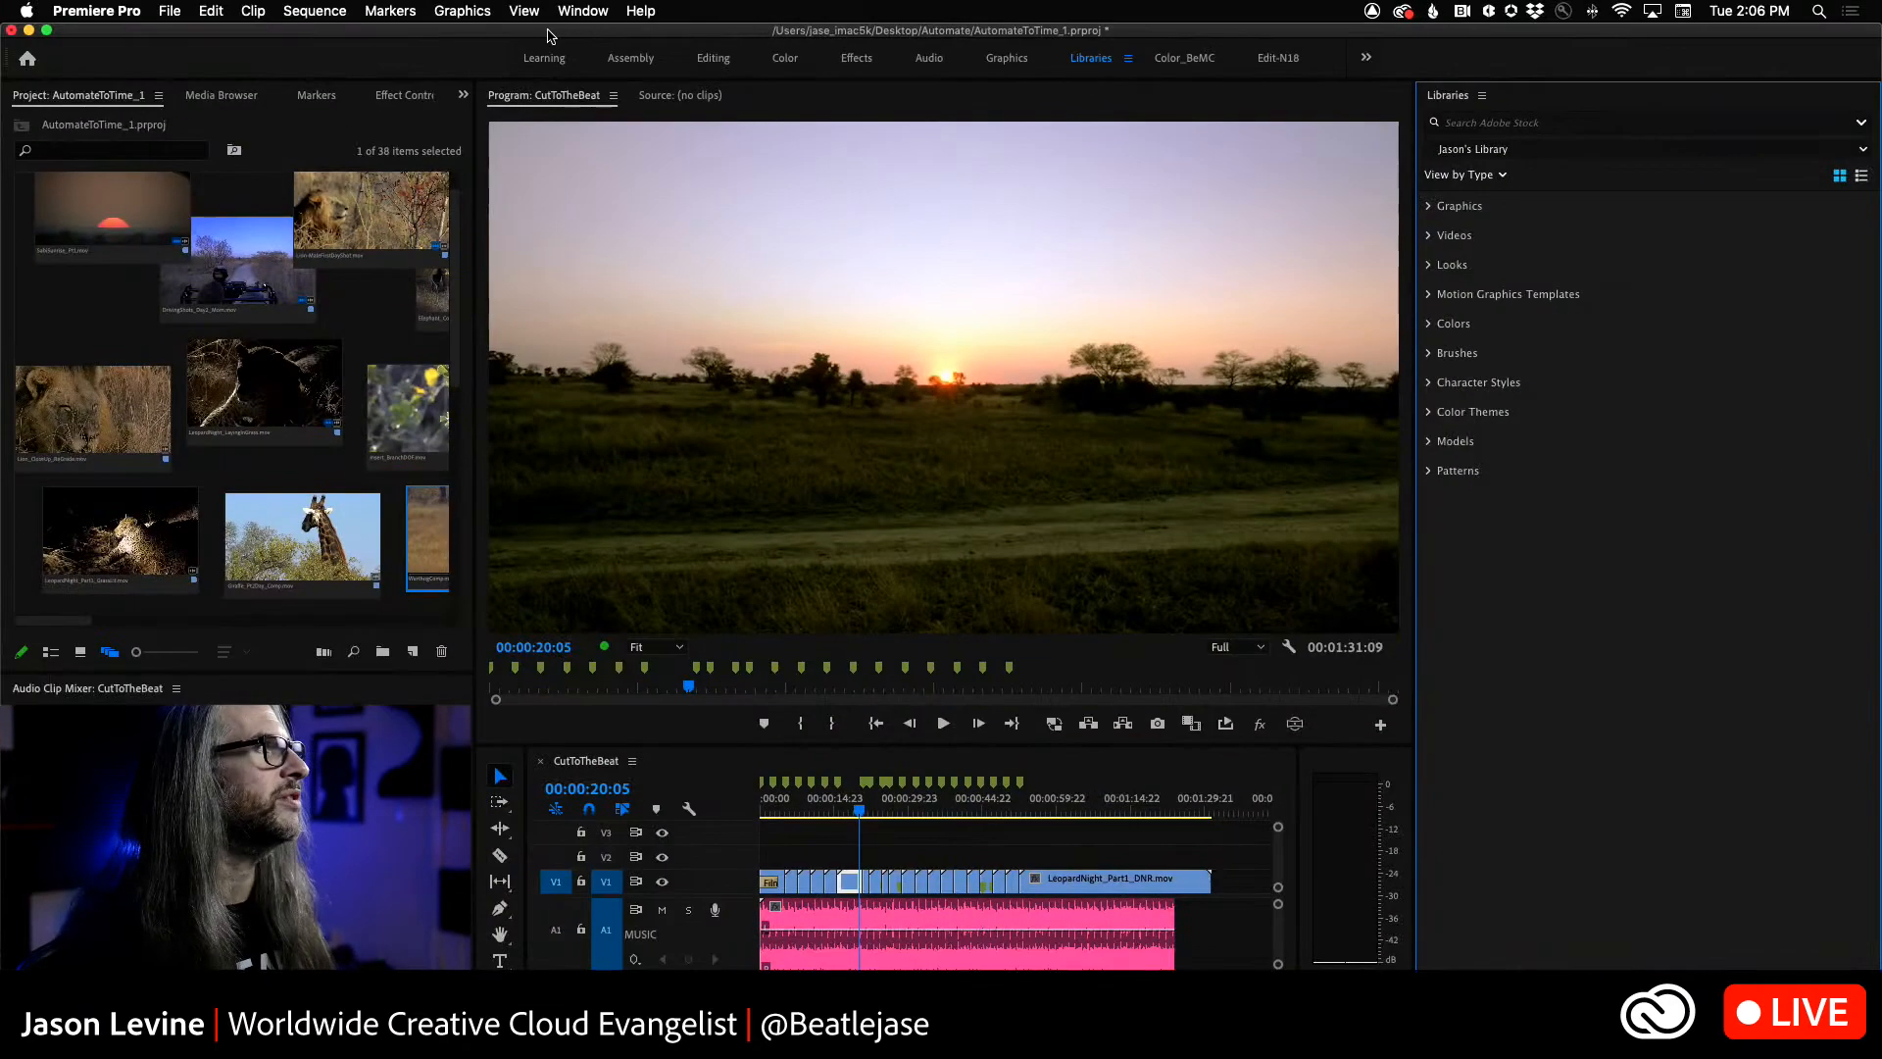
- Examine the Libraries panel's search scope options and the list of available libraries
{"action": "left_click", "coordinate": [583, 11]}
{"action": "mouse_move", "coordinate": [593, 42]}
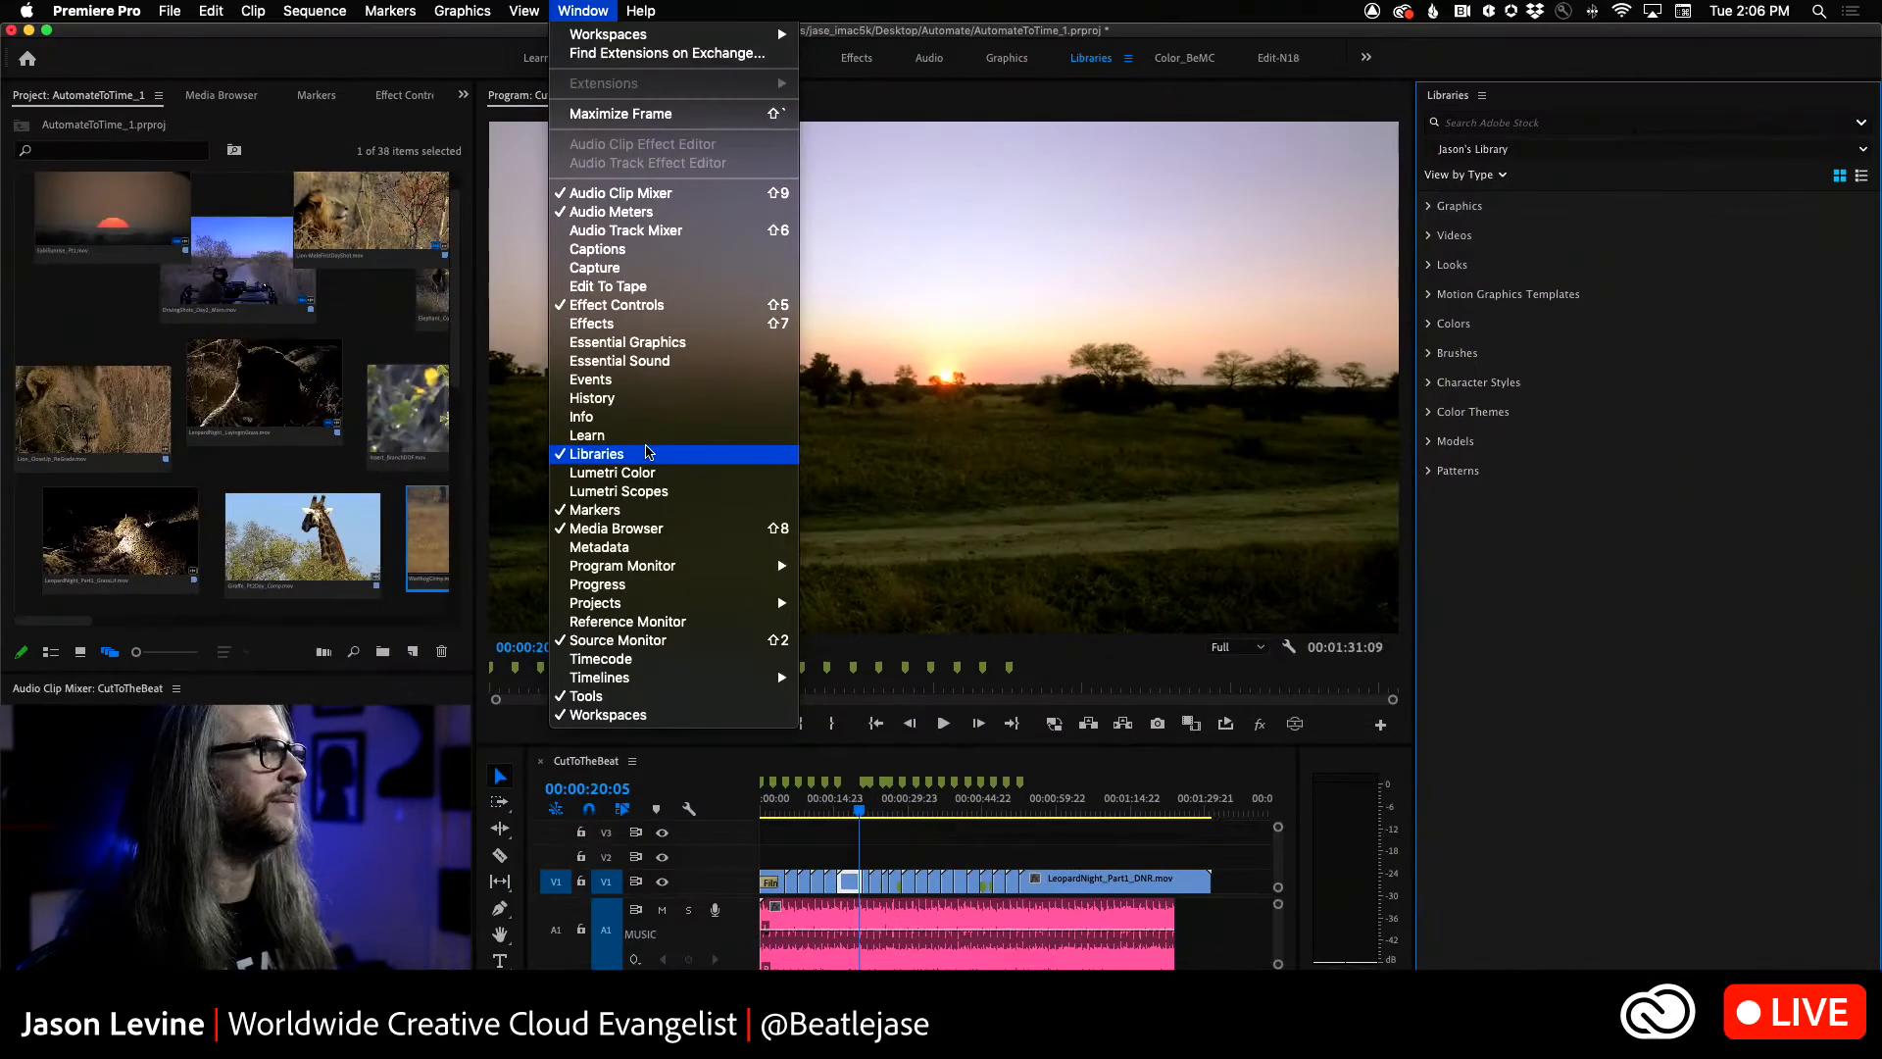
{"action": "left_click", "coordinate": [597, 13]}
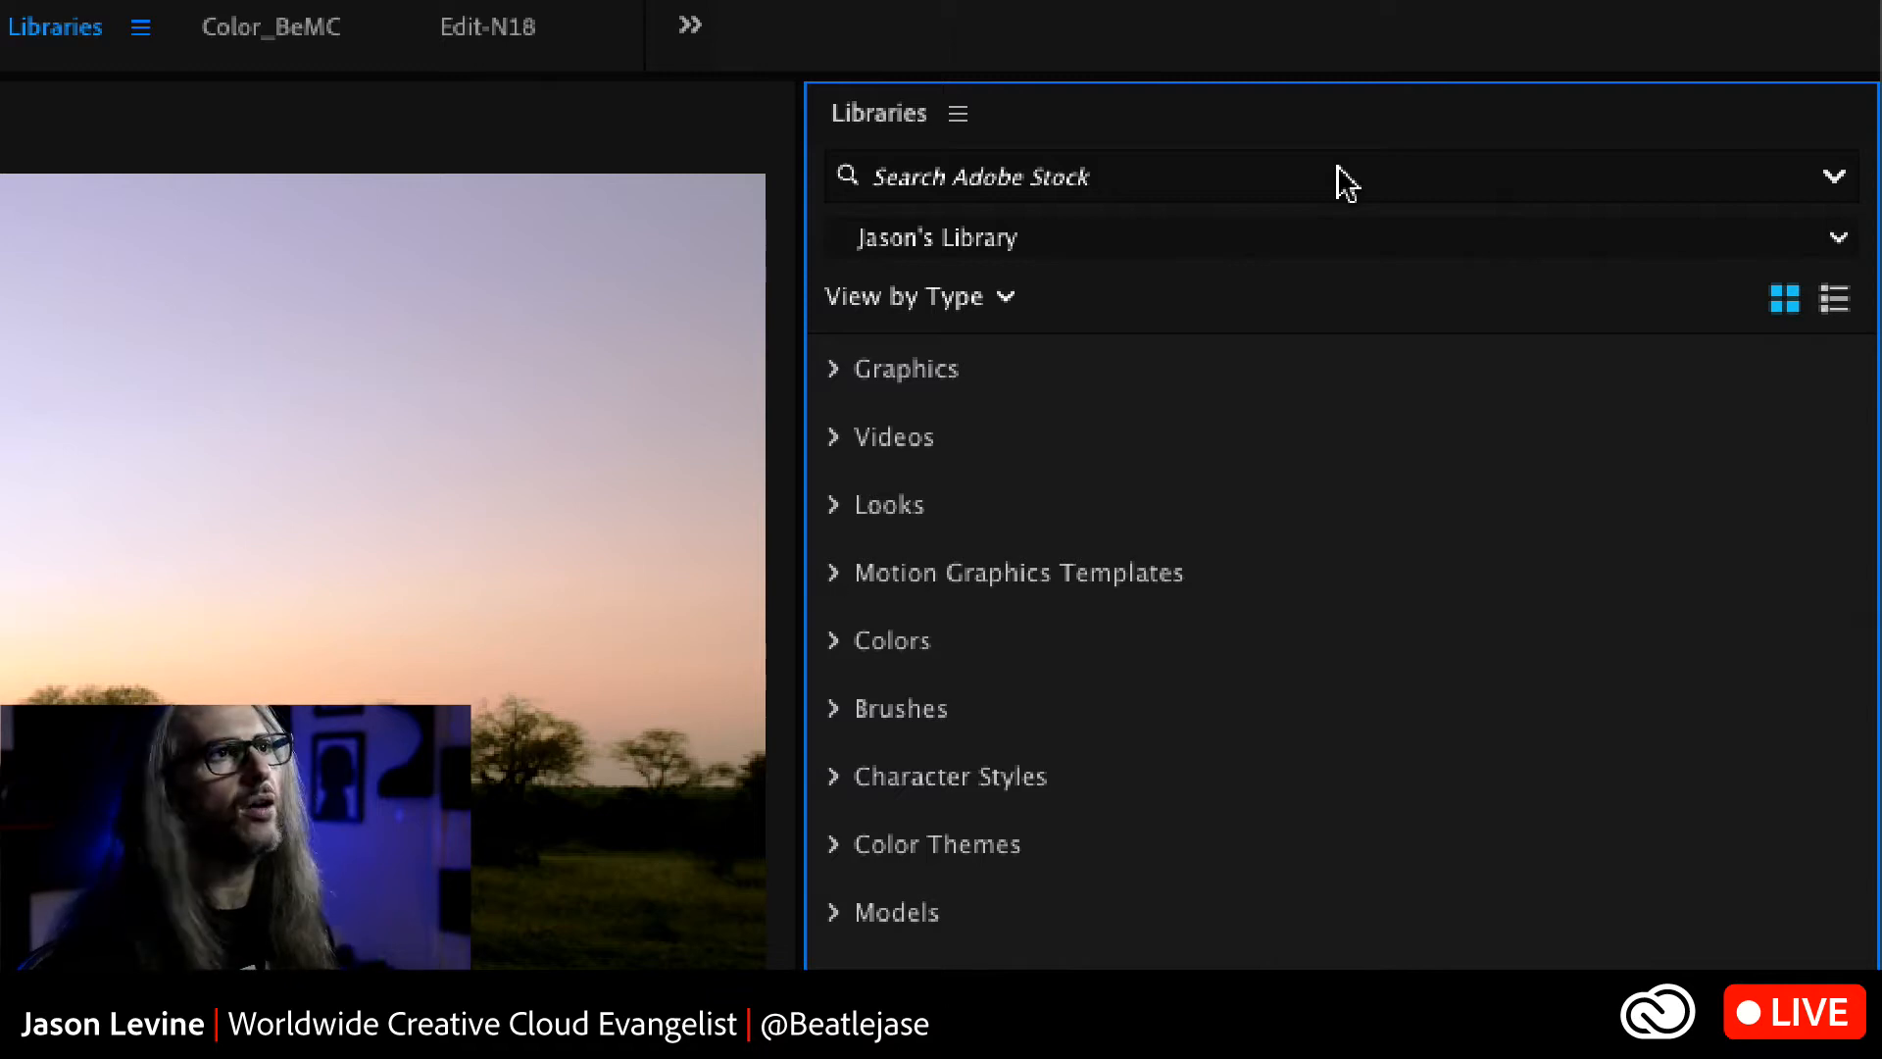
{"action": "left_click", "coordinate": [1834, 178]}
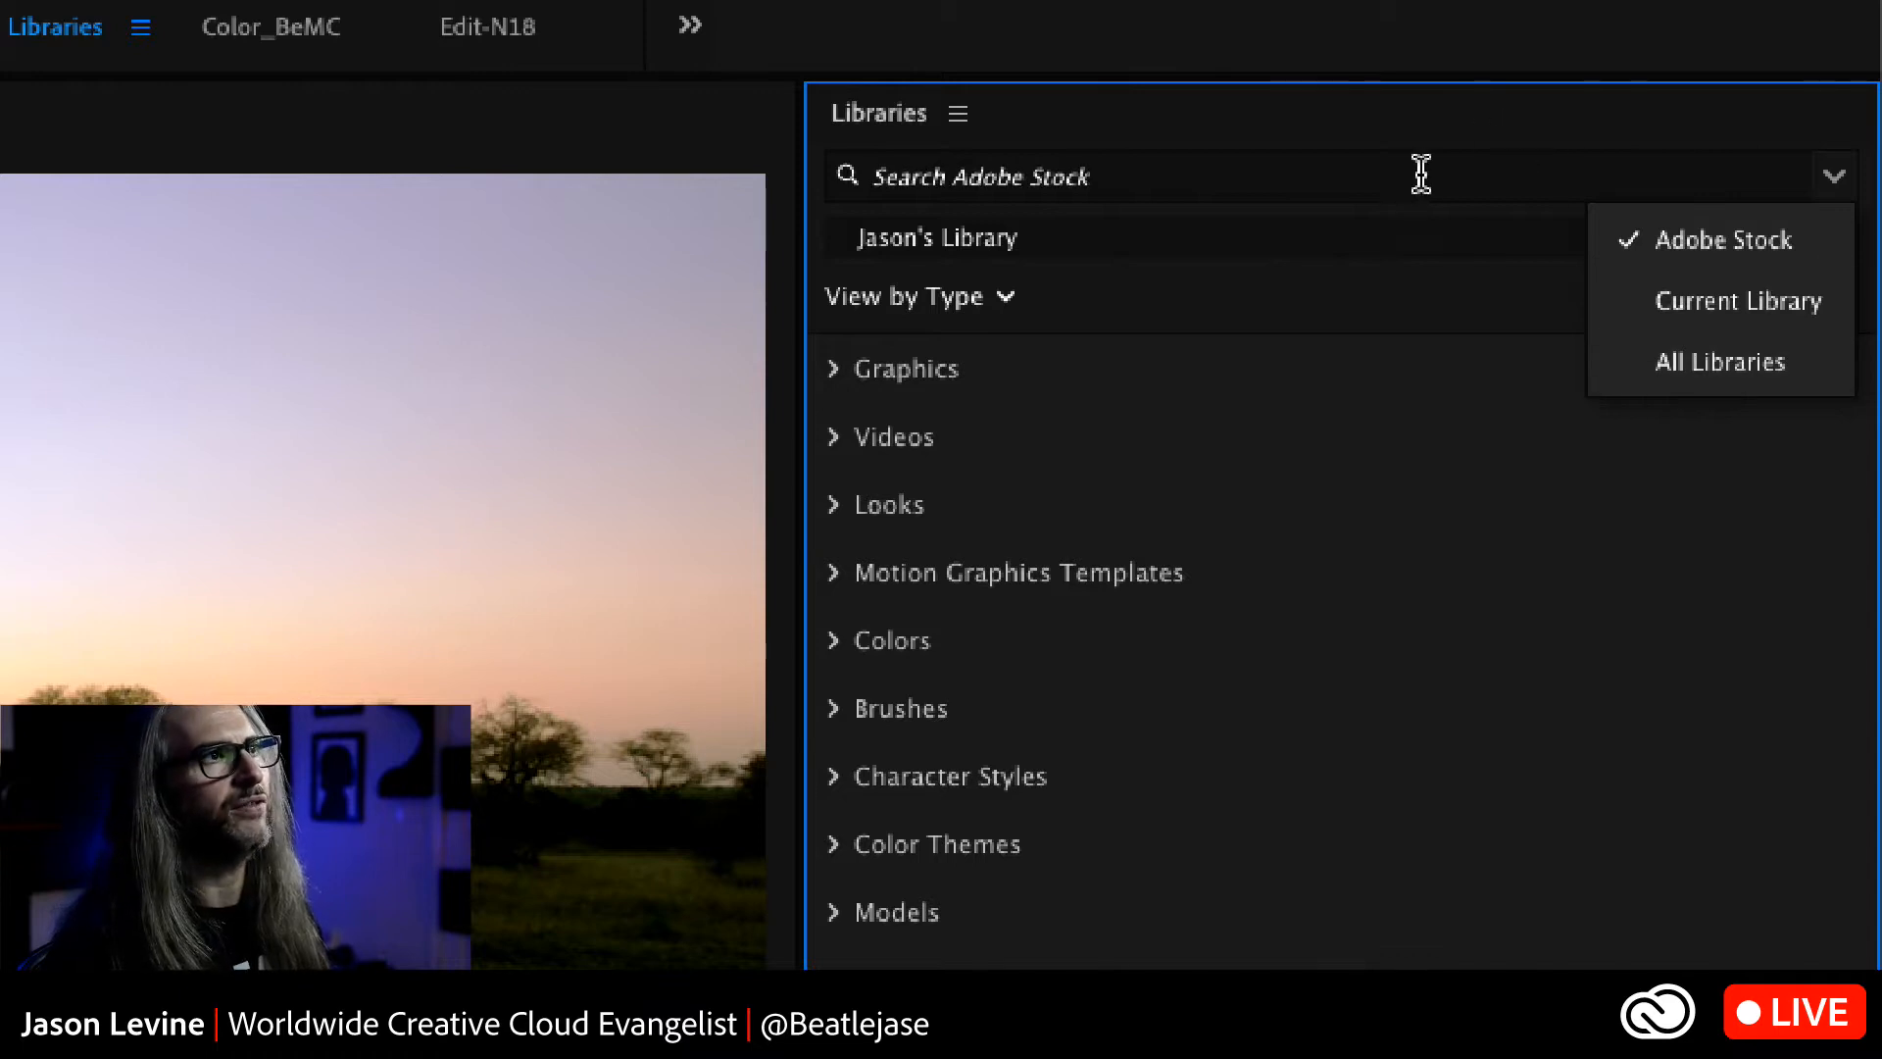
{"action": "left_click", "coordinate": [1394, 306]}
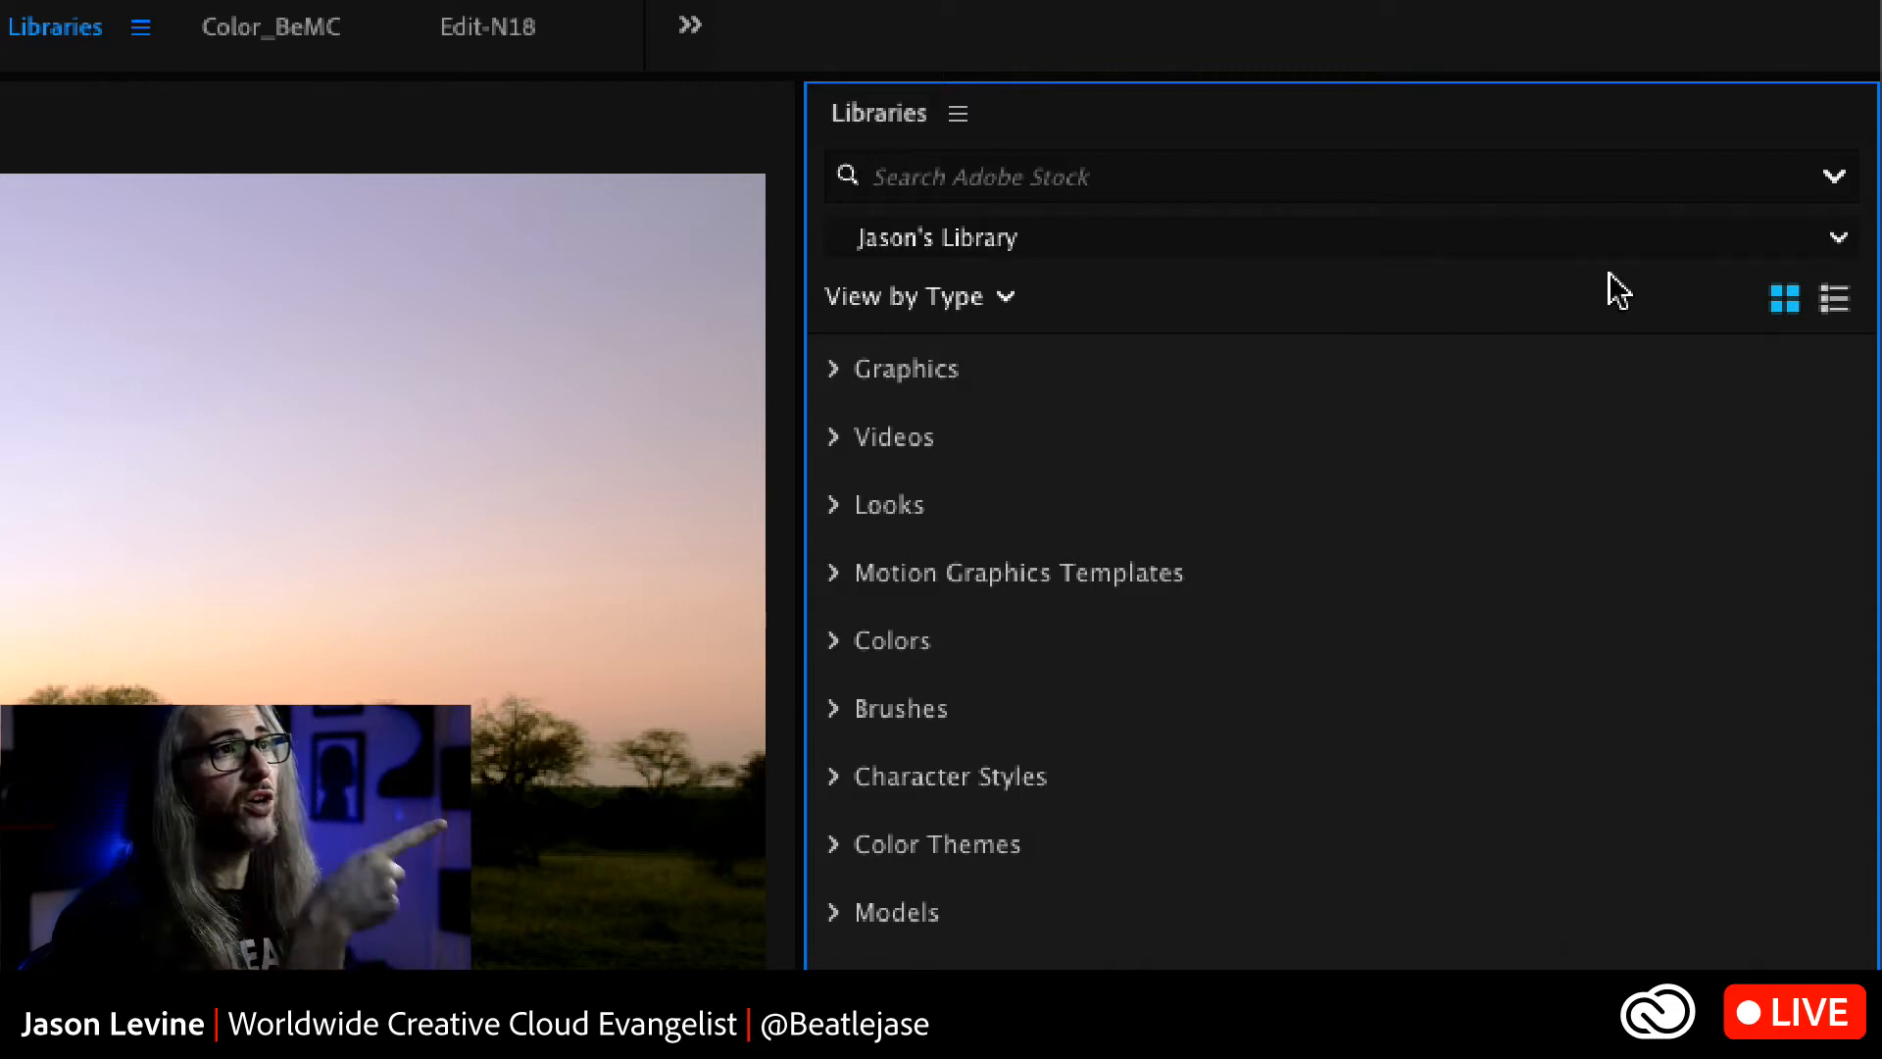
{"action": "left_click", "coordinate": [1096, 250]}
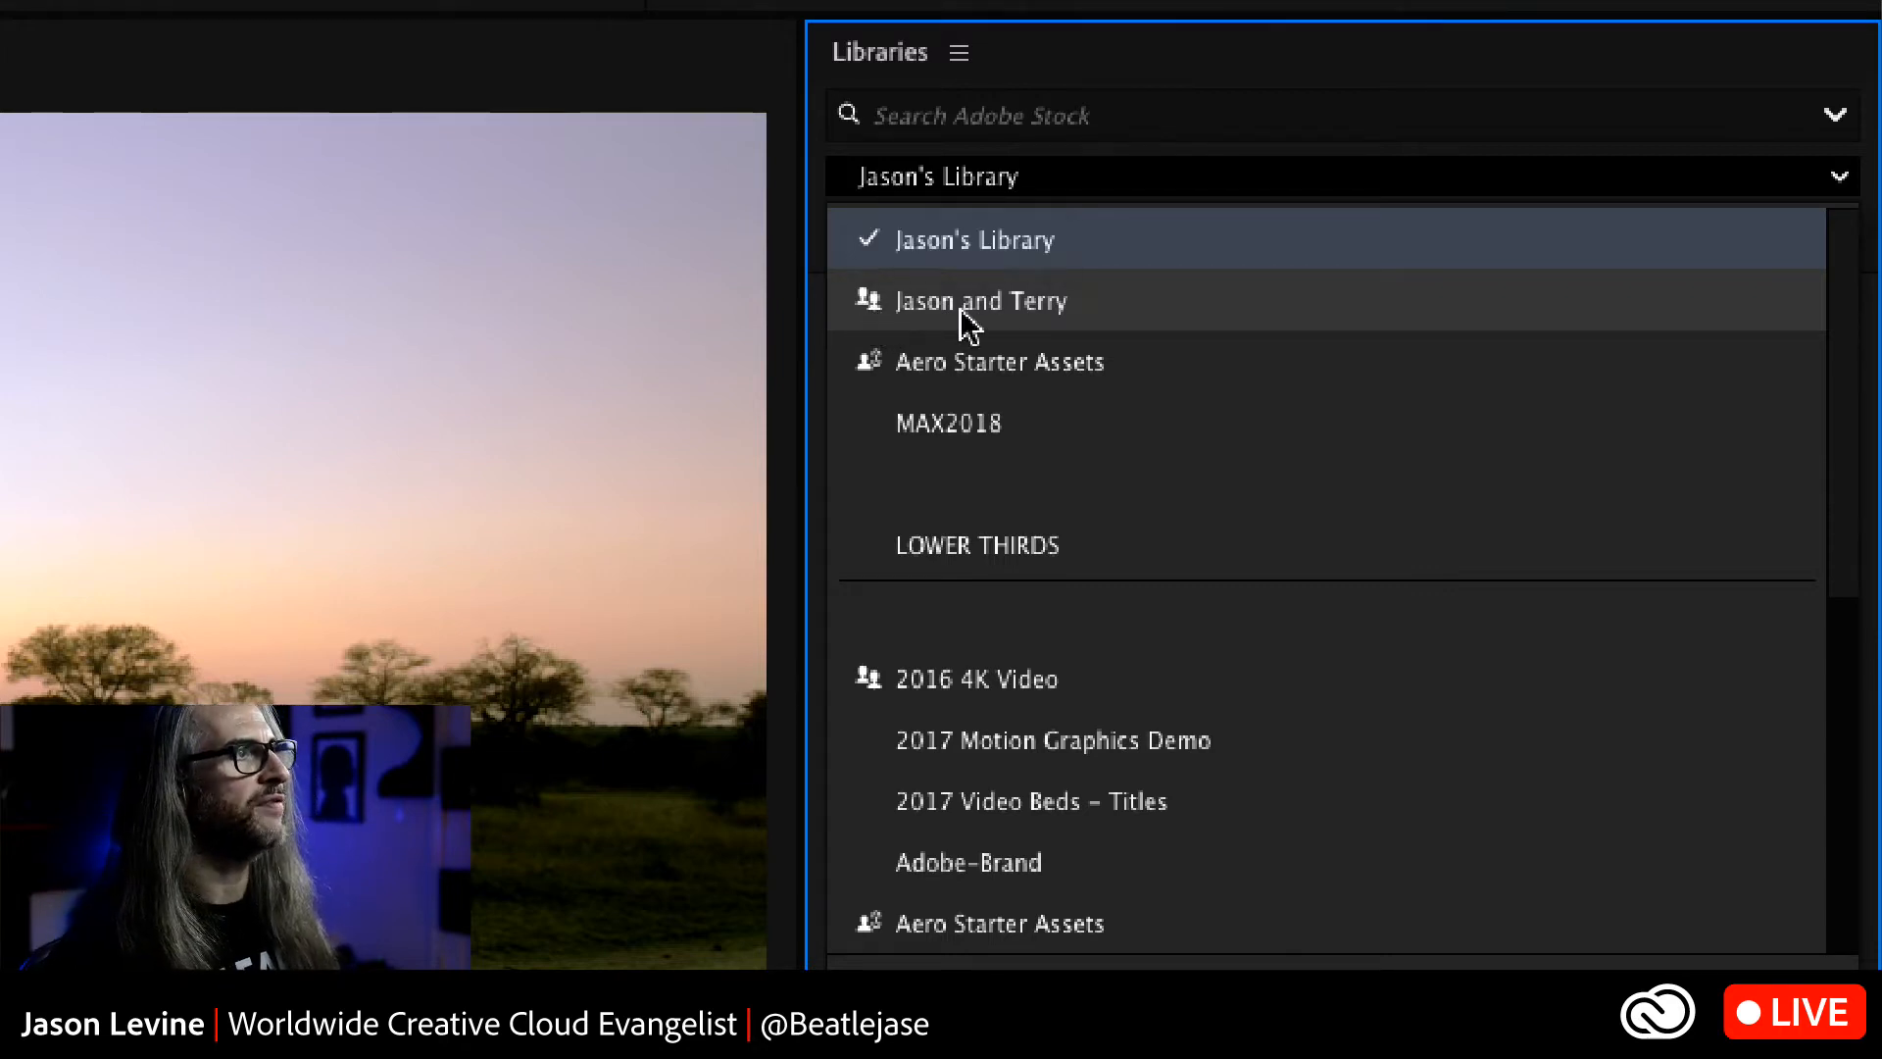
{"action": "left_click", "coordinate": [1132, 181]}
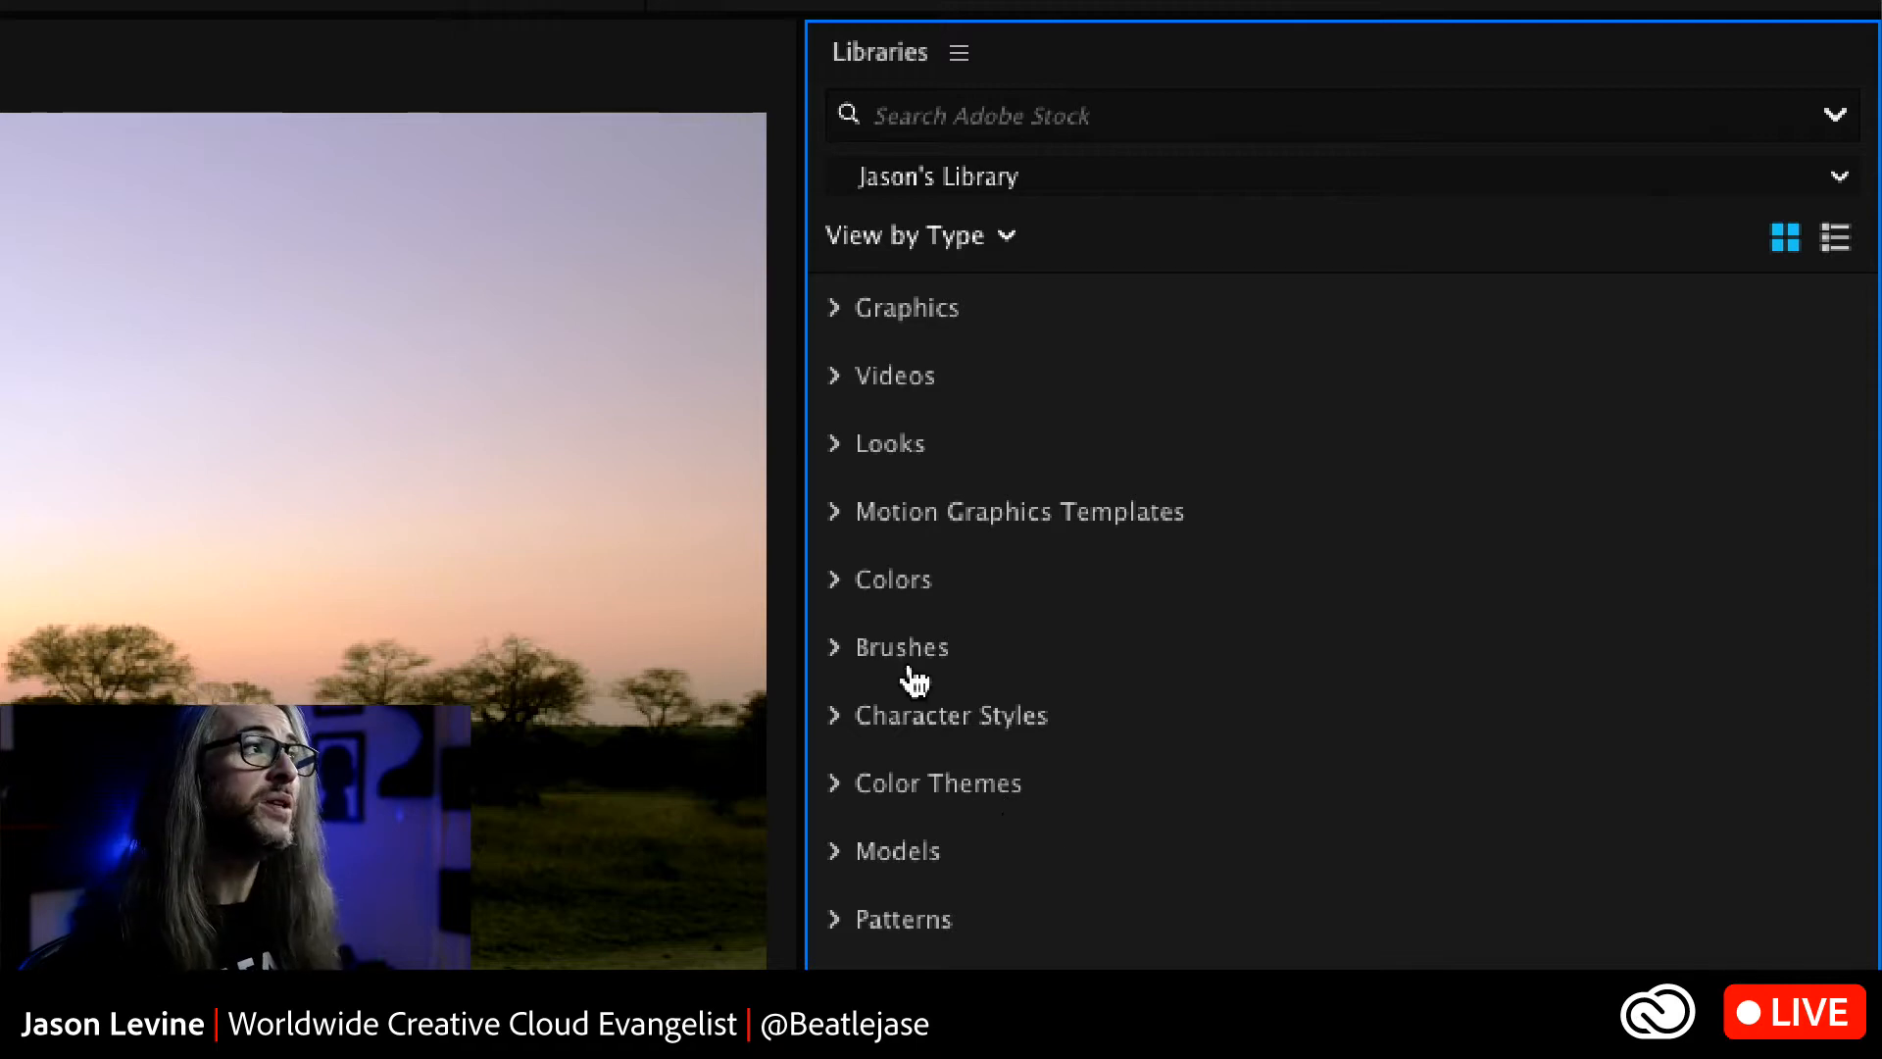
- Expand the library's Graphics and place the video camera lens image on track V2 above the sunset clip at 00:00:20:05
{"action": "left_click", "coordinate": [835, 310]}
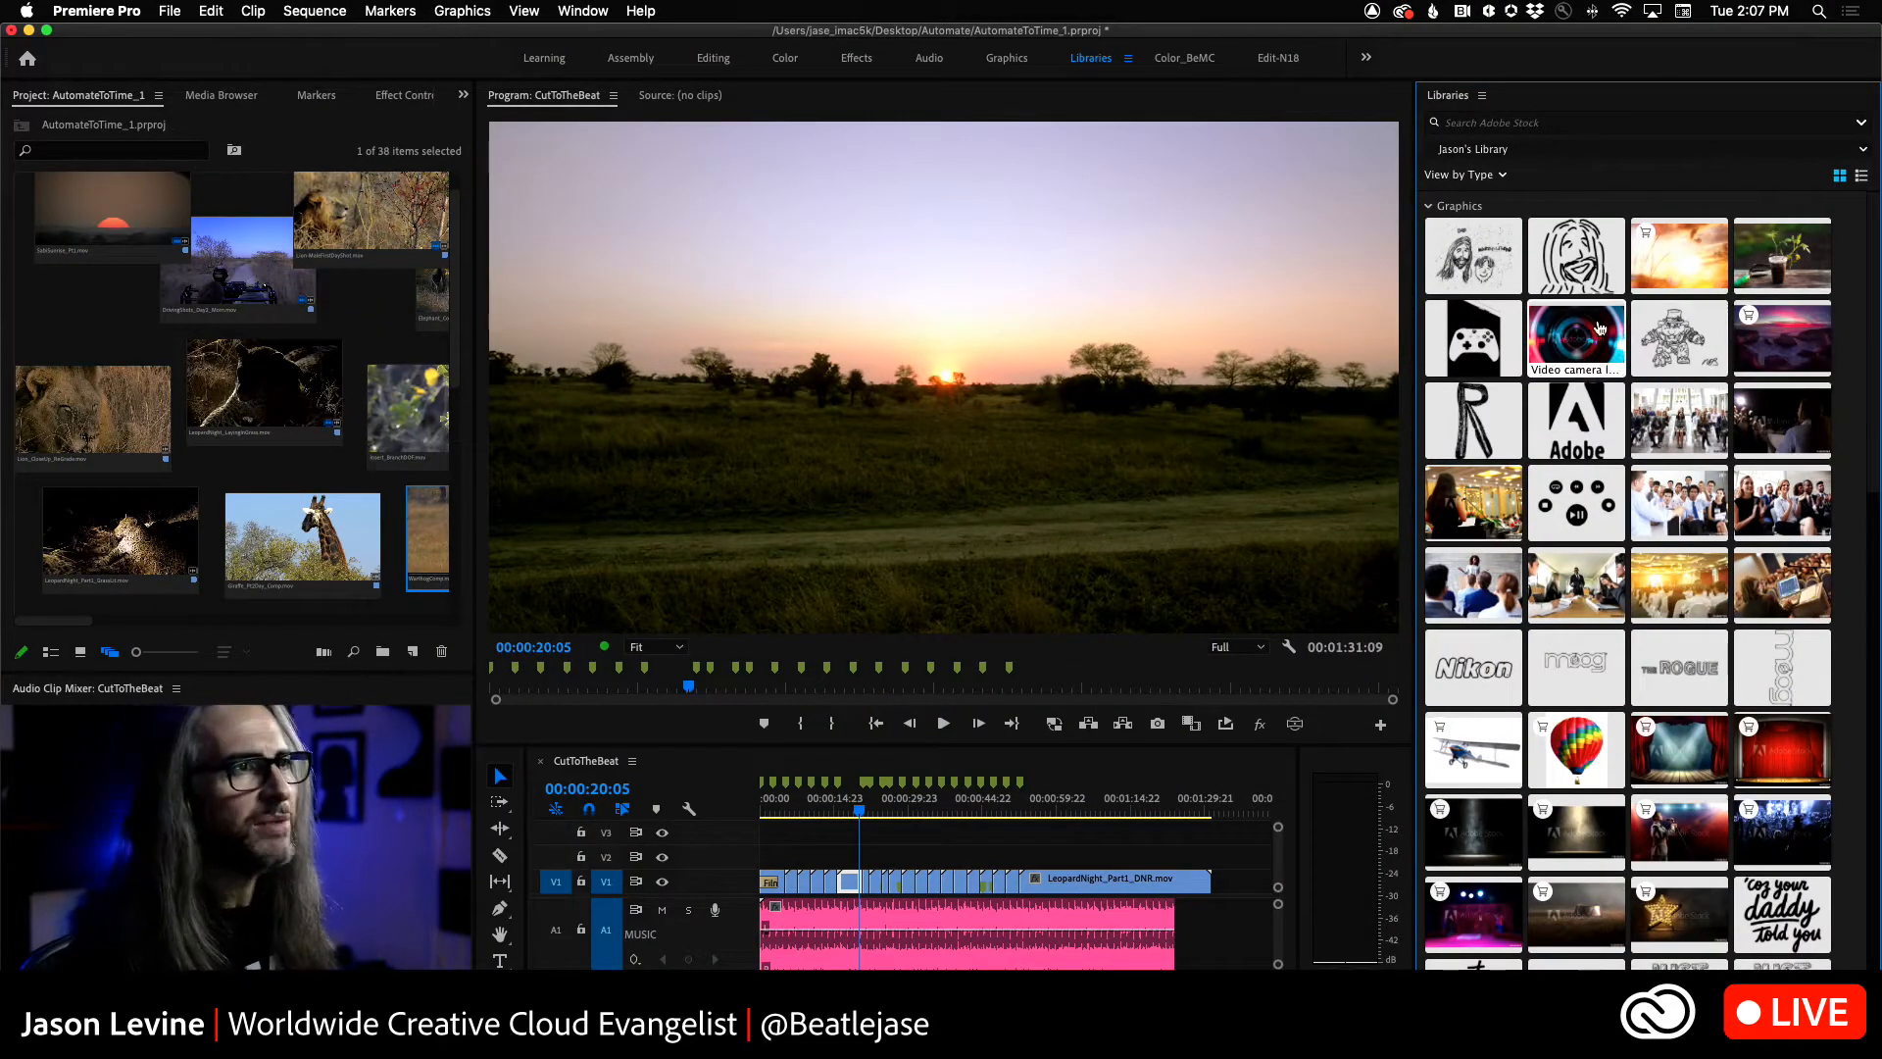
{"action": "mouse_move", "coordinate": [1594, 329]}
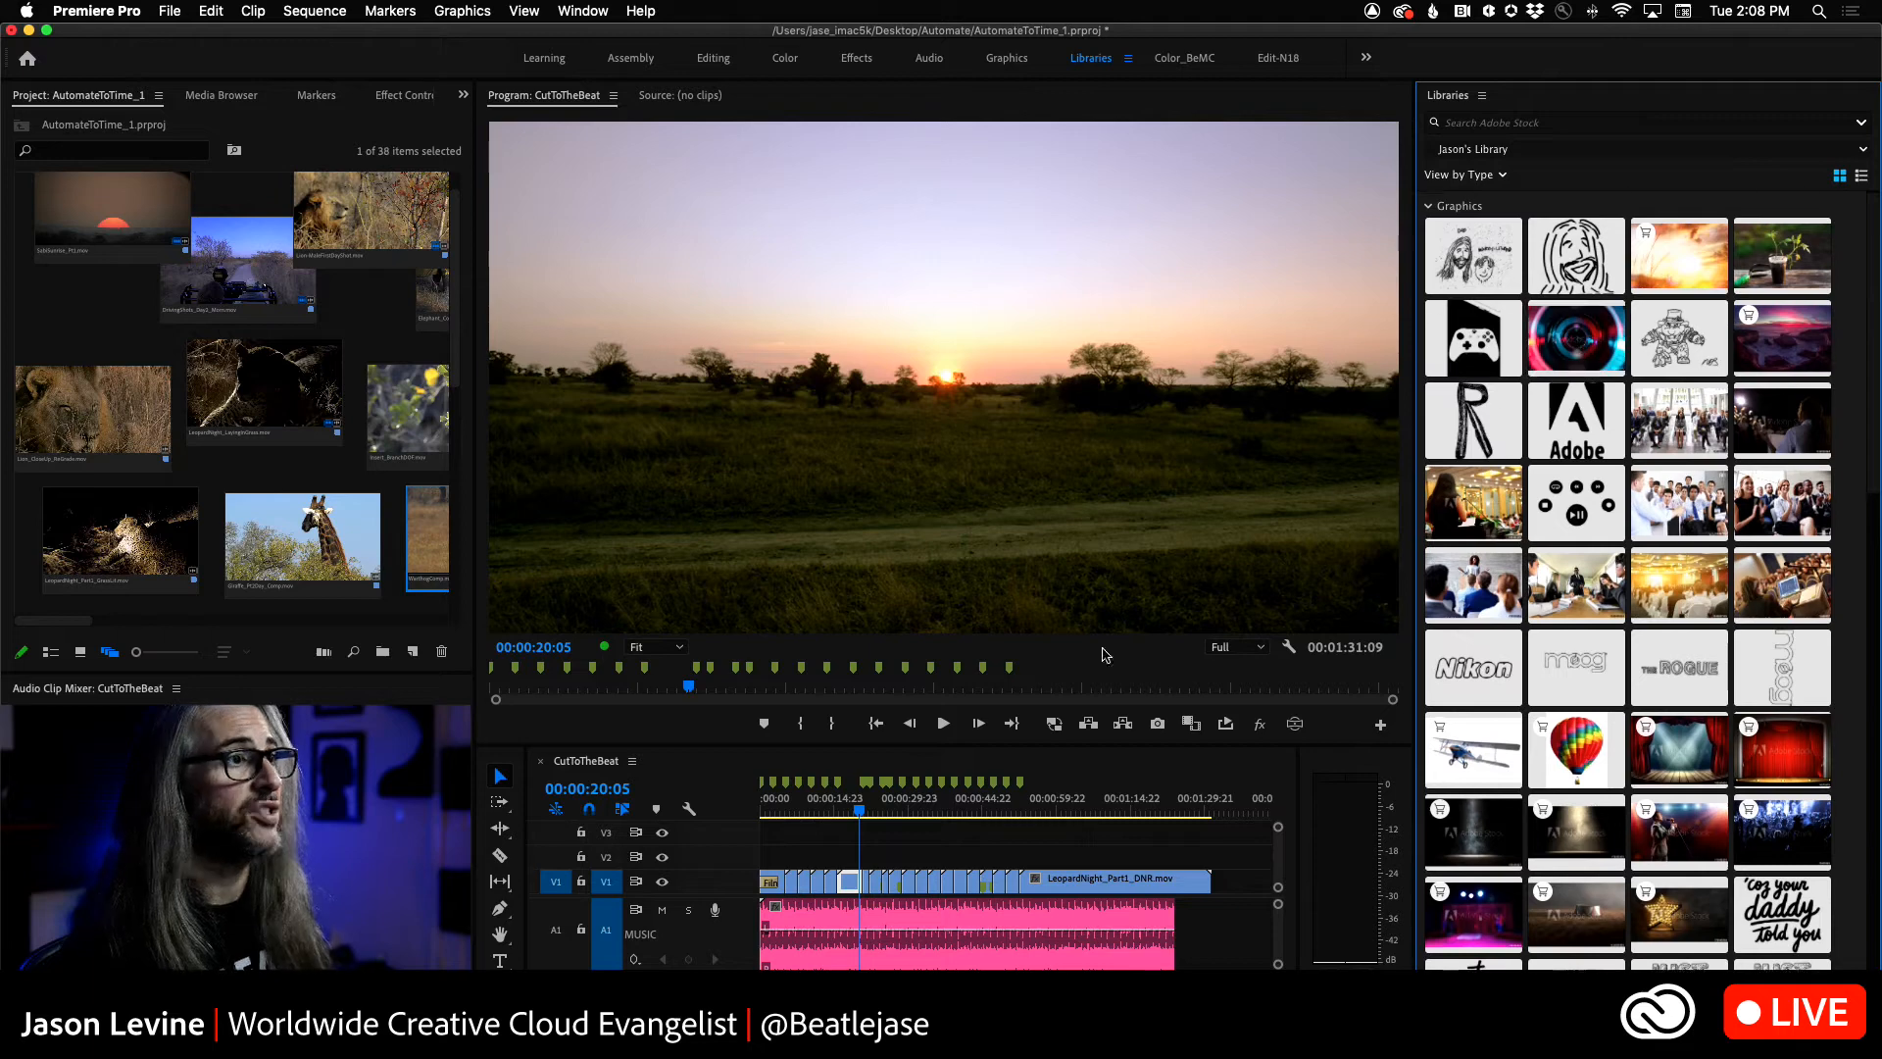
{"action": "scroll", "coordinate": [869, 858], "scroll_direction": "right", "scroll_amount": 2}
{"action": "left_click_drag", "start_coordinate": [1551, 350], "coordinate": [798, 858]}
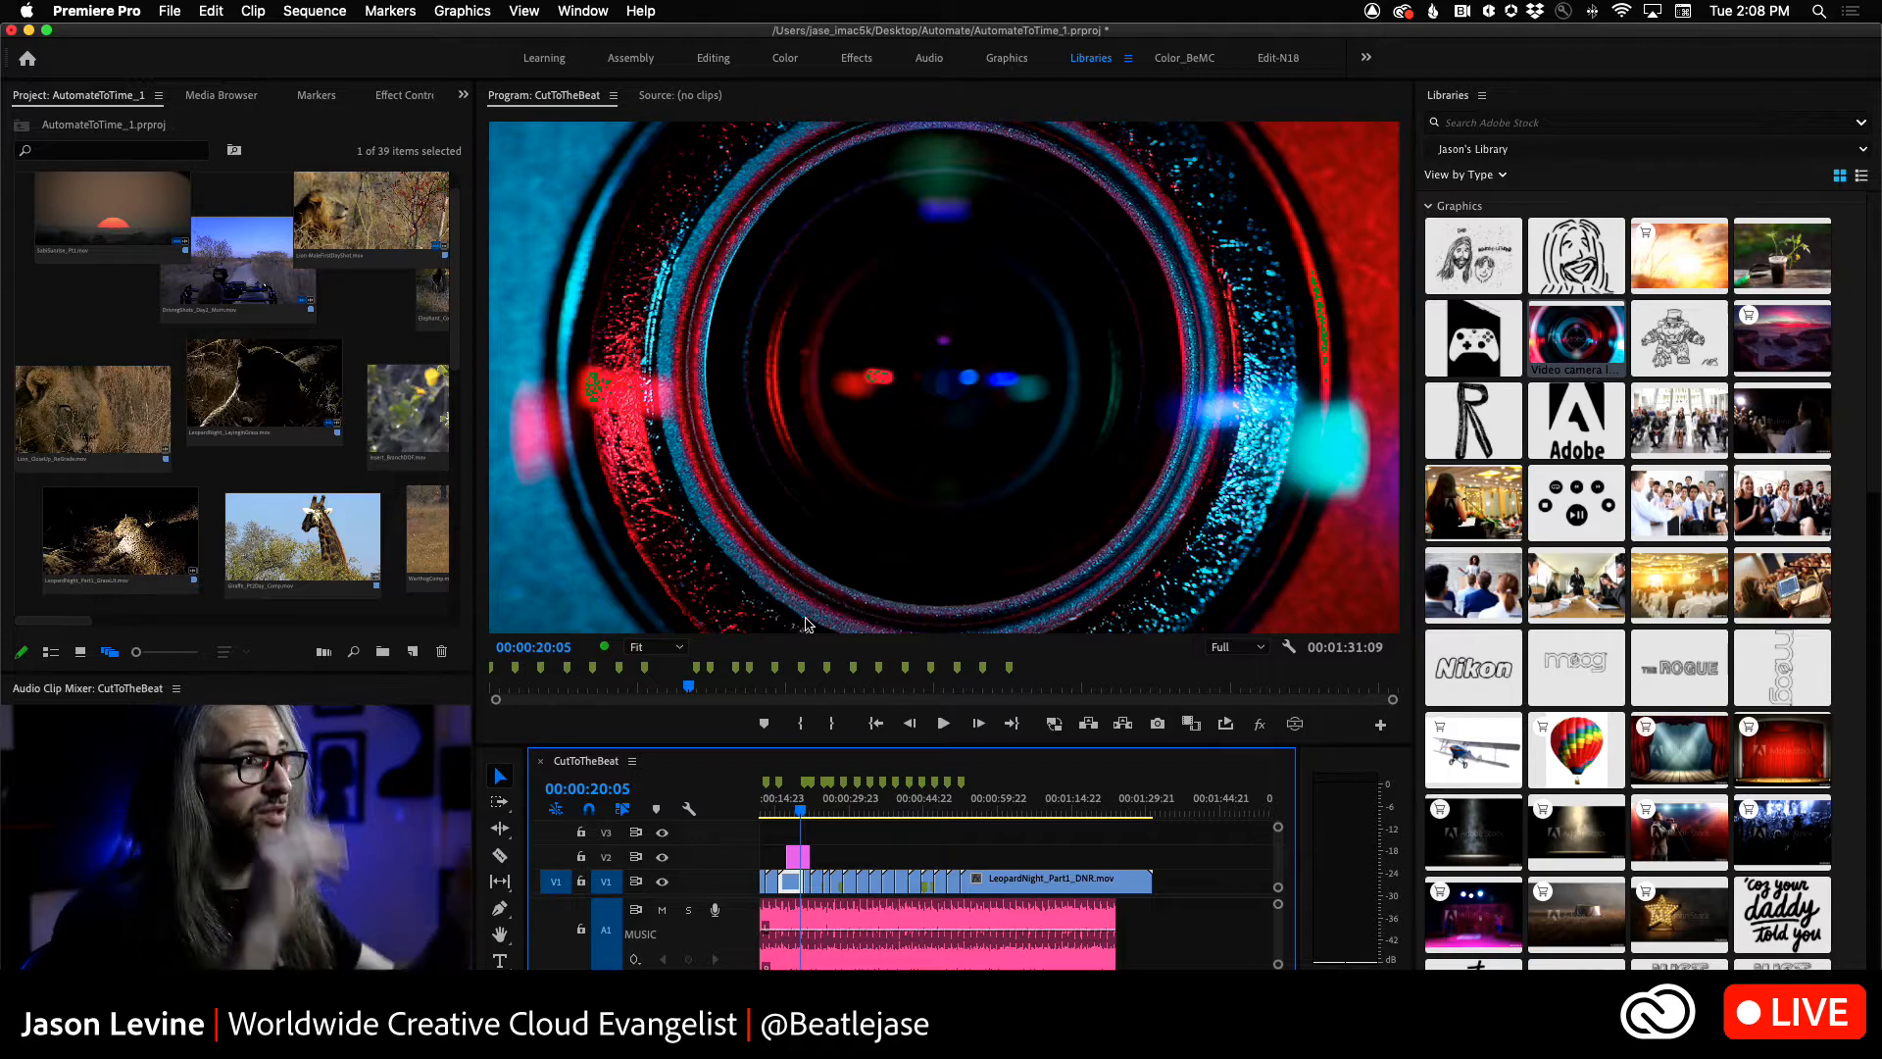
- Set the blend mode of the camera lens clip on V2 to Screen
{"action": "left_click", "coordinate": [800, 859]}
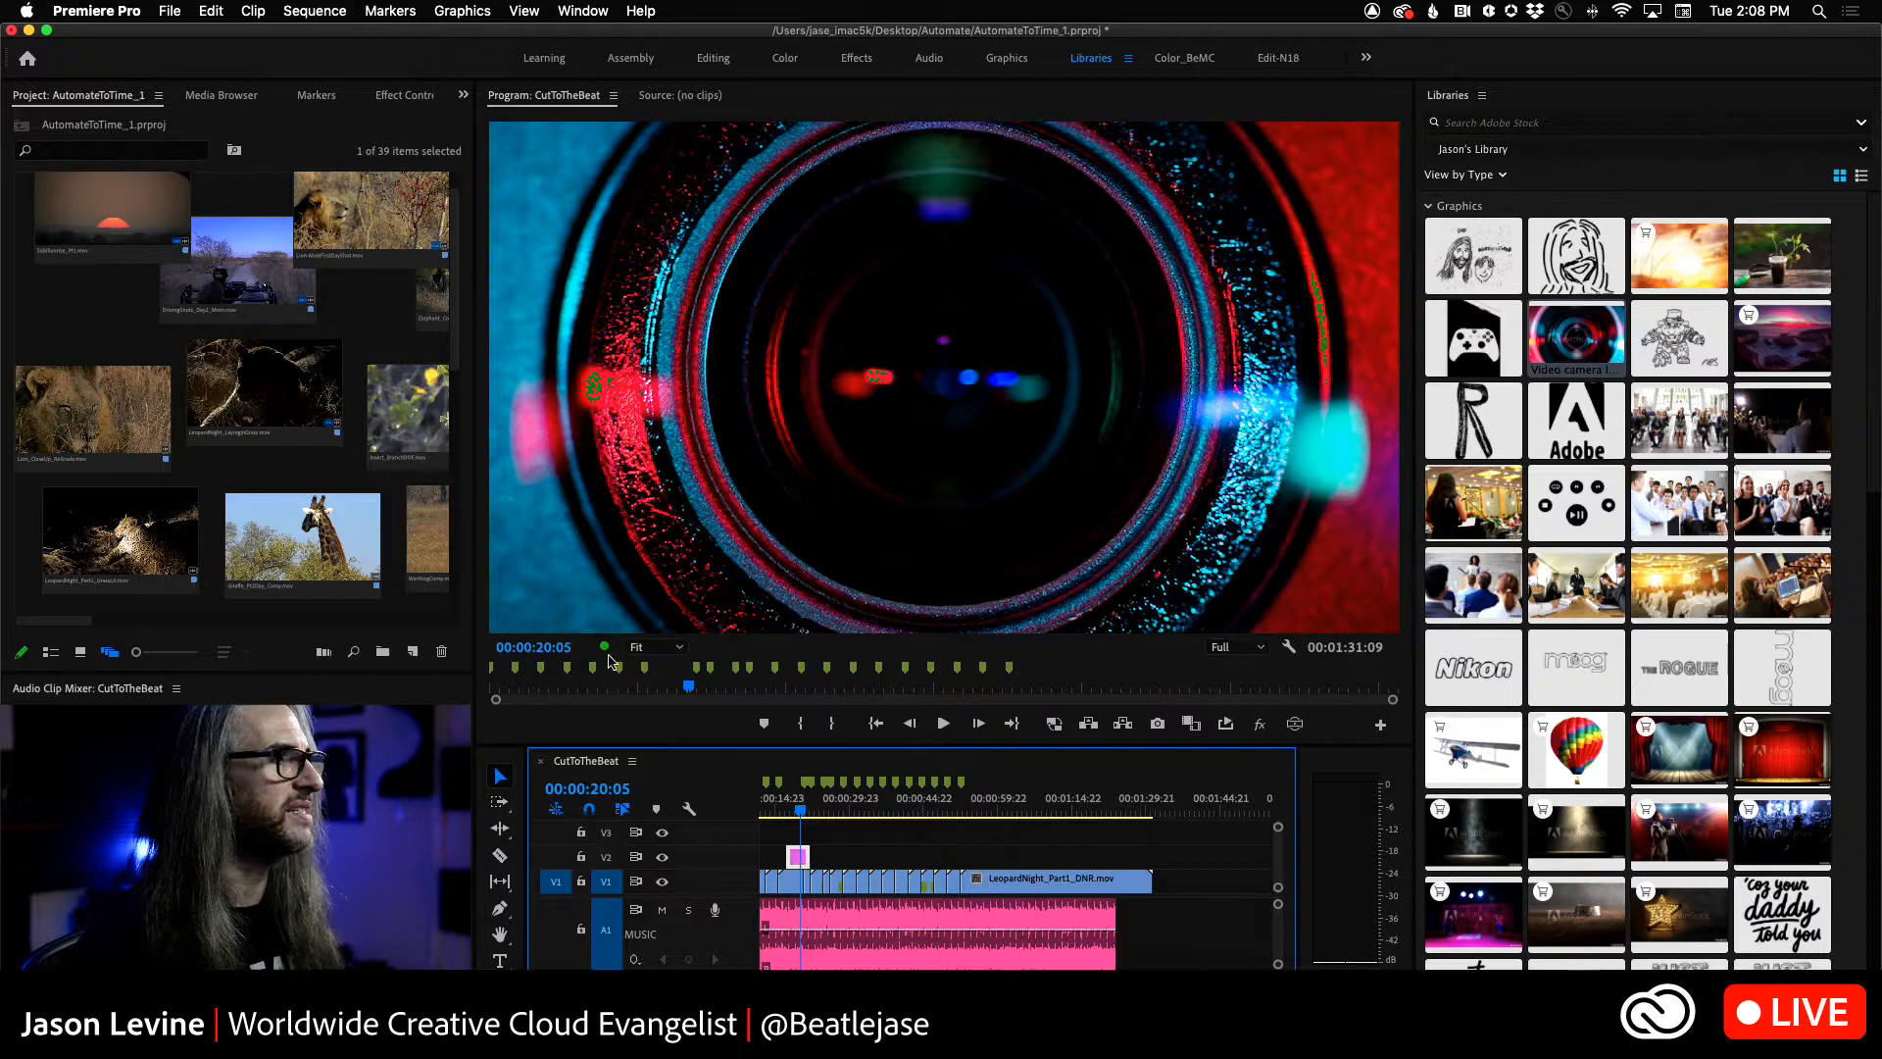
{"action": "left_click", "coordinate": [422, 95]}
{"action": "left_click", "coordinate": [240, 401]}
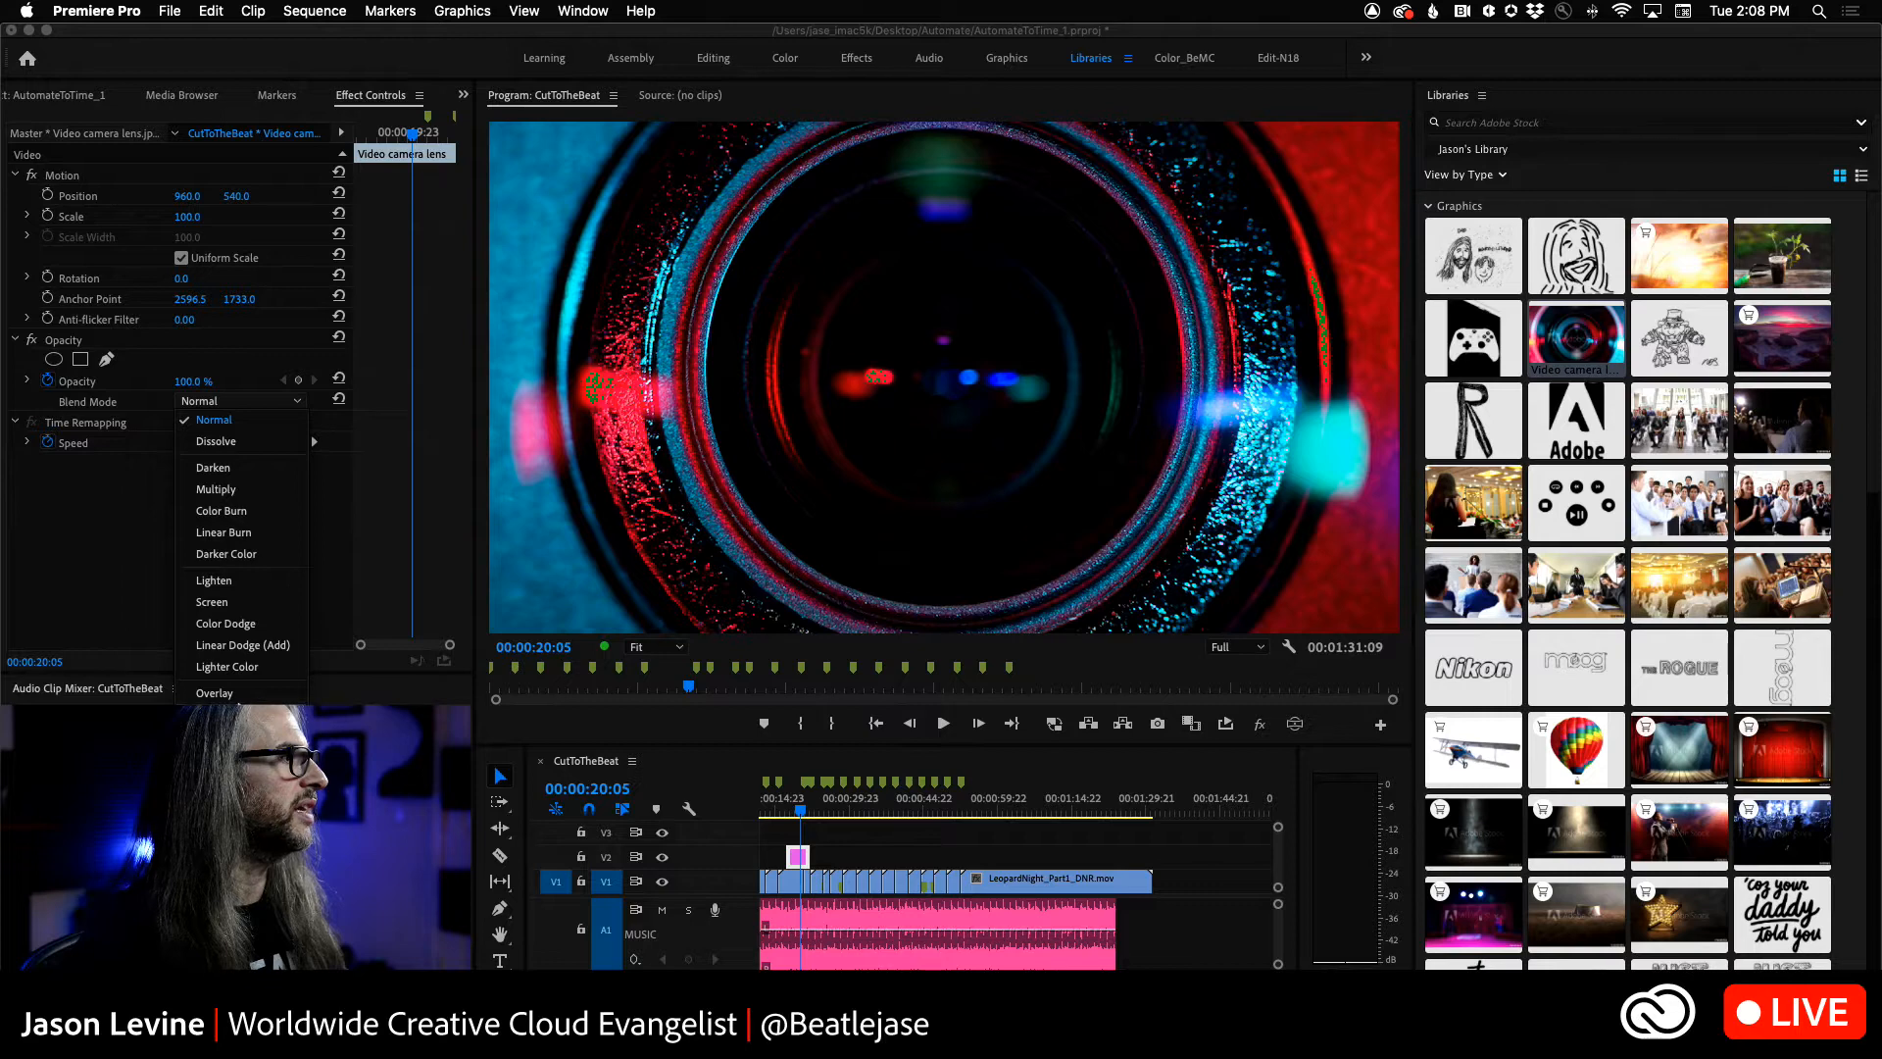
{"action": "left_click", "coordinate": [213, 602]}
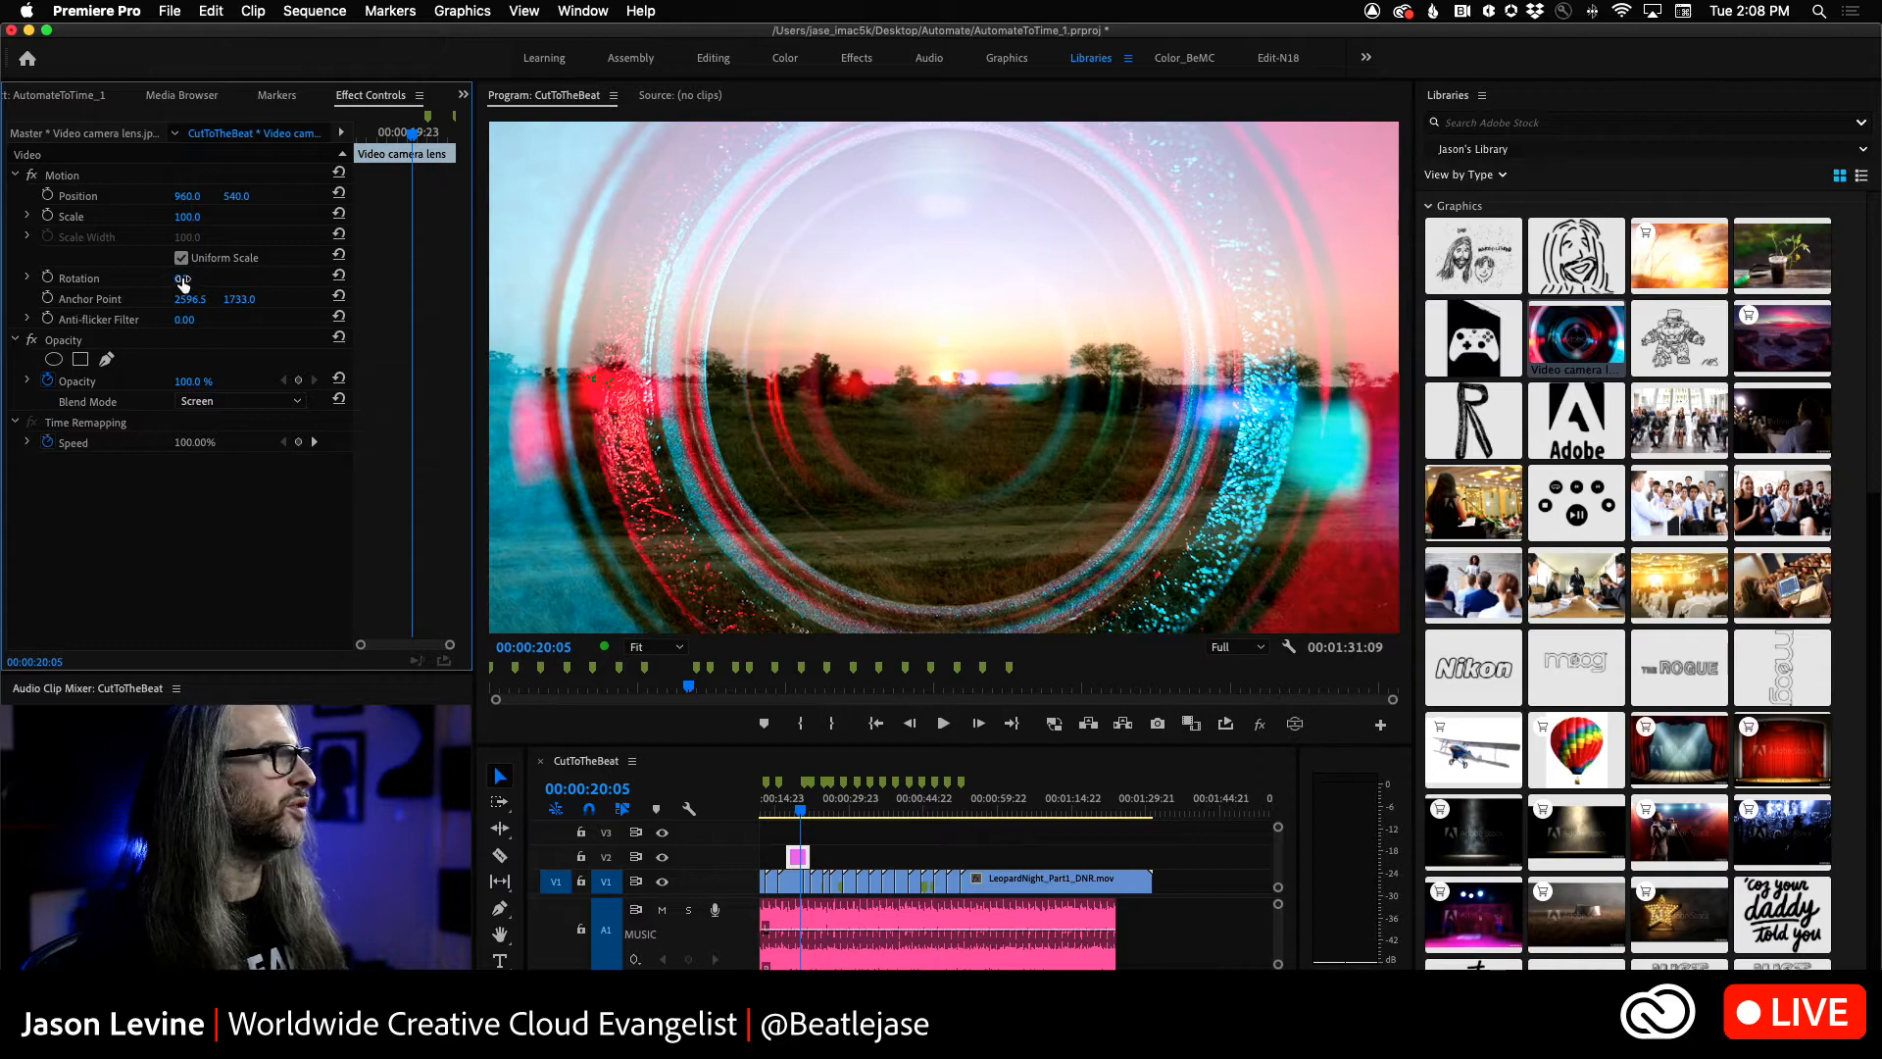
- Keyframe the lens clip's rotation at -328° at 00:00:20:05 and 1x43° at 00:00:17:06, and play back the animation
{"action": "left_click_drag", "start_coordinate": [181, 279], "coordinate": [62, 255]}
{"action": "left_click", "coordinate": [48, 277]}
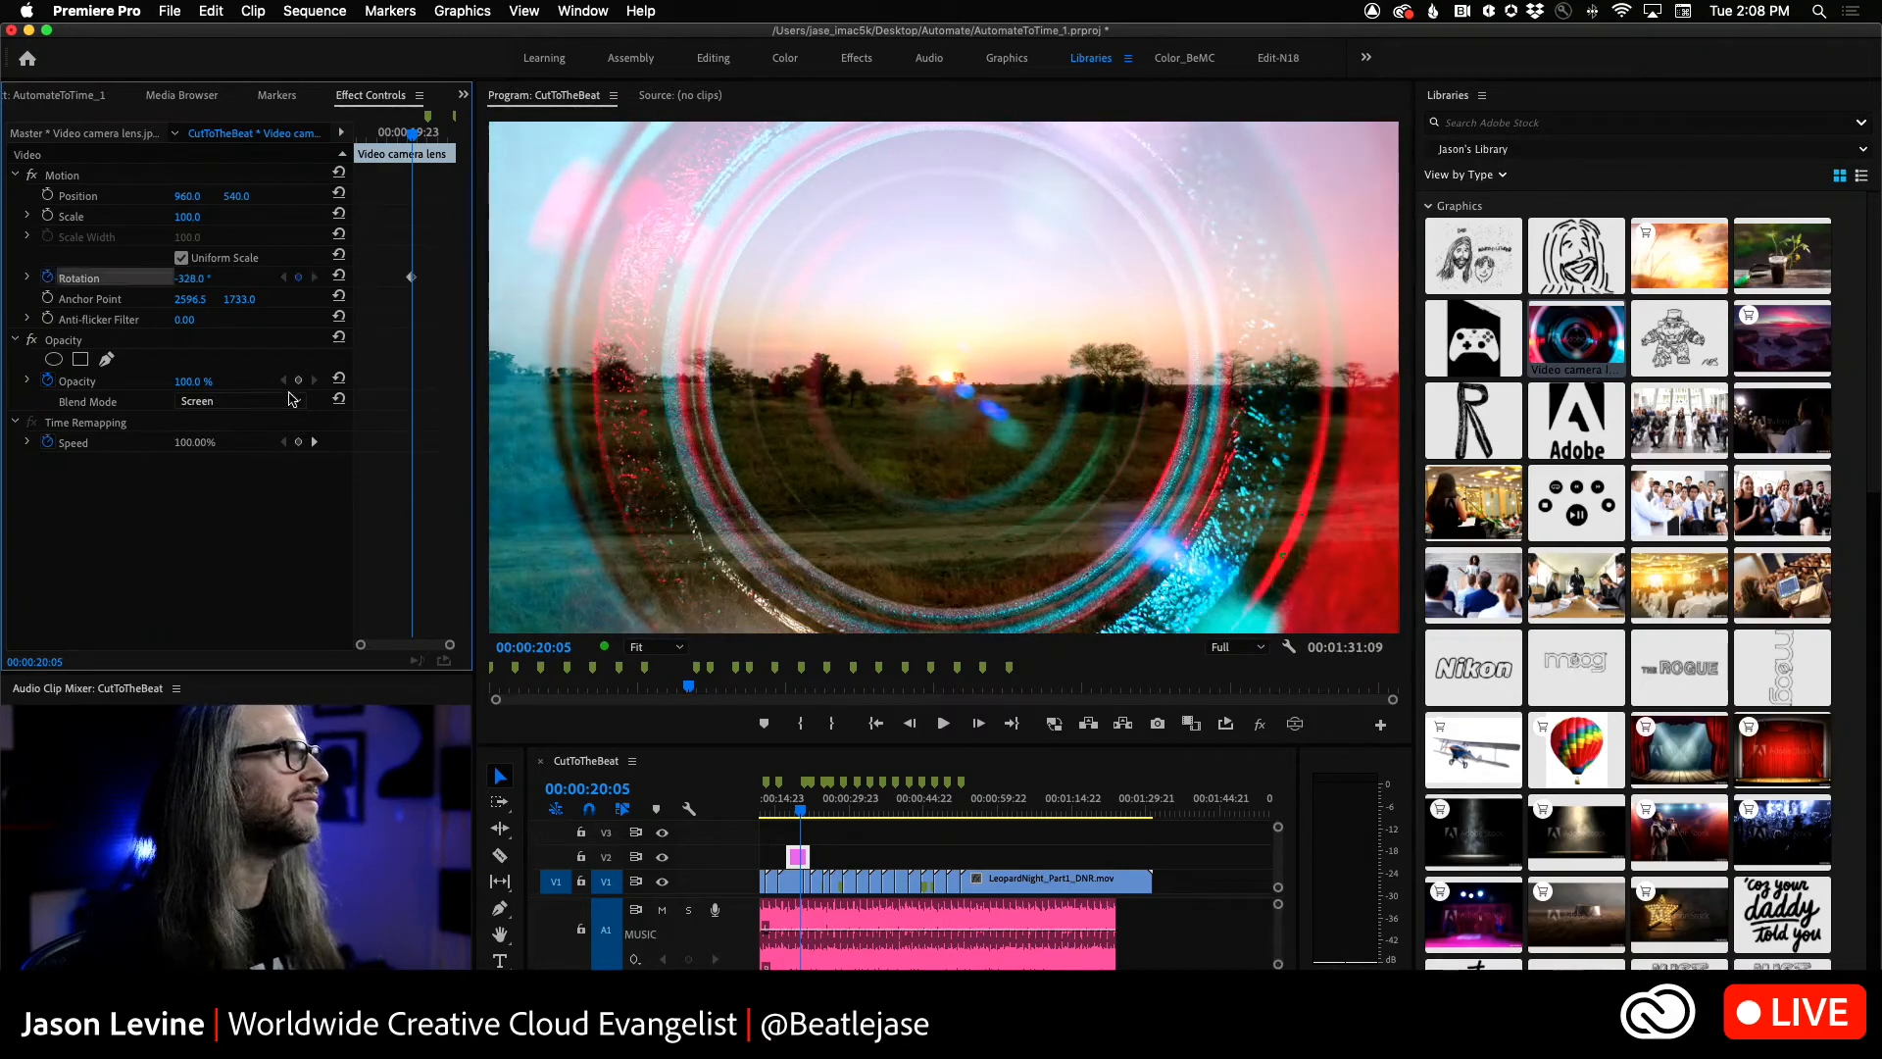
{"action": "left_click", "coordinate": [790, 806]}
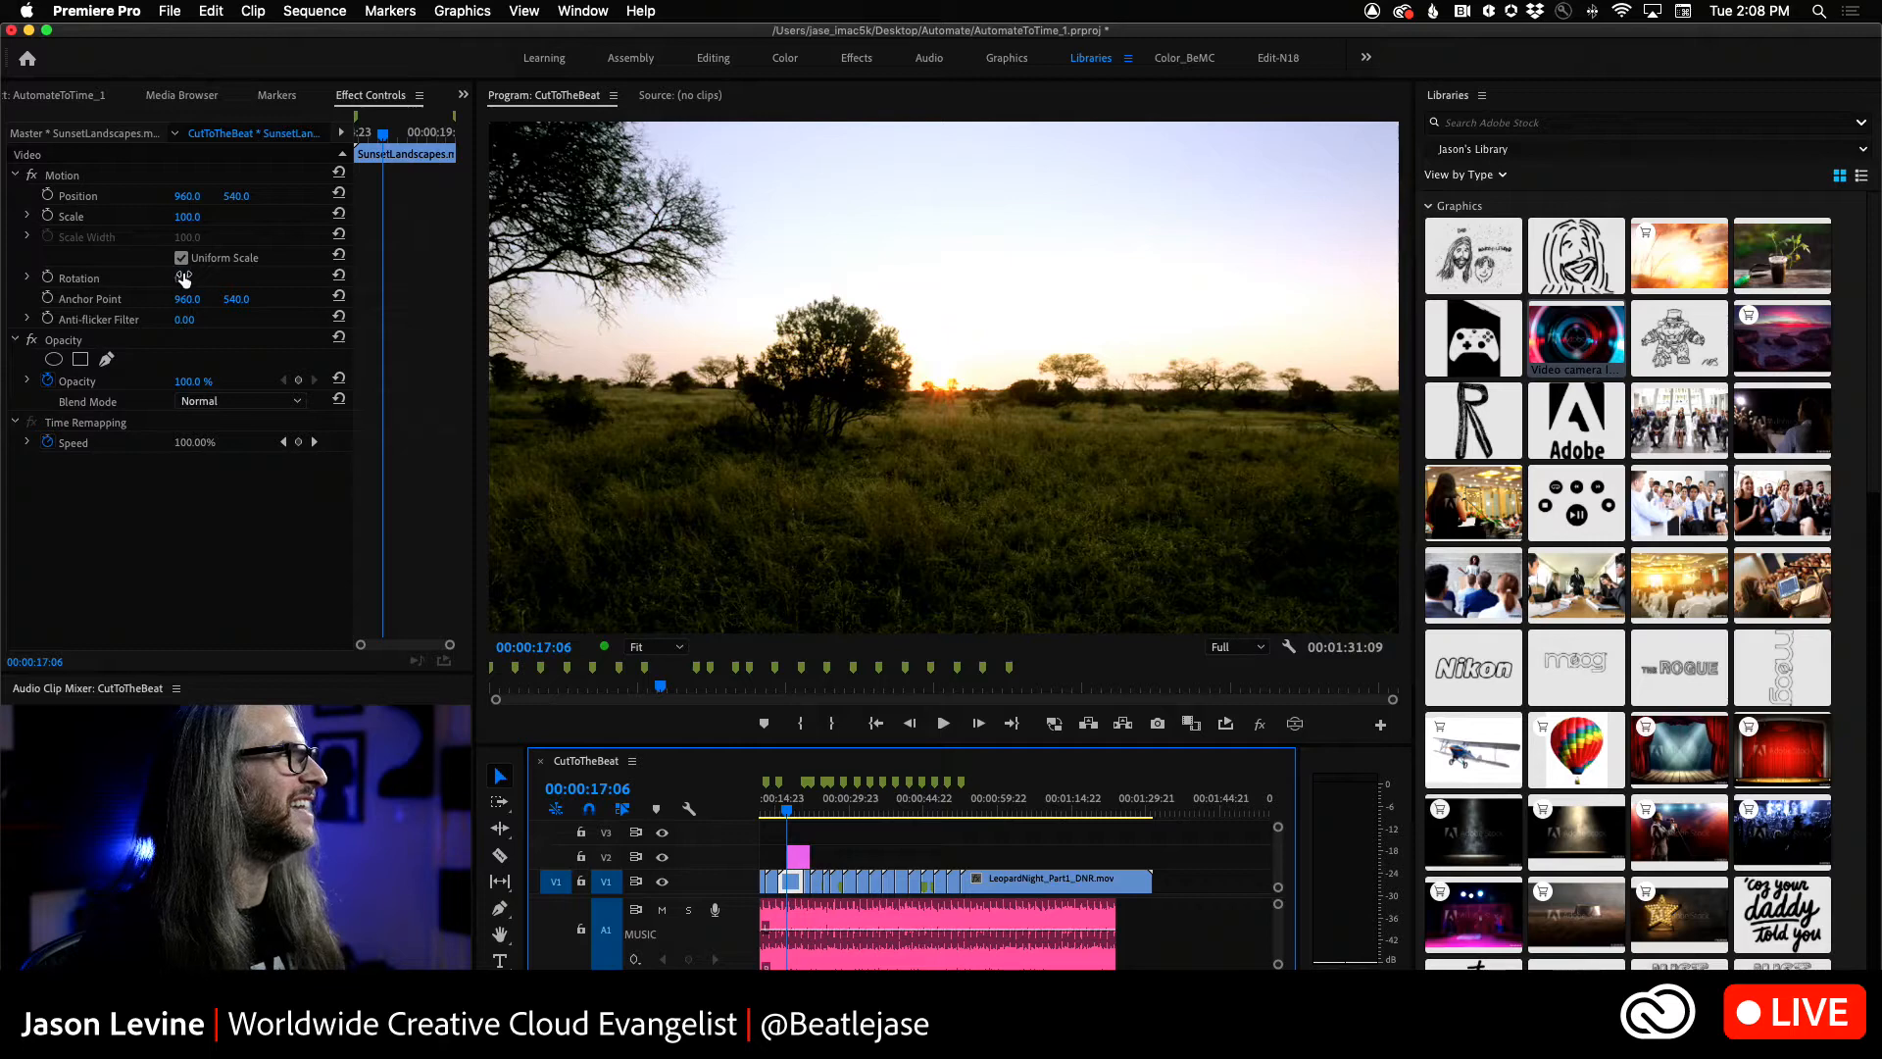
{"action": "left_click", "coordinate": [797, 856]}
{"action": "left_click_drag", "start_coordinate": [186, 282], "coordinate": [157, 282]}
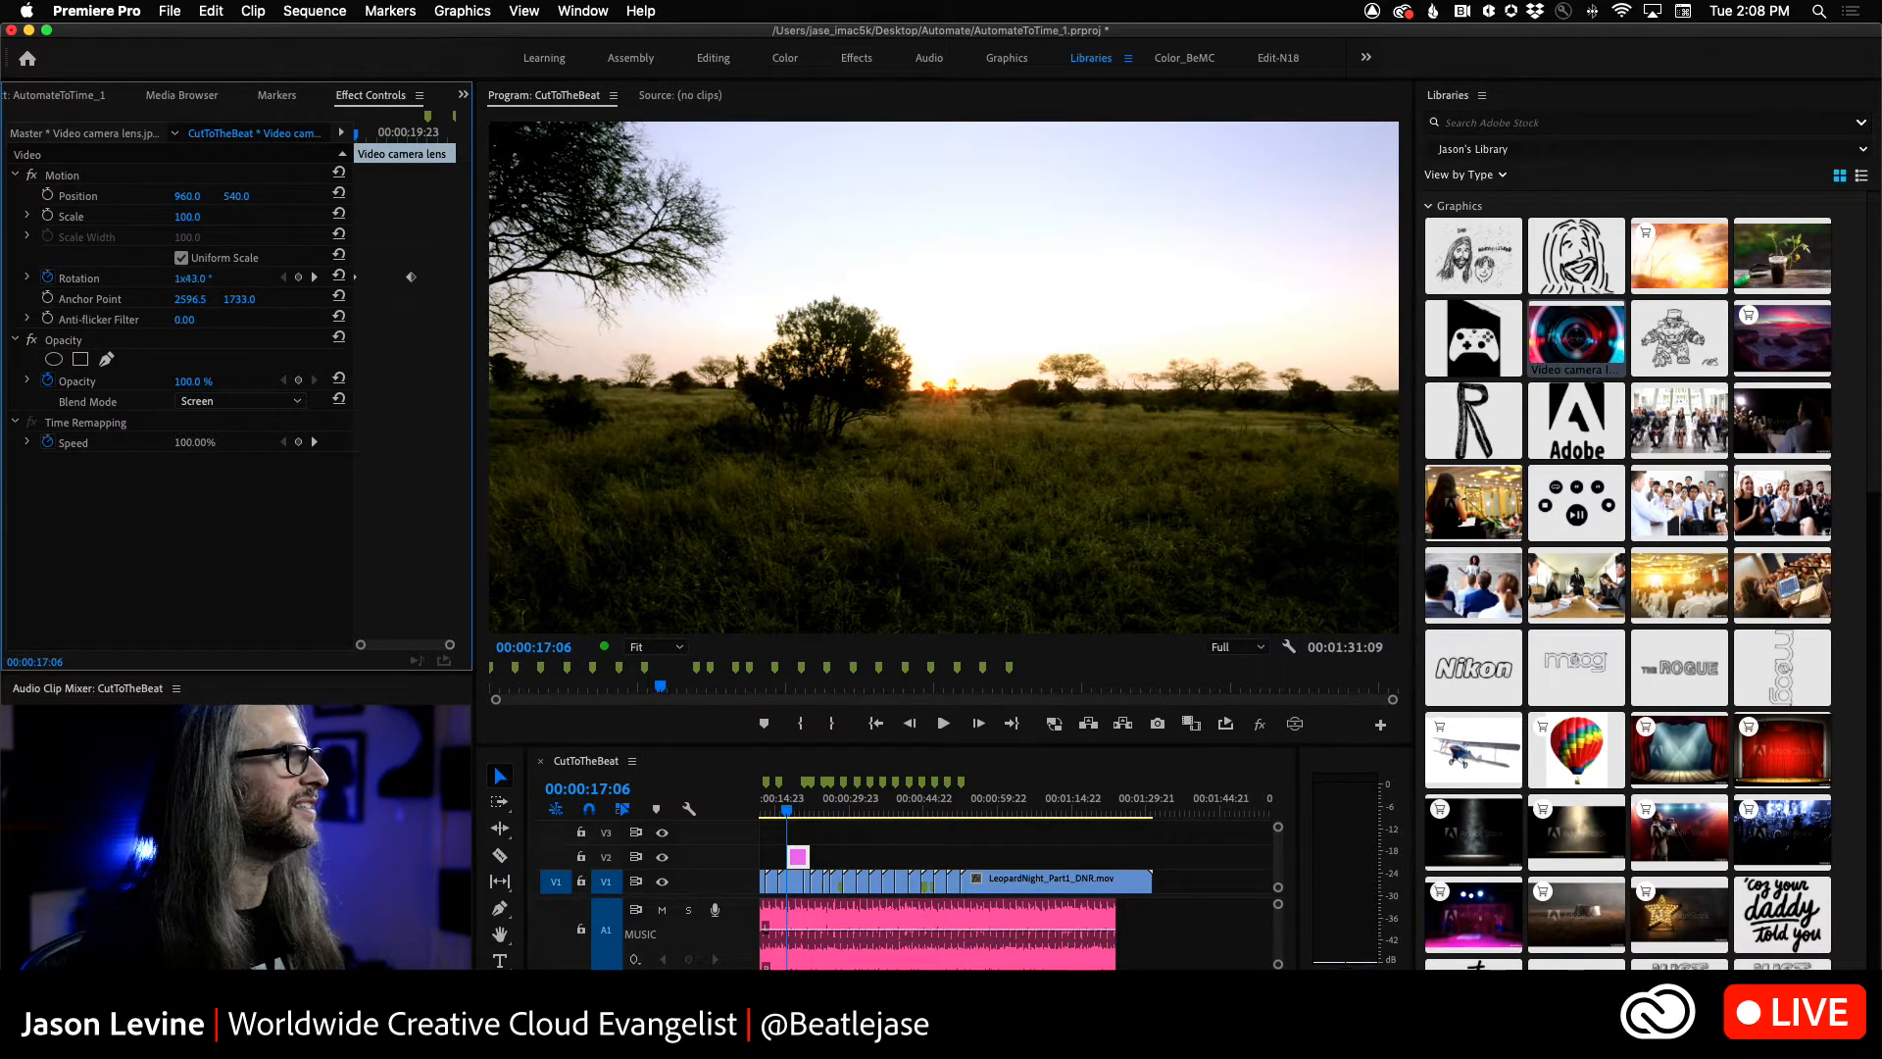
{"action": "key", "text": "space"}
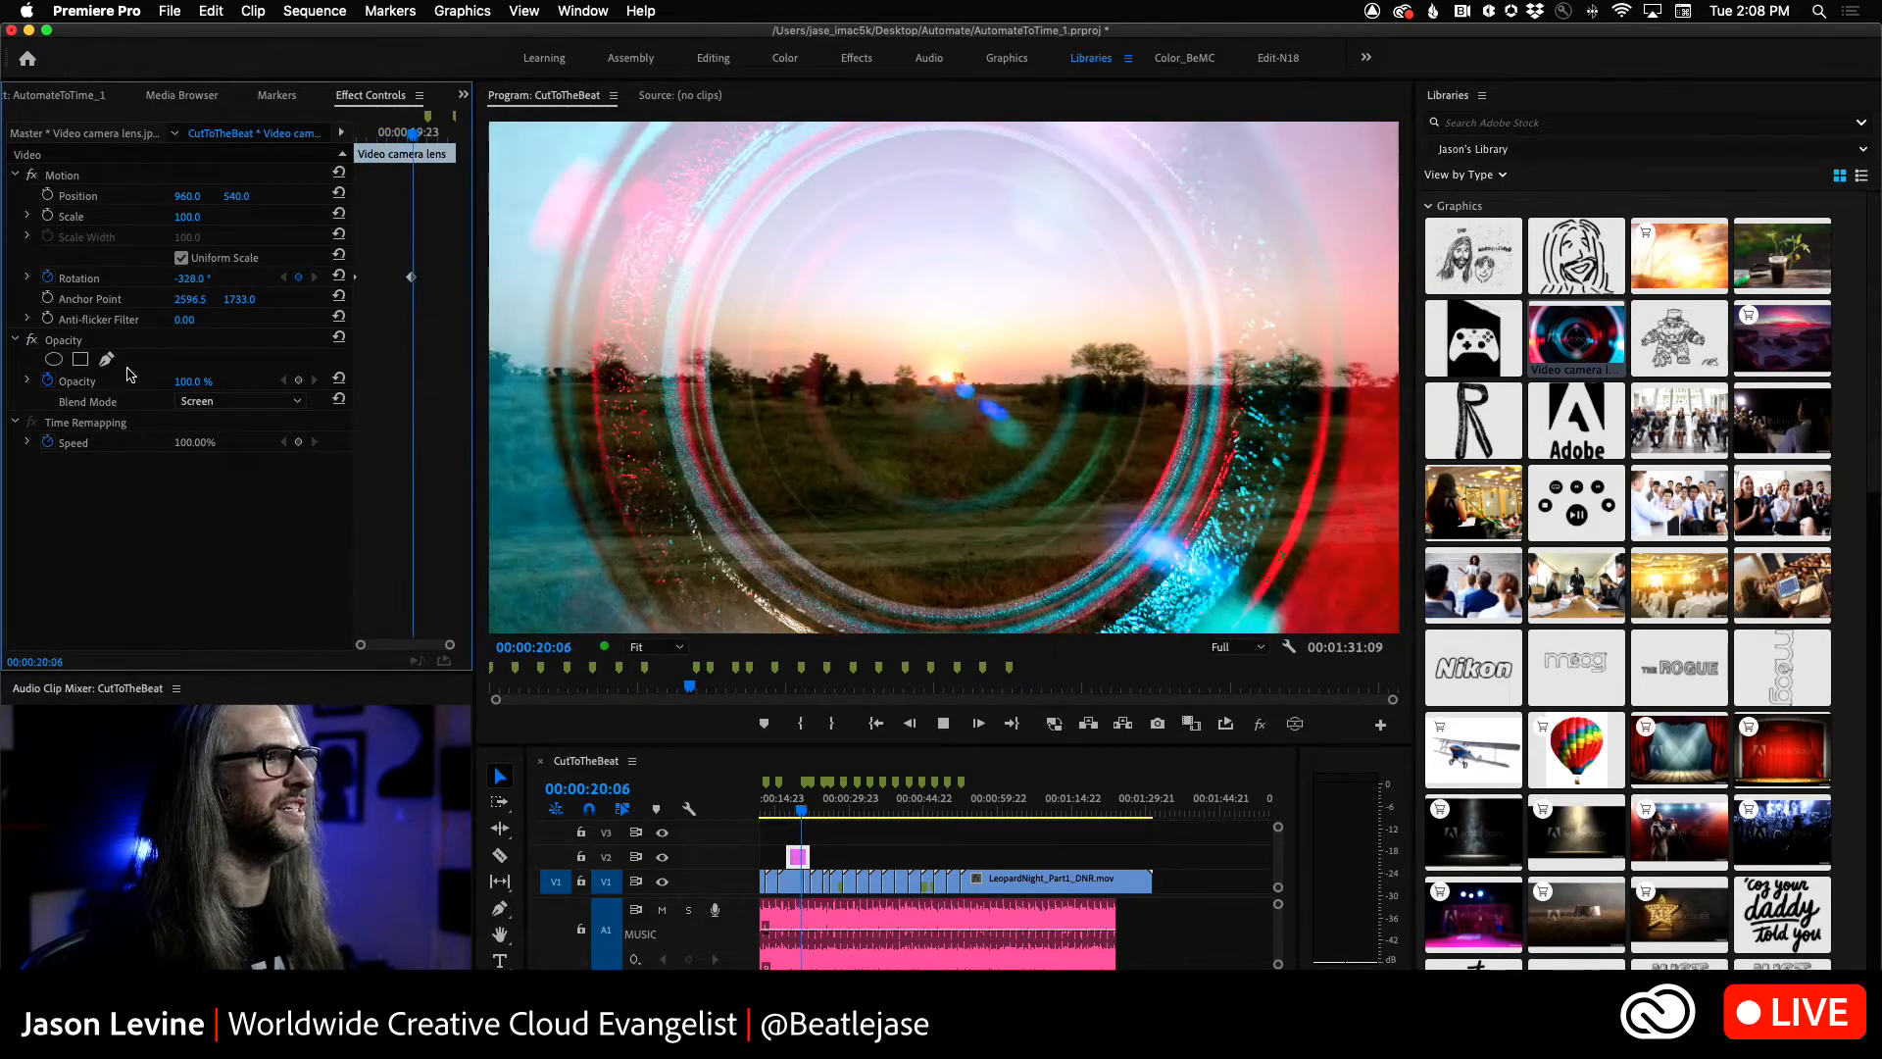
{"action": "key", "text": "j"}
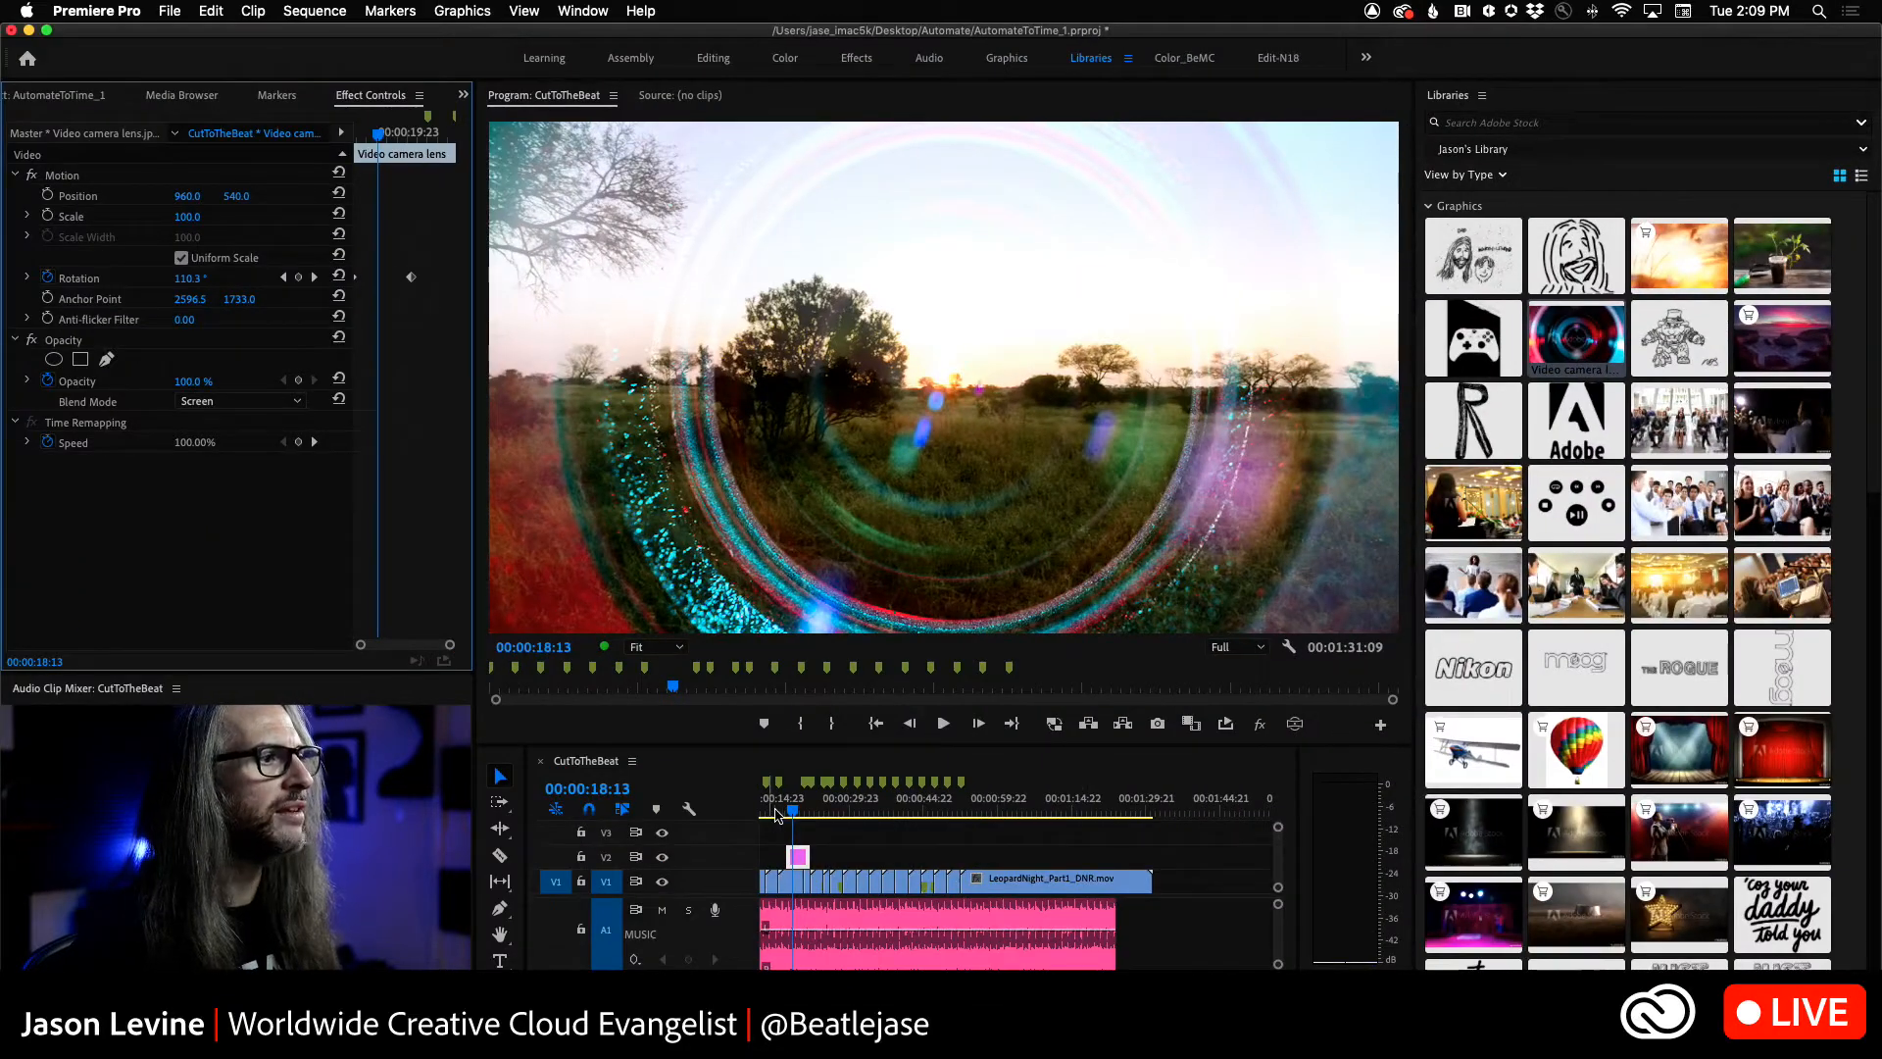
- Place the BeatleProfile graphic from the library on track V3 at 00:00:16:06
{"action": "left_click_drag", "start_coordinate": [795, 812], "coordinate": [785, 812]}
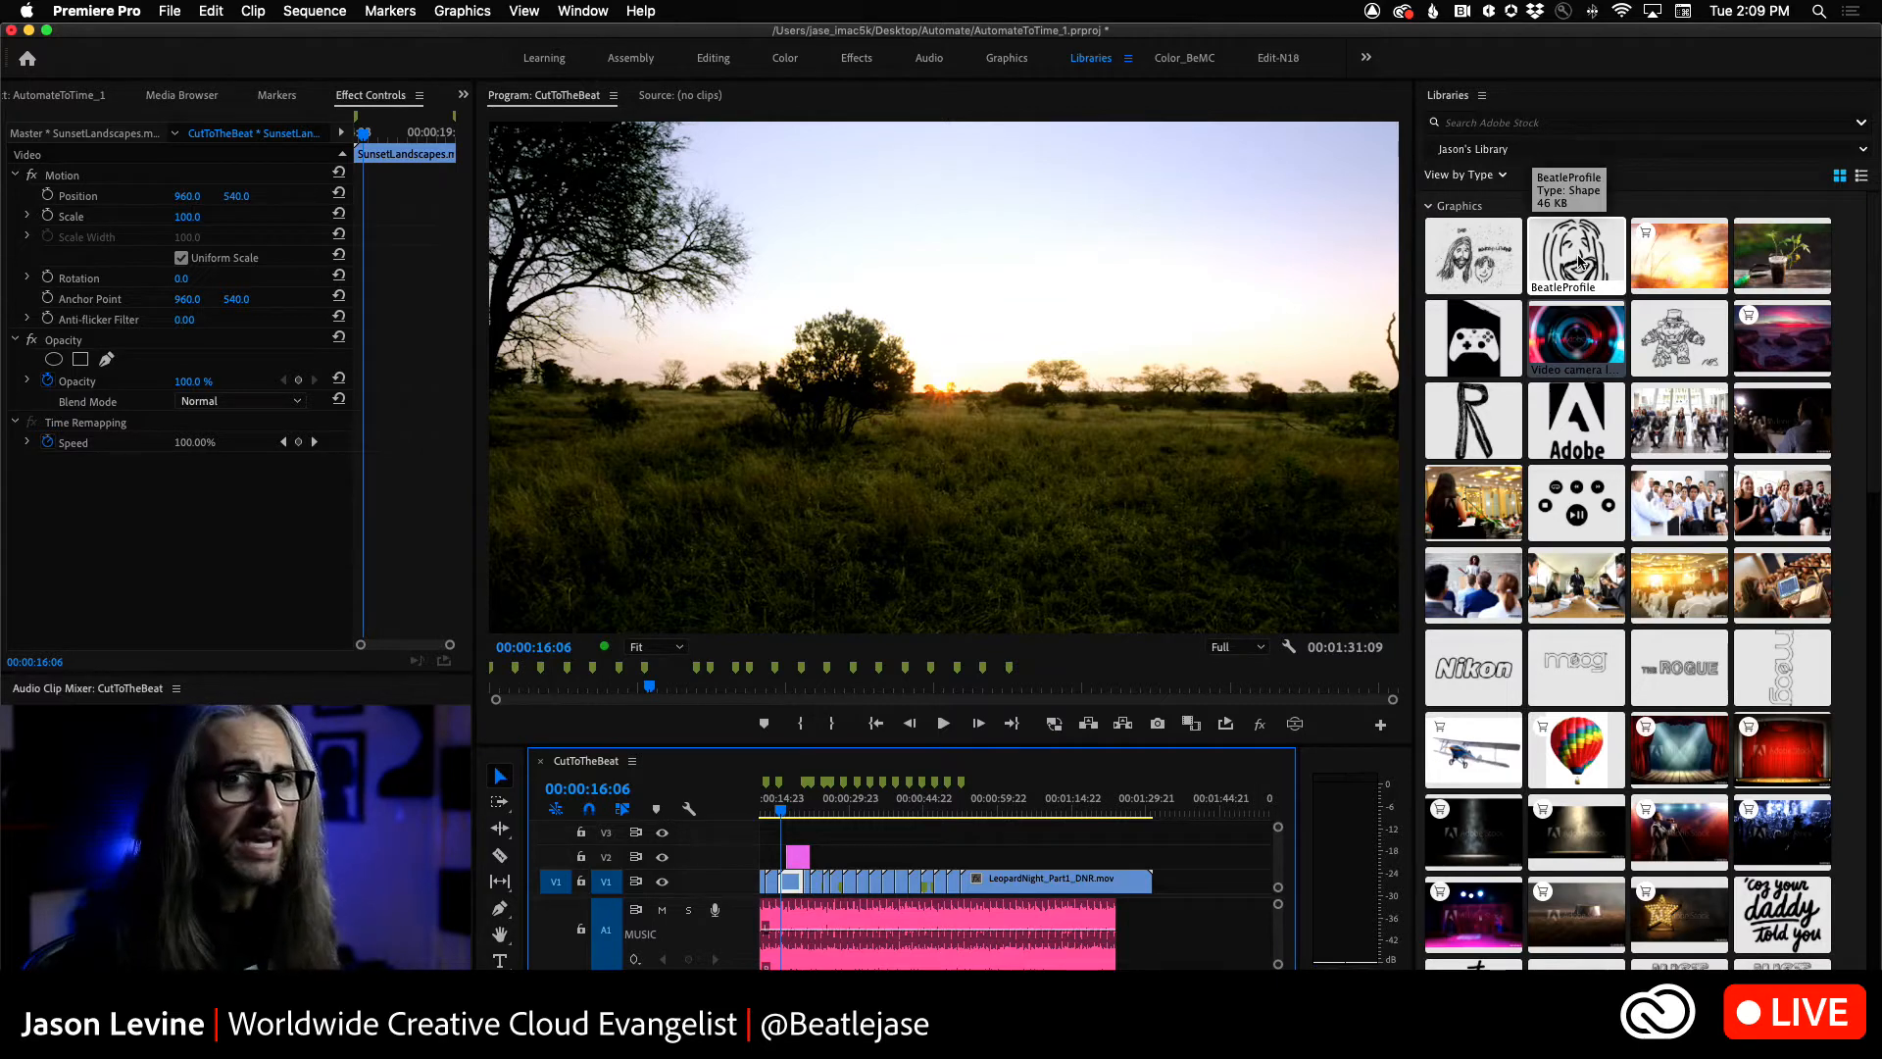
{"action": "mouse_move", "coordinate": [1574, 260]}
{"action": "left_mouse_down"}
{"action": "mouse_move", "coordinate": [965, 845]}
{"action": "mouse_move", "coordinate": [770, 820]}
{"action": "left_mouse_up"}
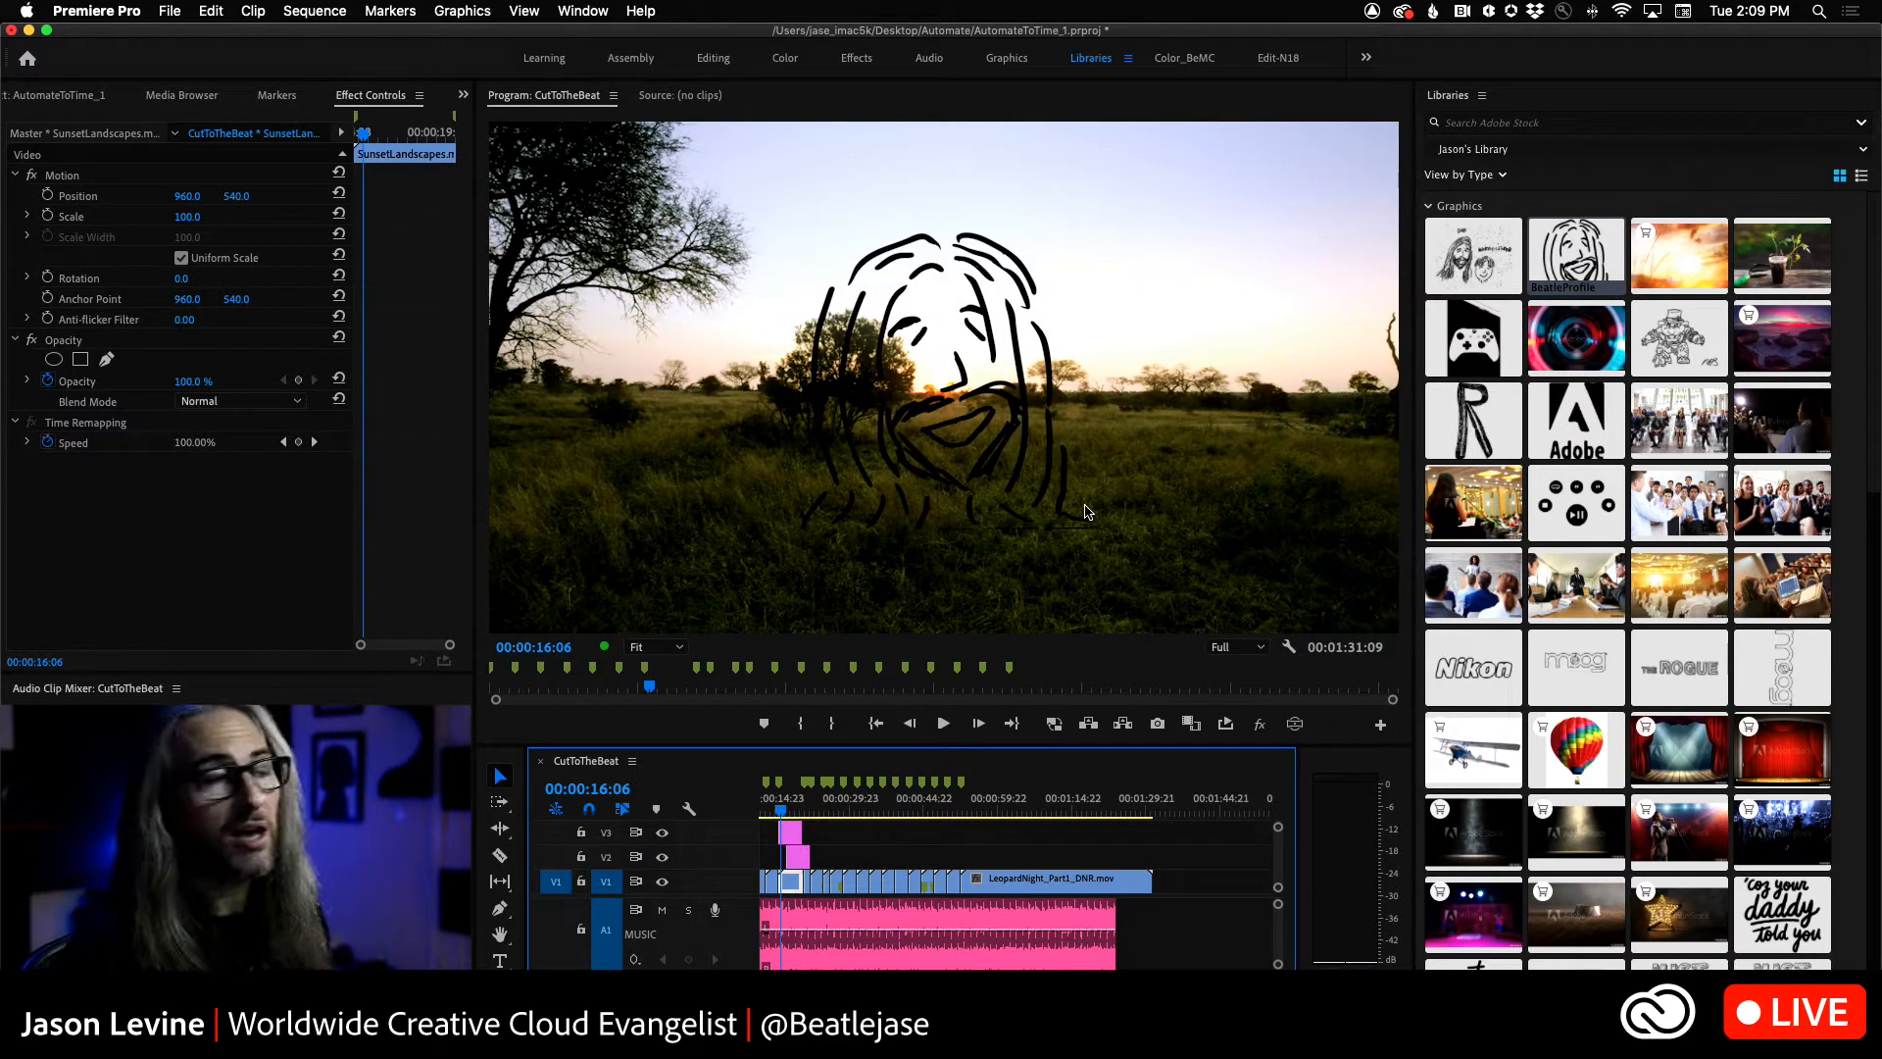
- Set the BeatleProfile clip's scale to 91 and its position to 1545, 286
{"action": "left_click", "coordinate": [795, 833]}
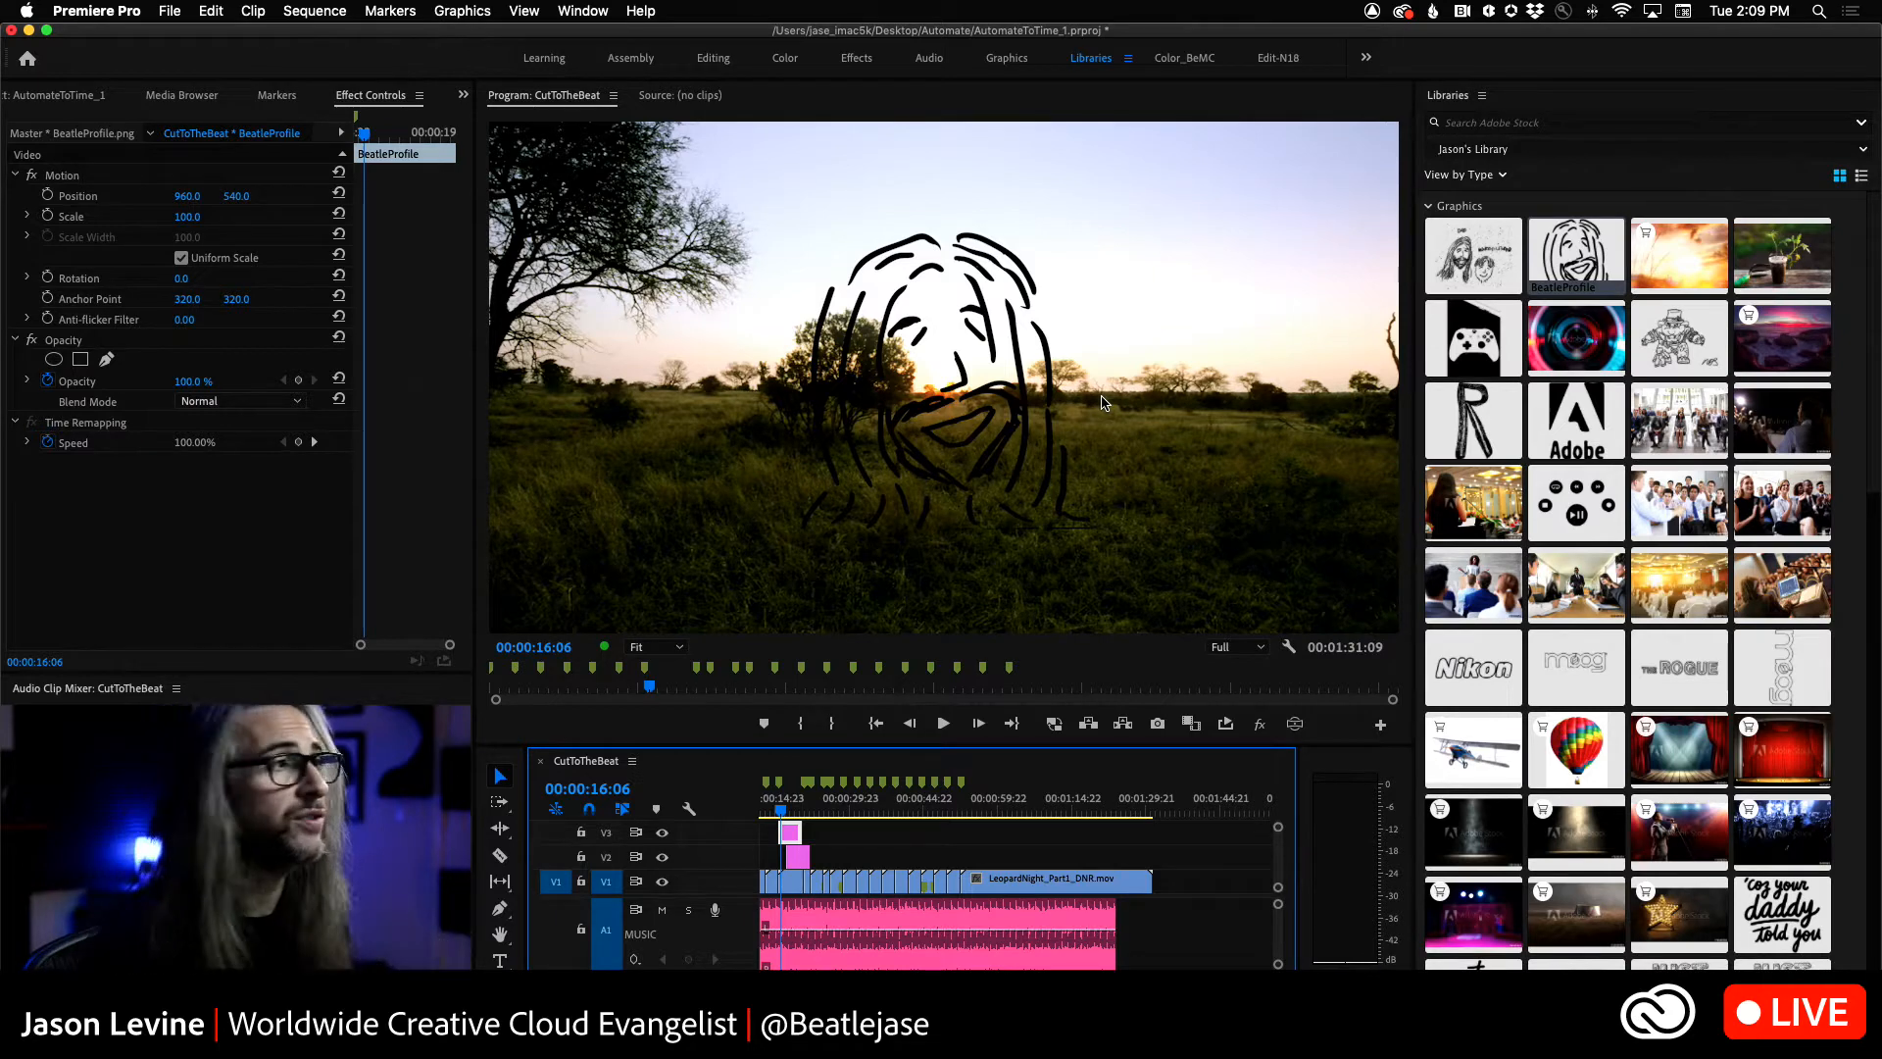
{"action": "left_click", "coordinate": [44, 92]}
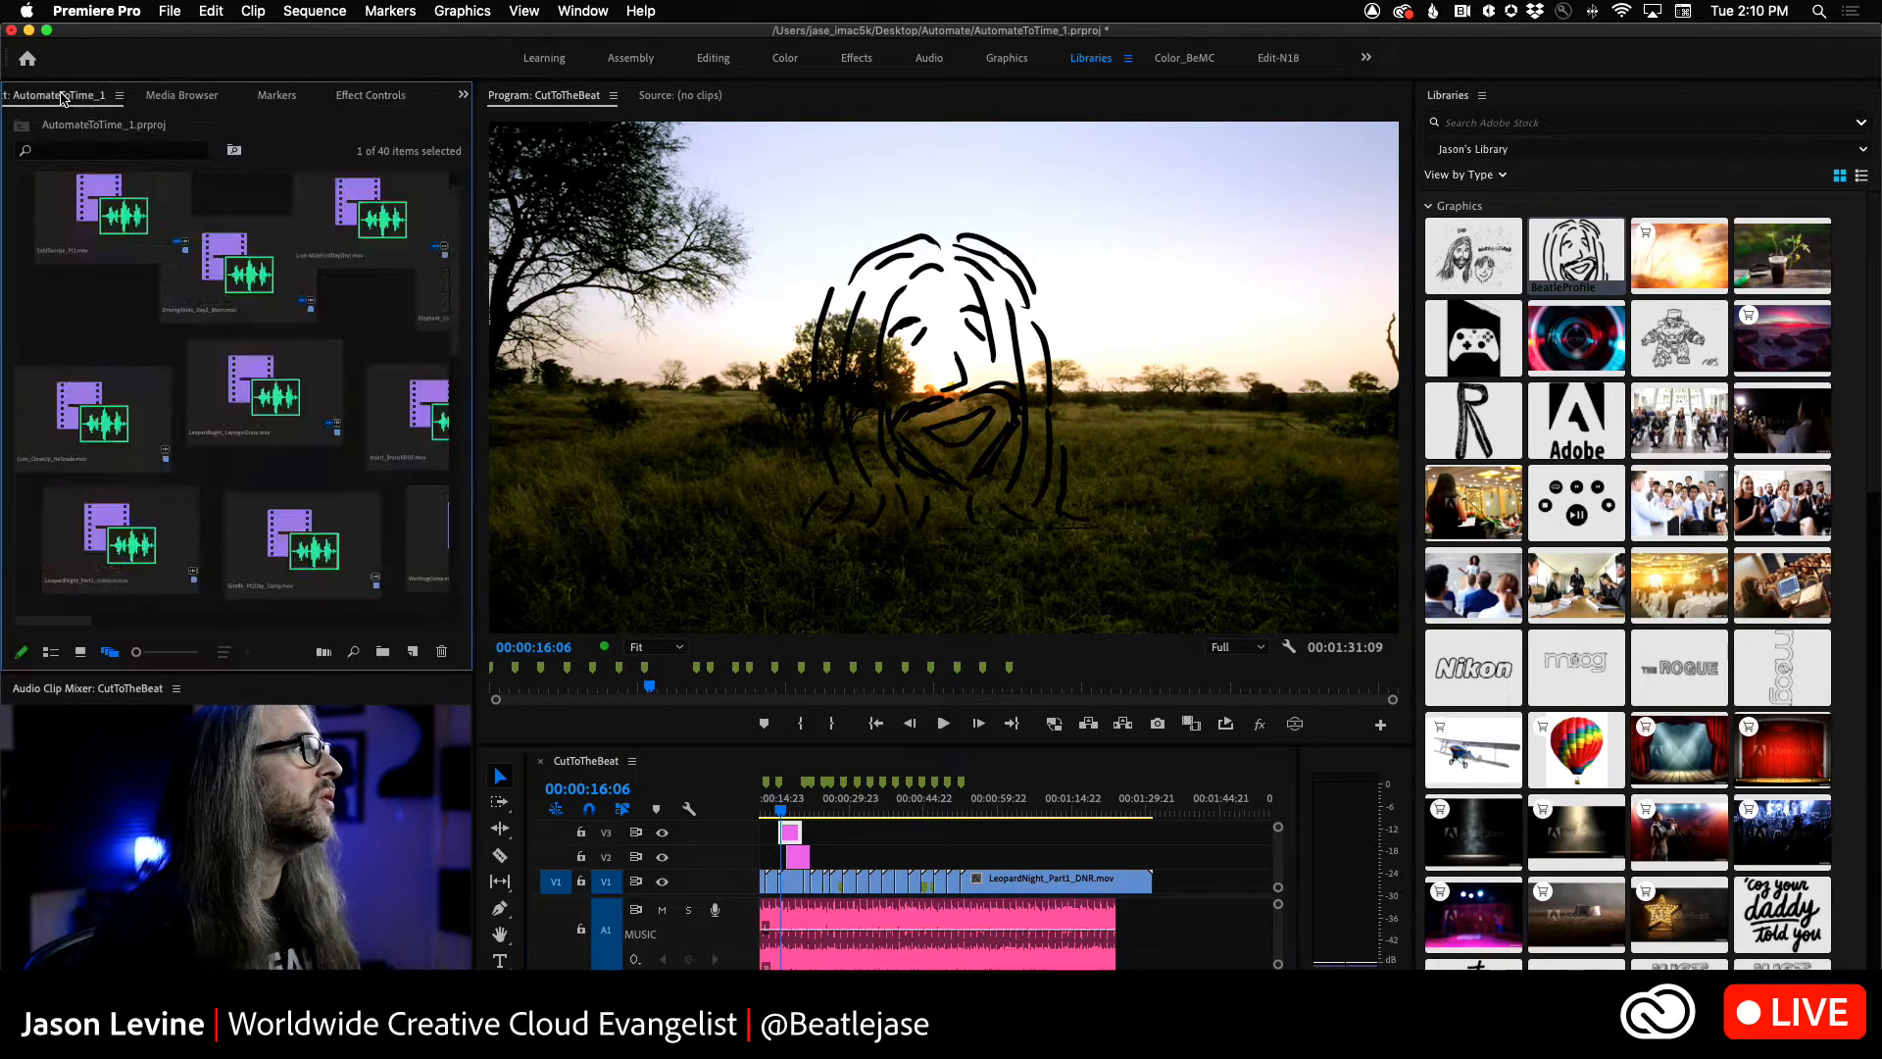
{"action": "left_click", "coordinate": [400, 96]}
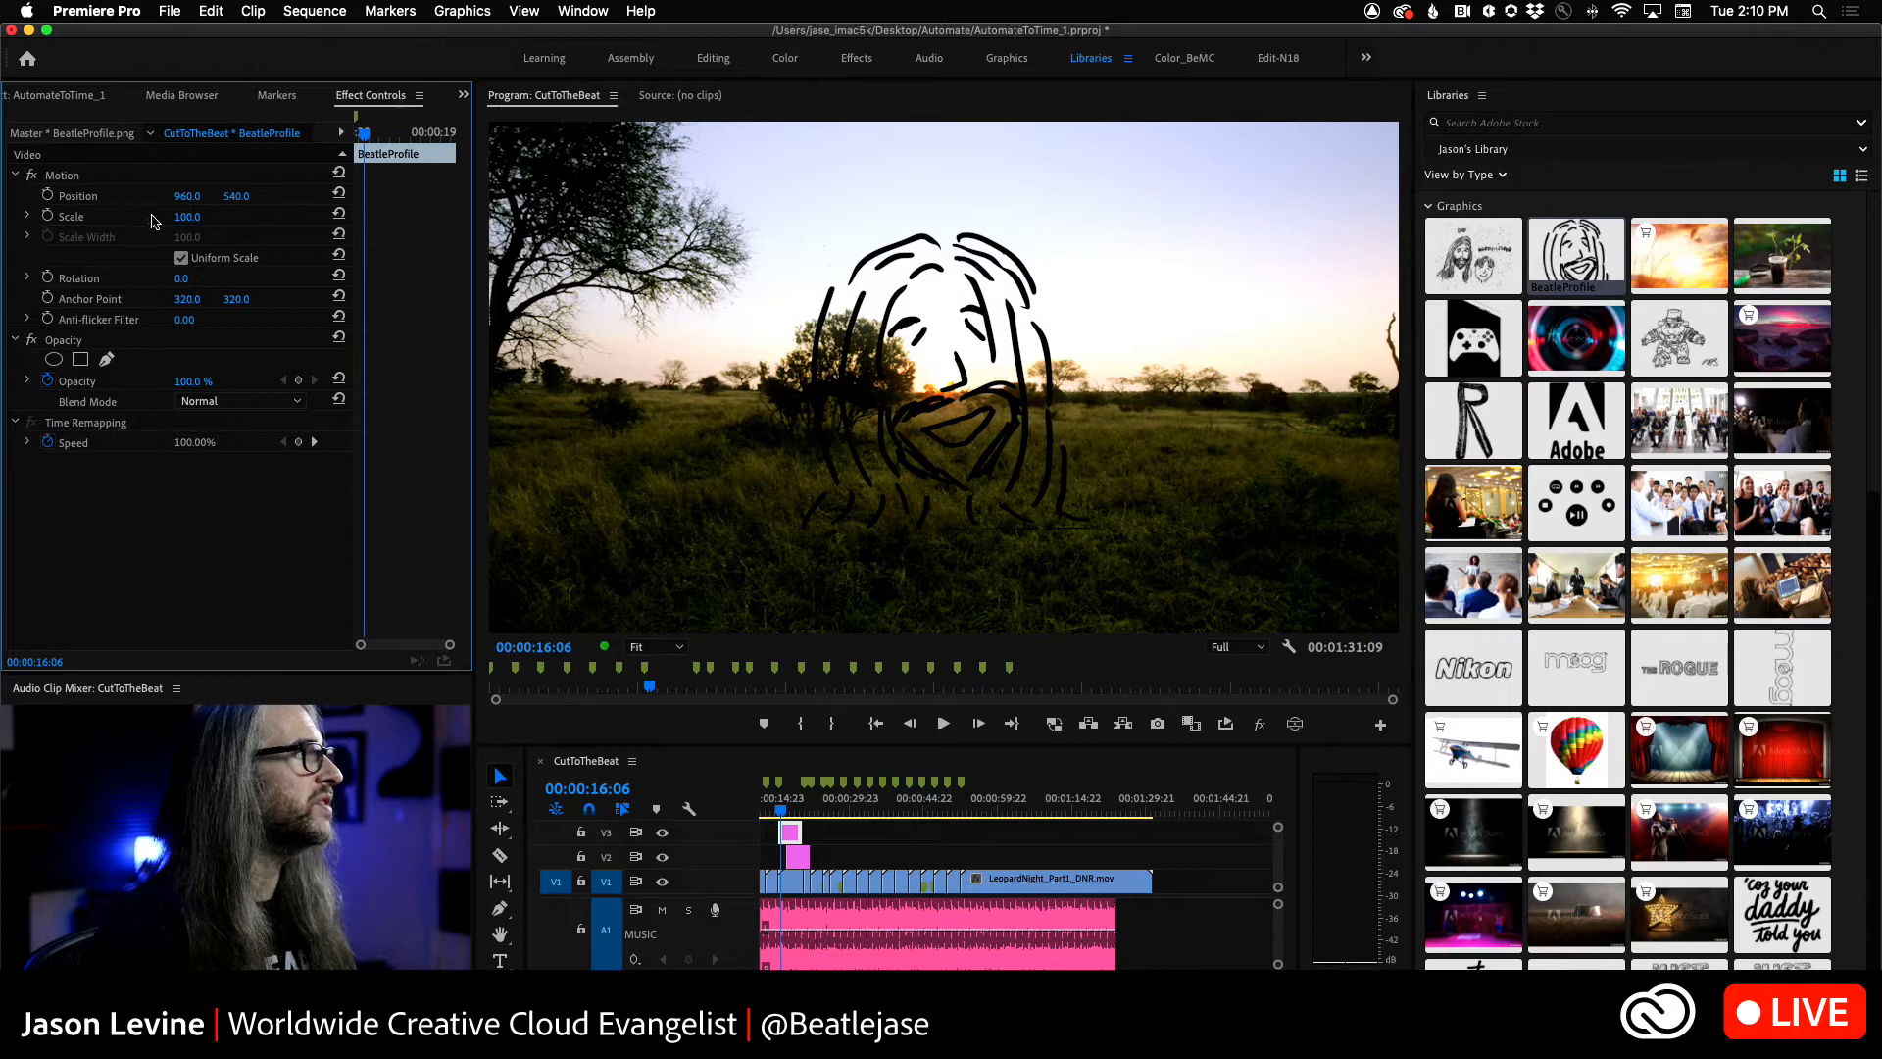
{"action": "left_click_drag", "start_coordinate": [185, 223], "coordinate": [319, 283]}
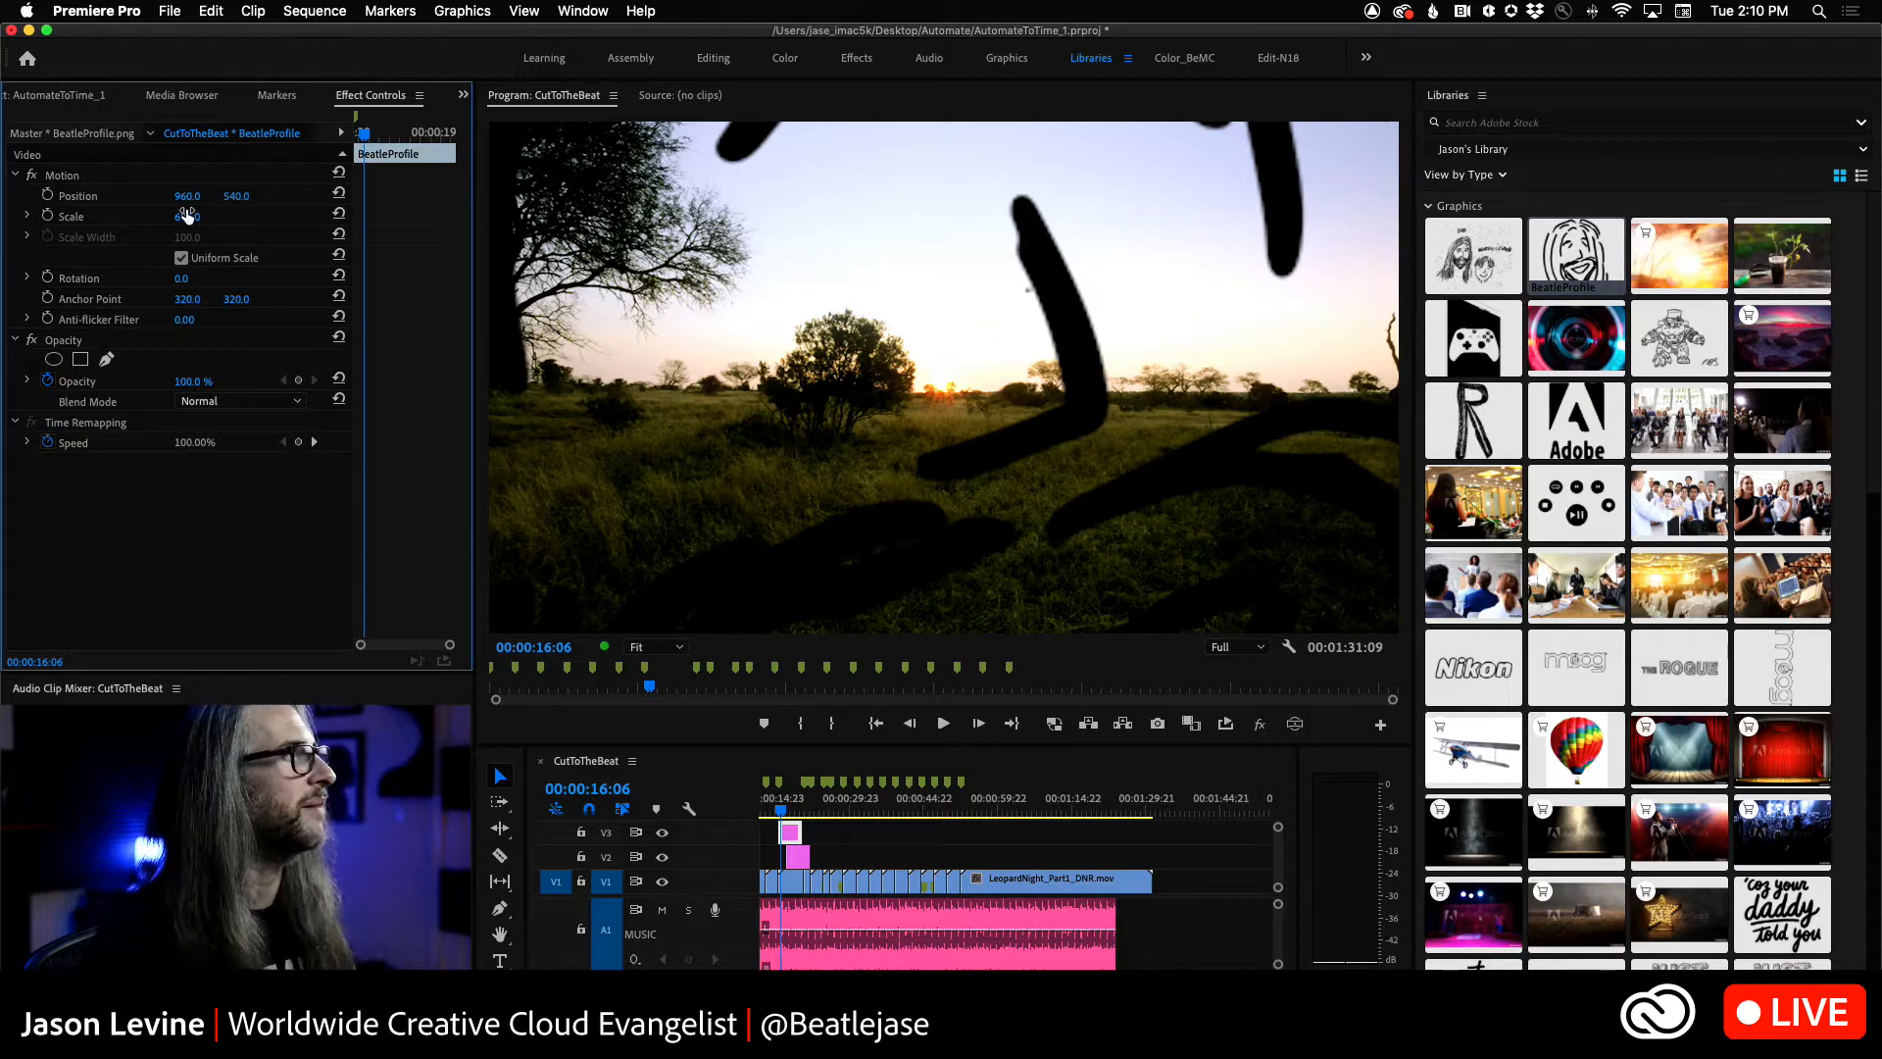
{"action": "mouse_move", "coordinate": [319, 284]}
{"action": "left_mouse_down"}
{"action": "mouse_move", "coordinate": [170, 216]}
{"action": "mouse_move", "coordinate": [184, 220]}
{"action": "left_mouse_up"}
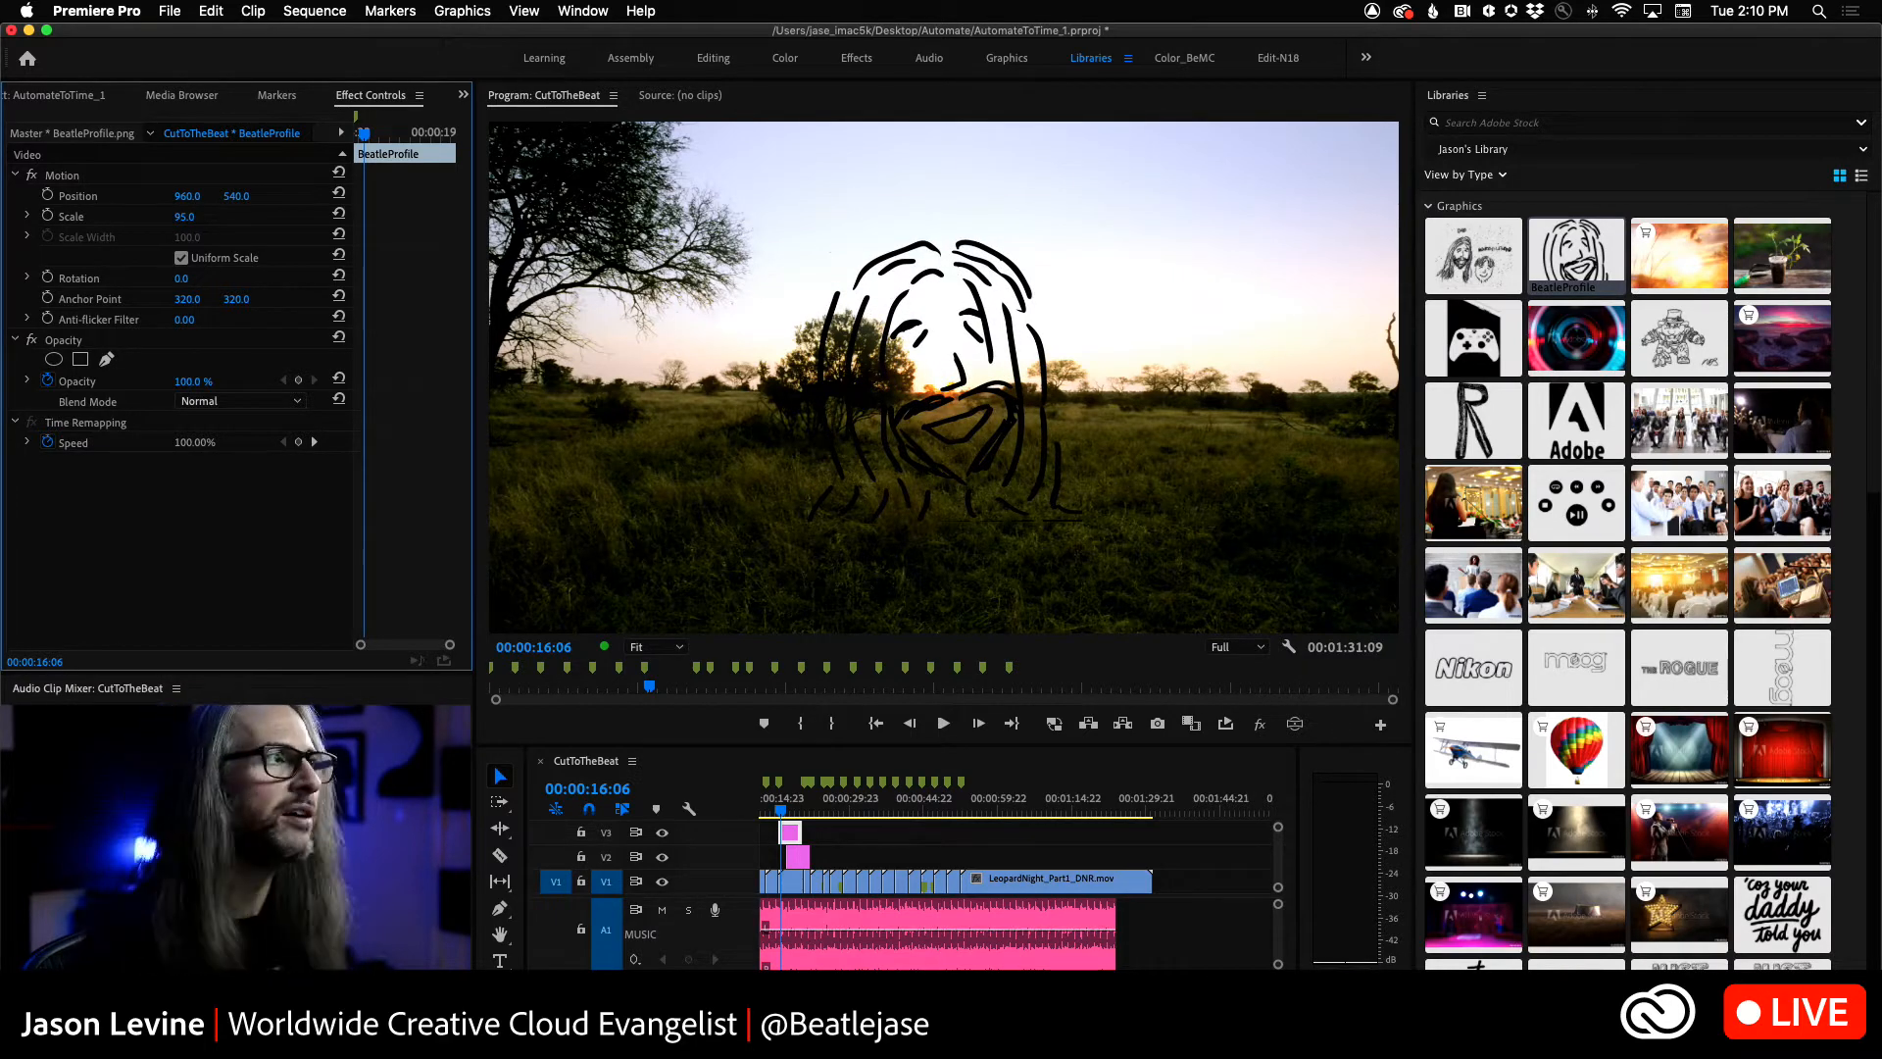
{"action": "left_click_drag", "start_coordinate": [180, 201], "coordinate": [392, 201]}
{"action": "mouse_move", "coordinate": [236, 196]}
{"action": "left_mouse_down"}
{"action": "mouse_move", "coordinate": [112, 217]}
{"action": "mouse_move", "coordinate": [179, 217]}
{"action": "left_mouse_up"}
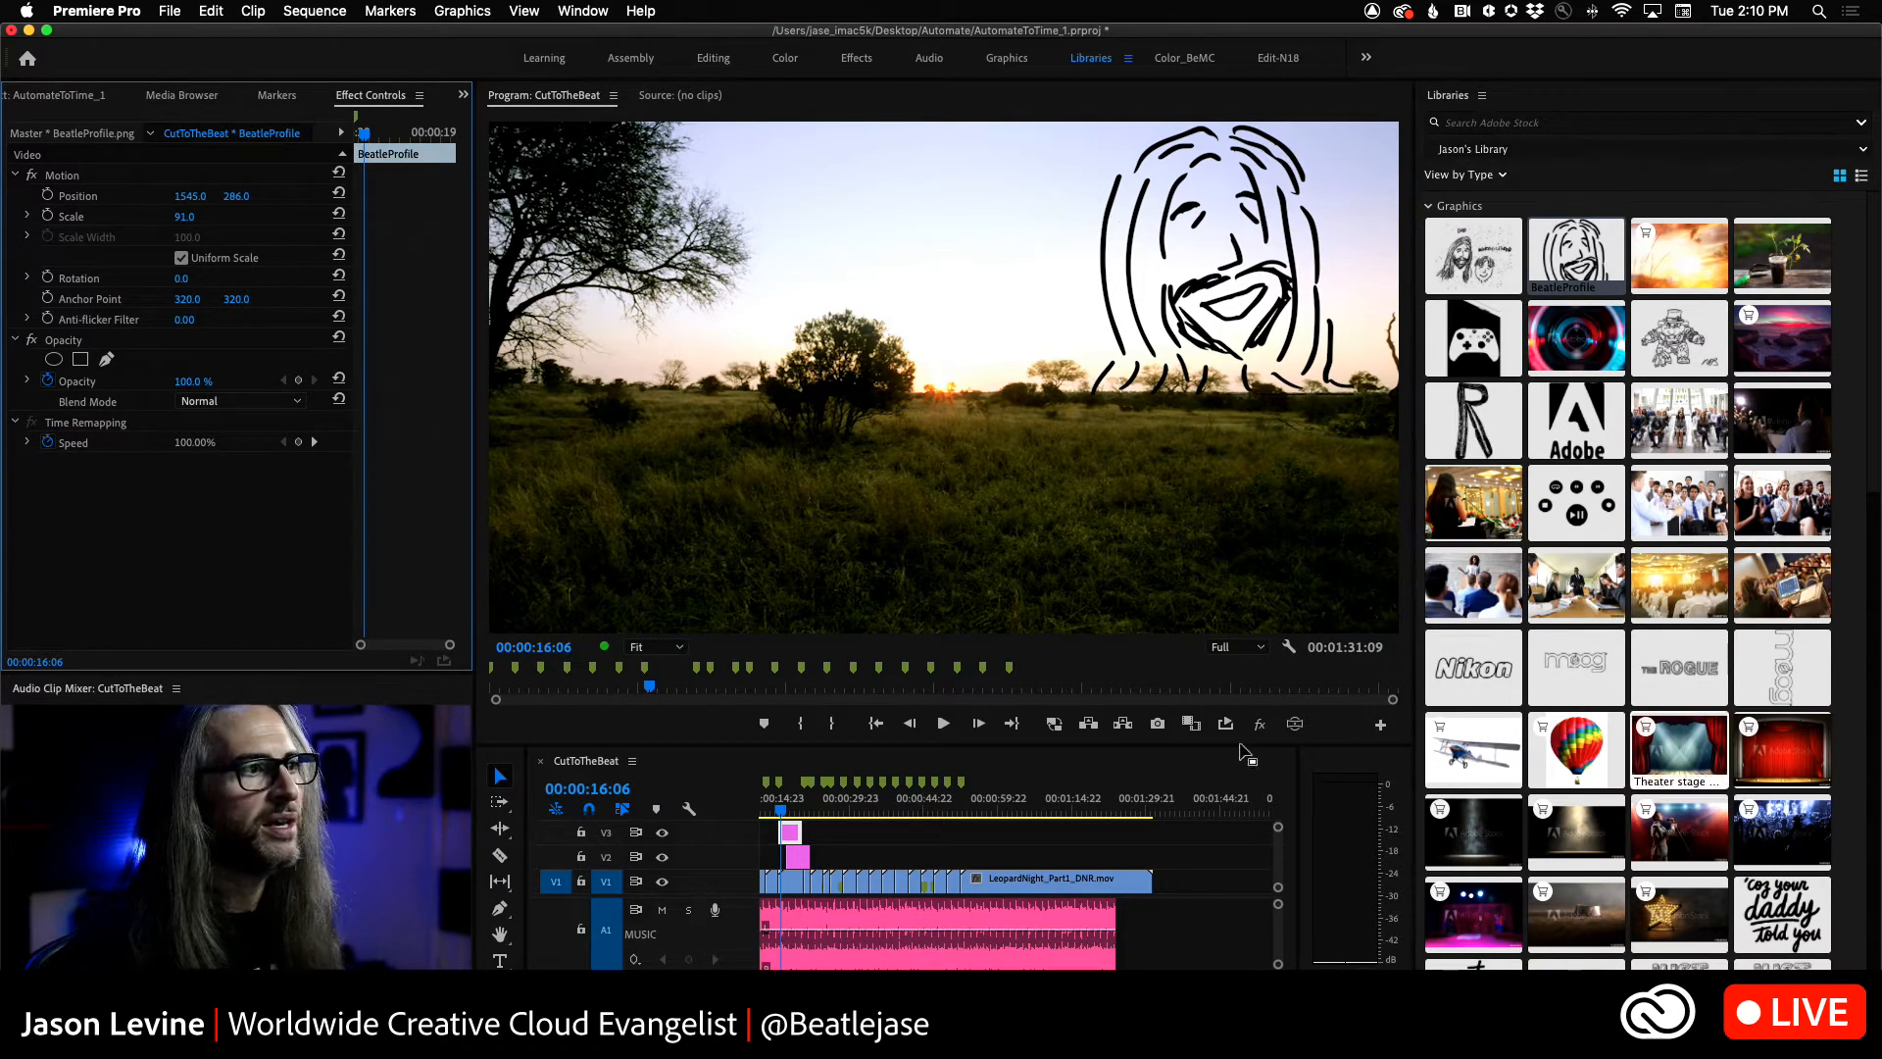
- Place the Moog2 graphic from the library on track V2 at 00:00:36:16
{"action": "left_click_drag", "start_coordinate": [781, 812], "coordinate": [883, 819]}
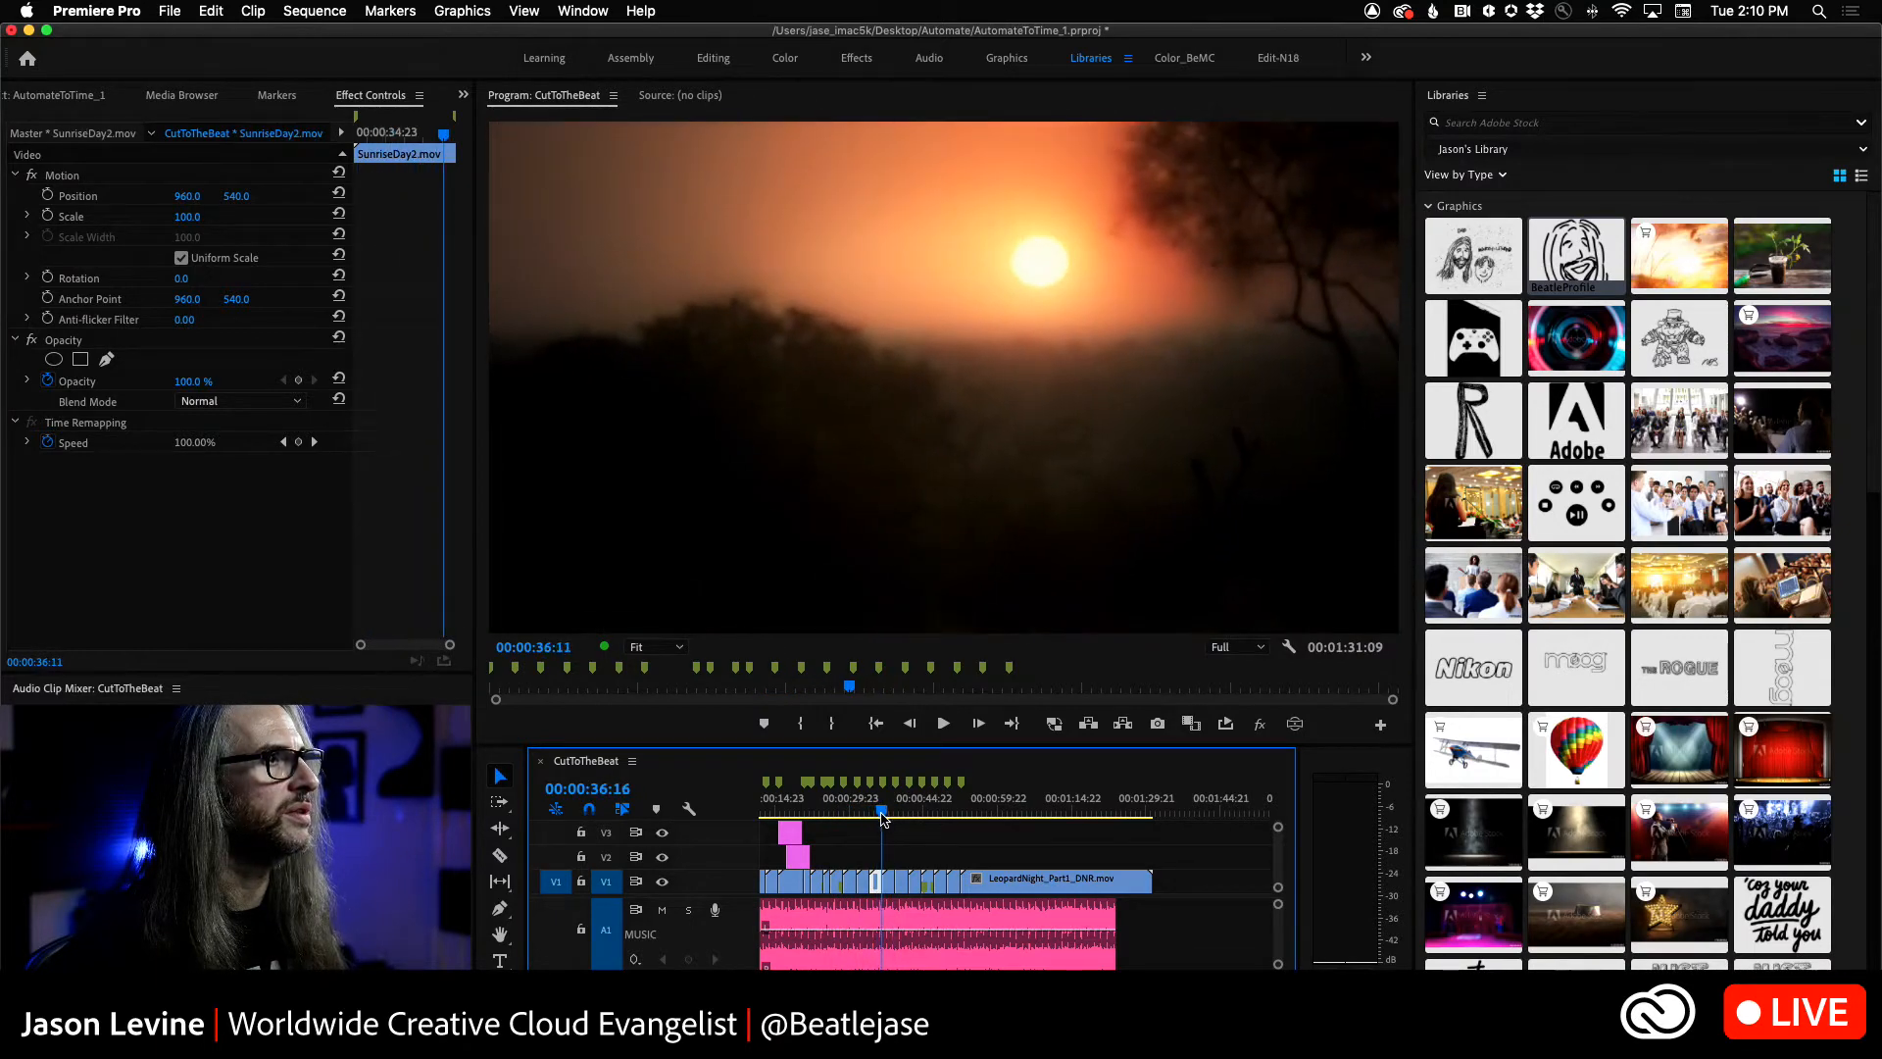
{"action": "left_click", "coordinate": [1579, 662]}
{"action": "left_click_drag", "start_coordinate": [1578, 662], "coordinate": [882, 861]}
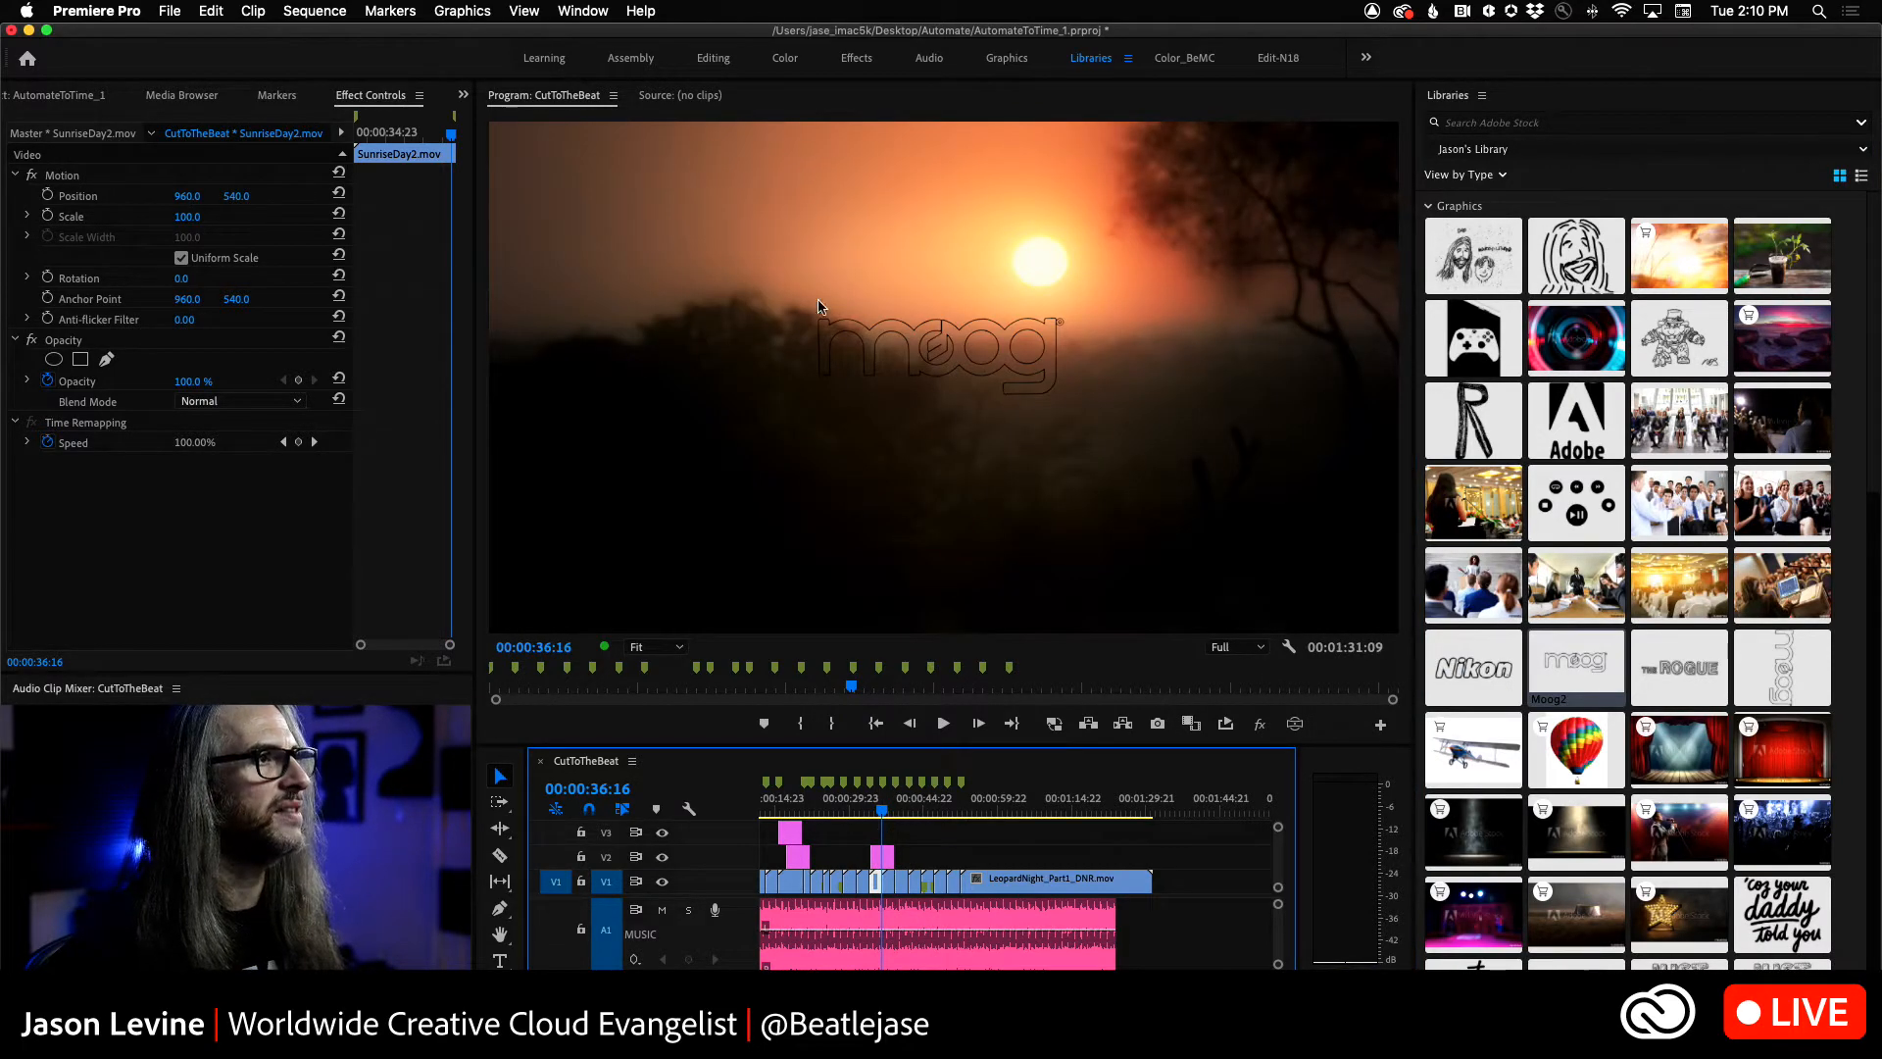
- Set the Moog2 clip's scale to 10000 and vertical position to 216, and start keyframing both properties at 00:00:36:16
{"action": "left_click", "coordinate": [882, 857]}
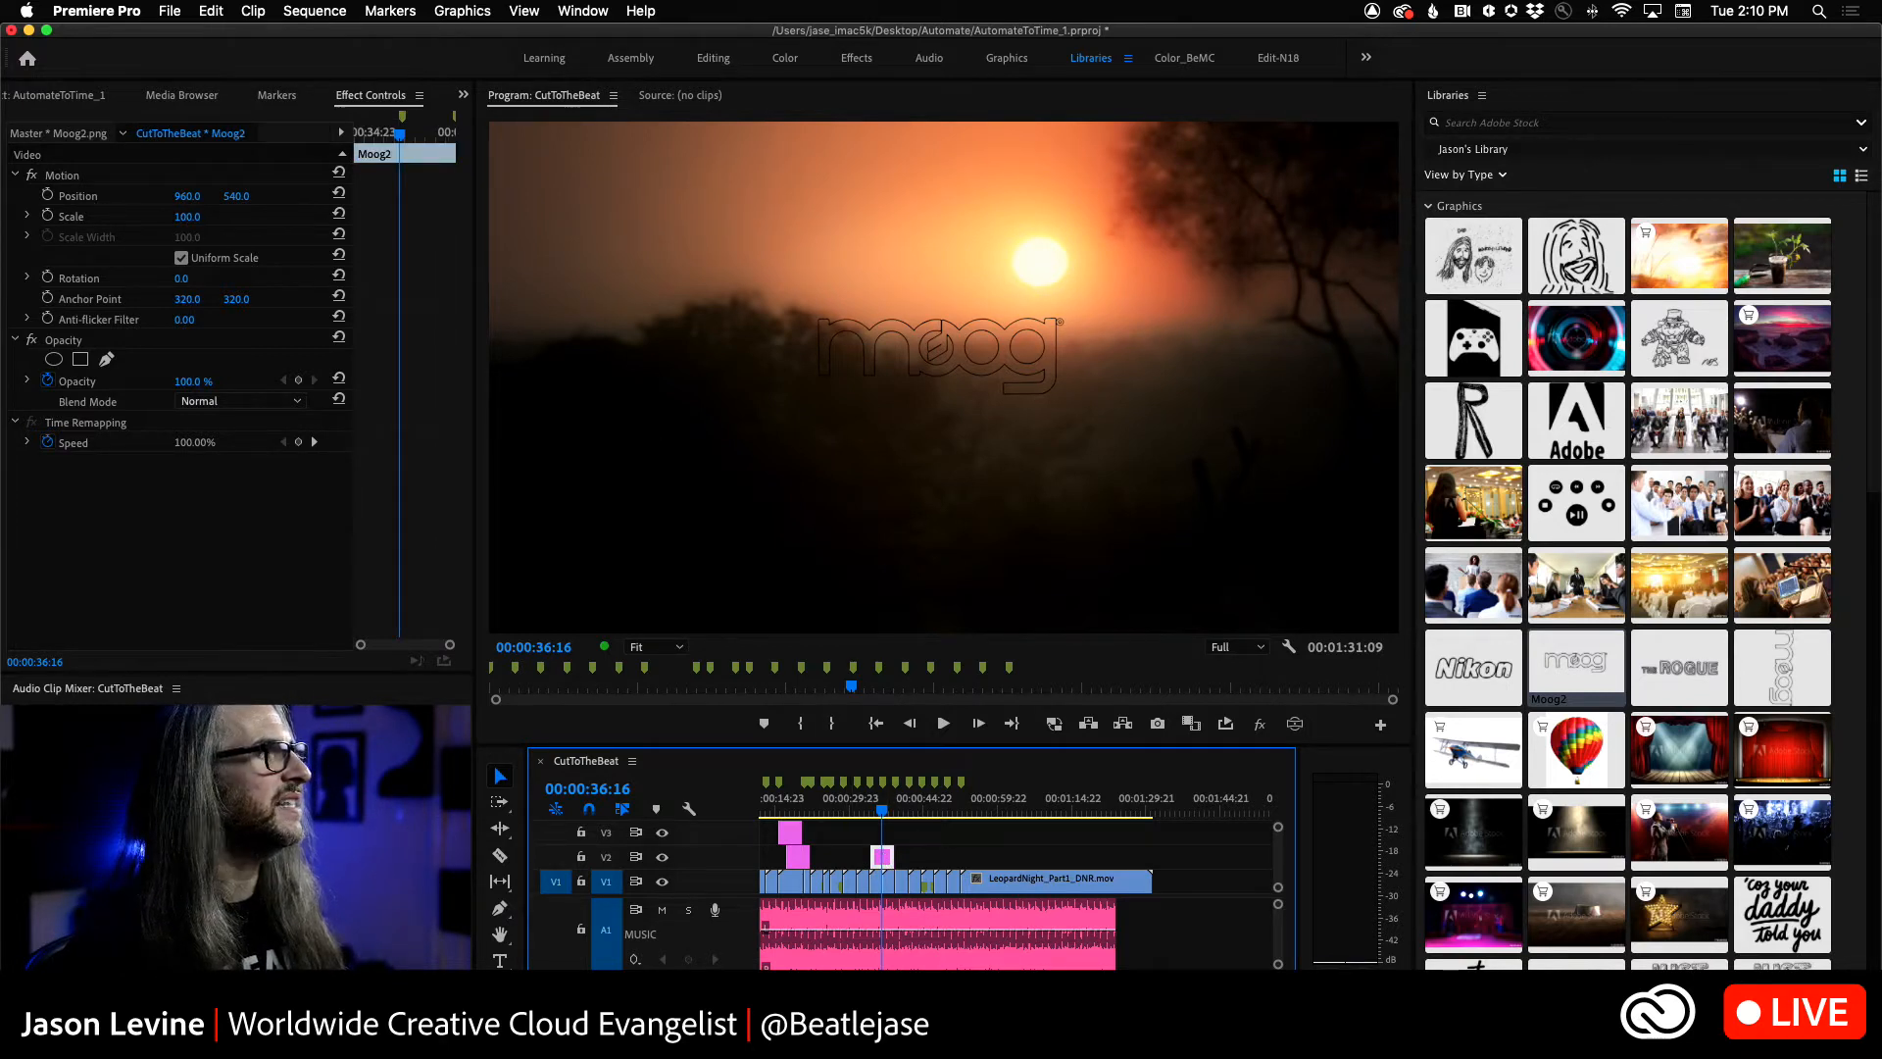
{"action": "left_click_drag", "start_coordinate": [187, 216], "coordinate": [910, 492]}
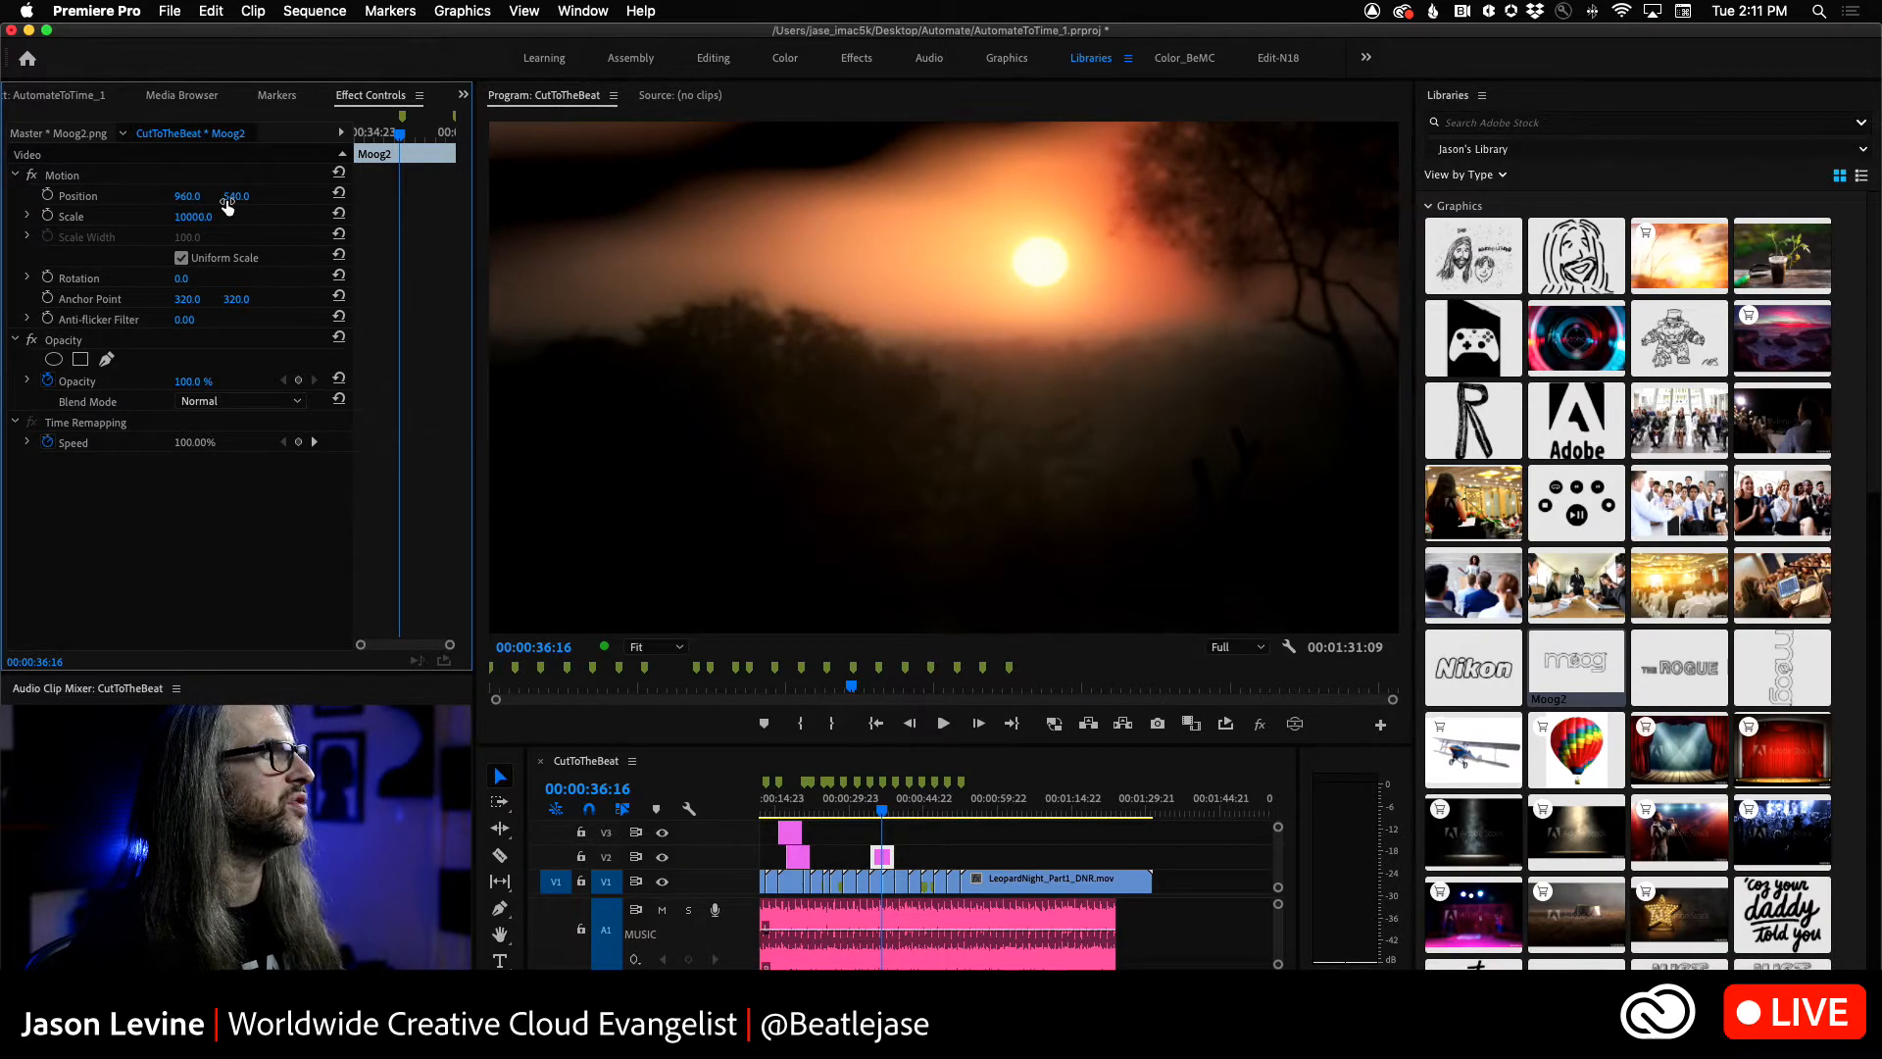
{"action": "left_click_drag", "start_coordinate": [226, 203], "coordinate": [59, 204]}
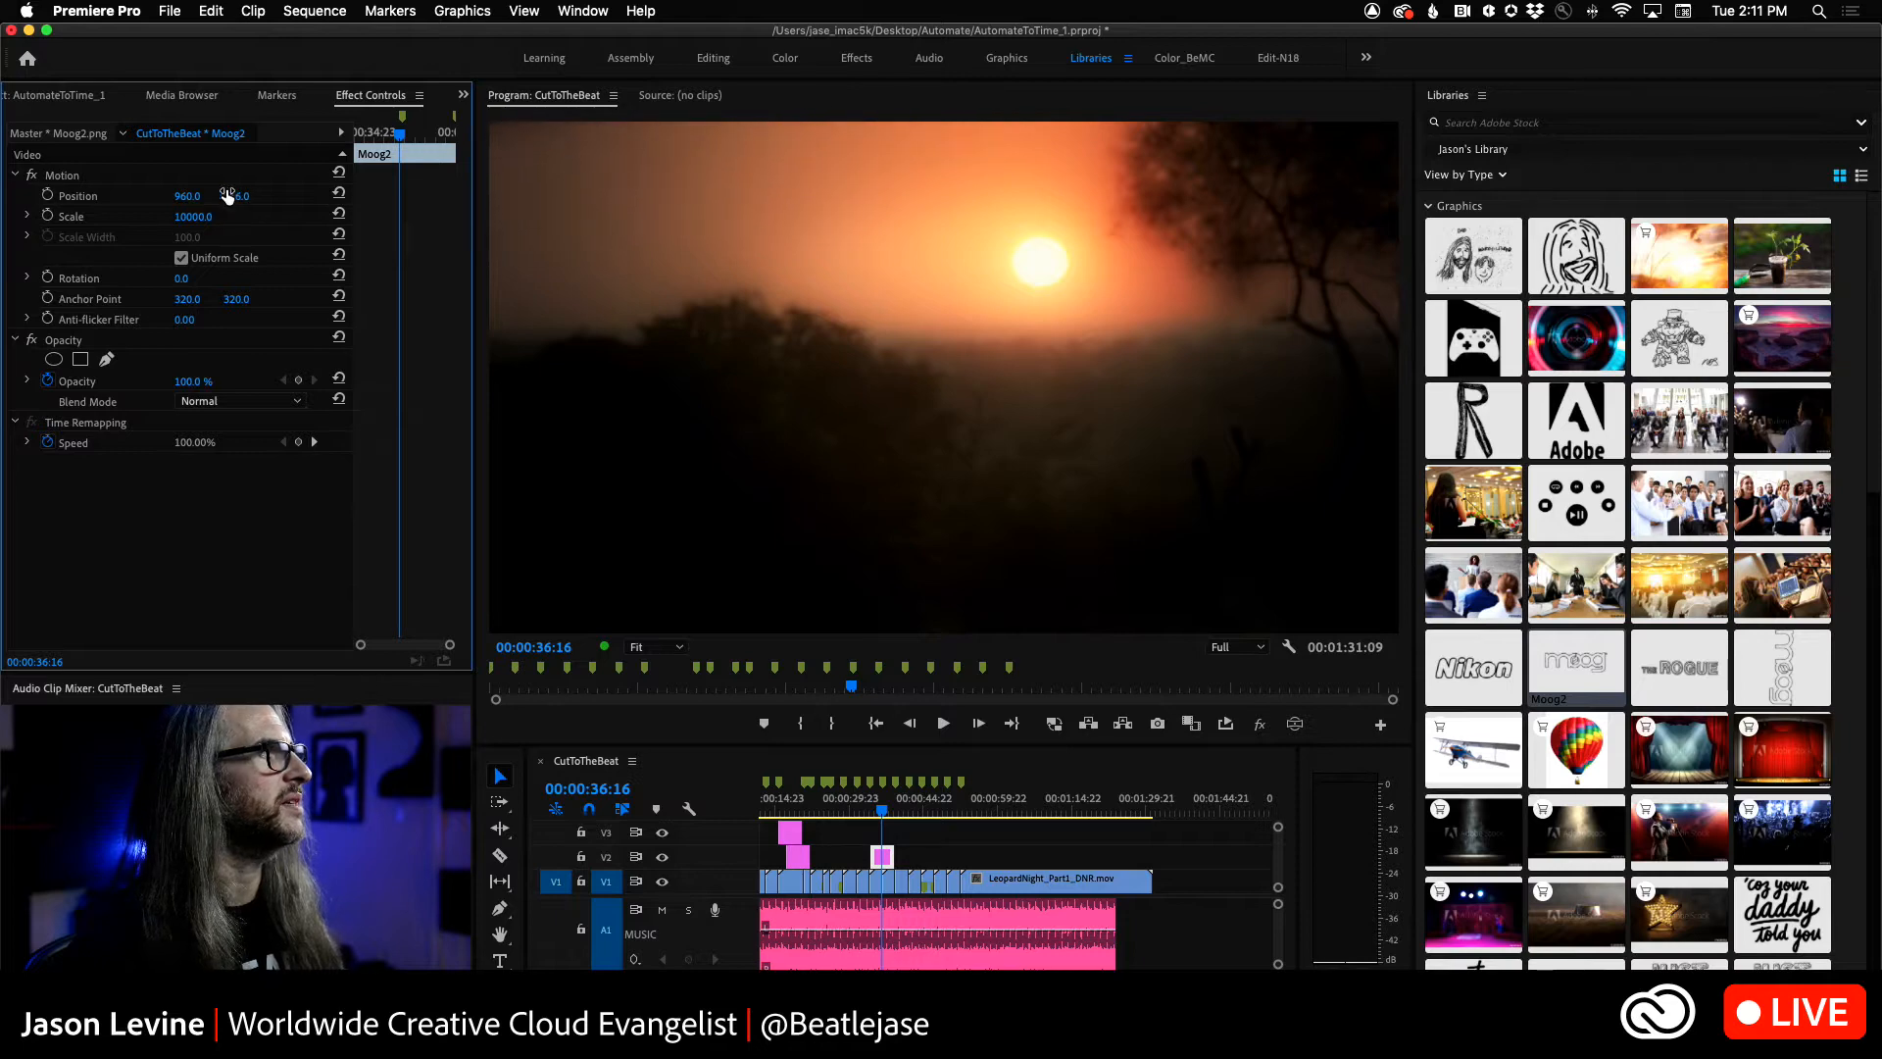
{"action": "left_click", "coordinate": [47, 196]}
{"action": "left_click", "coordinate": [47, 217]}
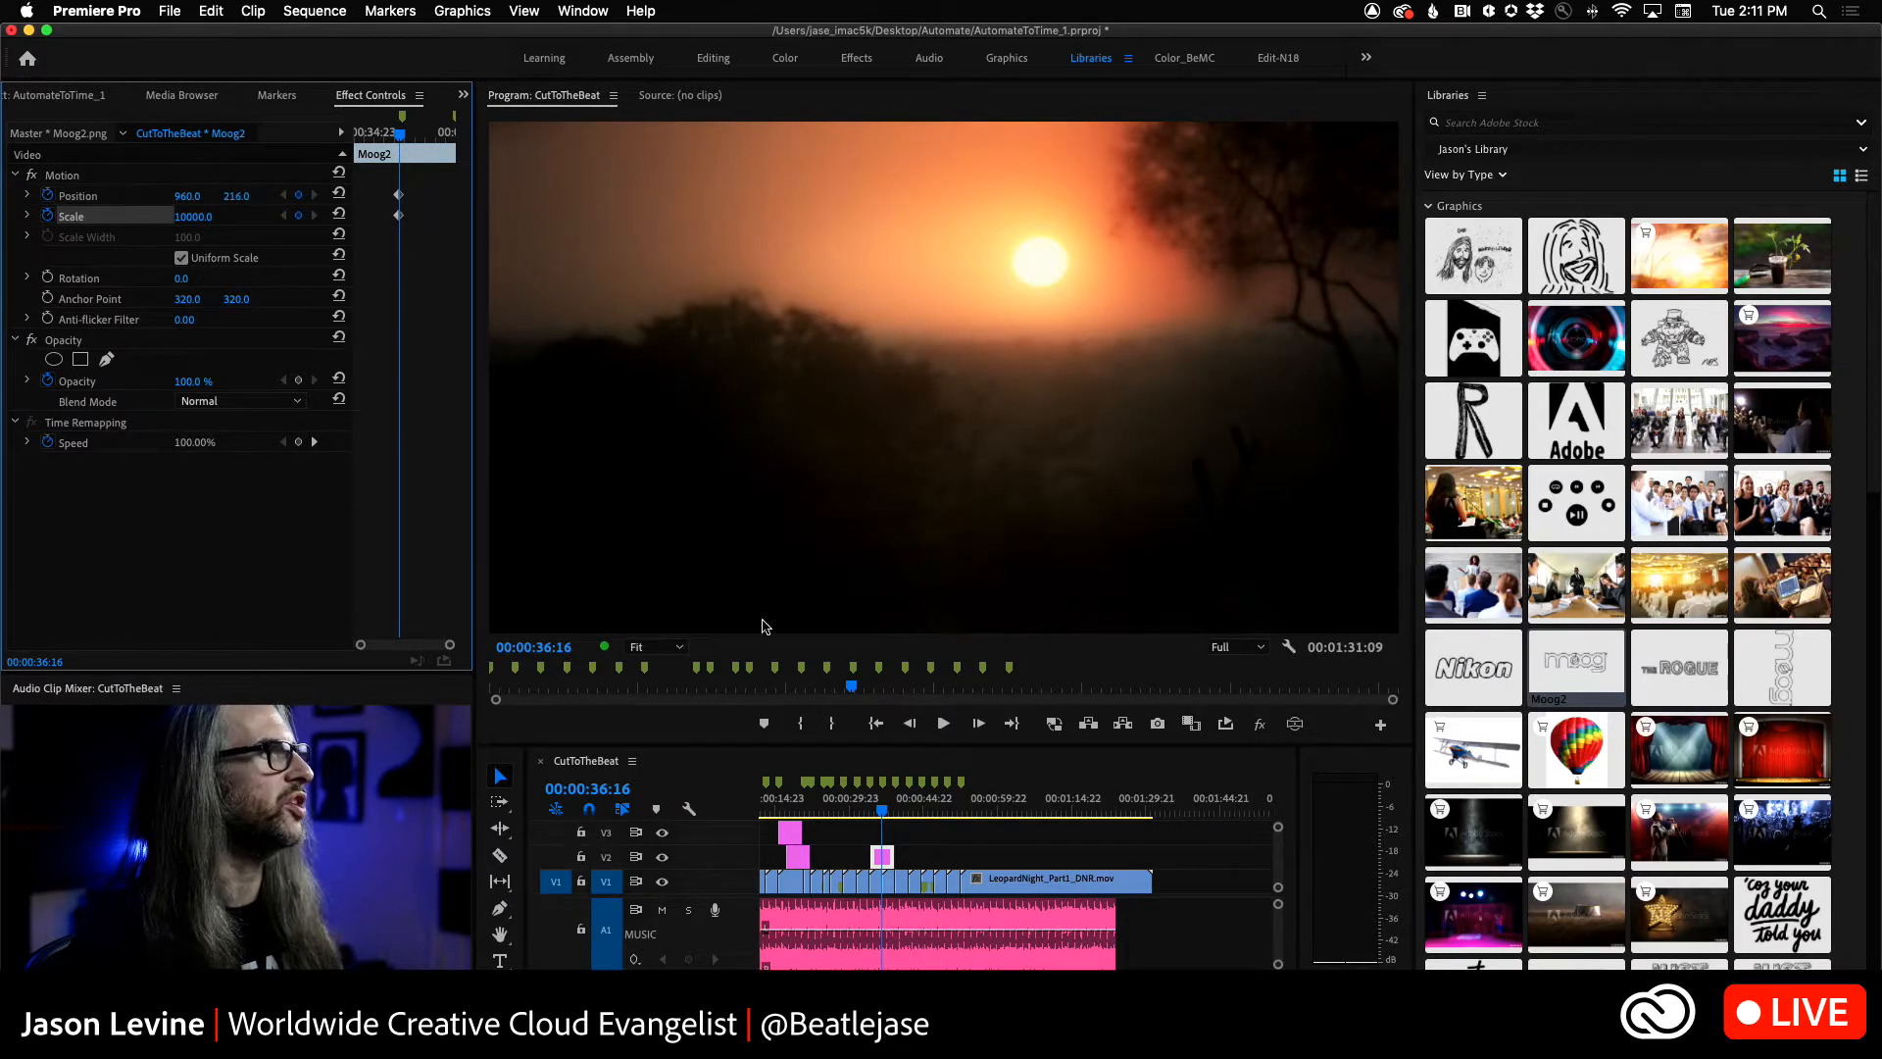
- Add a Moog2 position keyframe with vertical value 539 at 00:00:38:06 and move that keyframe close to the first one
{"action": "key", "text": "space"}
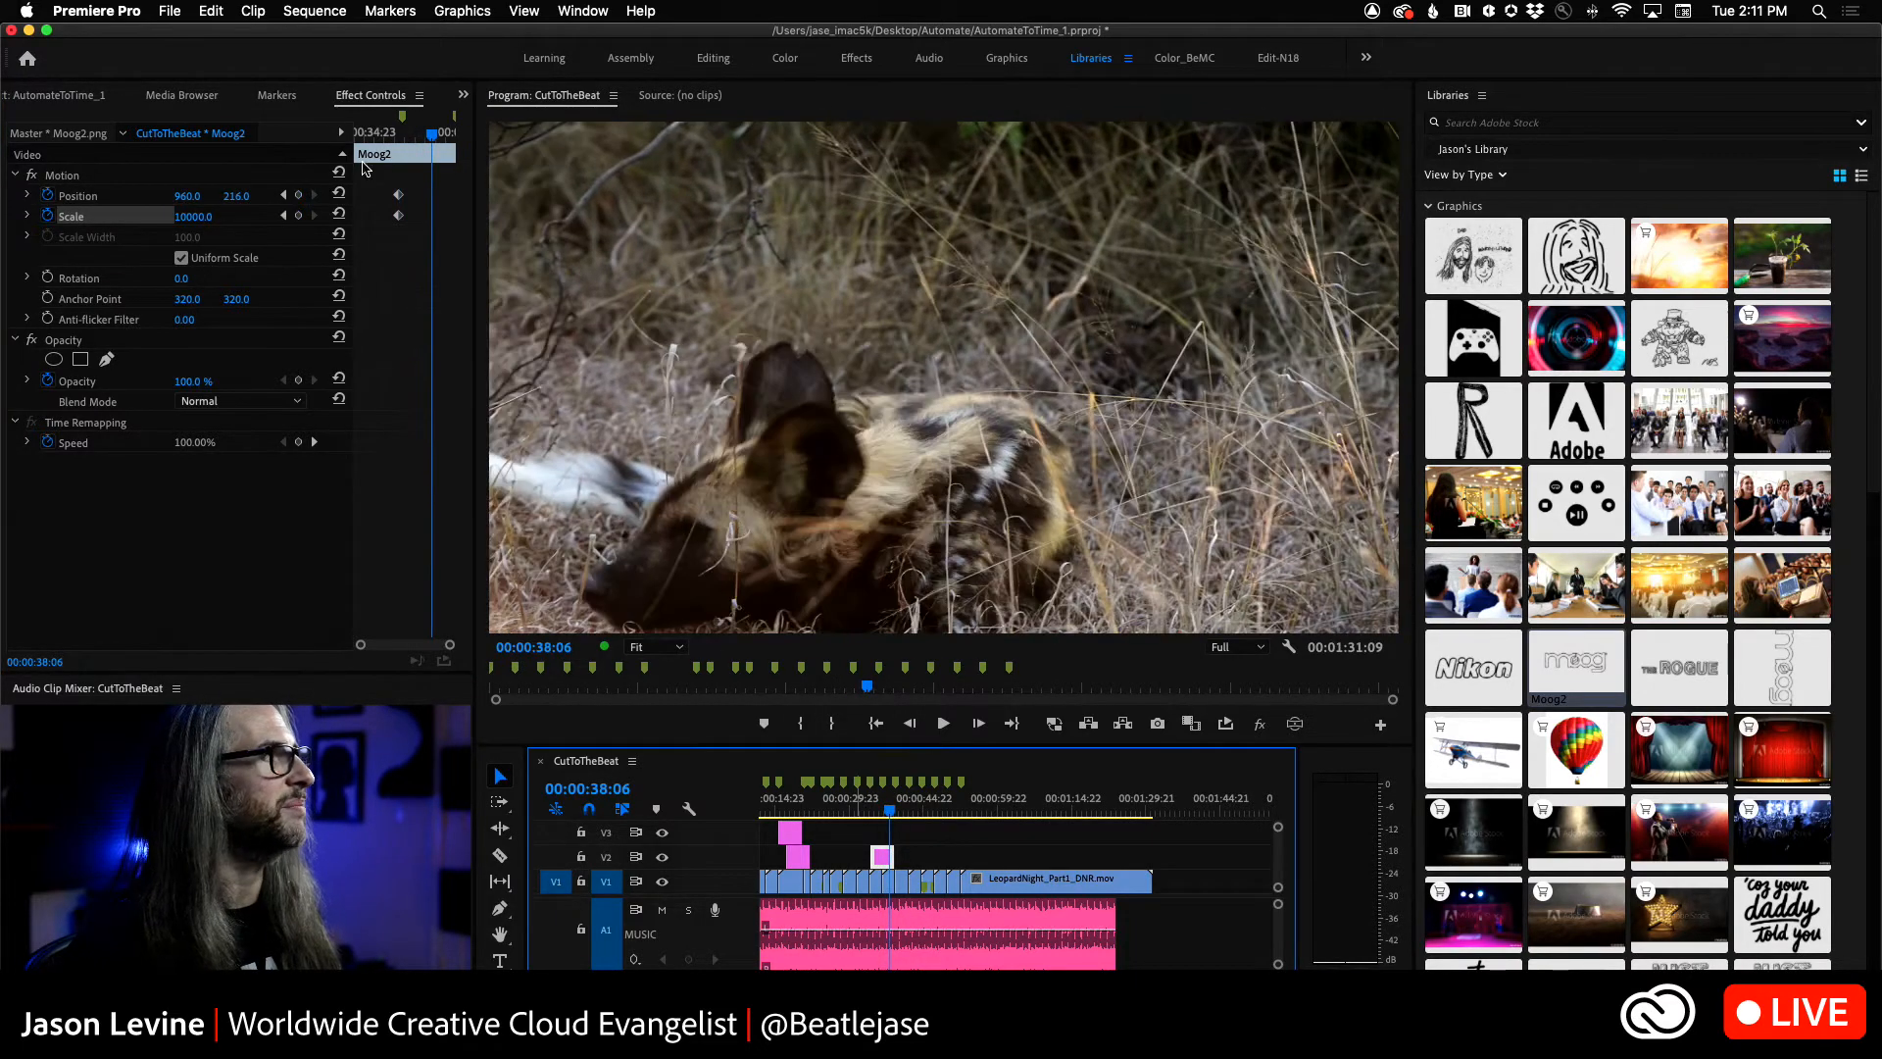
{"action": "left_click", "coordinate": [224, 197]}
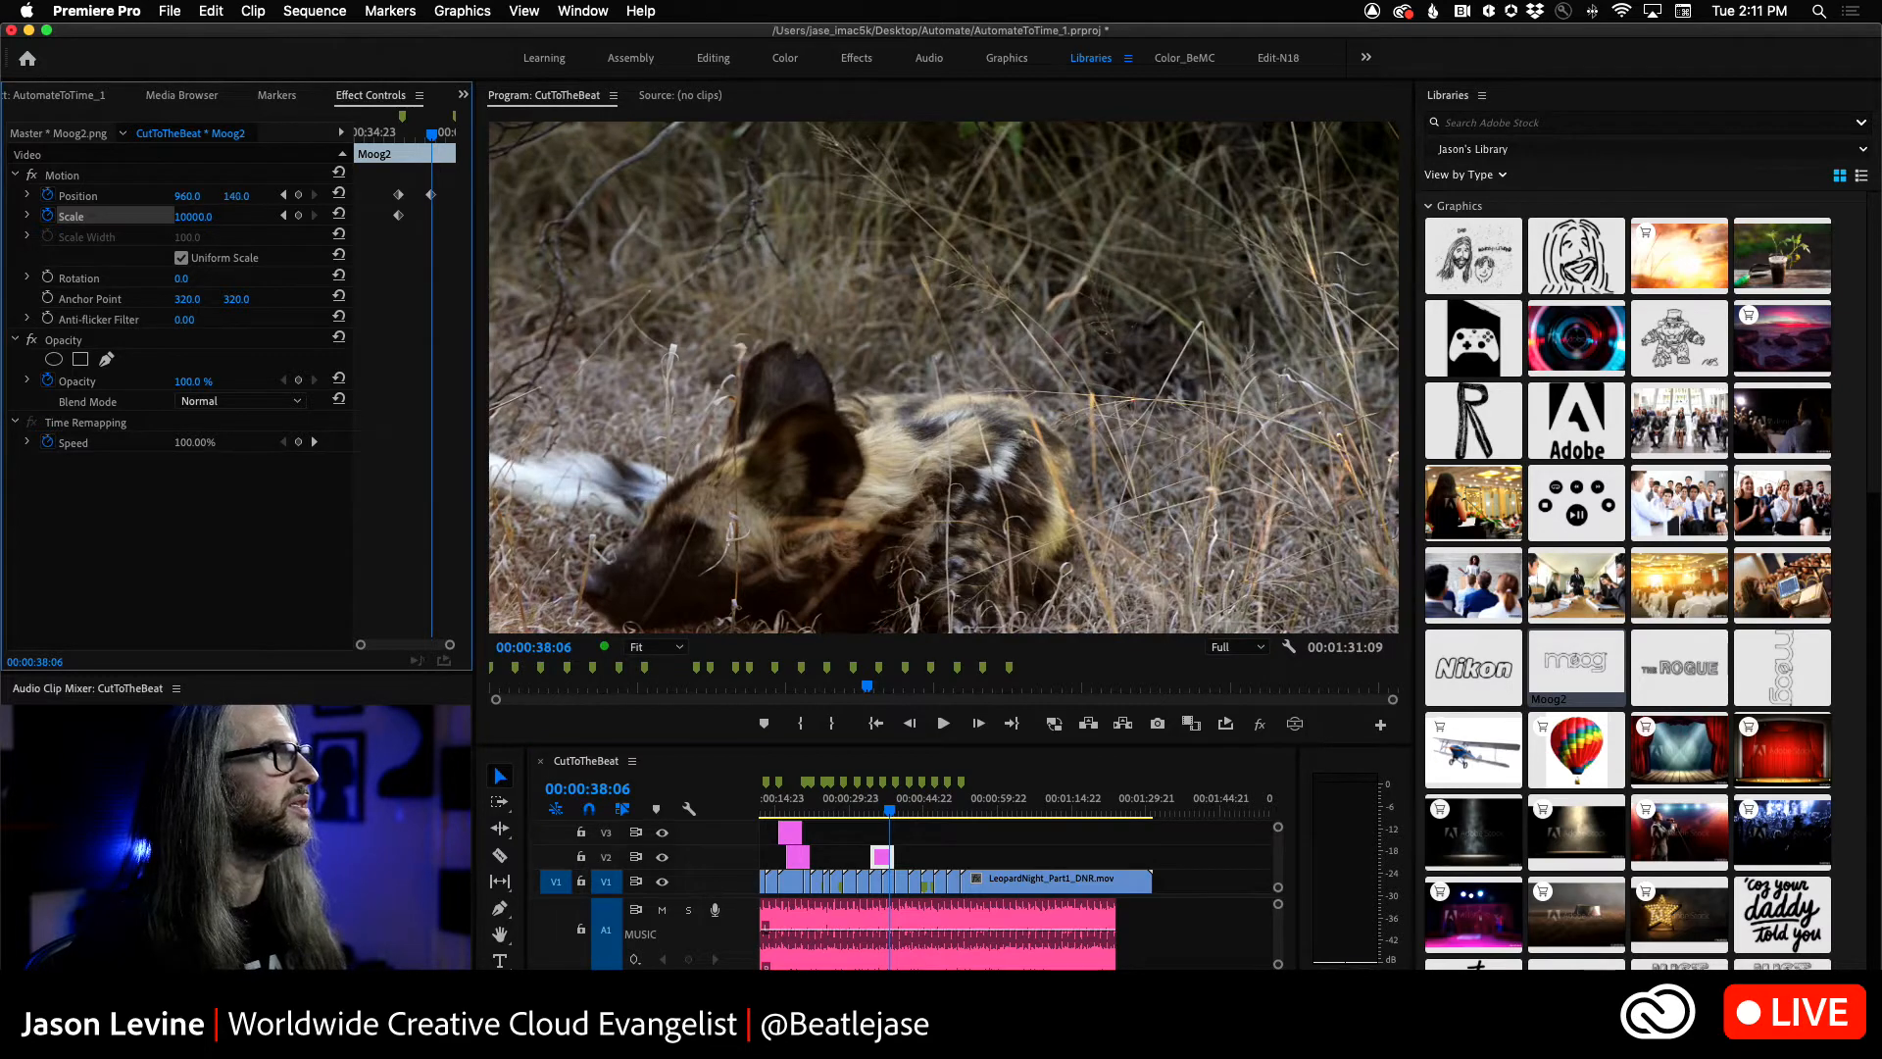
{"action": "left_click_drag", "start_coordinate": [224, 197], "coordinate": [515, 197]}
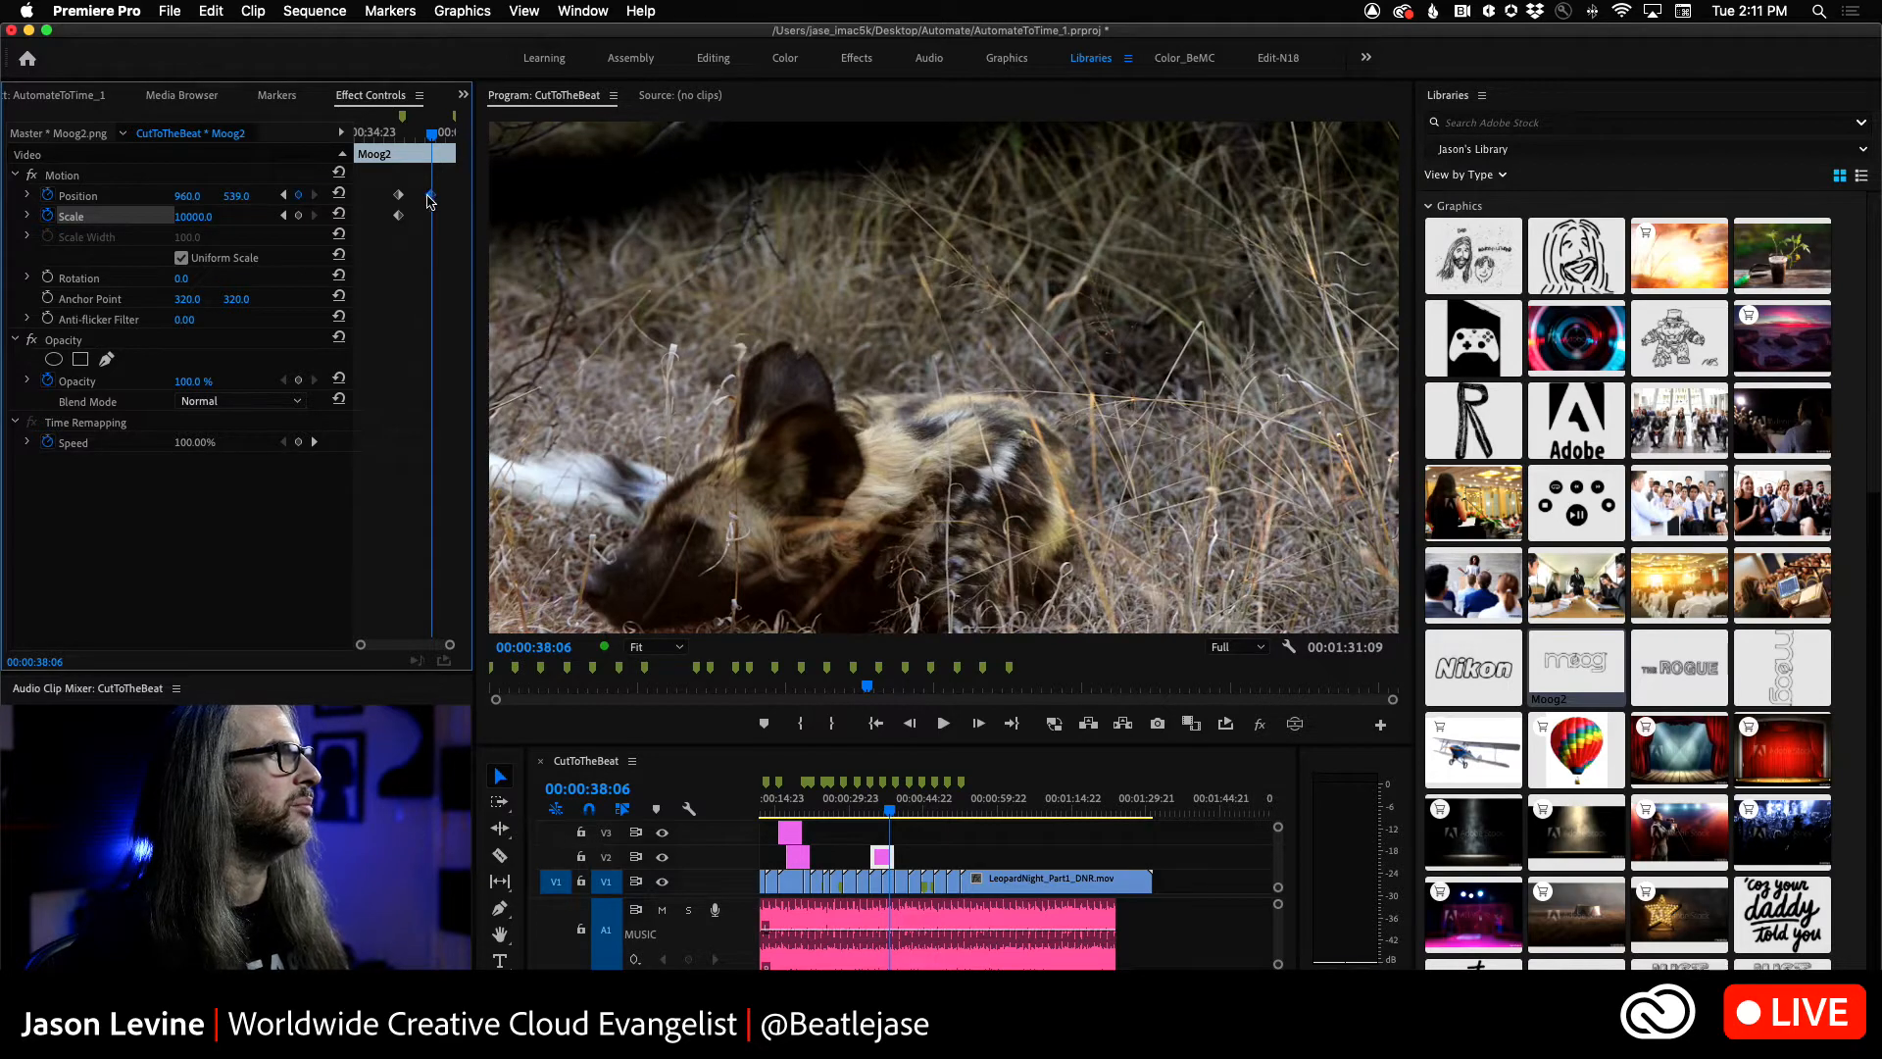
{"action": "left_click_drag", "start_coordinate": [428, 195], "coordinate": [406, 195]}
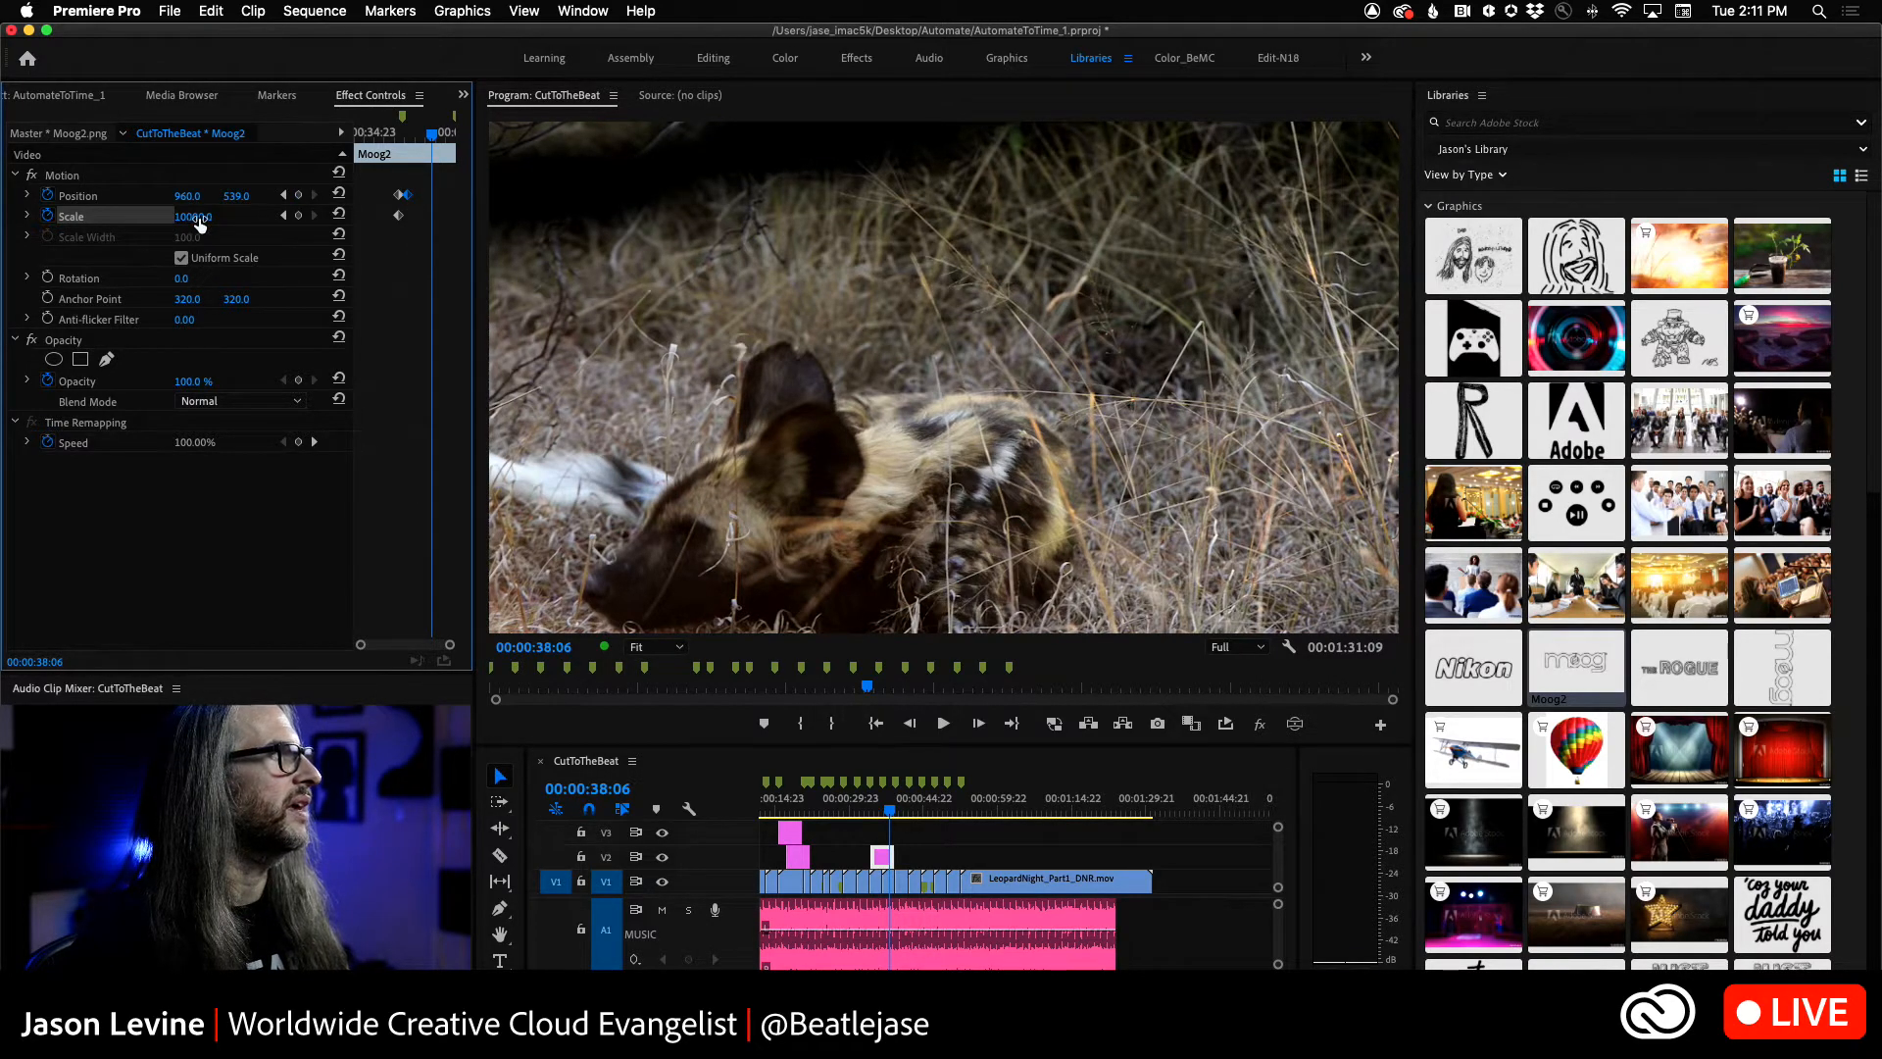
- Add a Moog2 scale keyframe of 0 at 00:00:38:06 and play back the shrinking animation
{"action": "left_click_drag", "start_coordinate": [193, 216], "coordinate": [40, 215]}
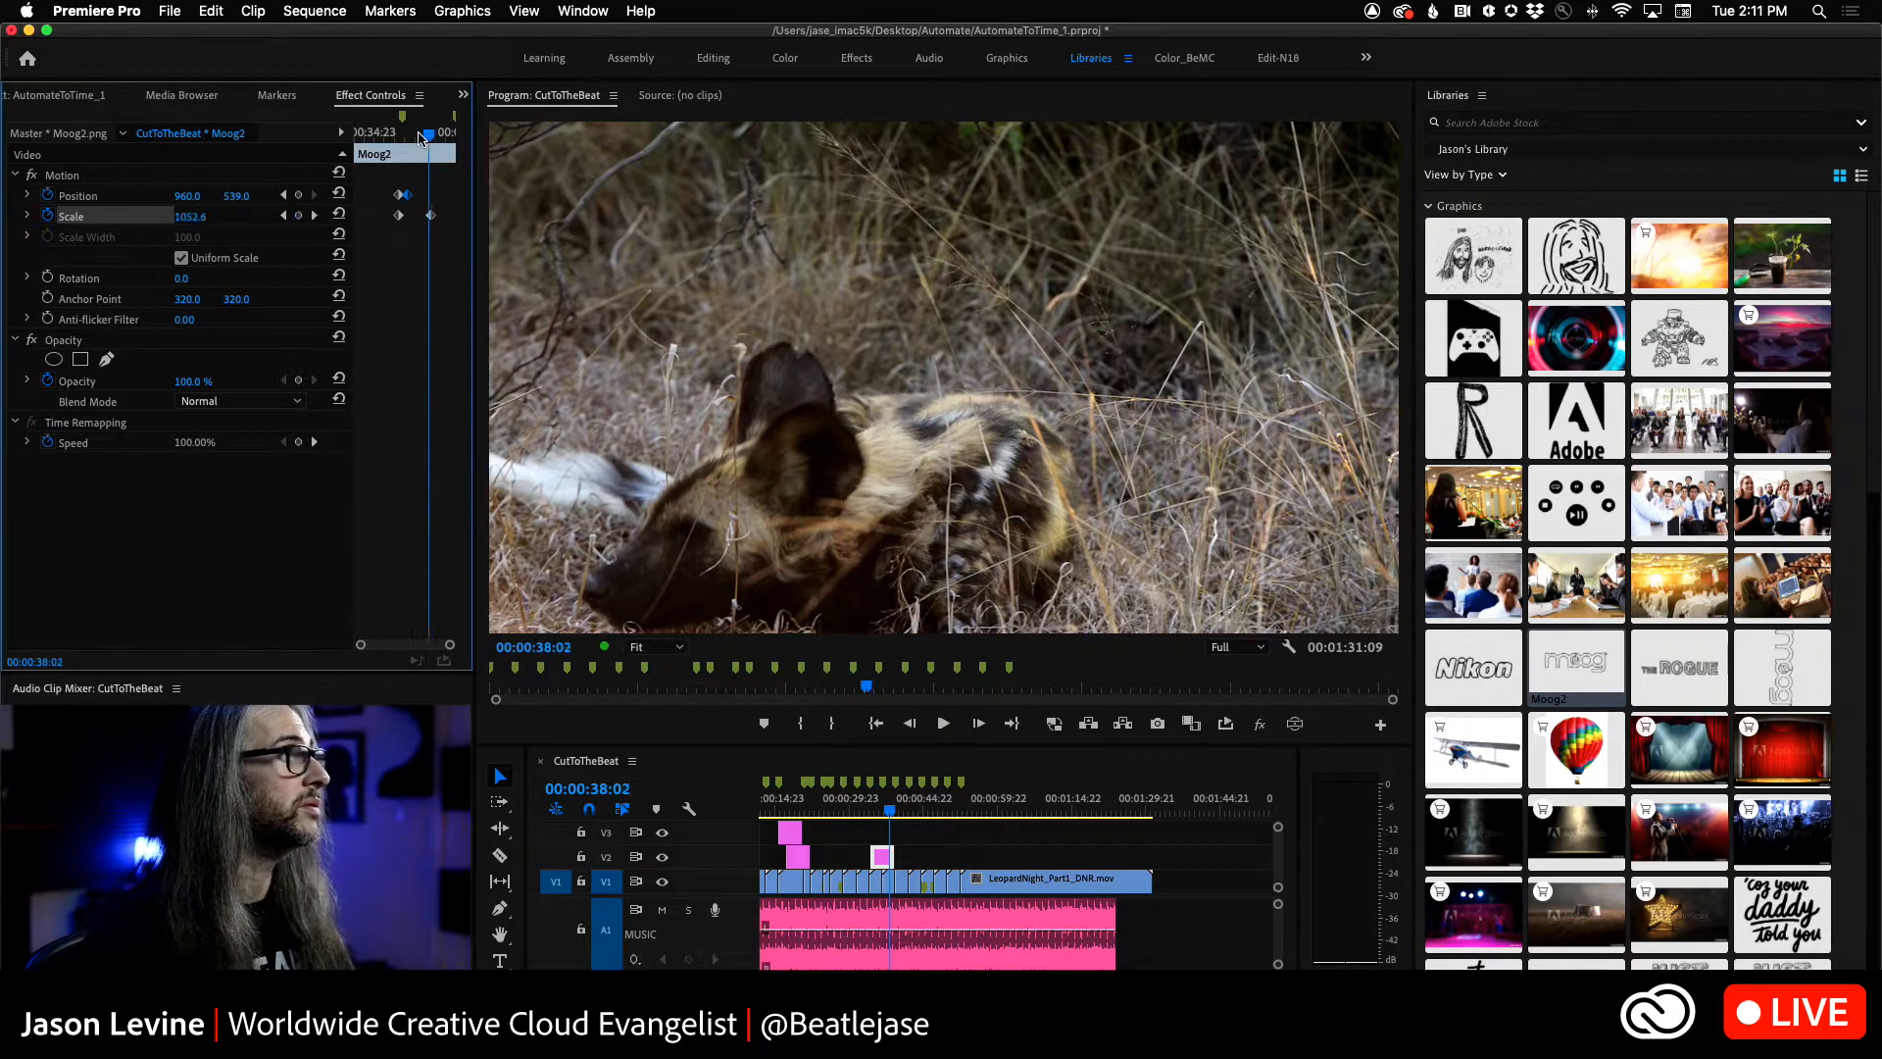
{"action": "left_click_drag", "start_coordinate": [431, 131], "coordinate": [394, 132]}
{"action": "key", "text": "space"}
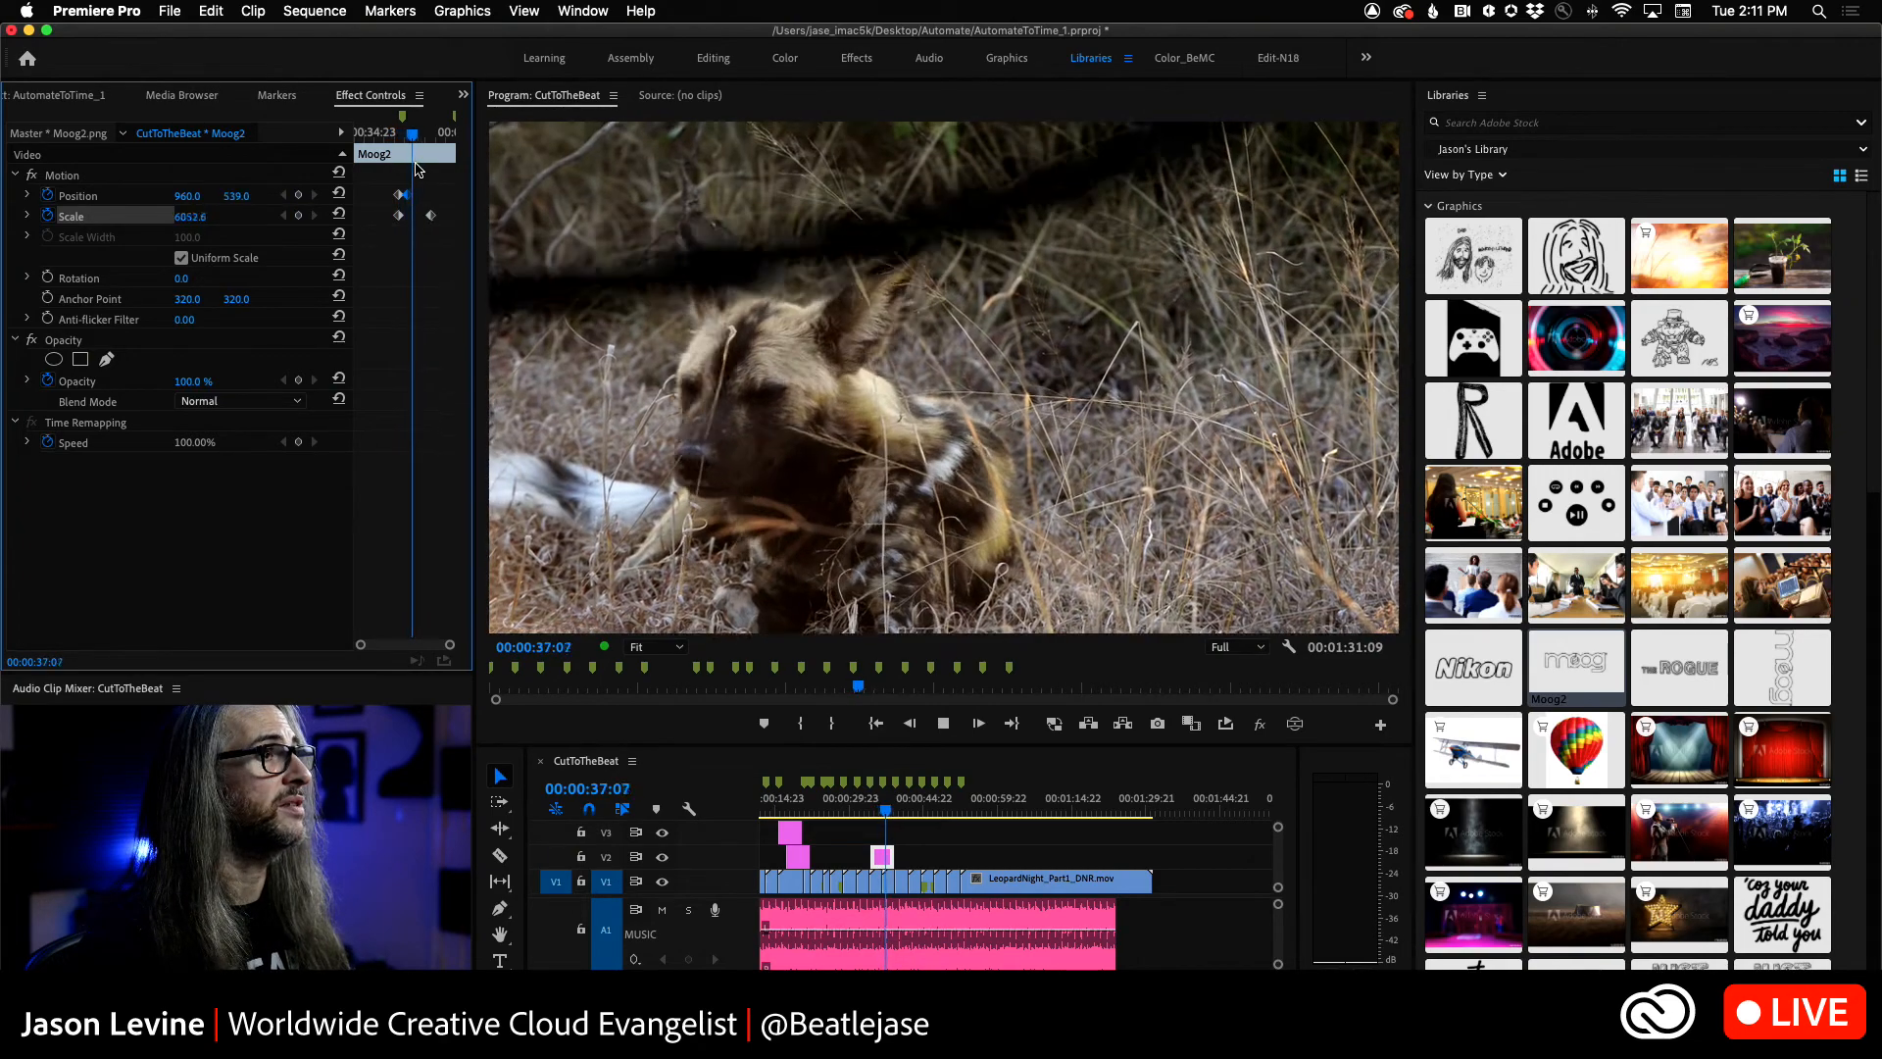
{"action": "key", "text": "space"}
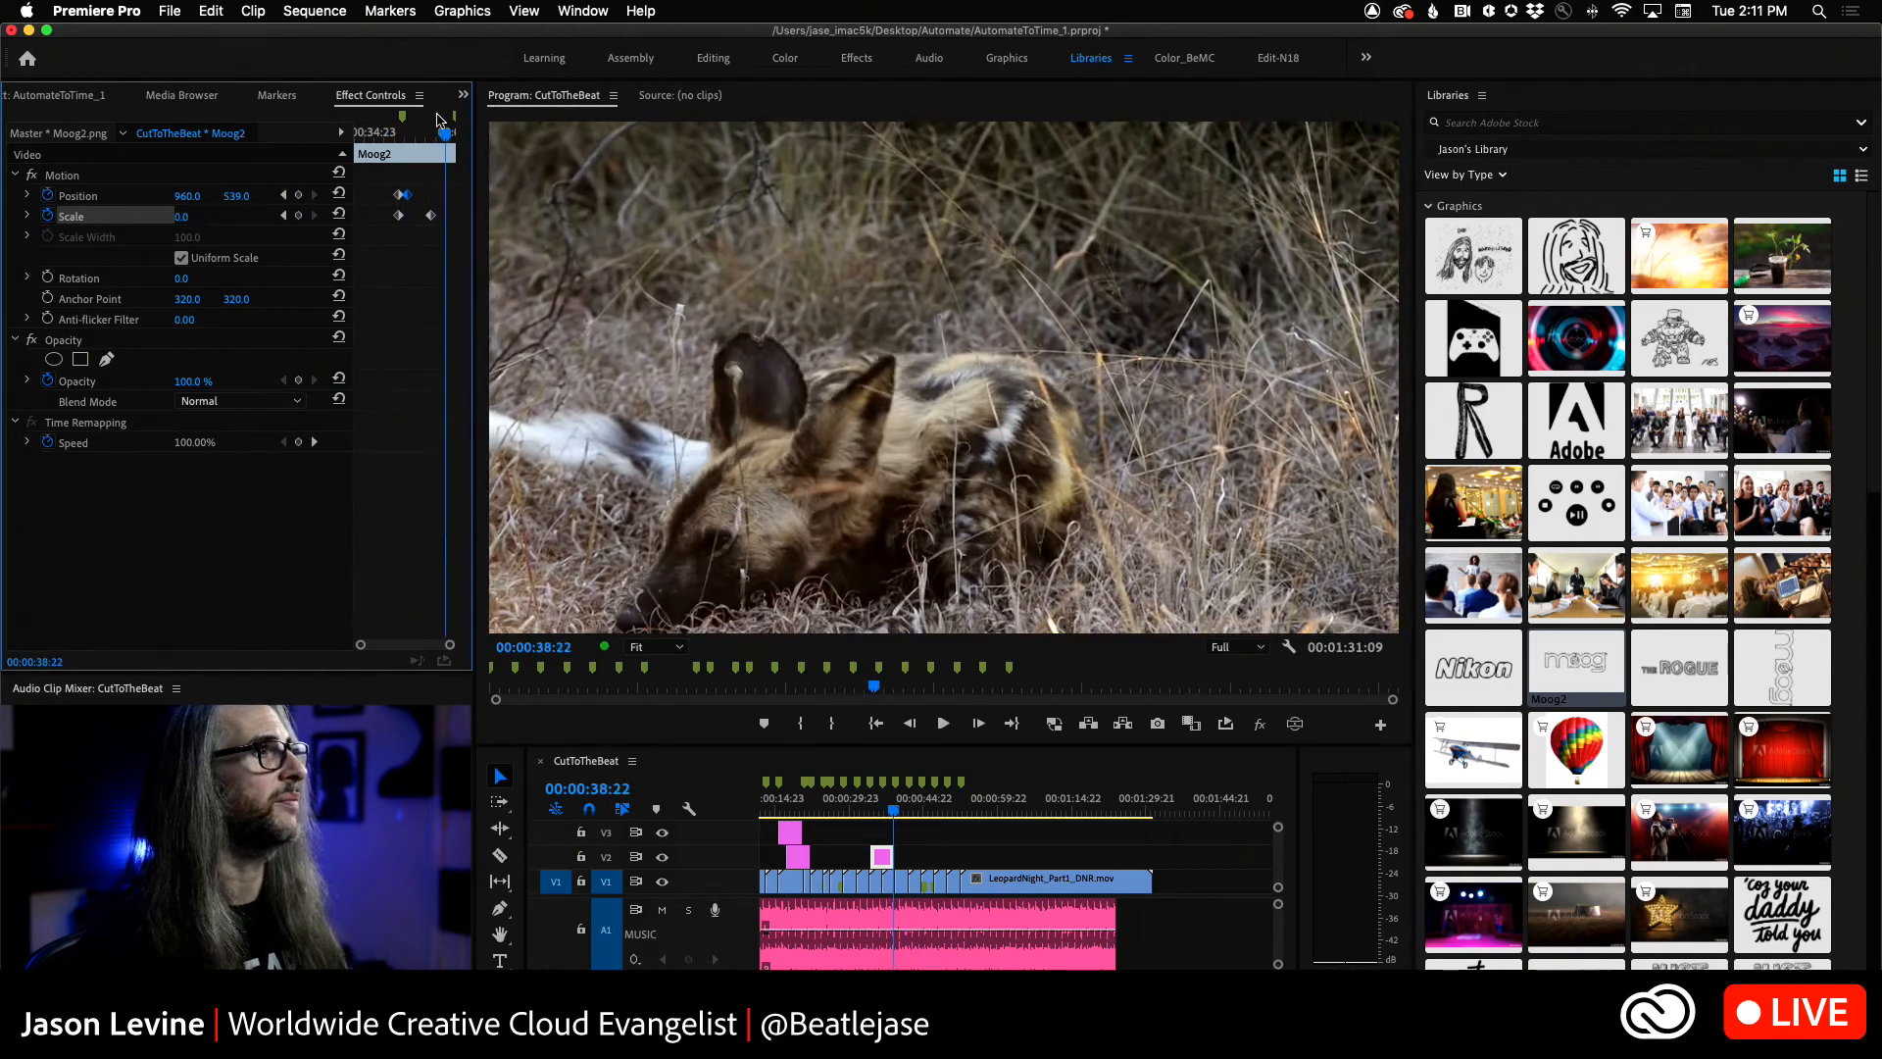
{"action": "left_click_drag", "start_coordinate": [443, 133], "coordinate": [431, 137]}
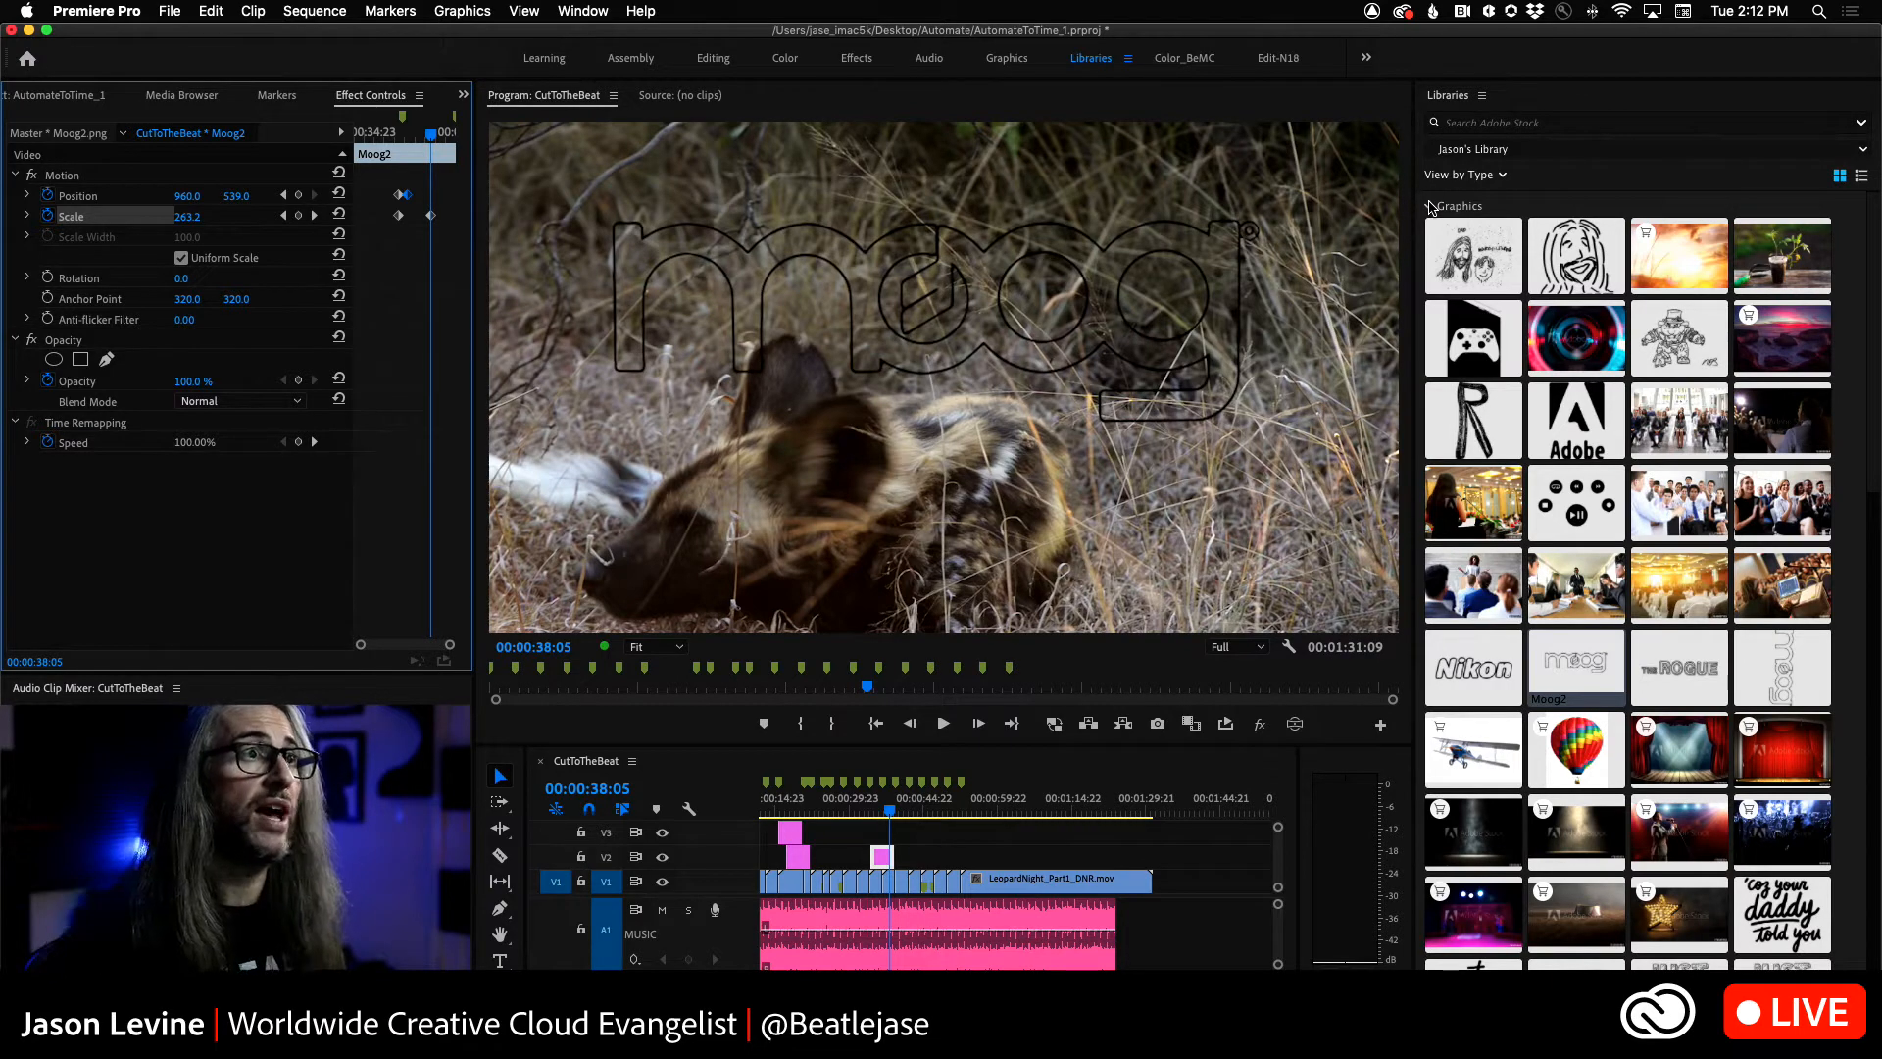
- Browse the video clips stored in the library and park the playhead on the hyena clip at 00:00:41:20
{"action": "left_click", "coordinate": [1430, 207]}
{"action": "left_click", "coordinate": [1431, 207]}
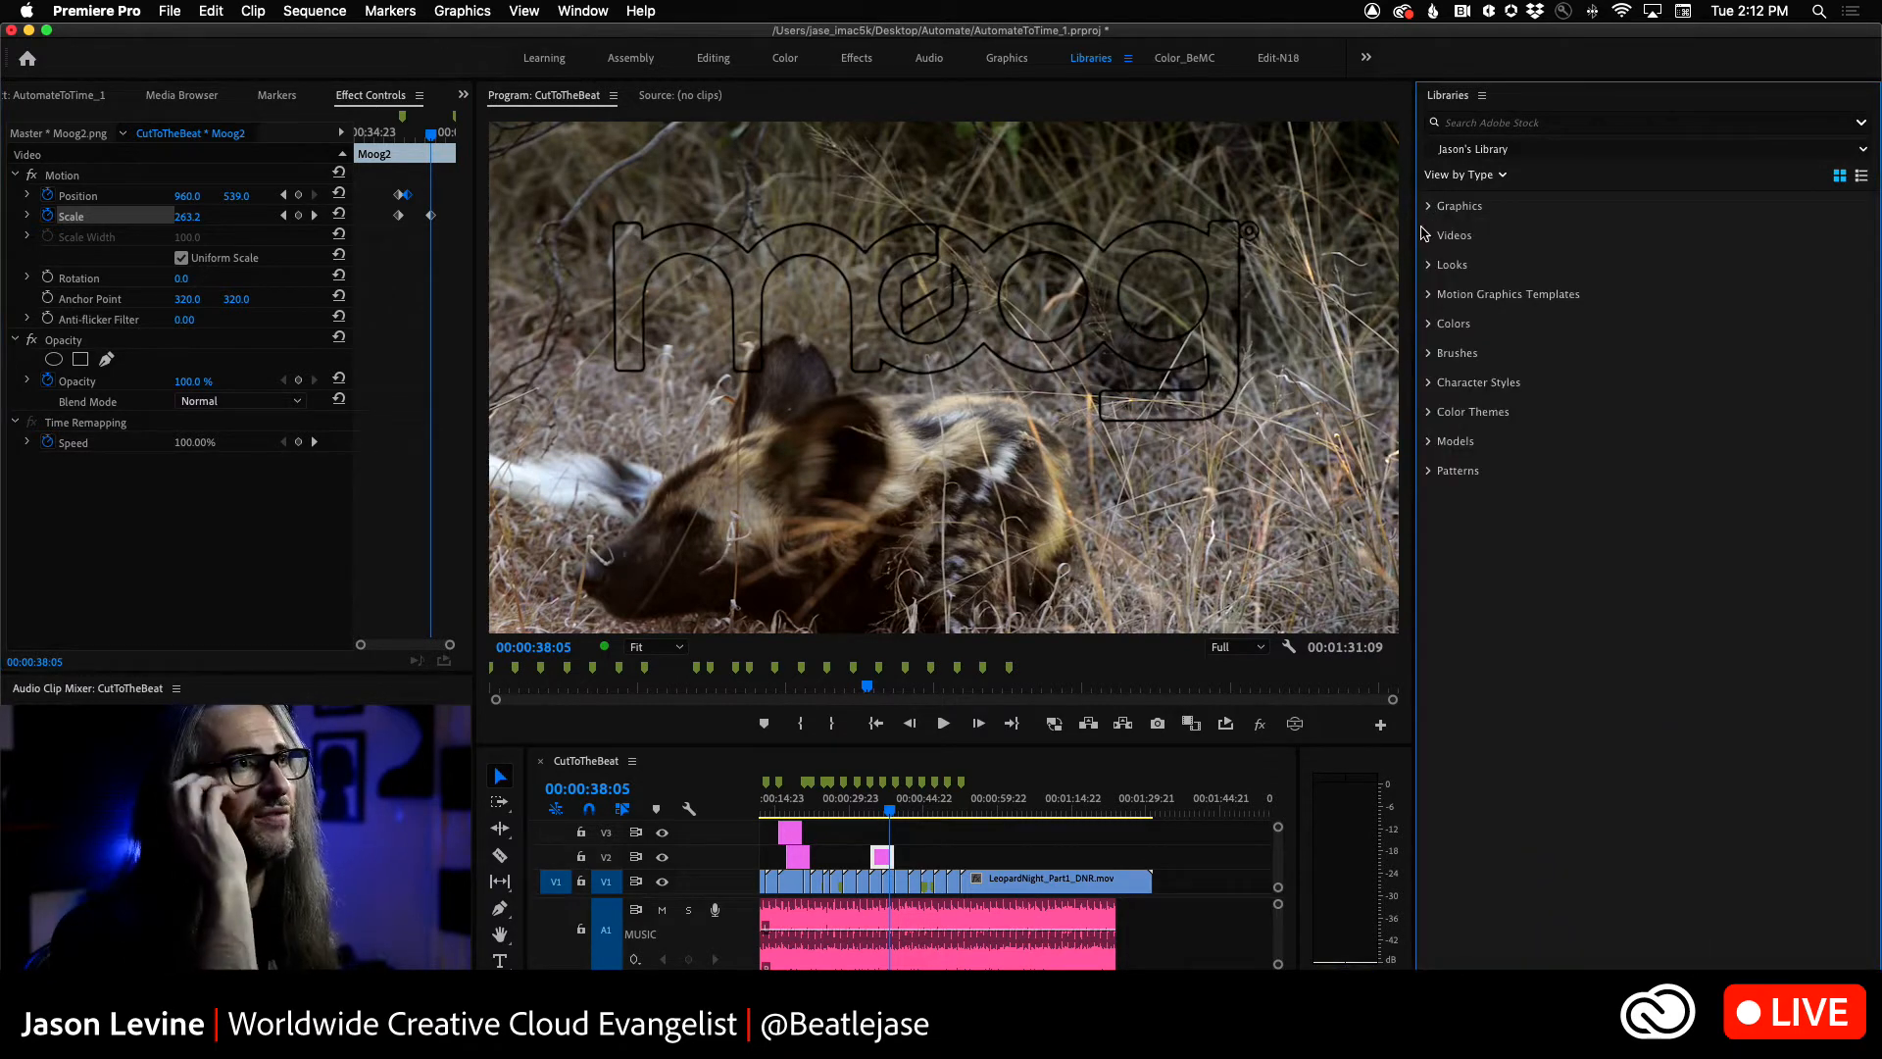
{"action": "left_click", "coordinate": [1430, 237]}
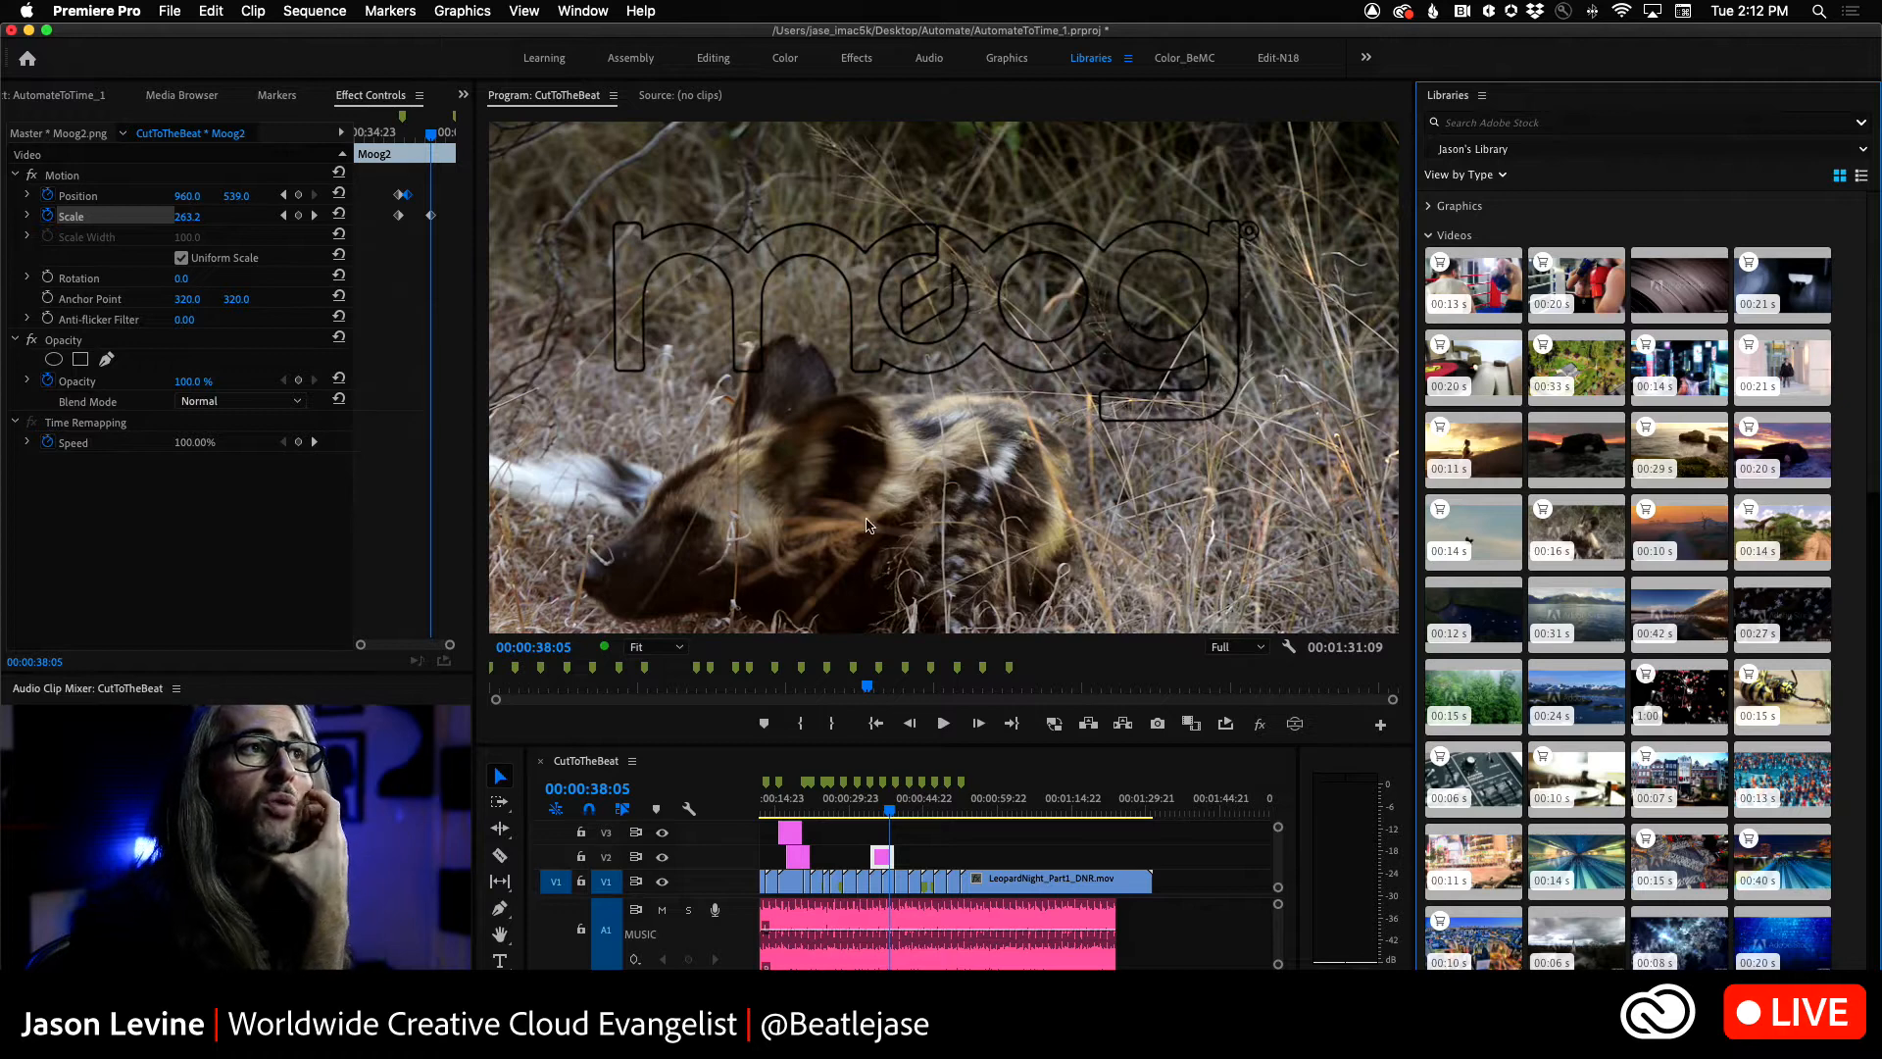
{"action": "left_click_drag", "start_coordinate": [890, 818], "coordinate": [908, 816]}
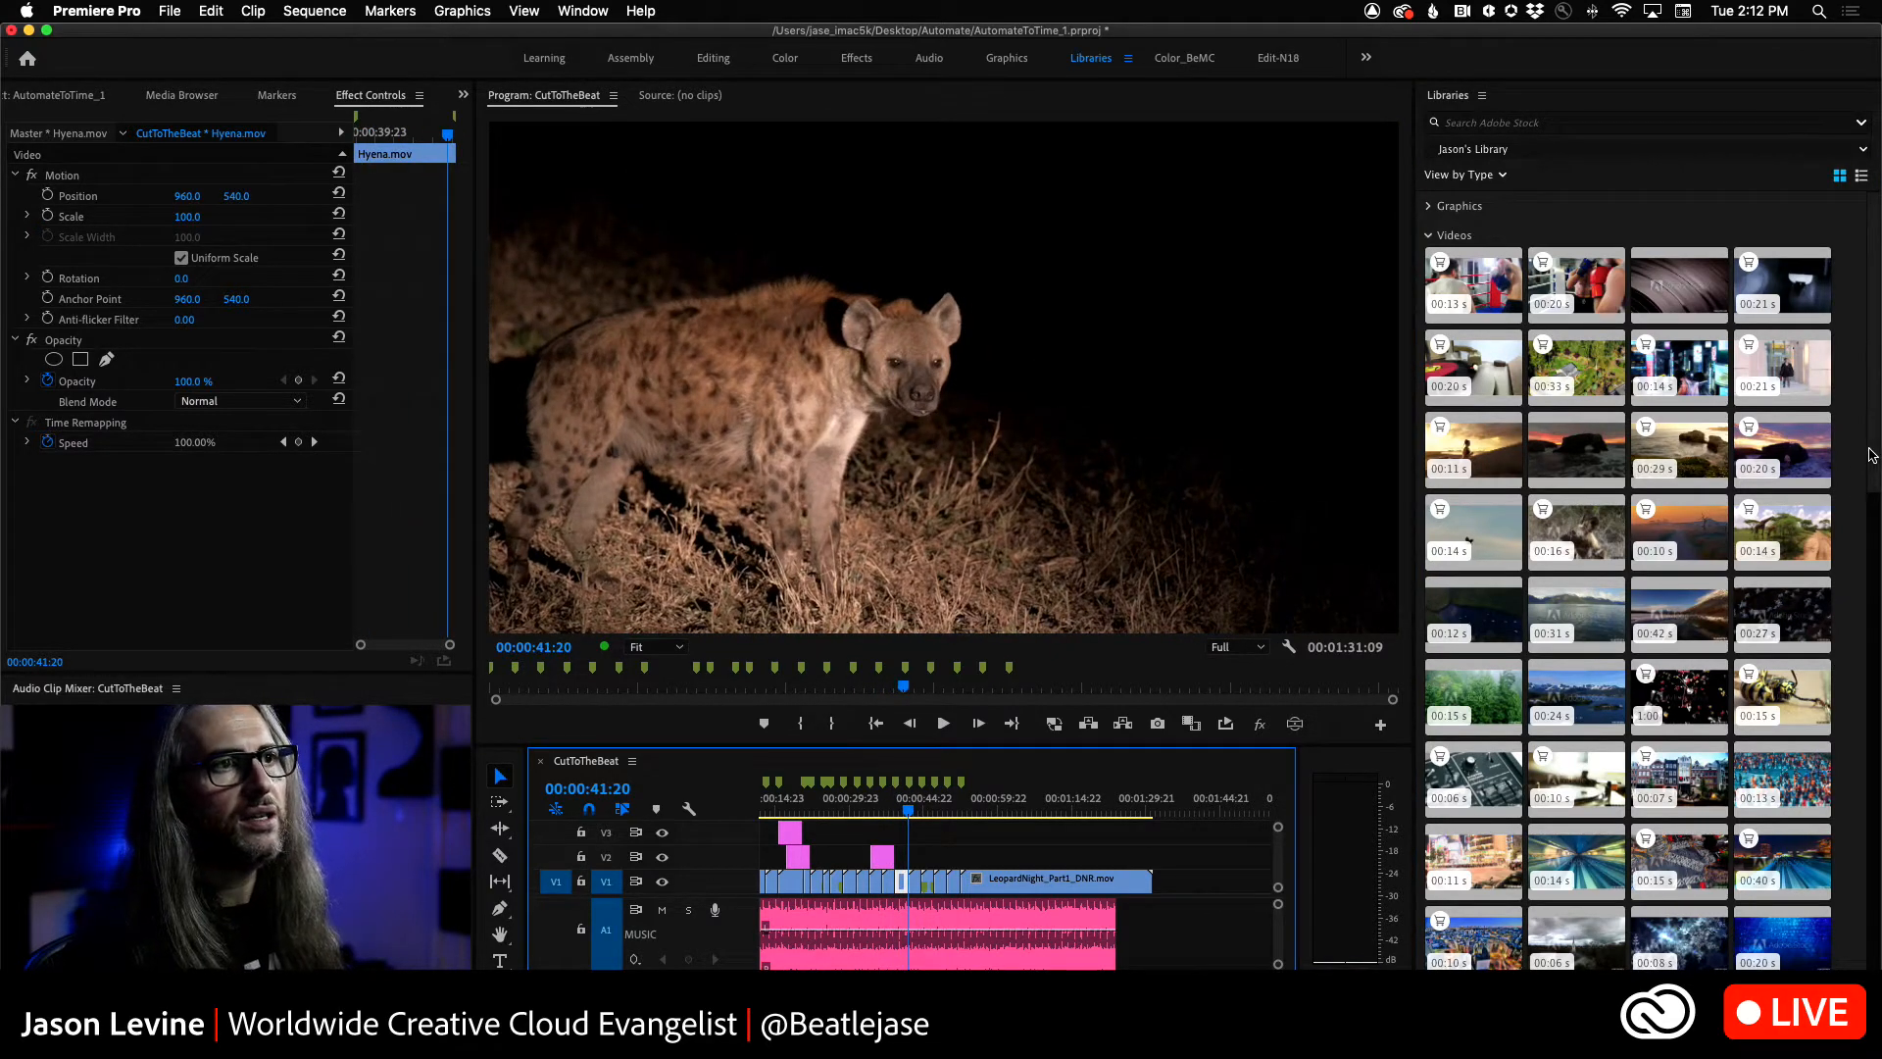
{"action": "left_click_drag", "start_coordinate": [1874, 454], "coordinate": [1857, 663]}
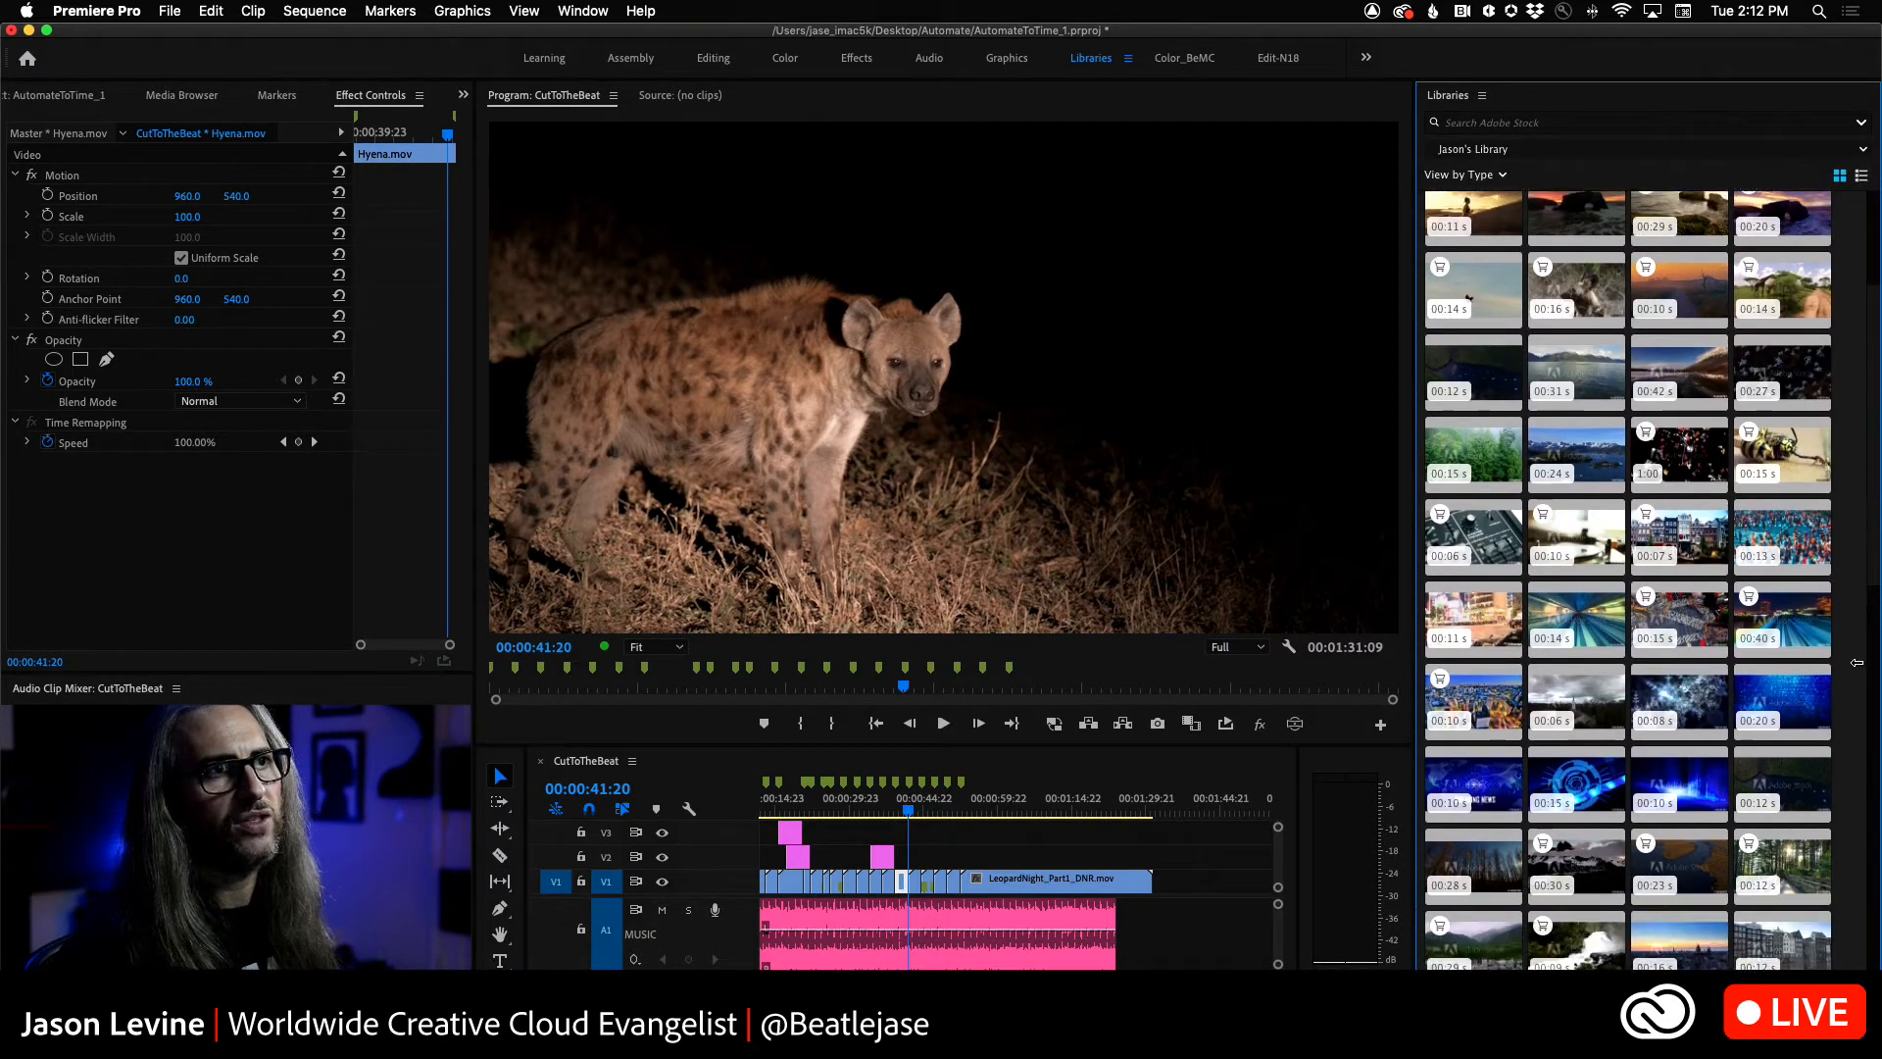
{"action": "mouse_move", "coordinate": [1871, 553]}
{"action": "left_mouse_down"}
{"action": "mouse_move", "coordinate": [1876, 529]}
{"action": "mouse_move", "coordinate": [1874, 897]}
{"action": "left_mouse_up"}
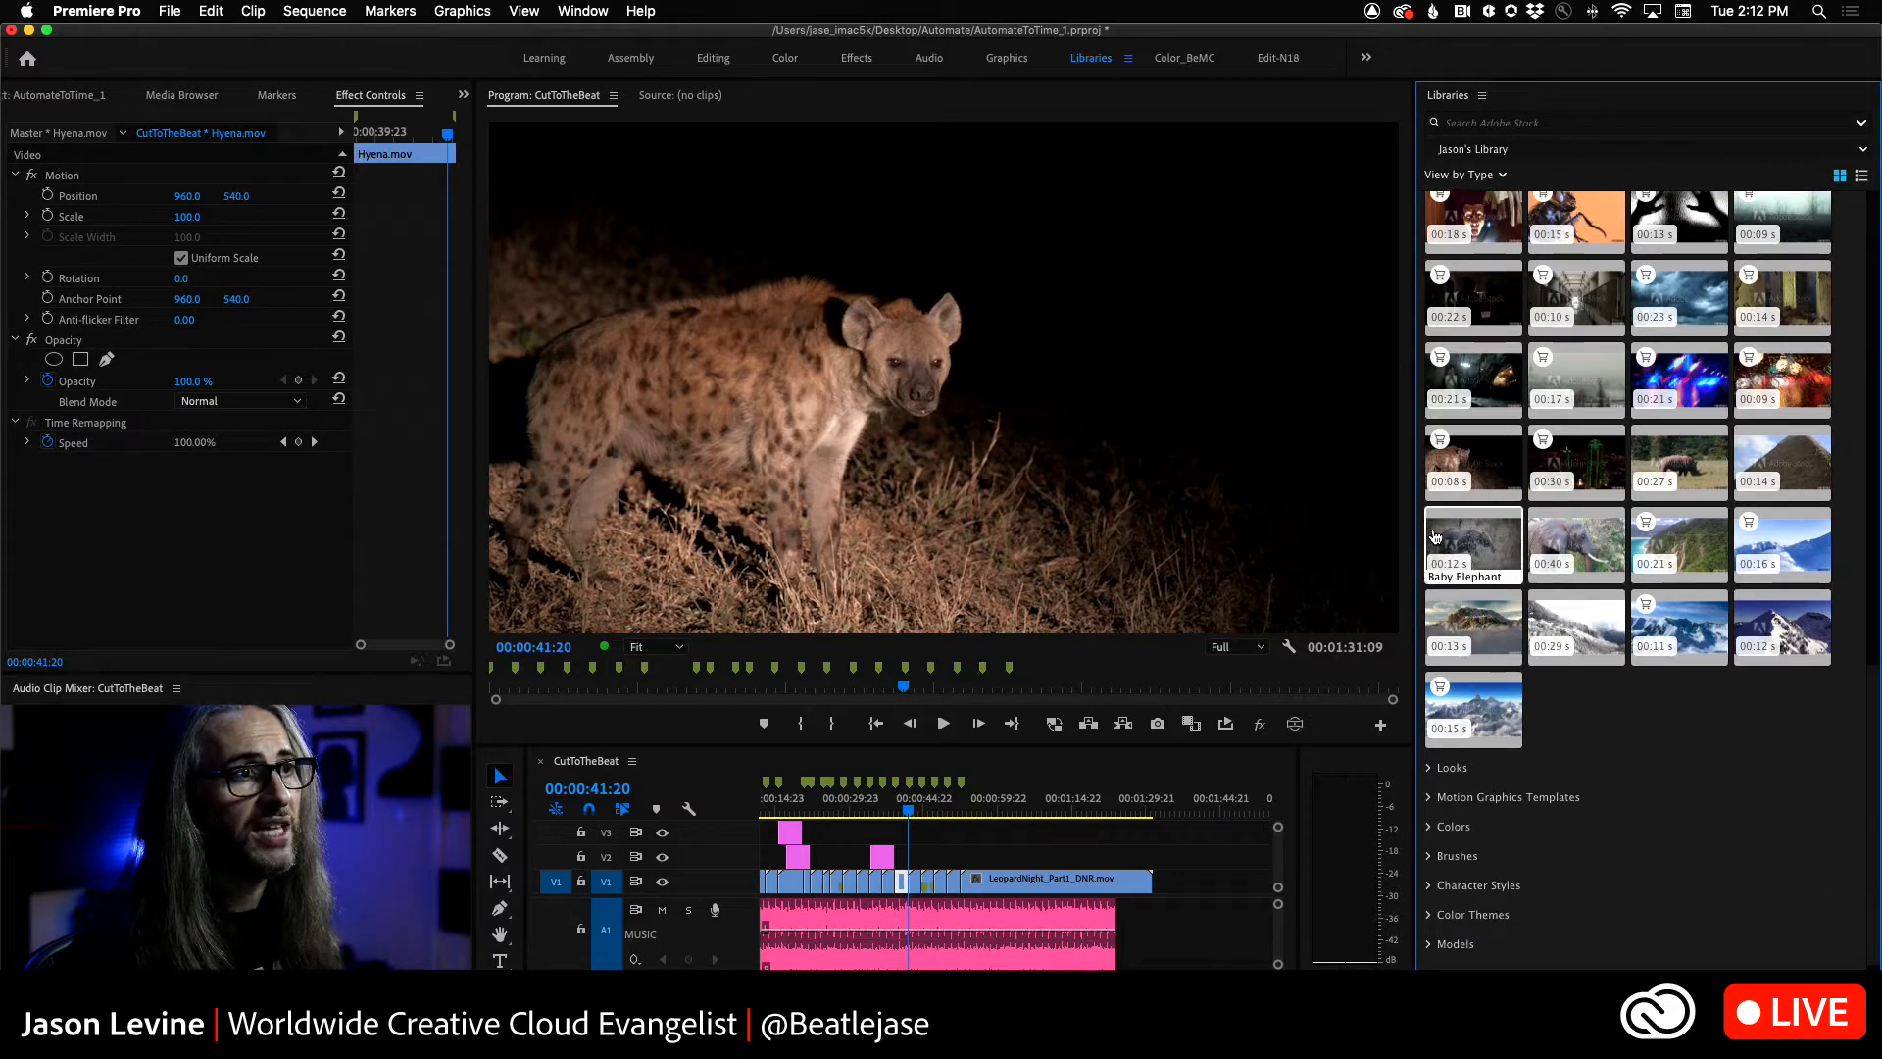
{"action": "mouse_move", "coordinate": [1494, 550]}
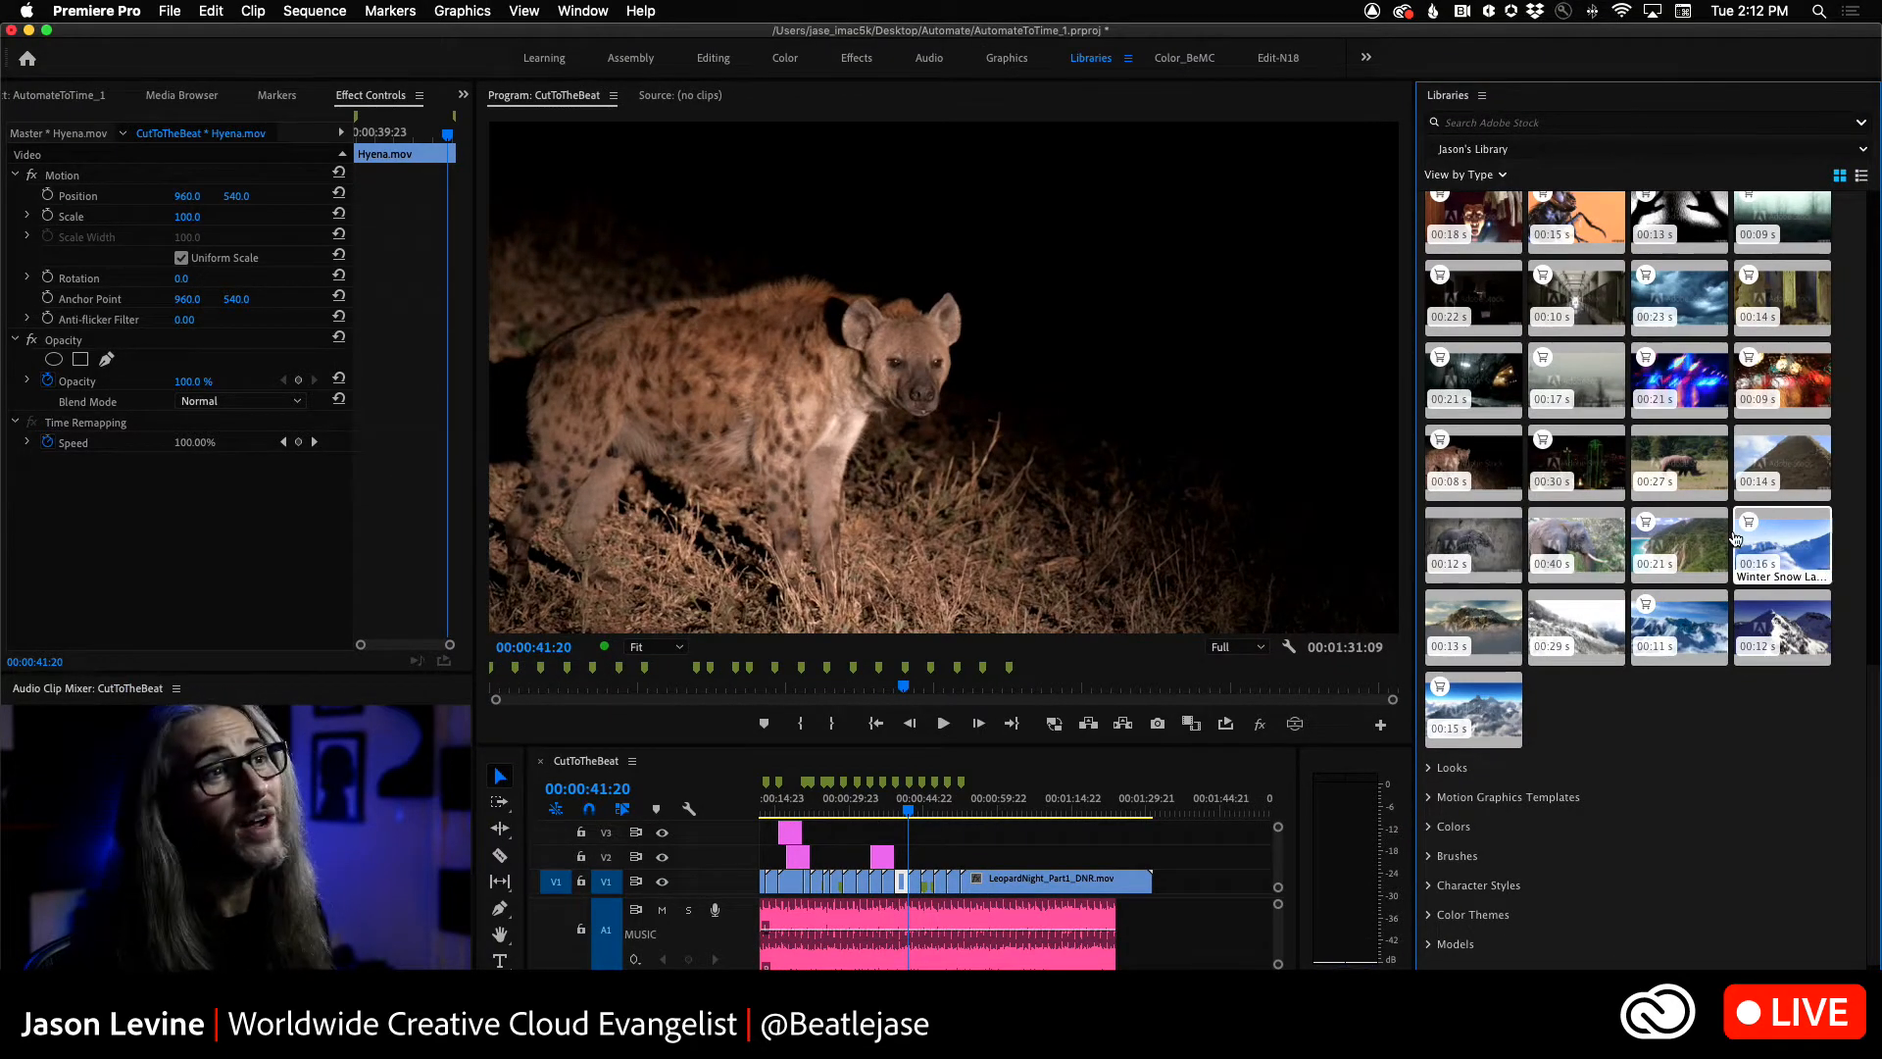
{"action": "scroll", "coordinate": [1637, 445], "scroll_direction": "up", "scroll_amount": 20}
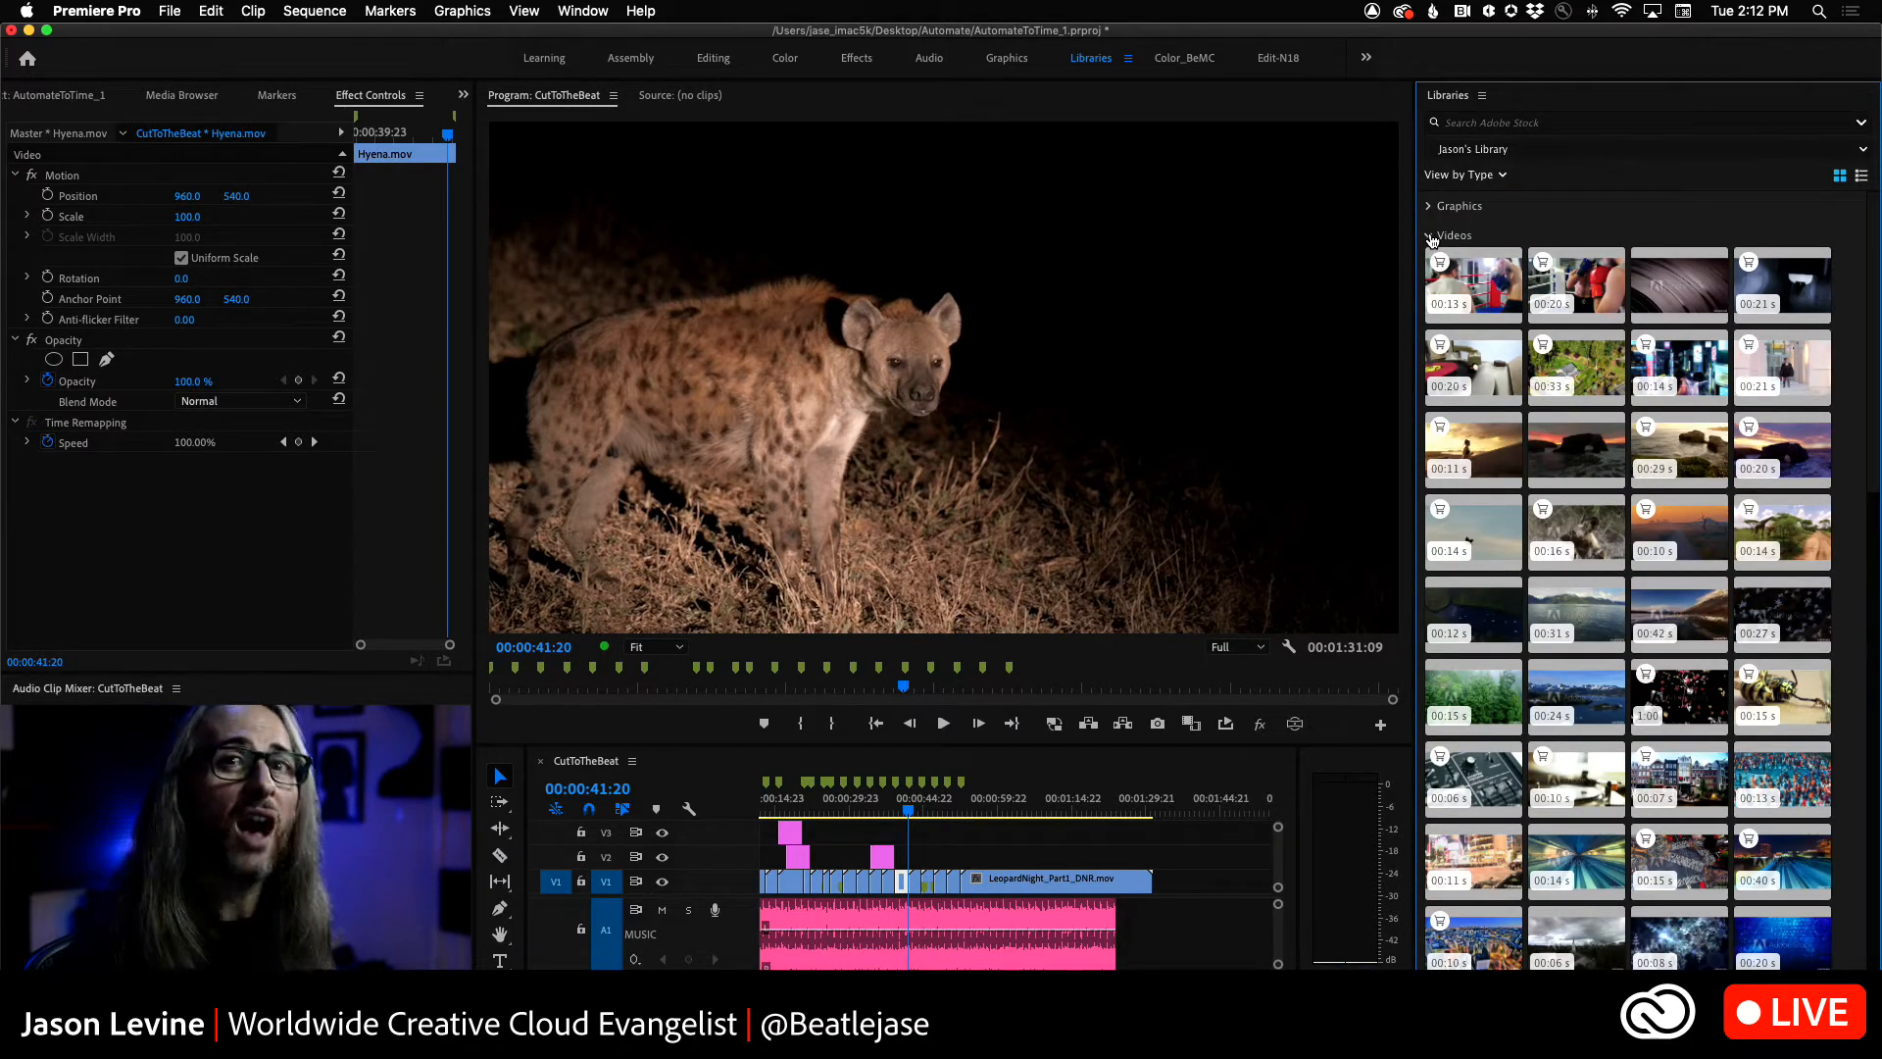
{"action": "left_click", "coordinate": [1429, 236]}
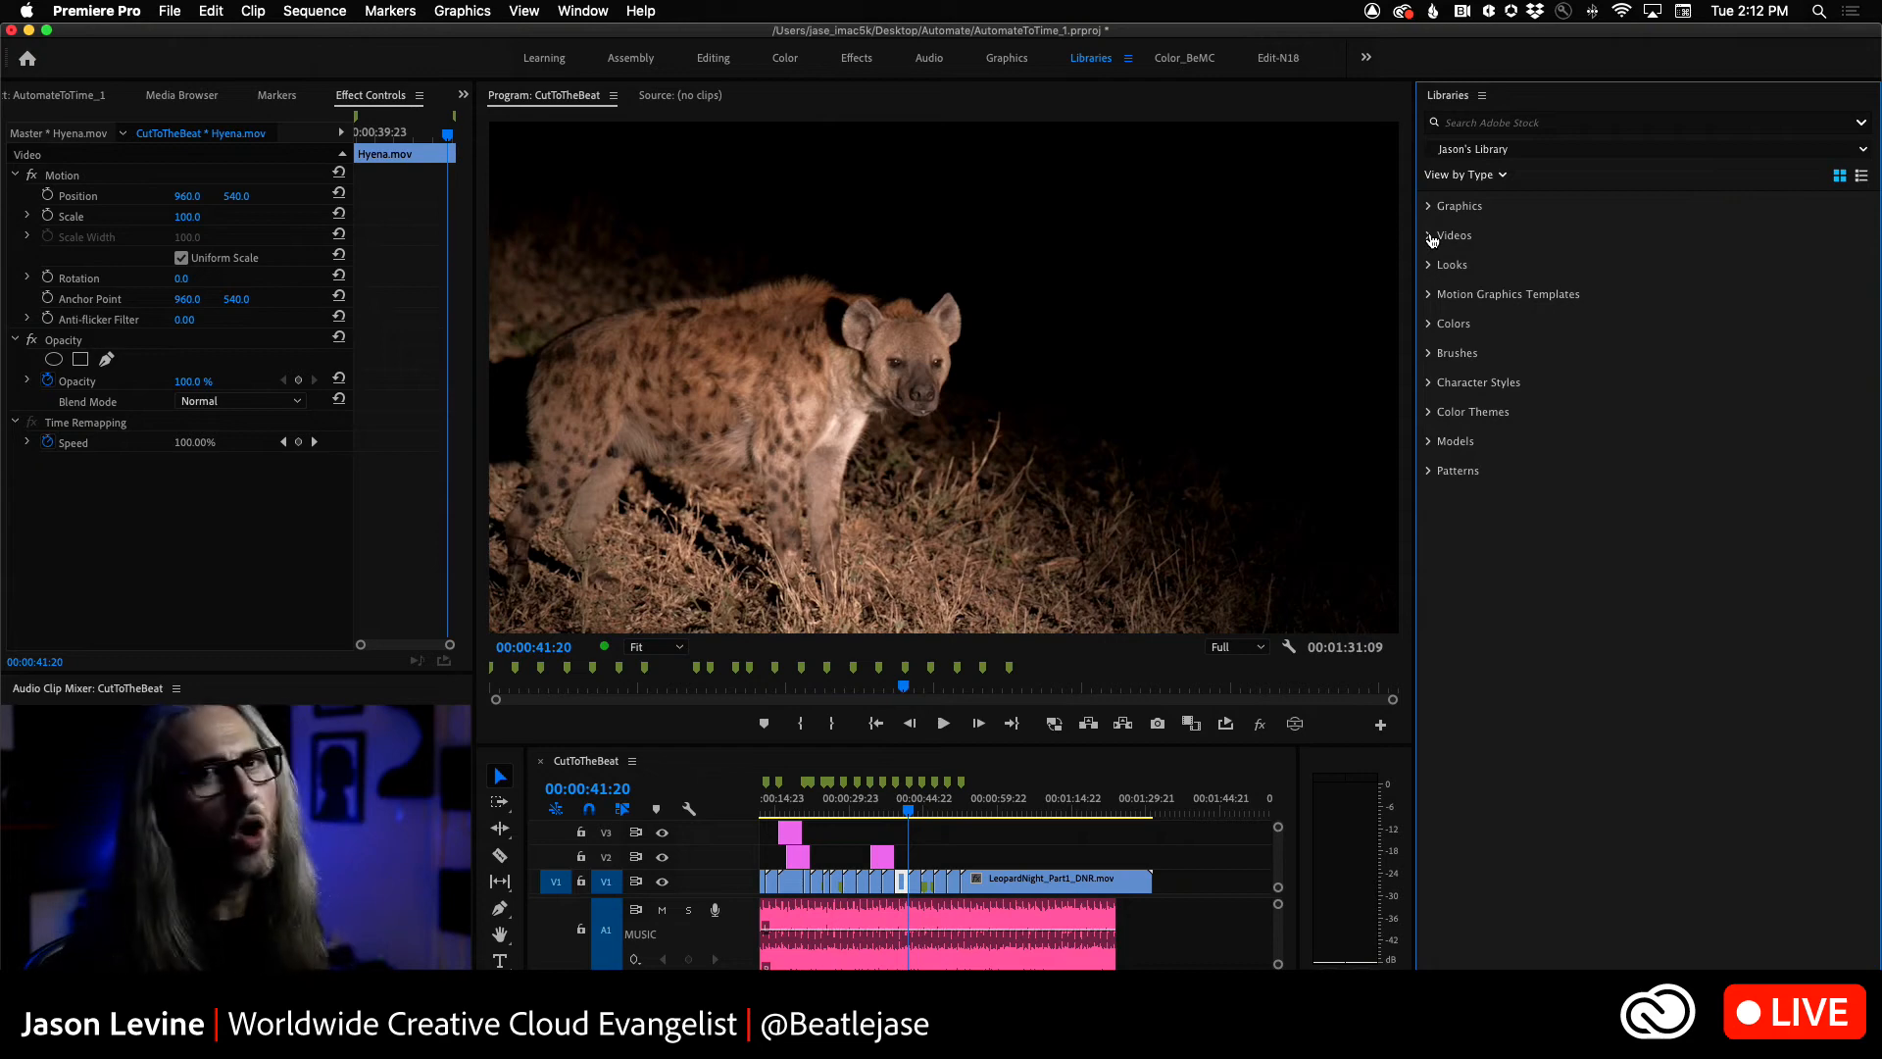
- Apply the Desert January look from the library to the buffalo close-up clip at 00:00:46:04
{"action": "left_click", "coordinate": [1429, 266]}
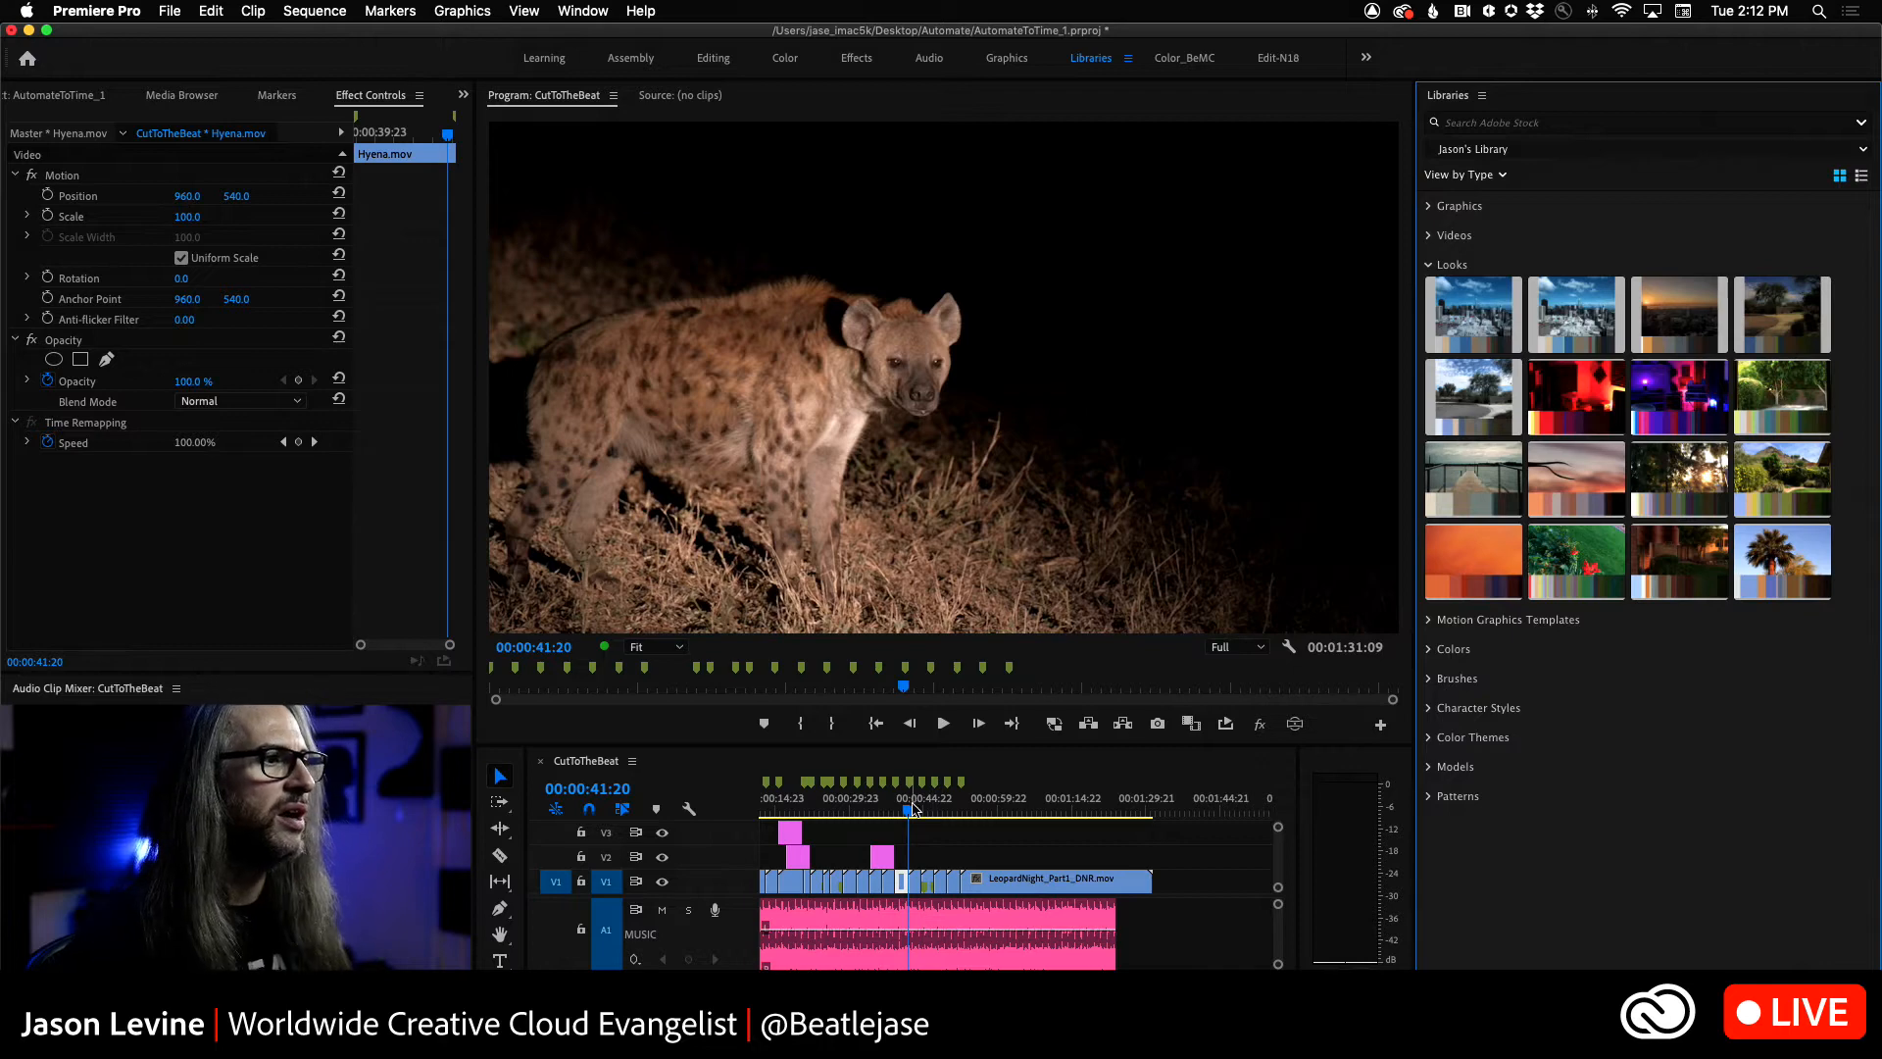
{"action": "left_click_drag", "start_coordinate": [911, 806], "coordinate": [933, 816]}
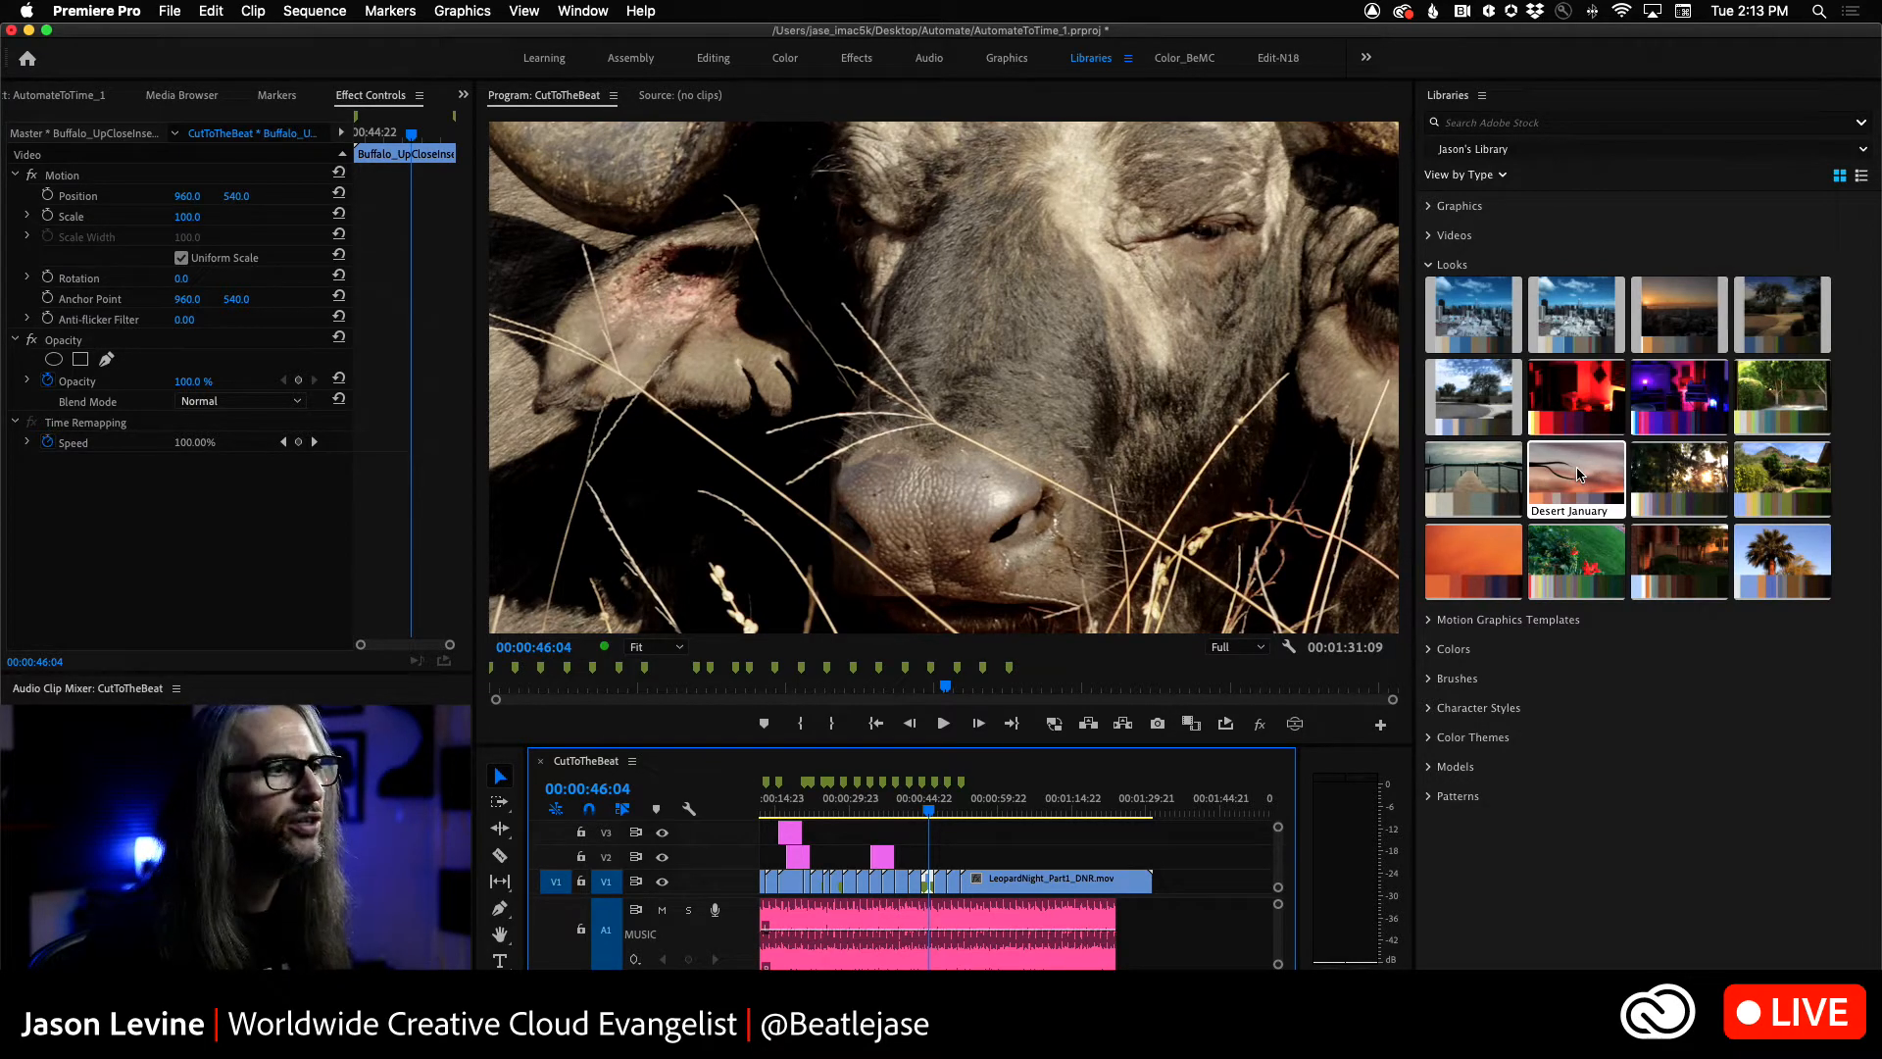
{"action": "left_click_drag", "start_coordinate": [1567, 476], "coordinate": [928, 881]}
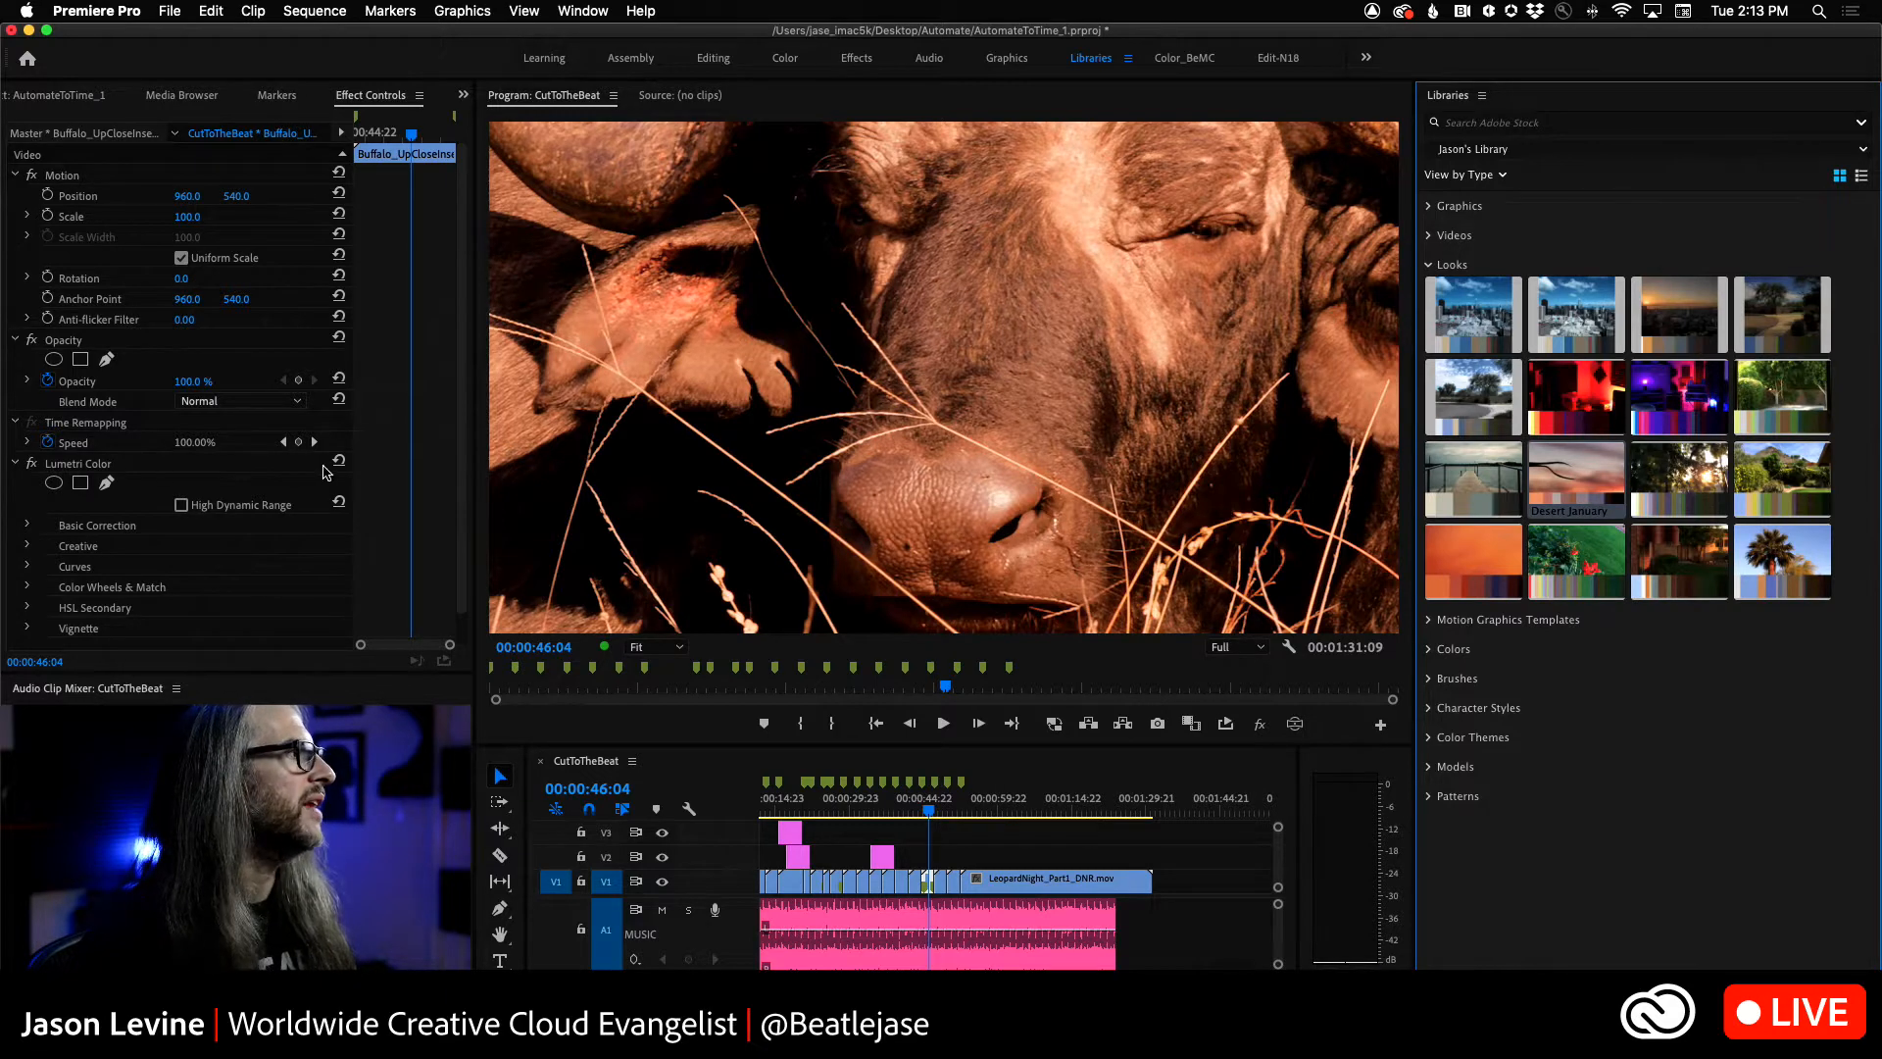
- Expand the Creative settings of the buffalo clip's Lumetri Color effect and undo the Desert January look
{"action": "scroll", "coordinate": [245, 441], "scroll_direction": "down", "scroll_amount": 1}
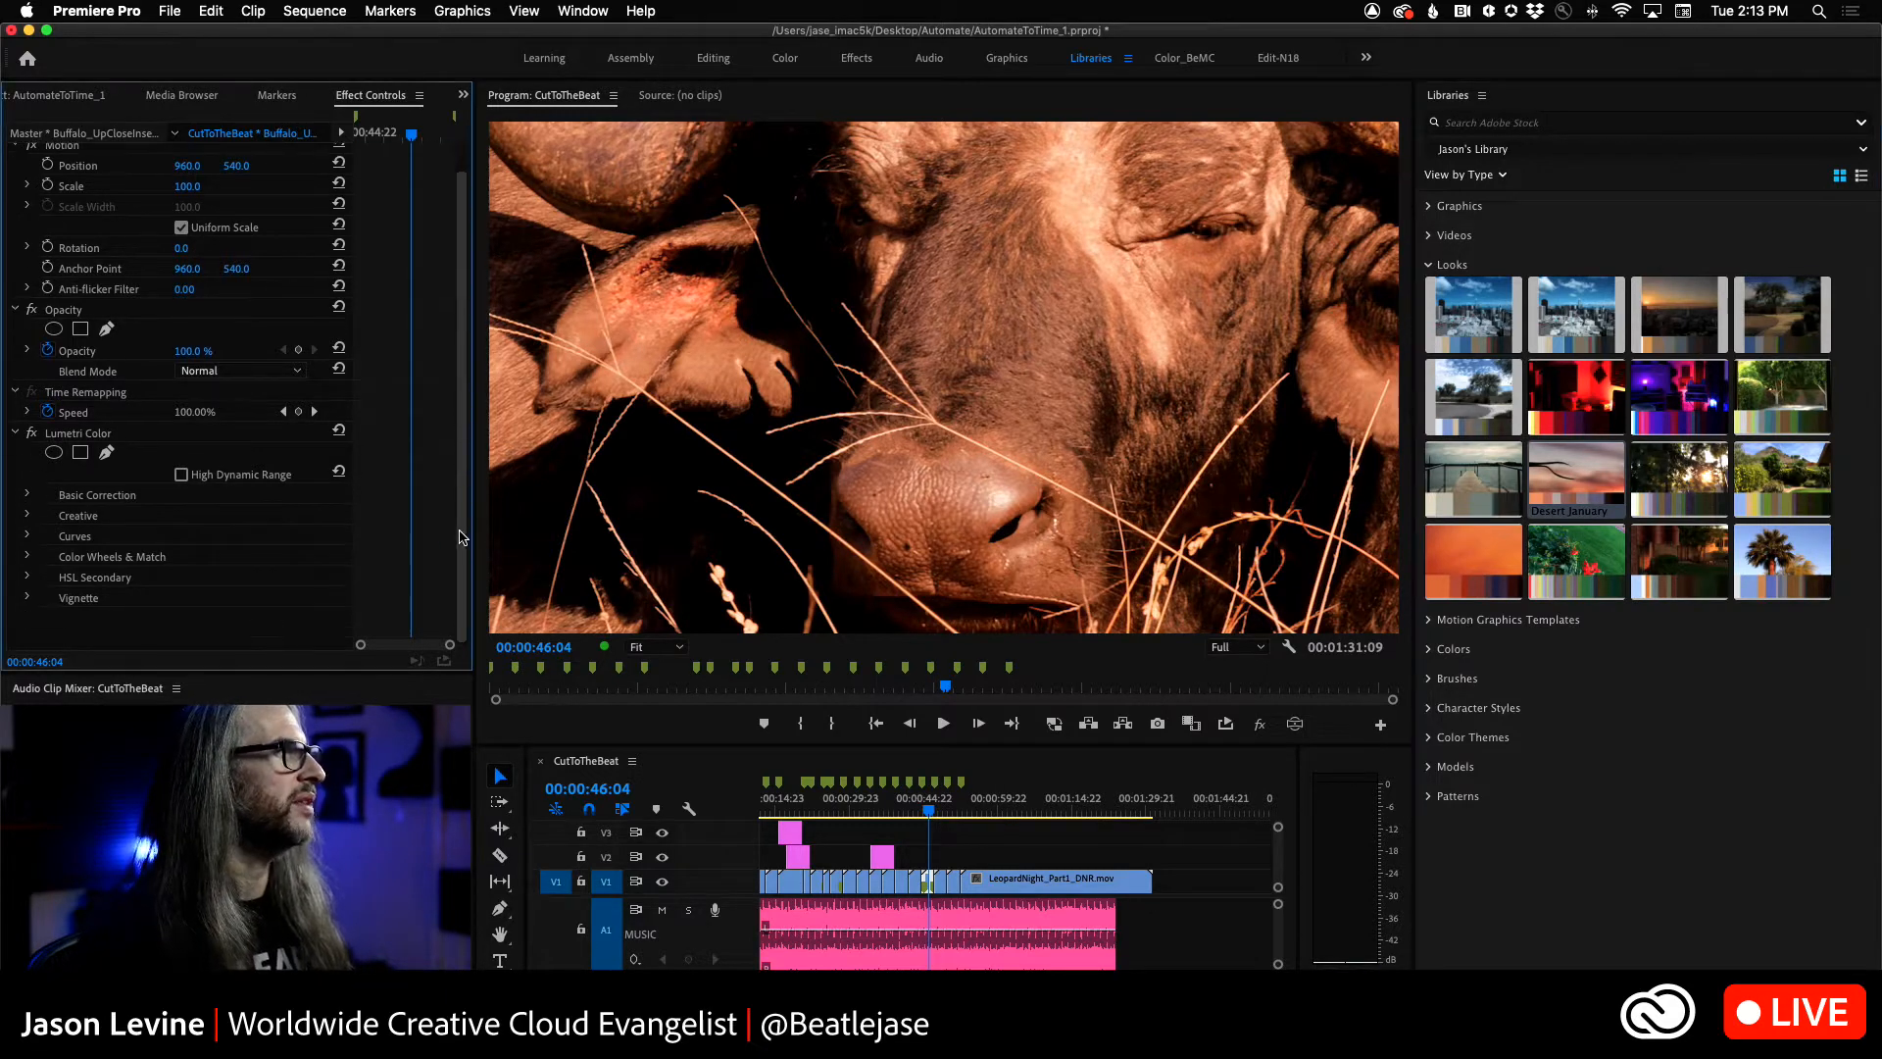
{"action": "left_click", "coordinate": [27, 516]}
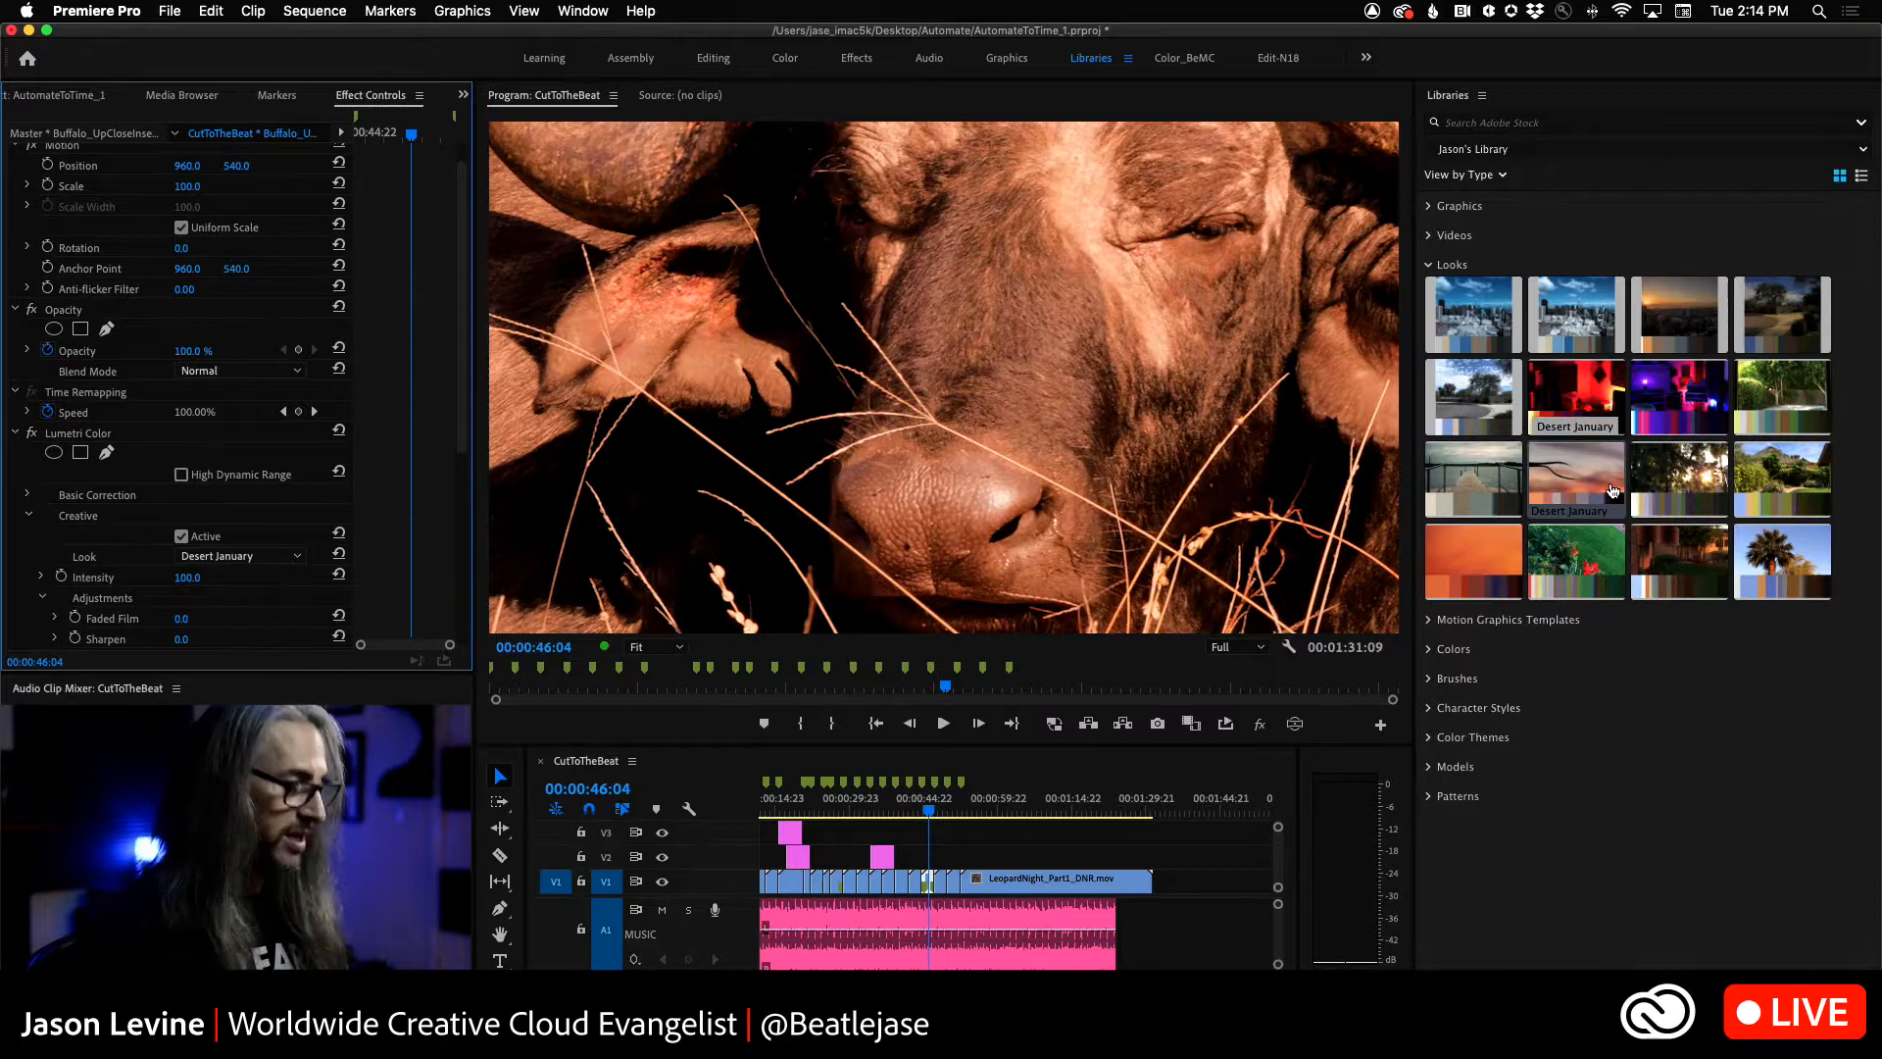
{"action": "key", "text": "super+z"}
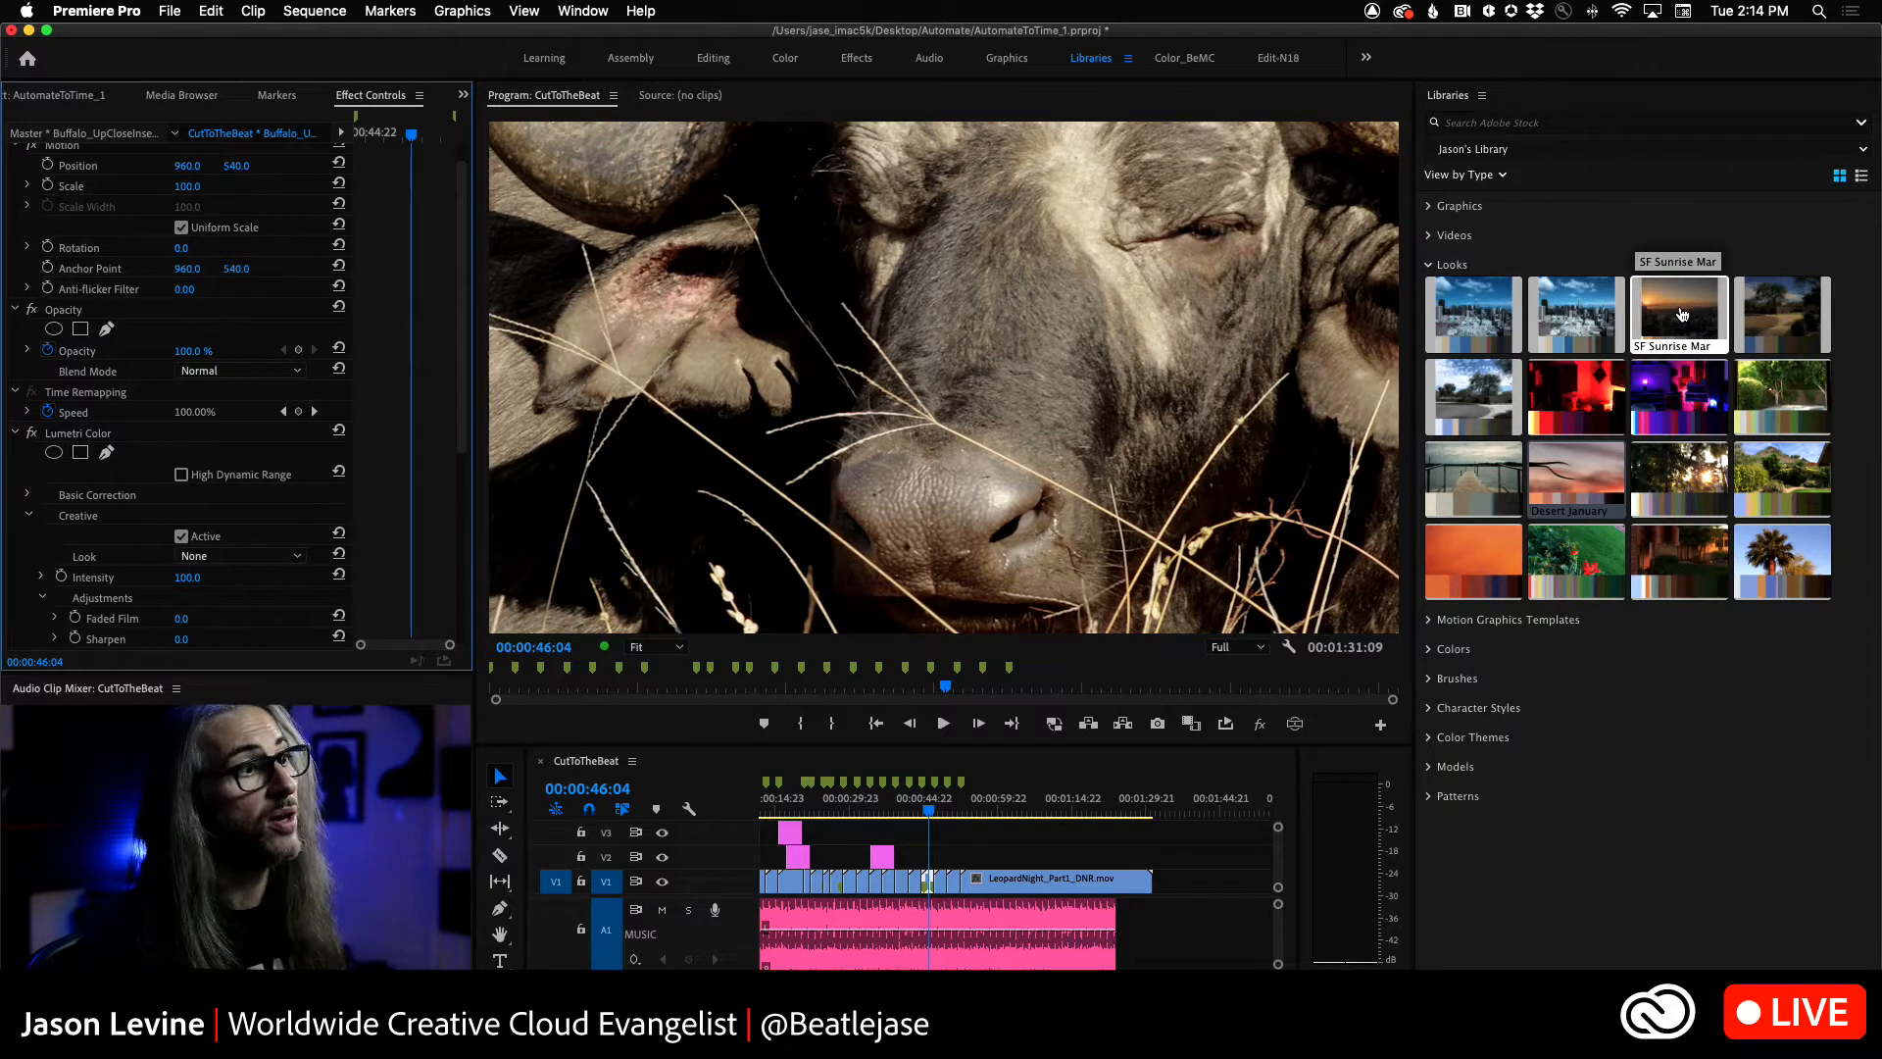
- Apply the SF Sunrise Mar look to the buffalo clip at intensity 69, and replace it with the DesertFlower look at intensity 58
{"action": "left_click_drag", "start_coordinate": [1683, 314], "coordinate": [927, 883]}
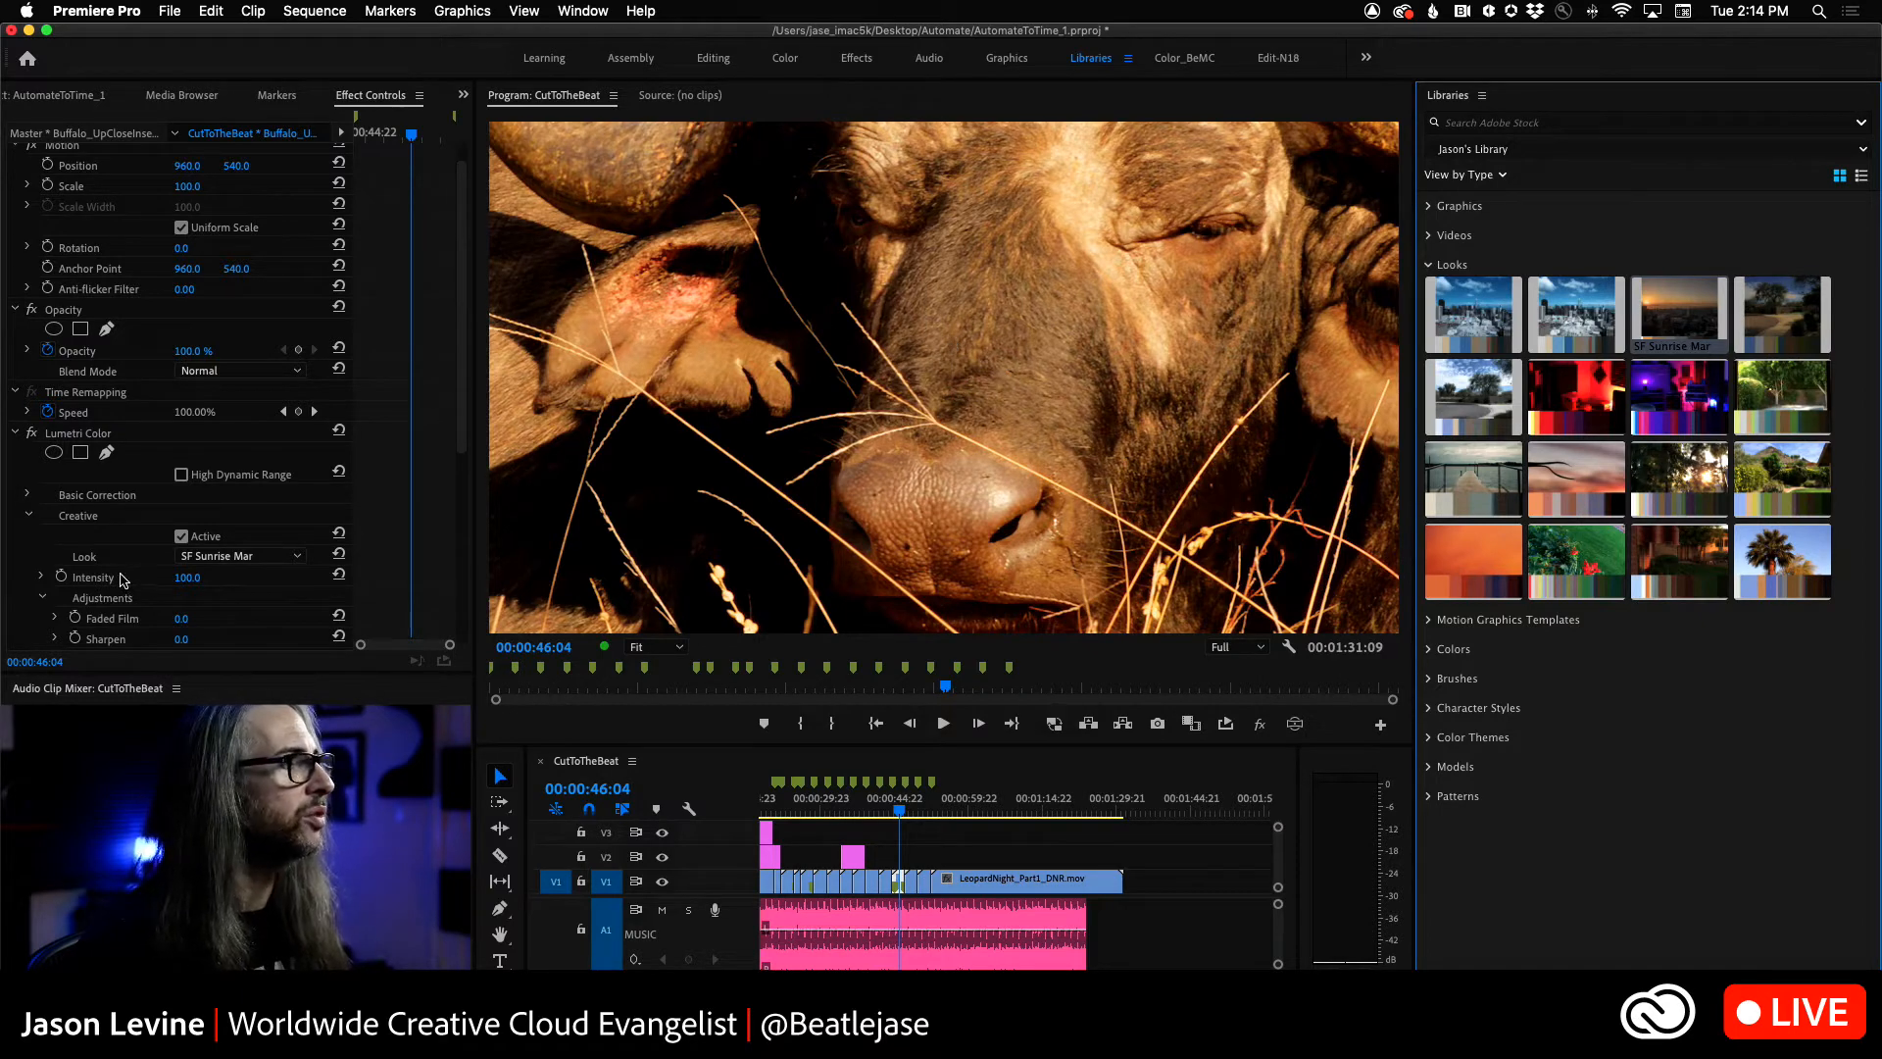
{"action": "left_click_drag", "start_coordinate": [181, 580], "coordinate": [165, 580]}
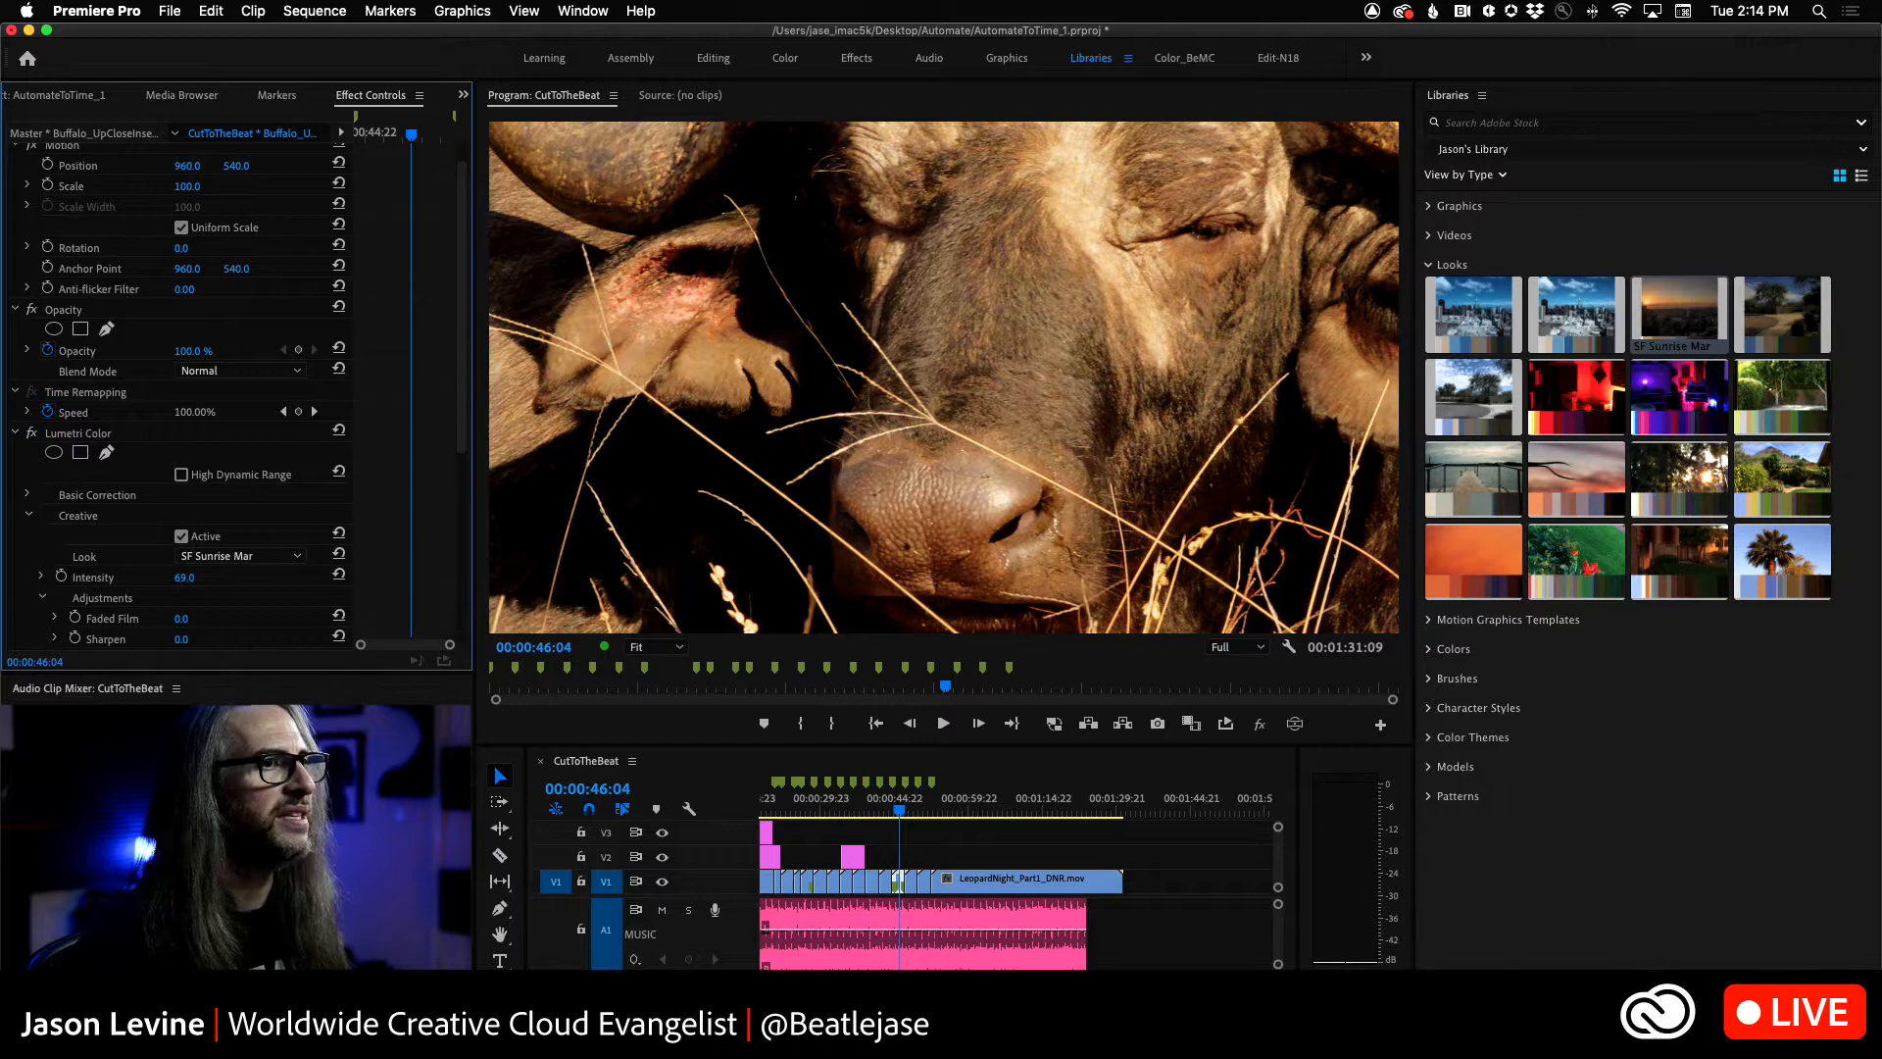
{"action": "left_click_drag", "start_coordinate": [1580, 561], "coordinate": [900, 886]}
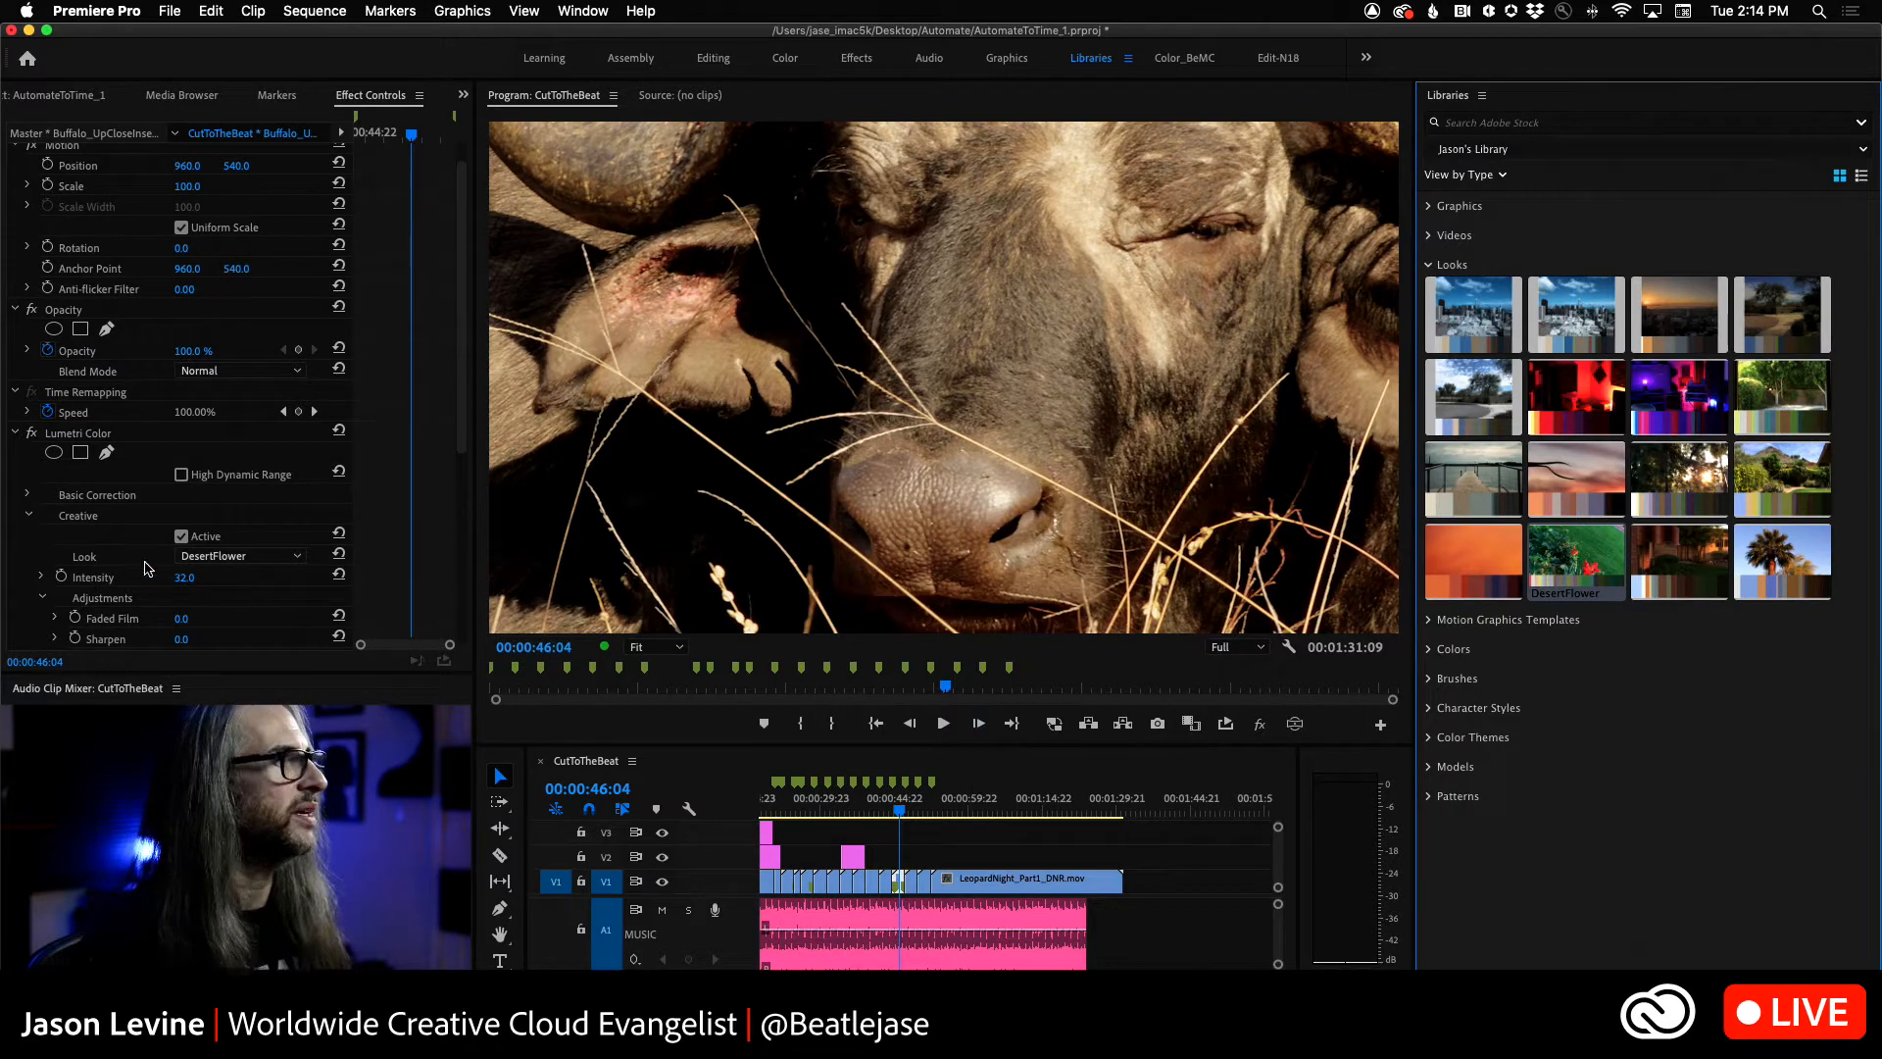
{"action": "mouse_move", "coordinate": [185, 580]}
{"action": "left_mouse_down"}
{"action": "mouse_move", "coordinate": [244, 580]}
{"action": "mouse_move", "coordinate": [214, 577]}
{"action": "left_mouse_up"}
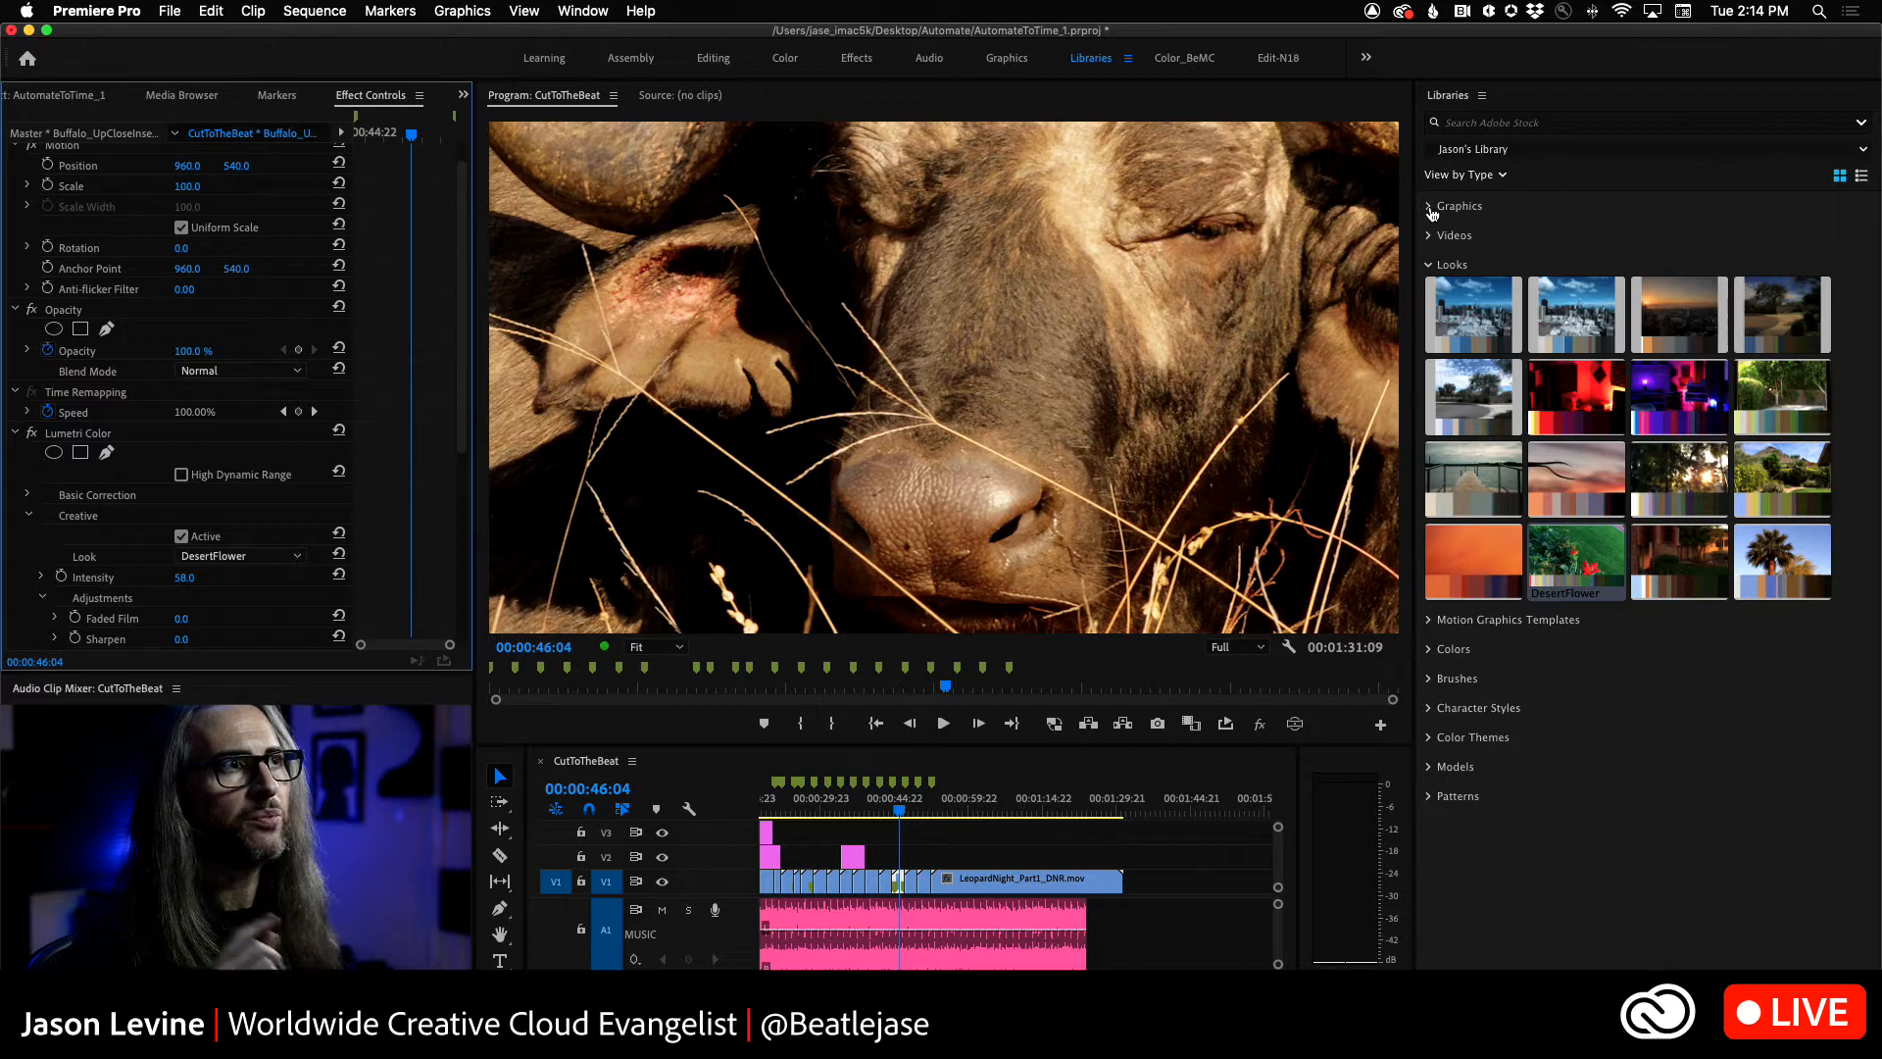
- Place the Visual Trends motion graphics template from the library on track V2 above the Wildebeast clip, near 00:00:49:04
{"action": "left_click", "coordinate": [1432, 267]}
{"action": "left_click", "coordinate": [1442, 299]}
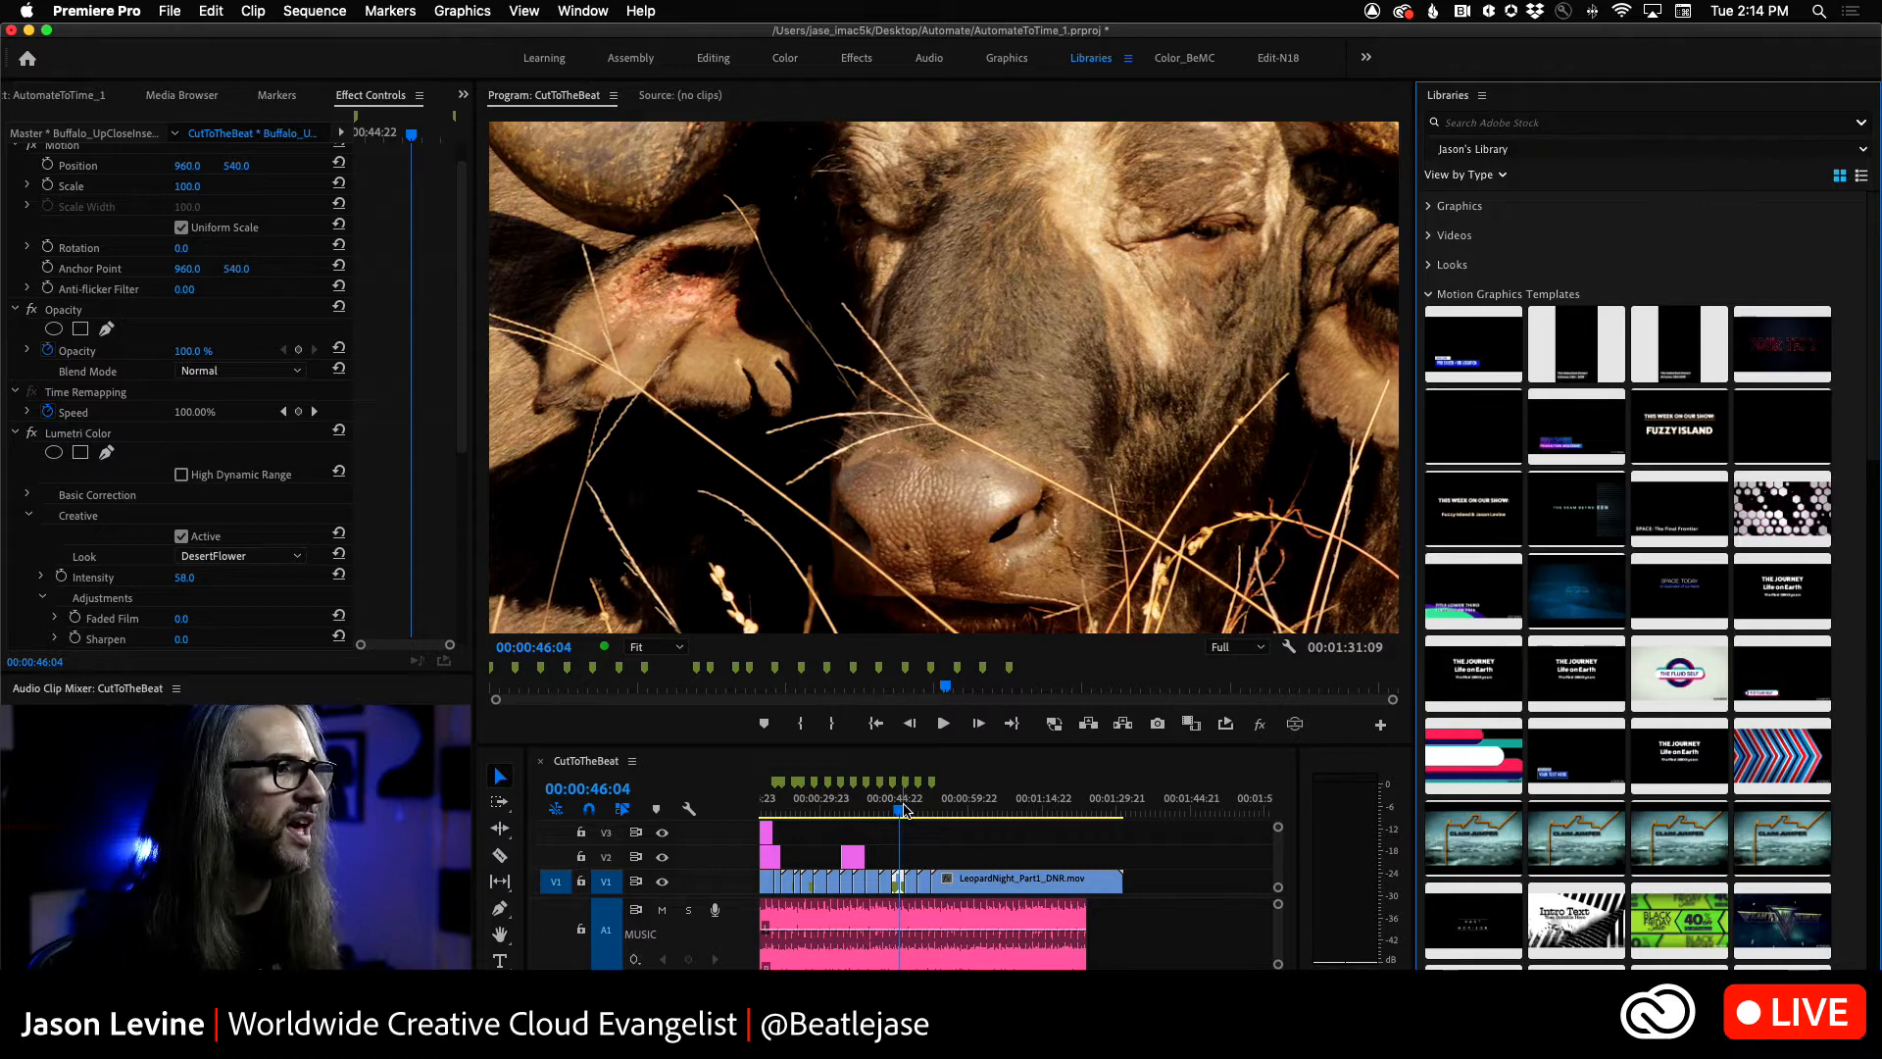
{"action": "mouse_move", "coordinate": [904, 810]}
{"action": "left_mouse_down"}
{"action": "mouse_move", "coordinate": [943, 812]}
{"action": "mouse_move", "coordinate": [915, 812]}
{"action": "left_mouse_up"}
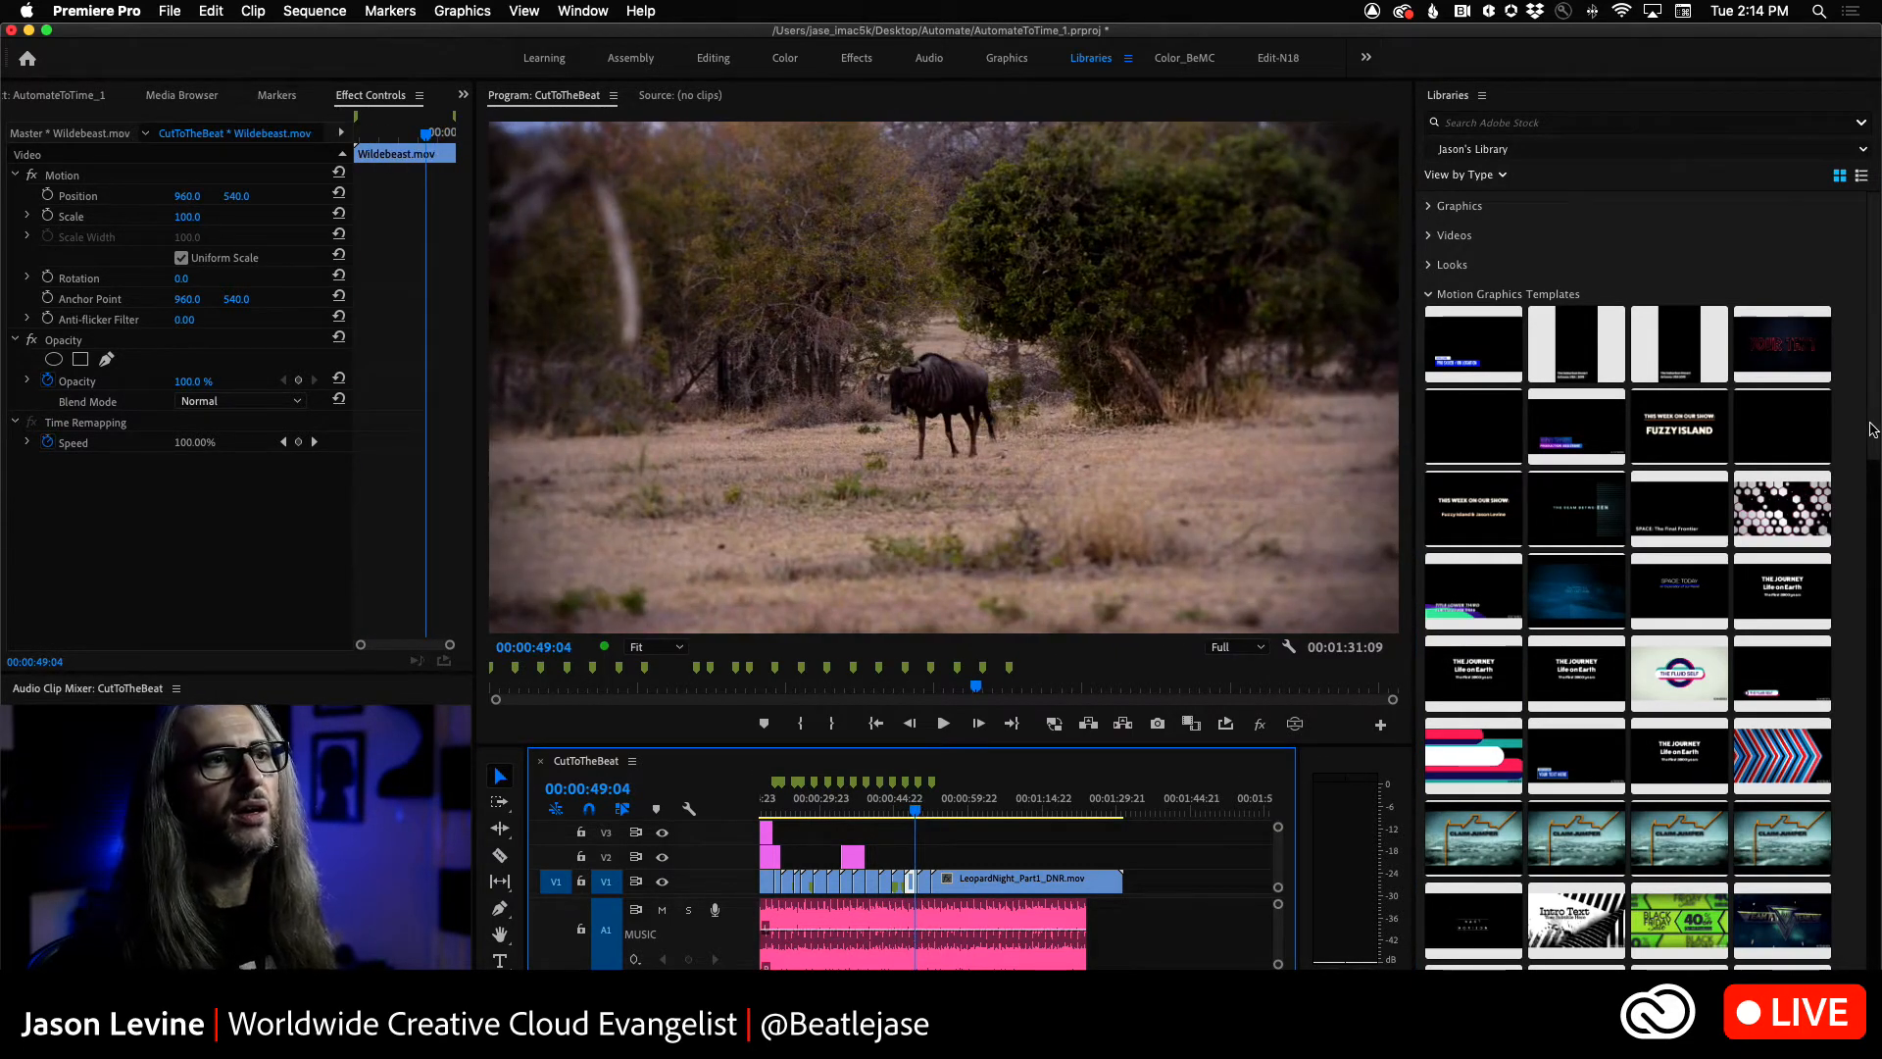
{"action": "left_click_drag", "start_coordinate": [1875, 426], "coordinate": [1876, 465]}
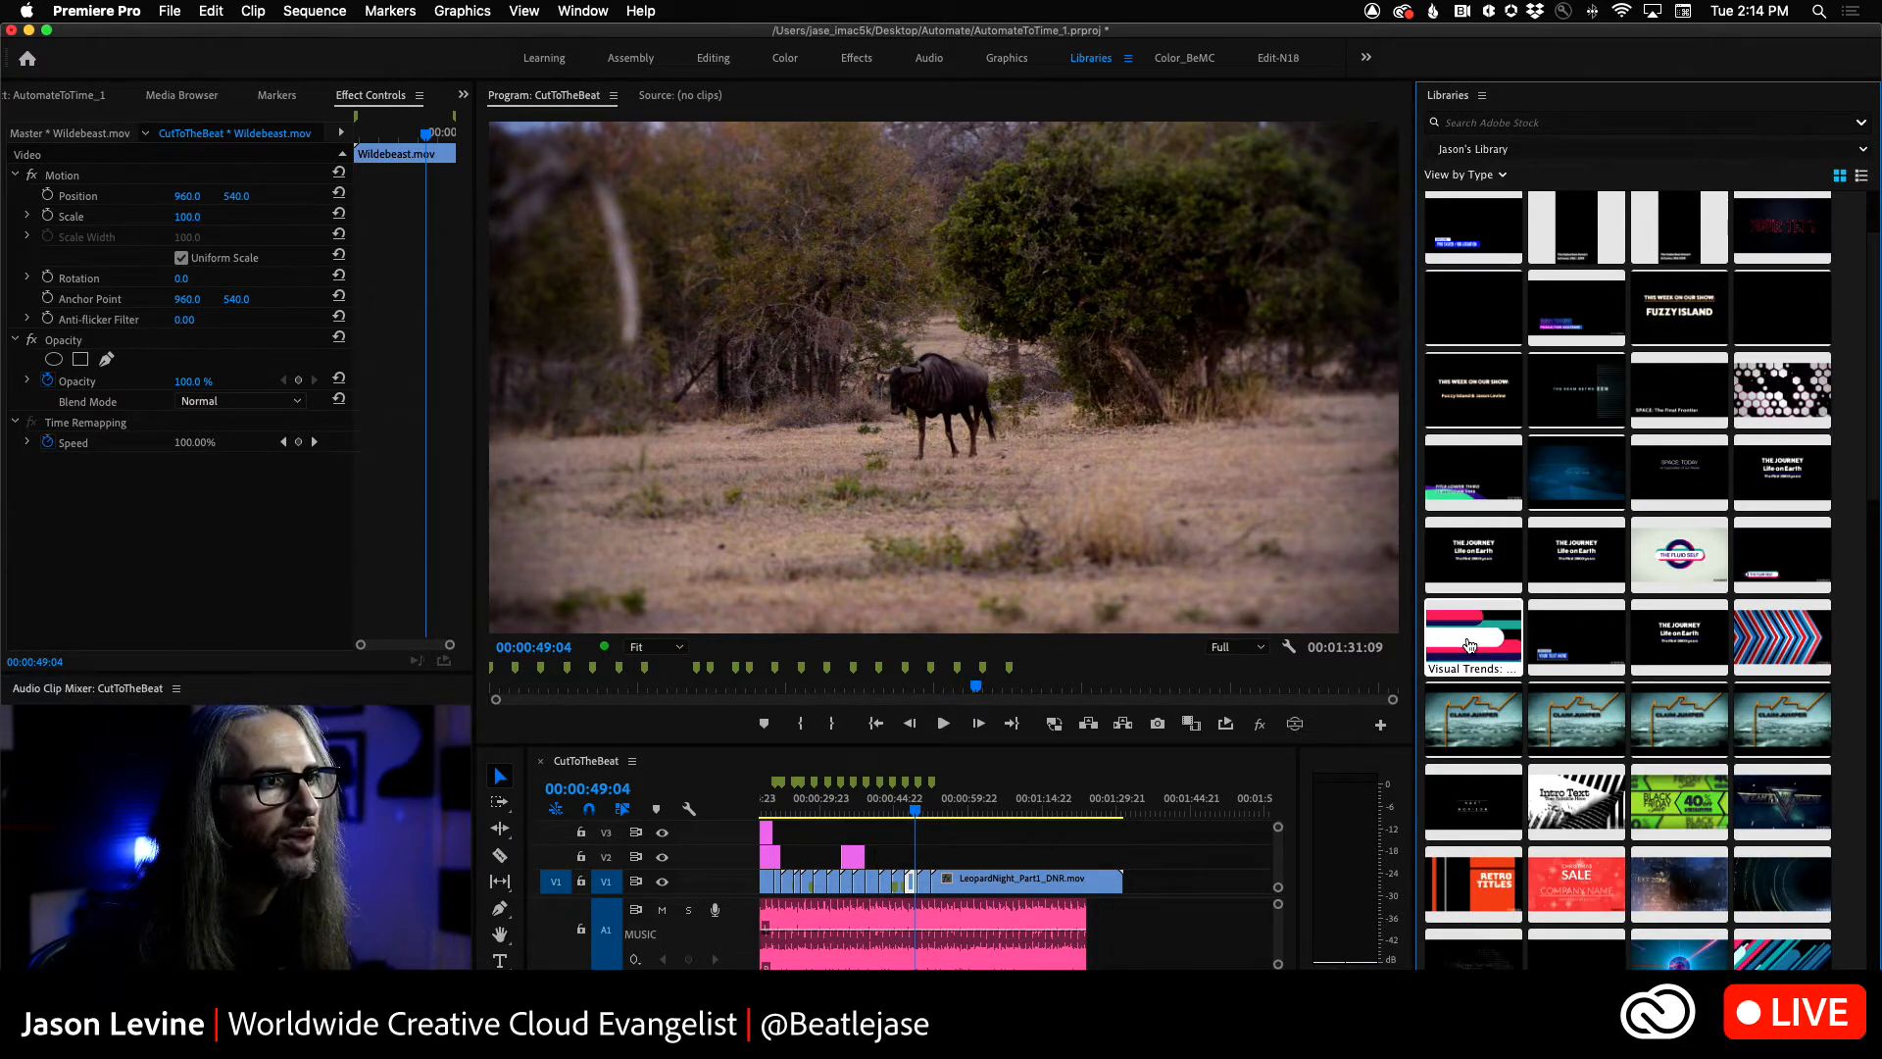
{"action": "scroll", "coordinate": [912, 859], "scroll_direction": "right", "scroll_amount": 3}
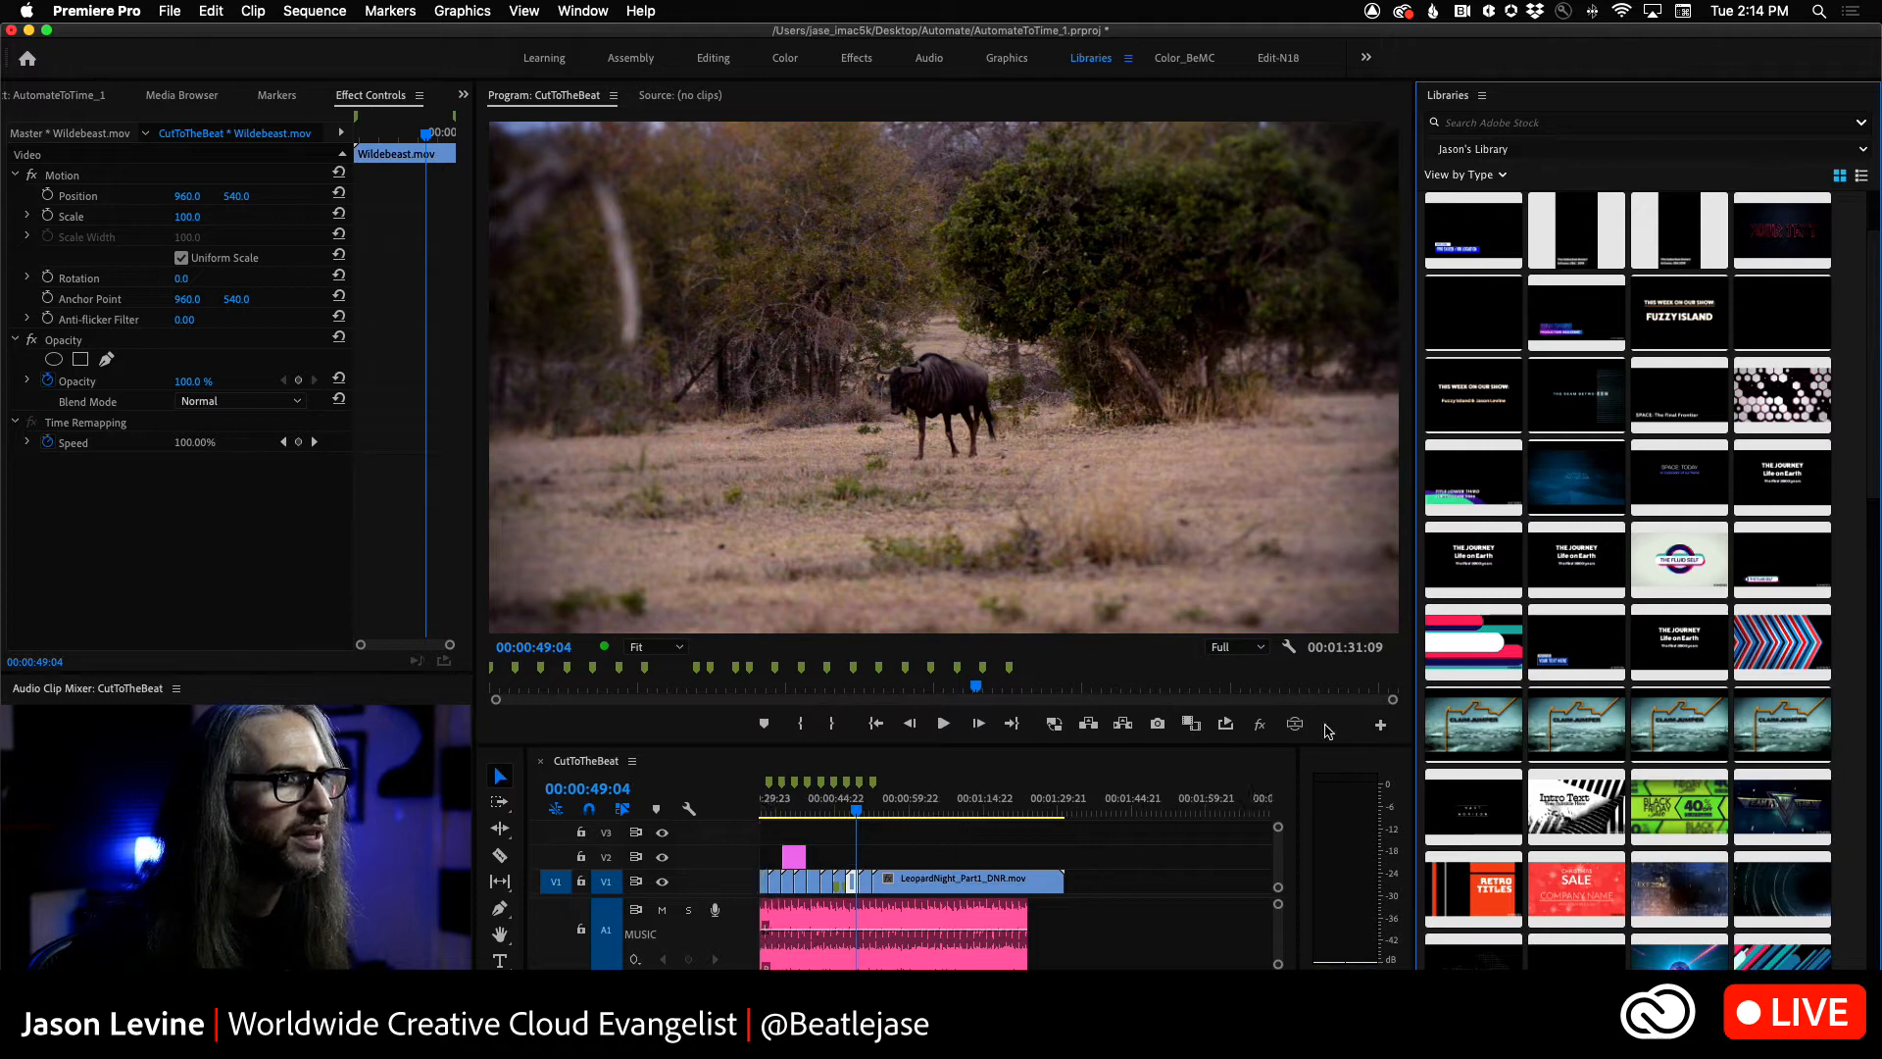
{"action": "left_click_drag", "start_coordinate": [1470, 648], "coordinate": [794, 859]}
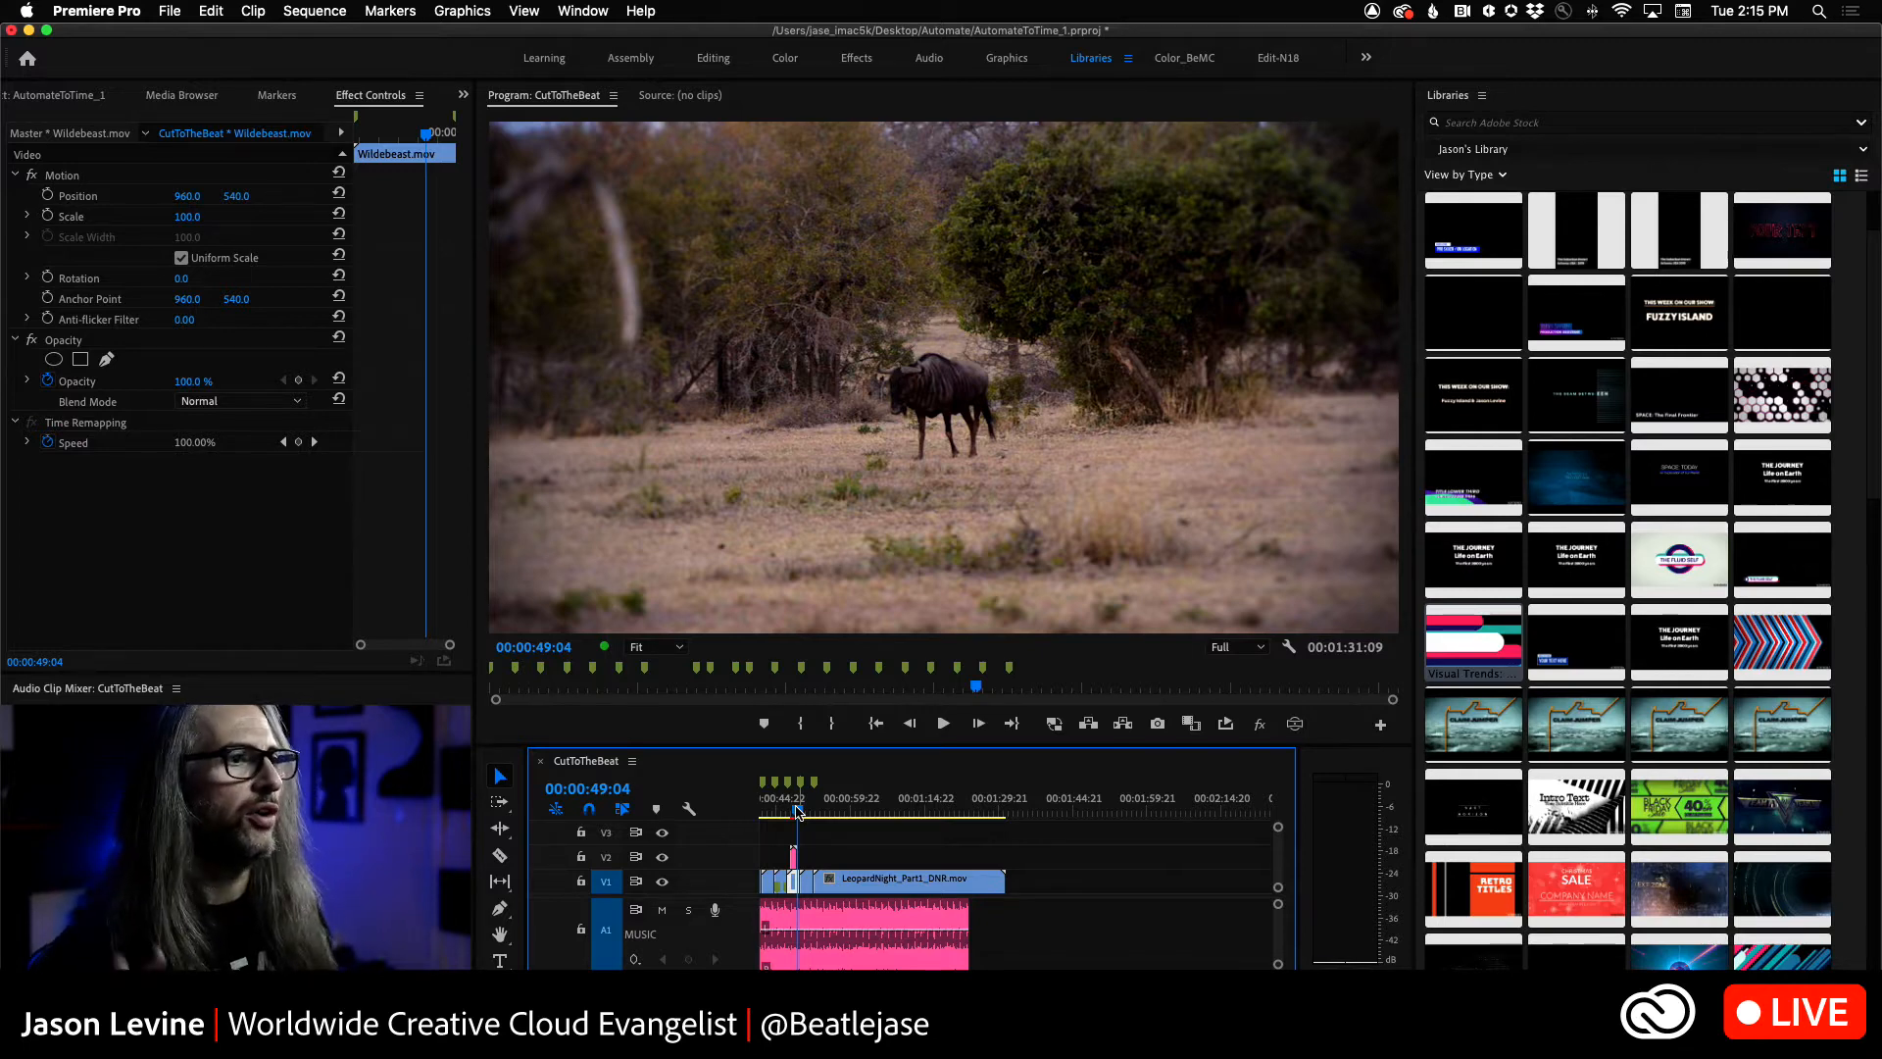
- Move the Fluid Self transition clip on V2 so it straddles the cut between Wildebeast.mov and the leopard clip
{"action": "key", "text": "equal"}
{"action": "key", "text": "equal"}
{"action": "key", "text": "equal"}
{"action": "key", "text": "equal"}
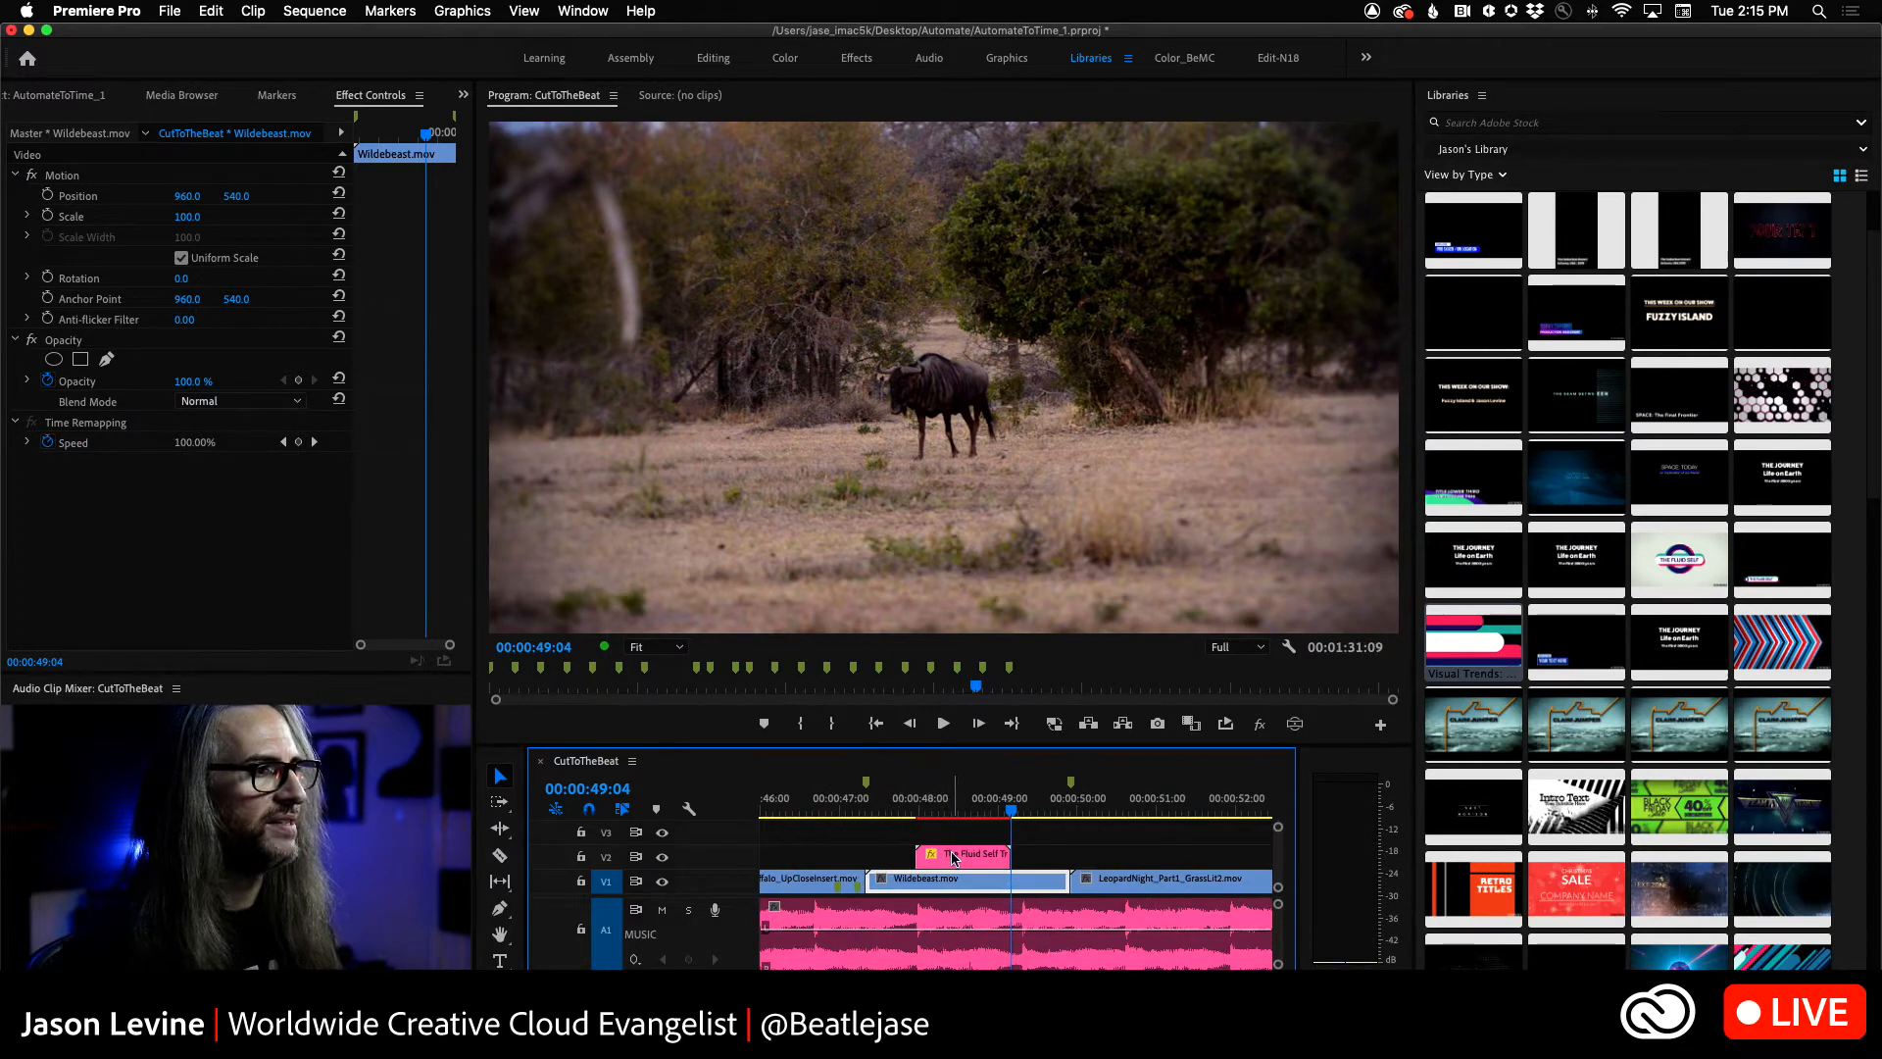
{"action": "left_click_drag", "start_coordinate": [1012, 815], "coordinate": [1046, 859]}
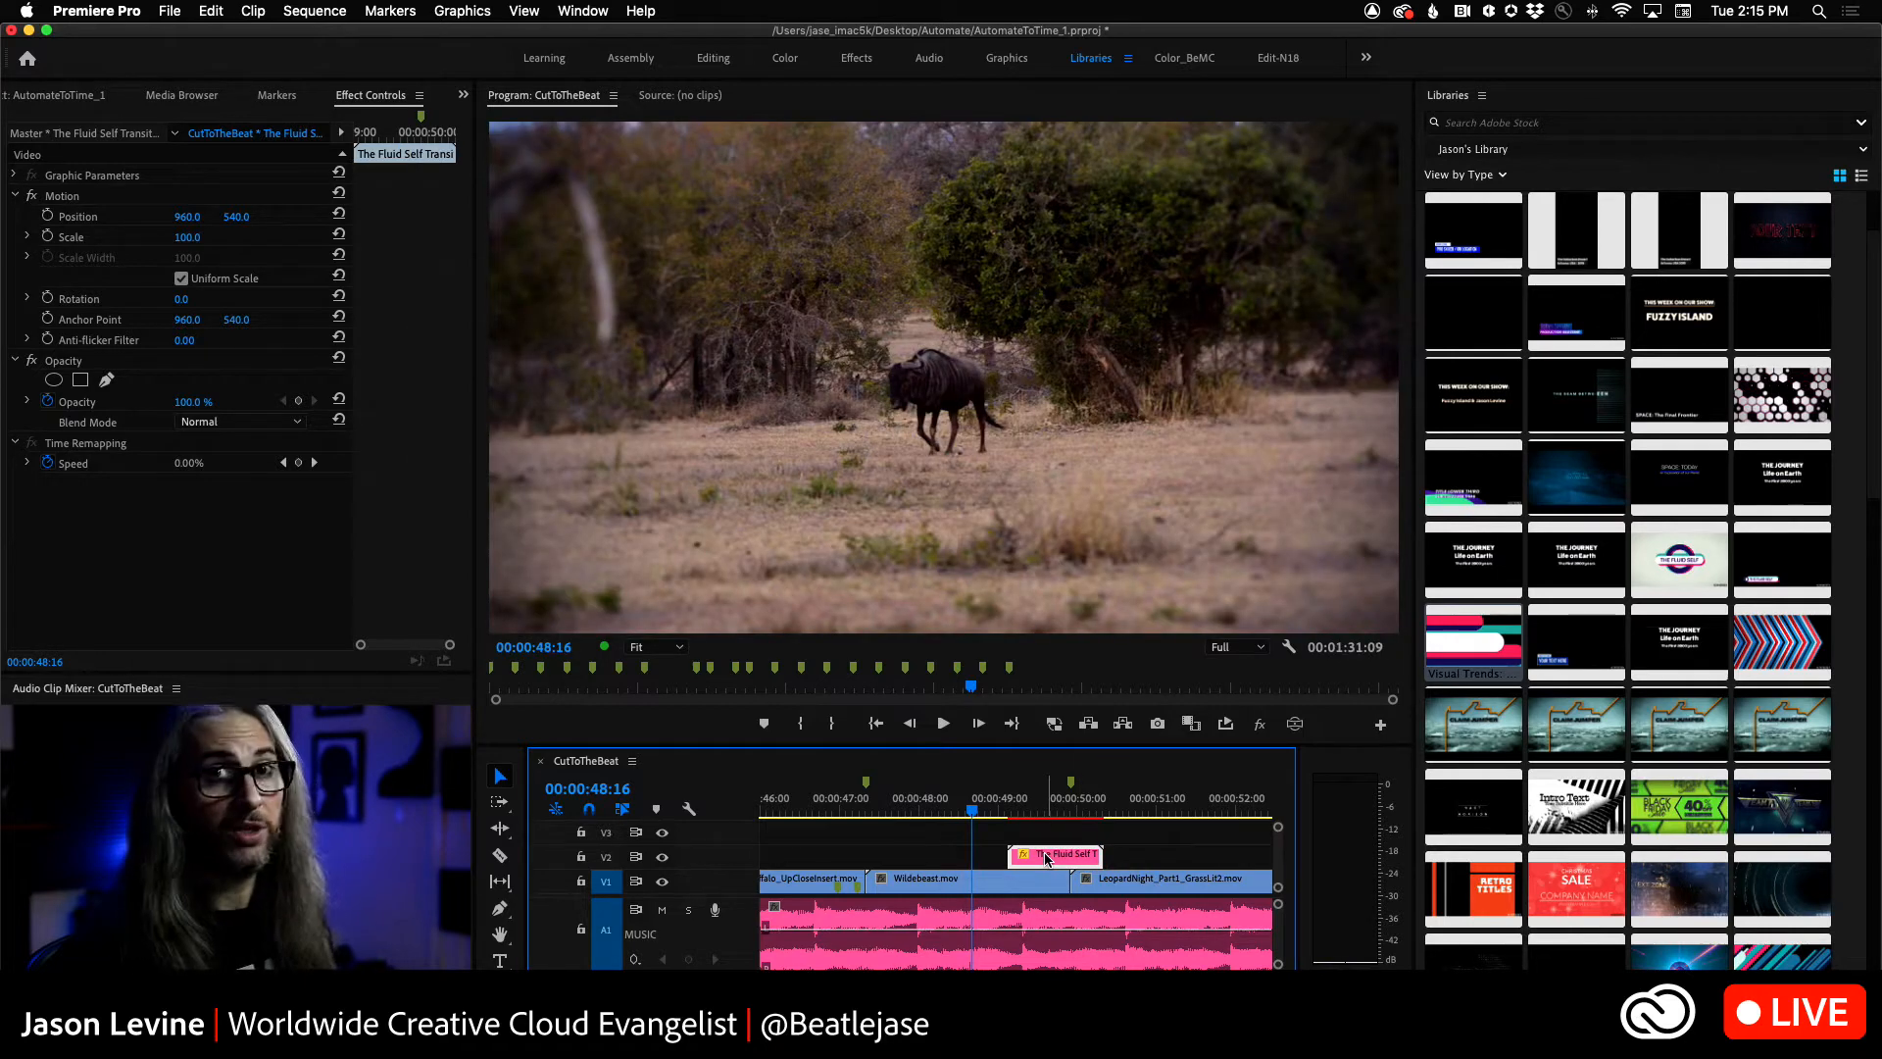
- Browse more motion graphics templates in the library and play the transition over the Wildebeast-to-leopard cut forward and backward several times
{"action": "scroll", "coordinate": [1540, 610], "scroll_direction": "down", "scroll_amount": 2}
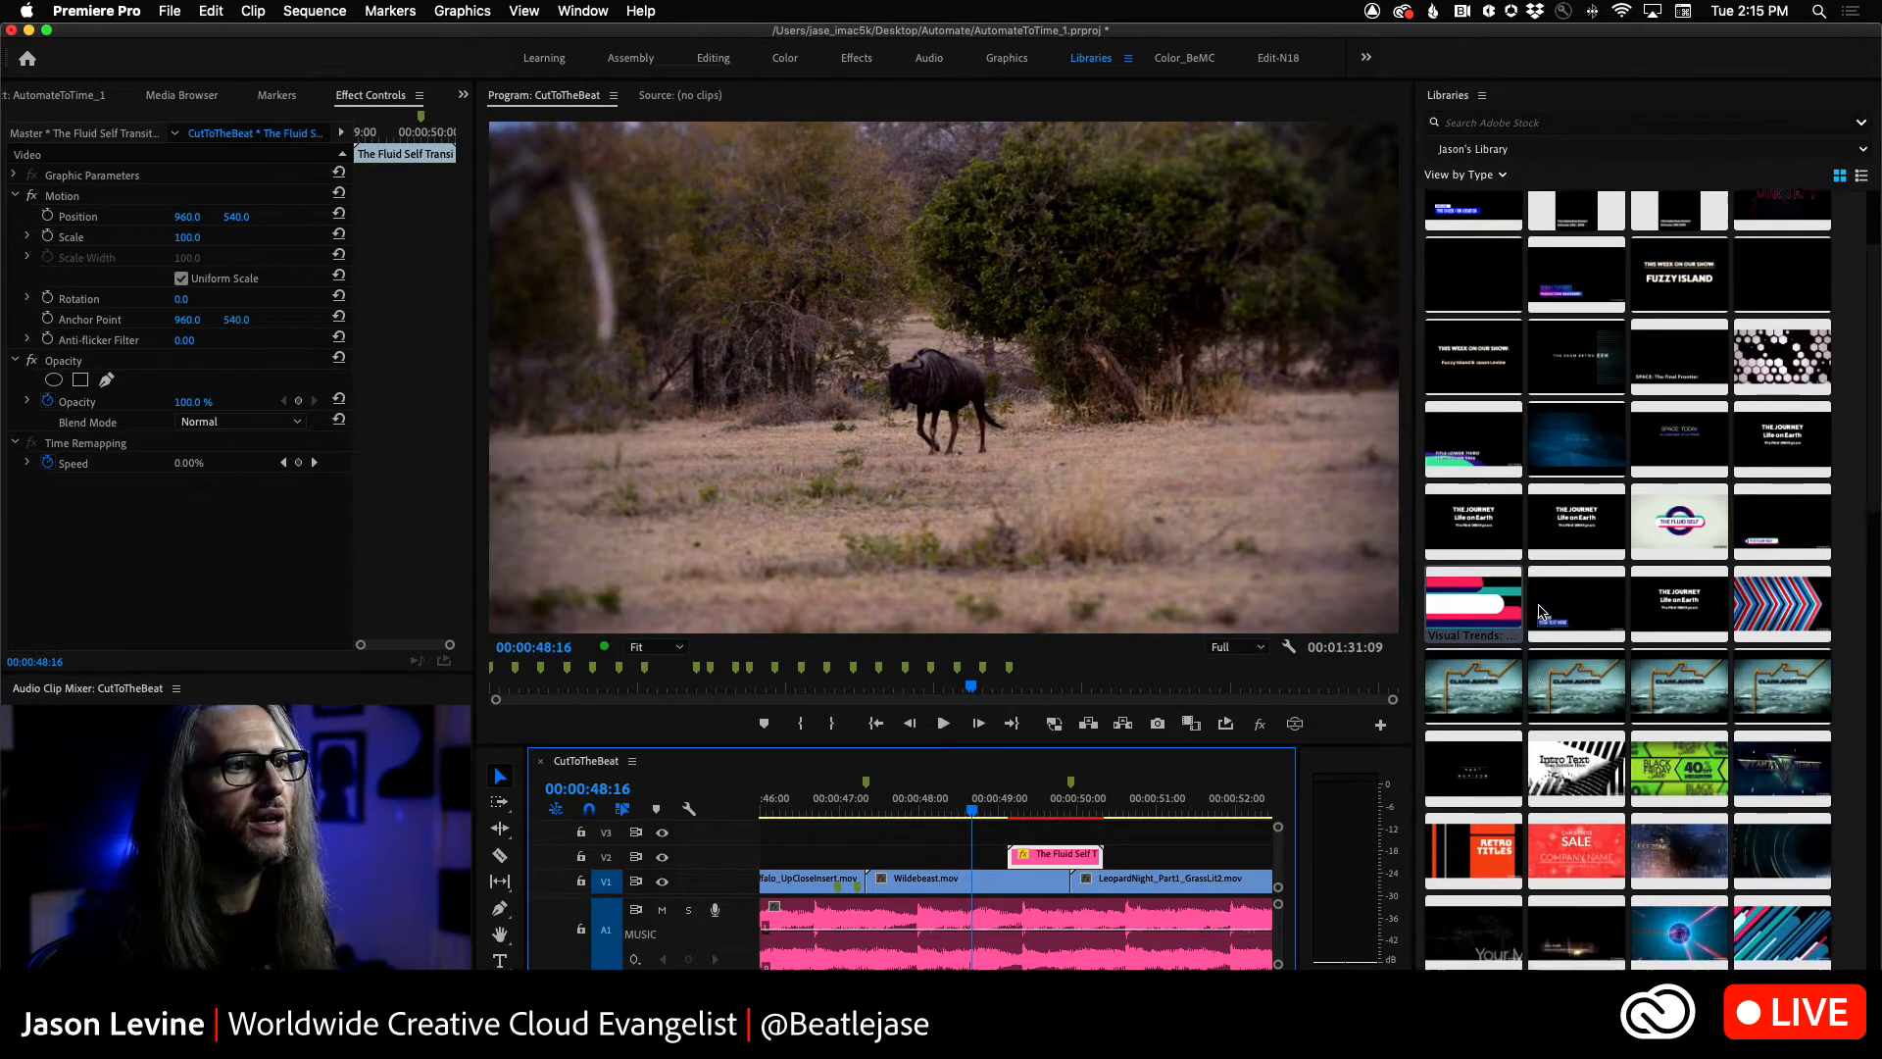
{"action": "scroll", "coordinate": [1539, 610], "scroll_direction": "down", "scroll_amount": 8}
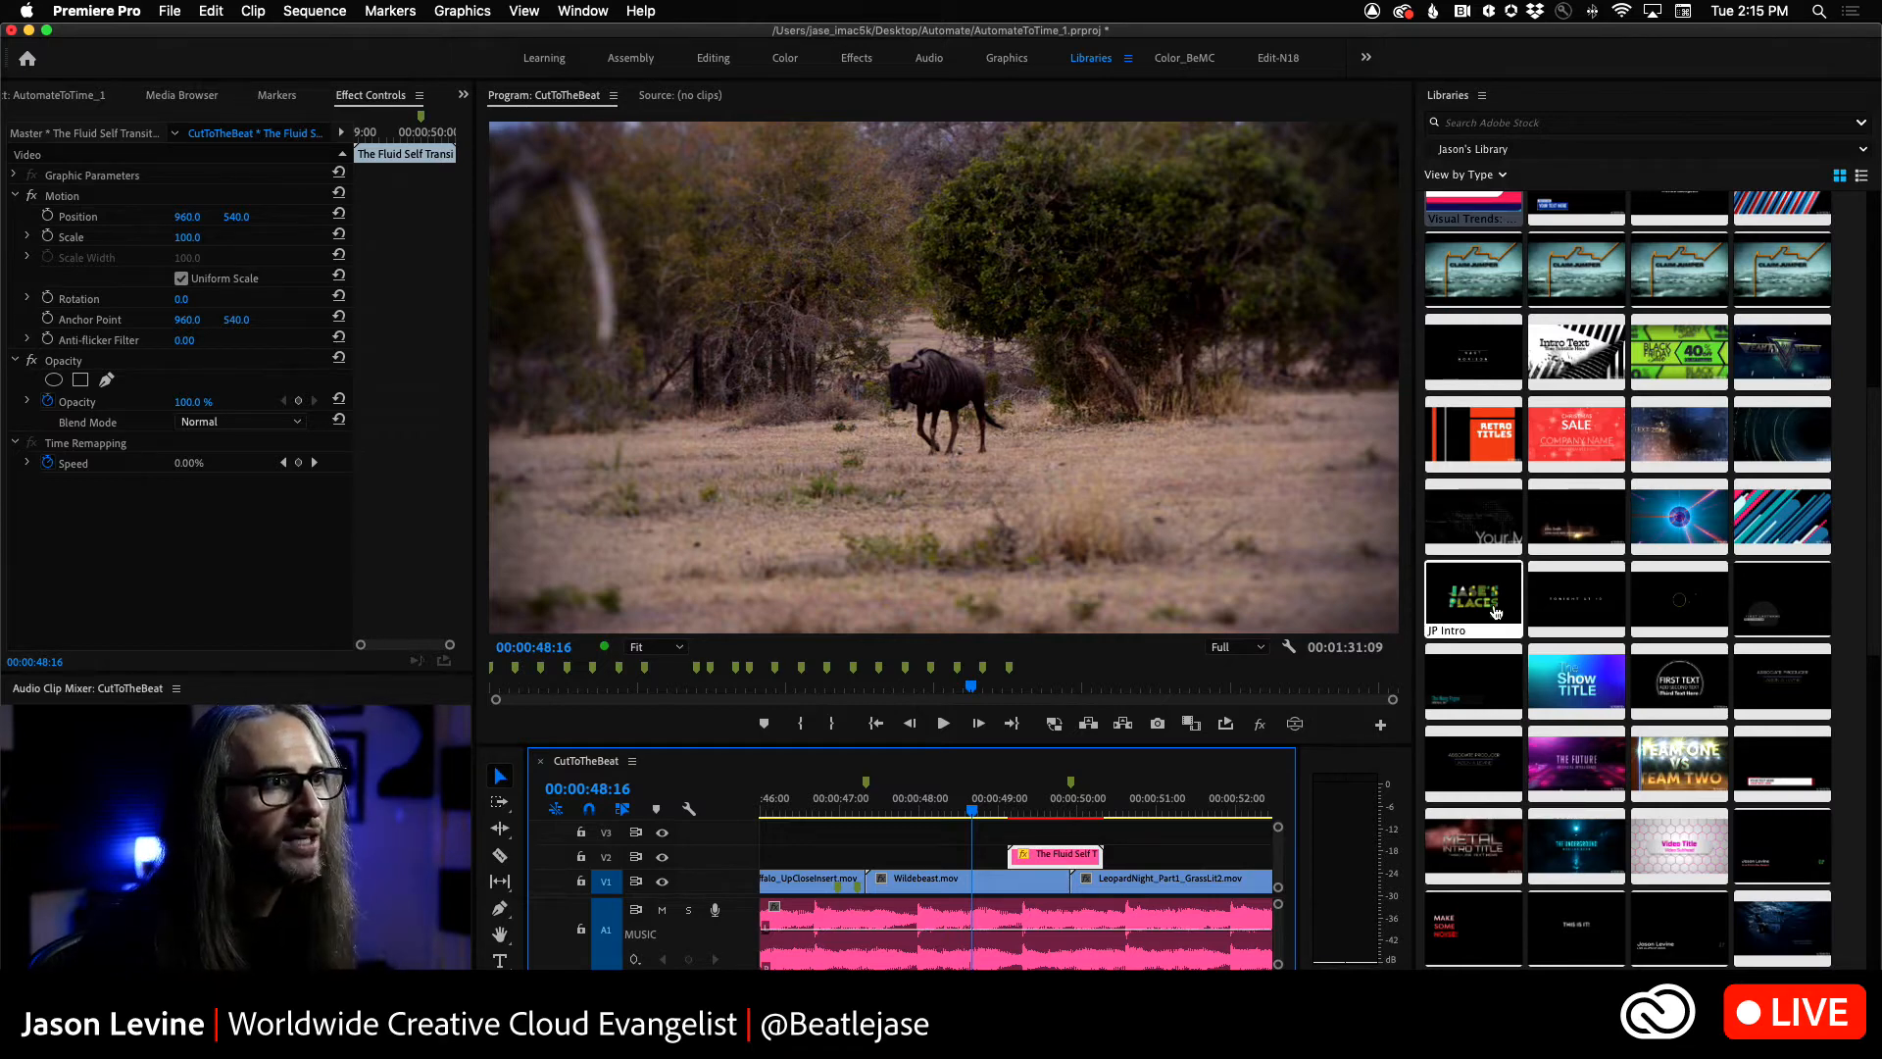
{"action": "left_click", "coordinate": [995, 814]}
{"action": "key", "text": "space"}
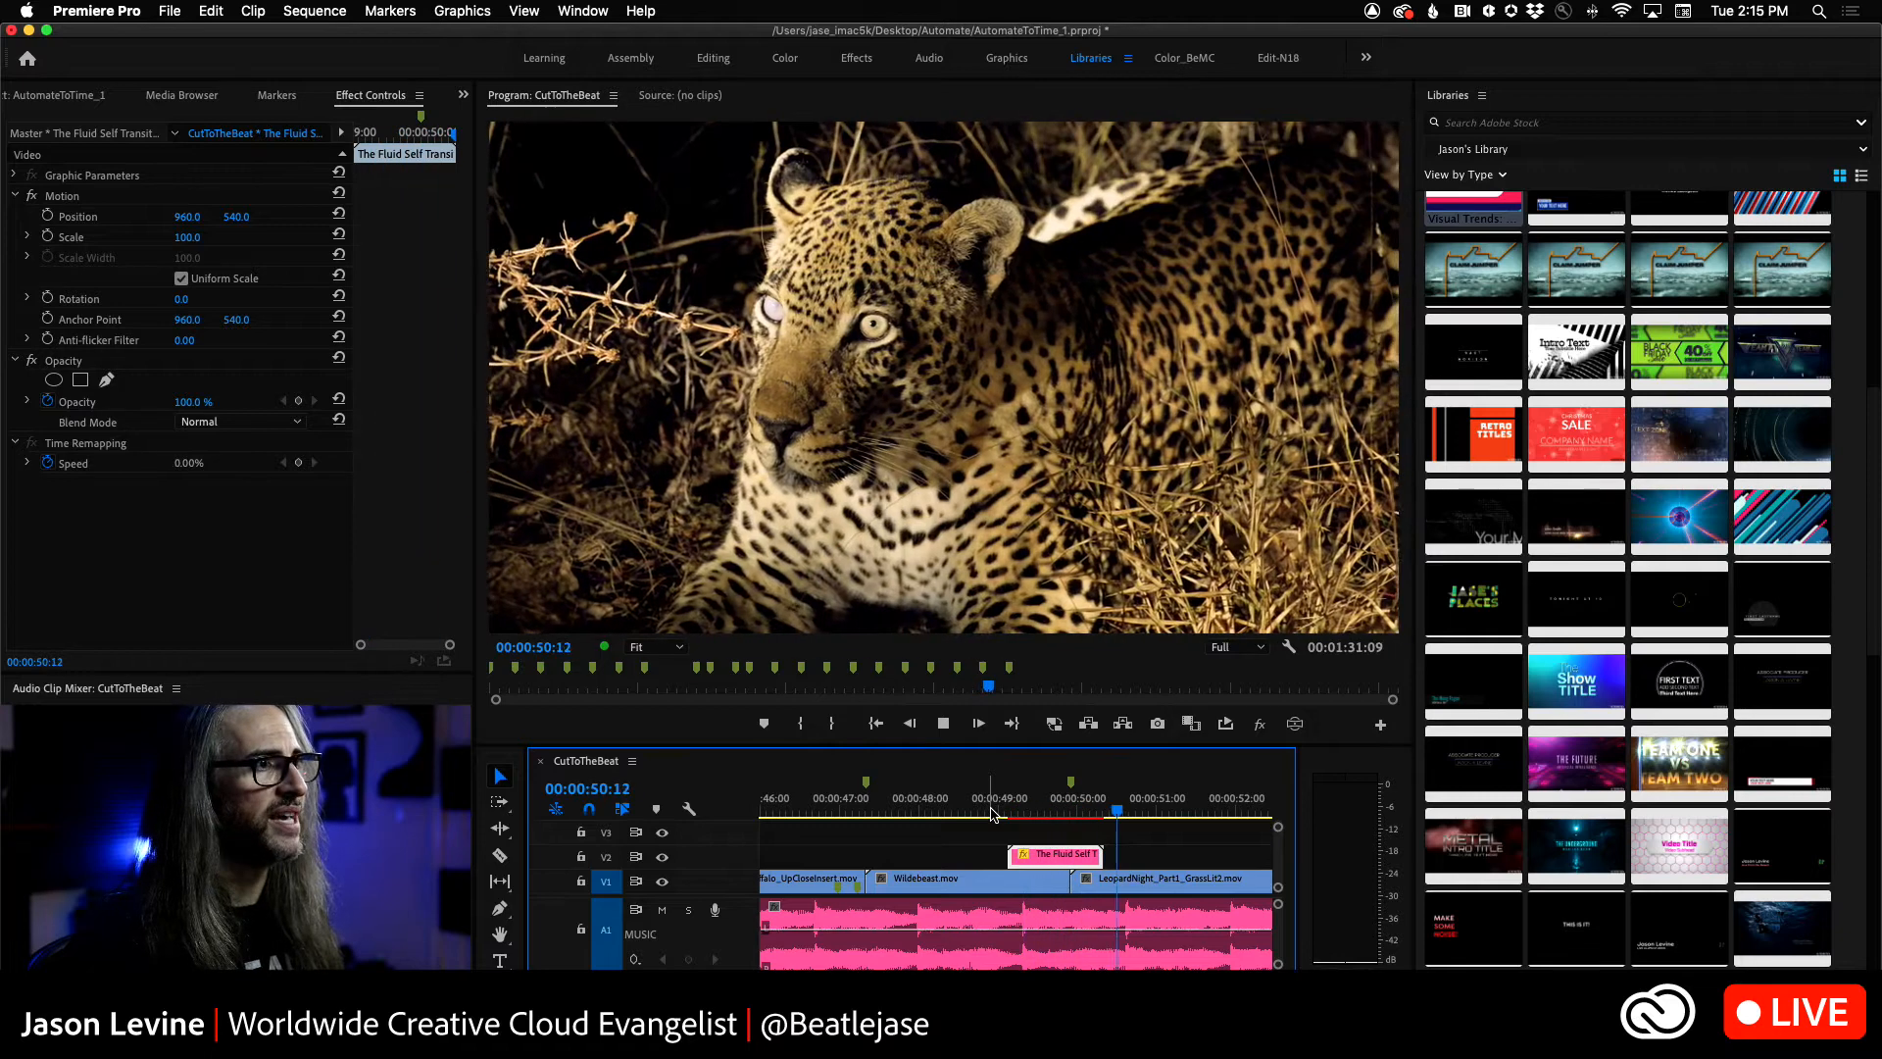
{"action": "key", "text": "space"}
{"action": "key", "text": "j"}
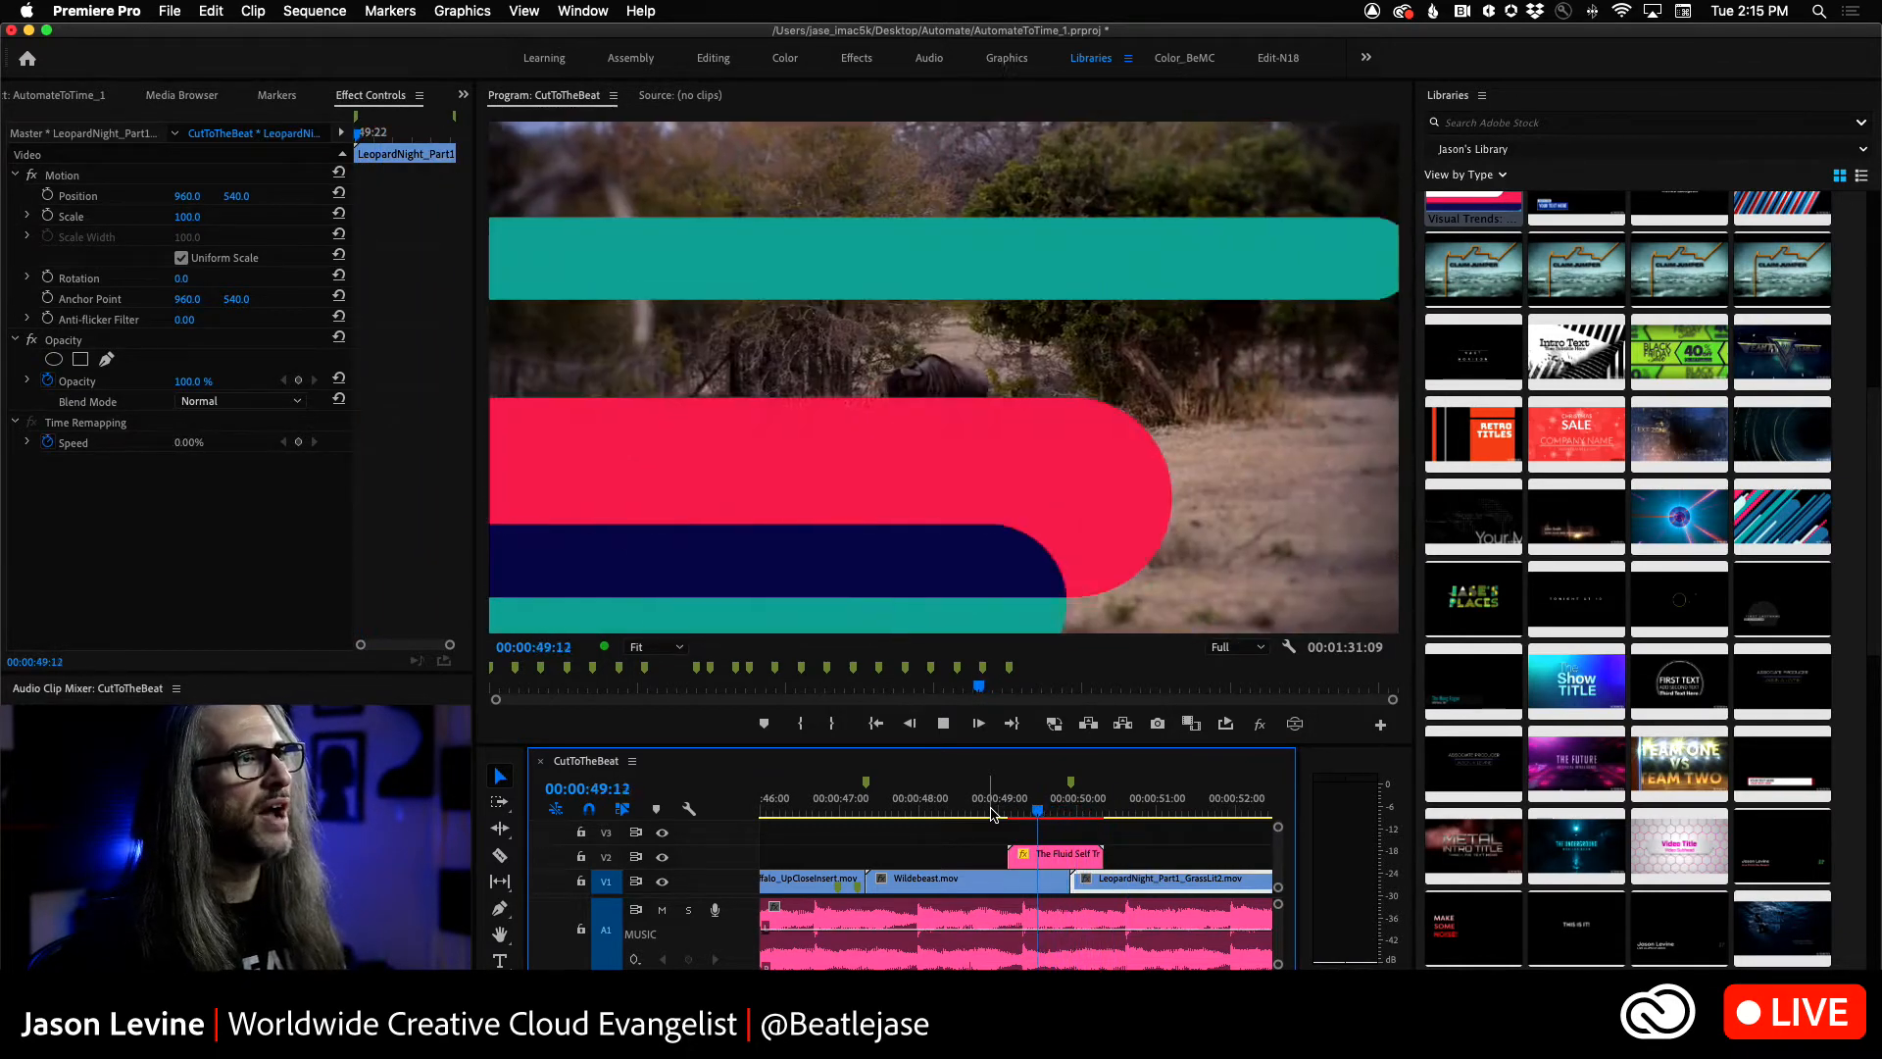
{"action": "key", "text": "l"}
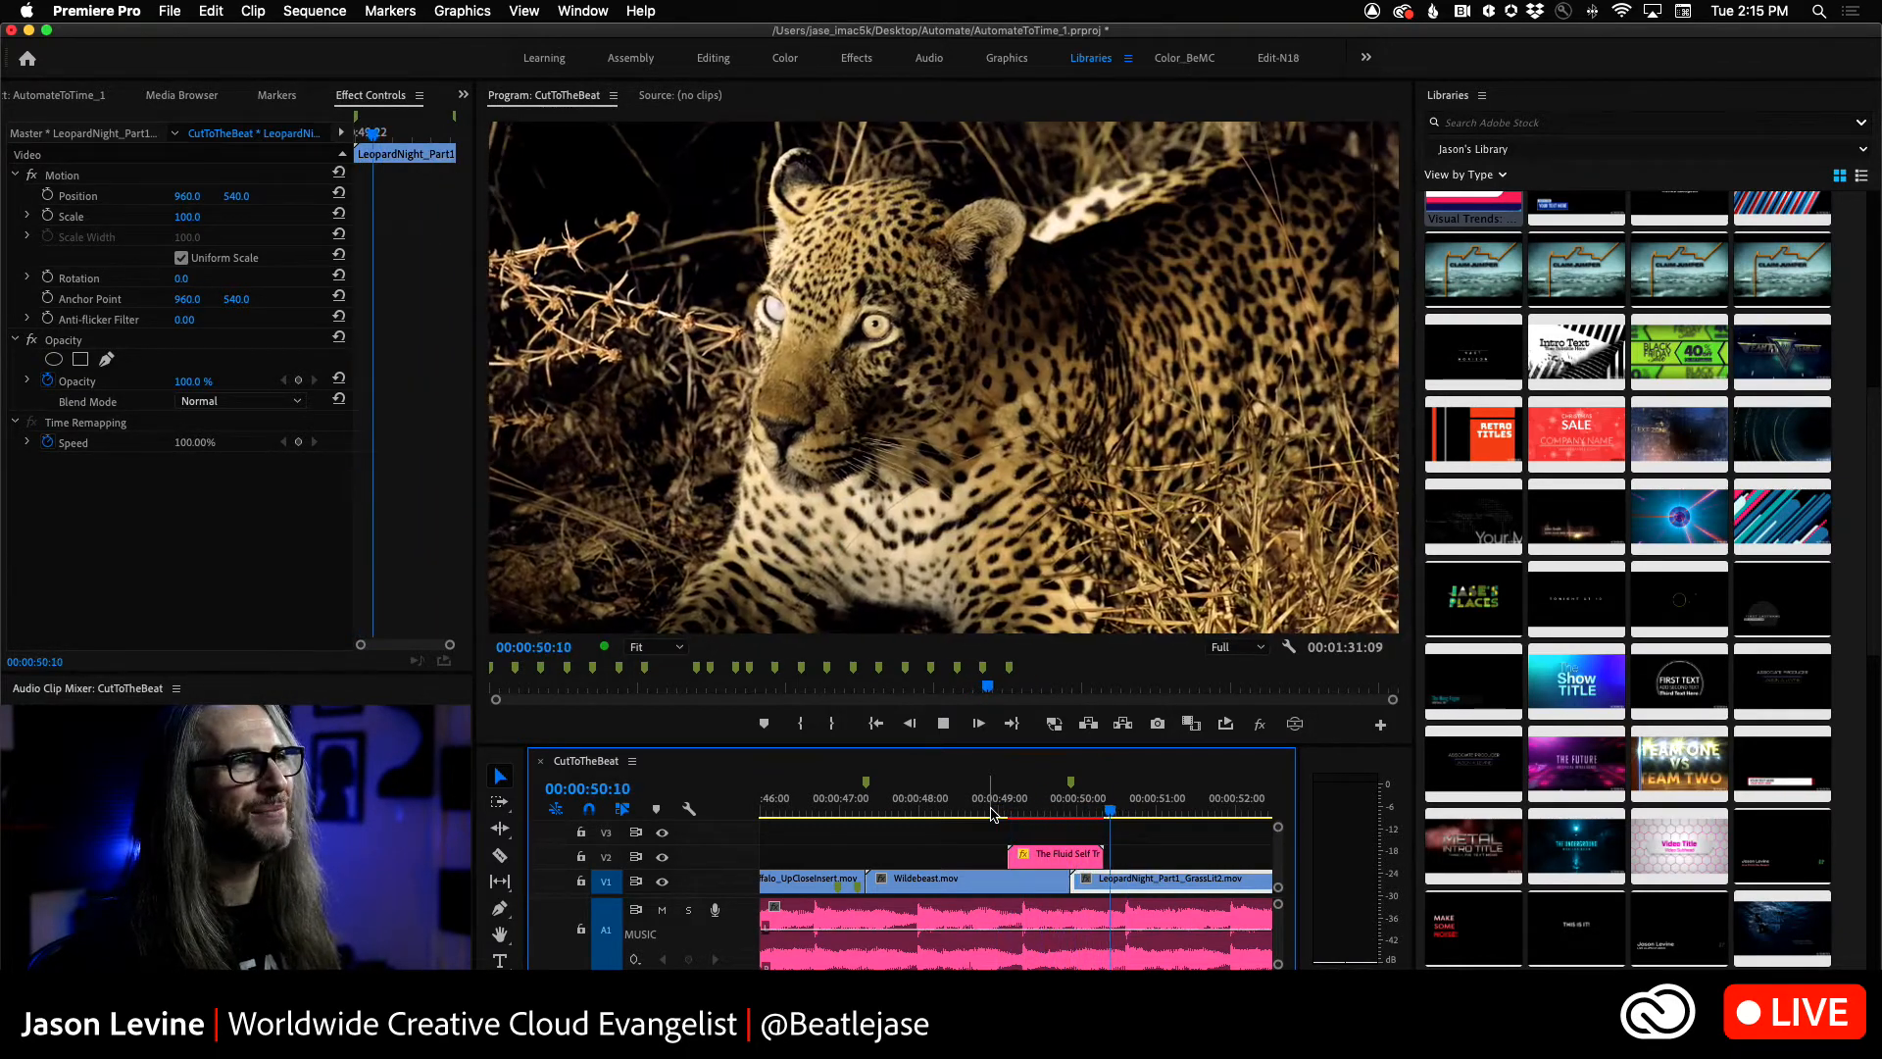
{"action": "key", "text": "j"}
{"action": "key", "text": "l"}
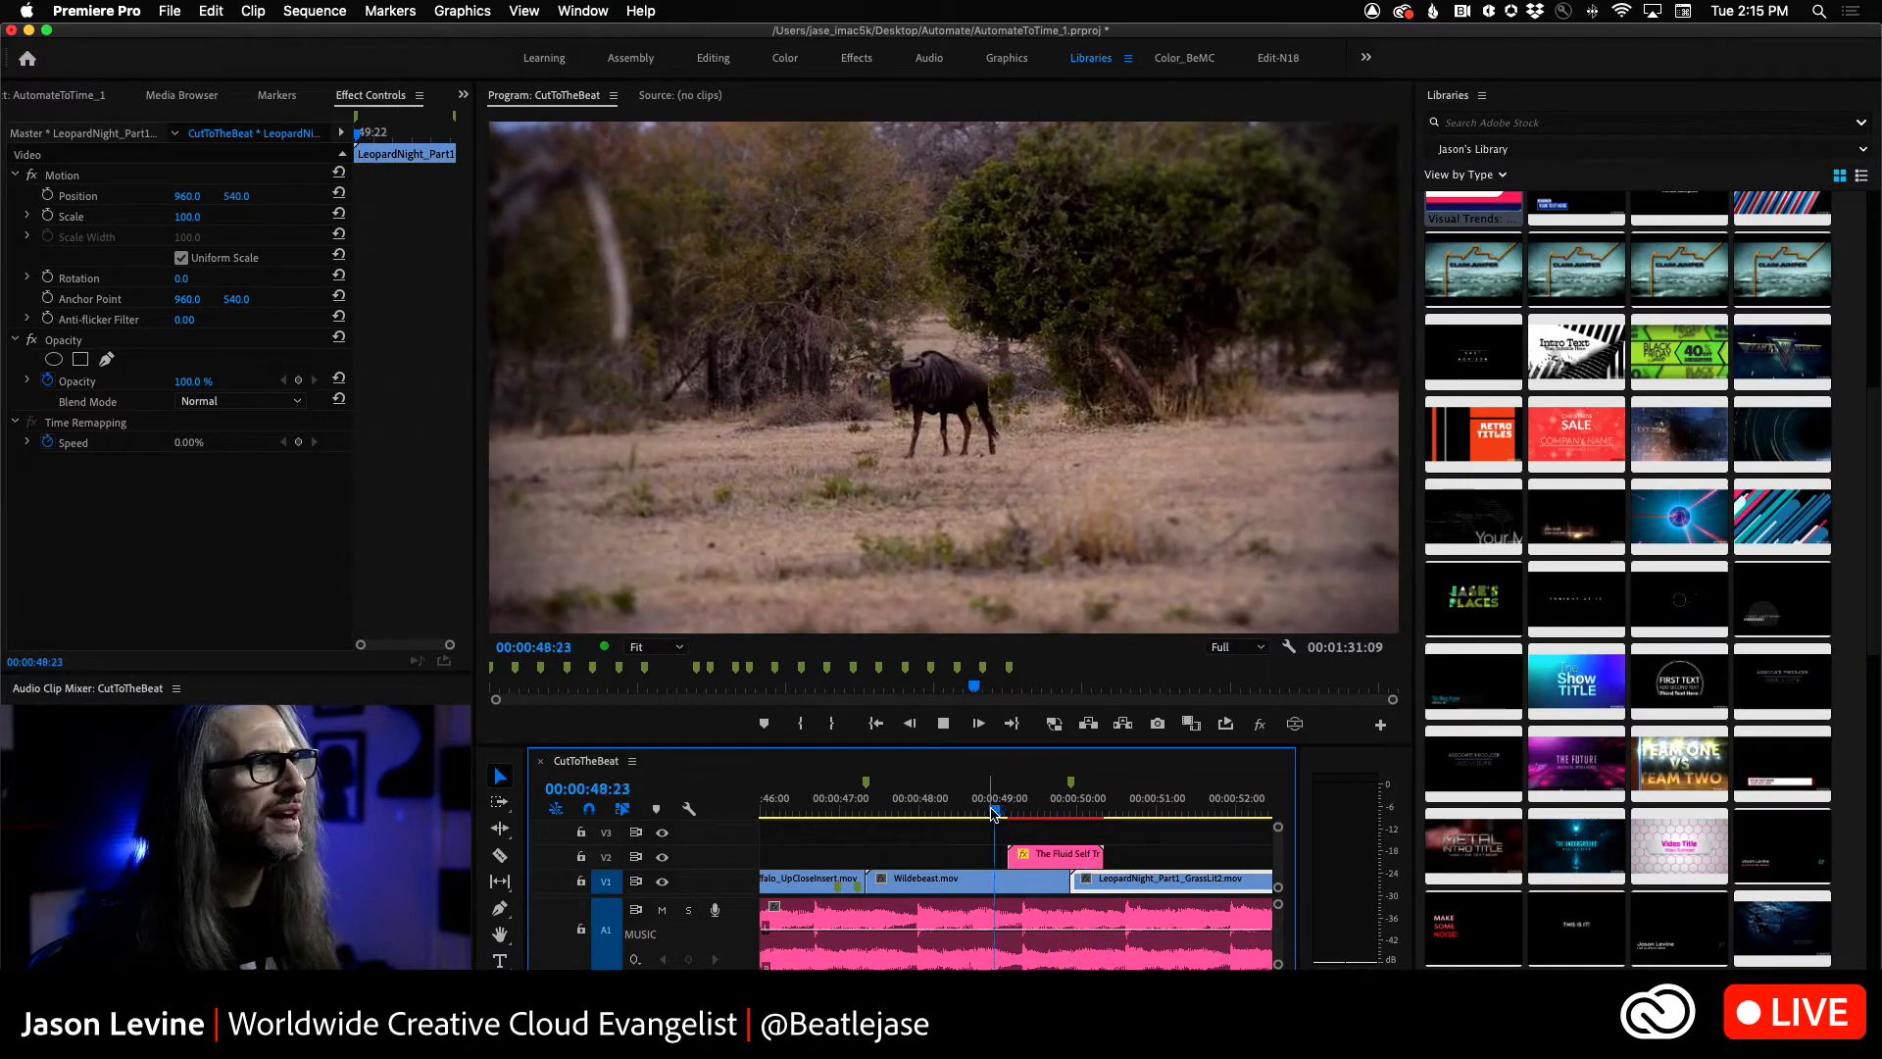
- Play the Fluid Self transition over the Wildebeast-to-leopard cut in reverse, and forward again
{"action": "key", "text": "j"}
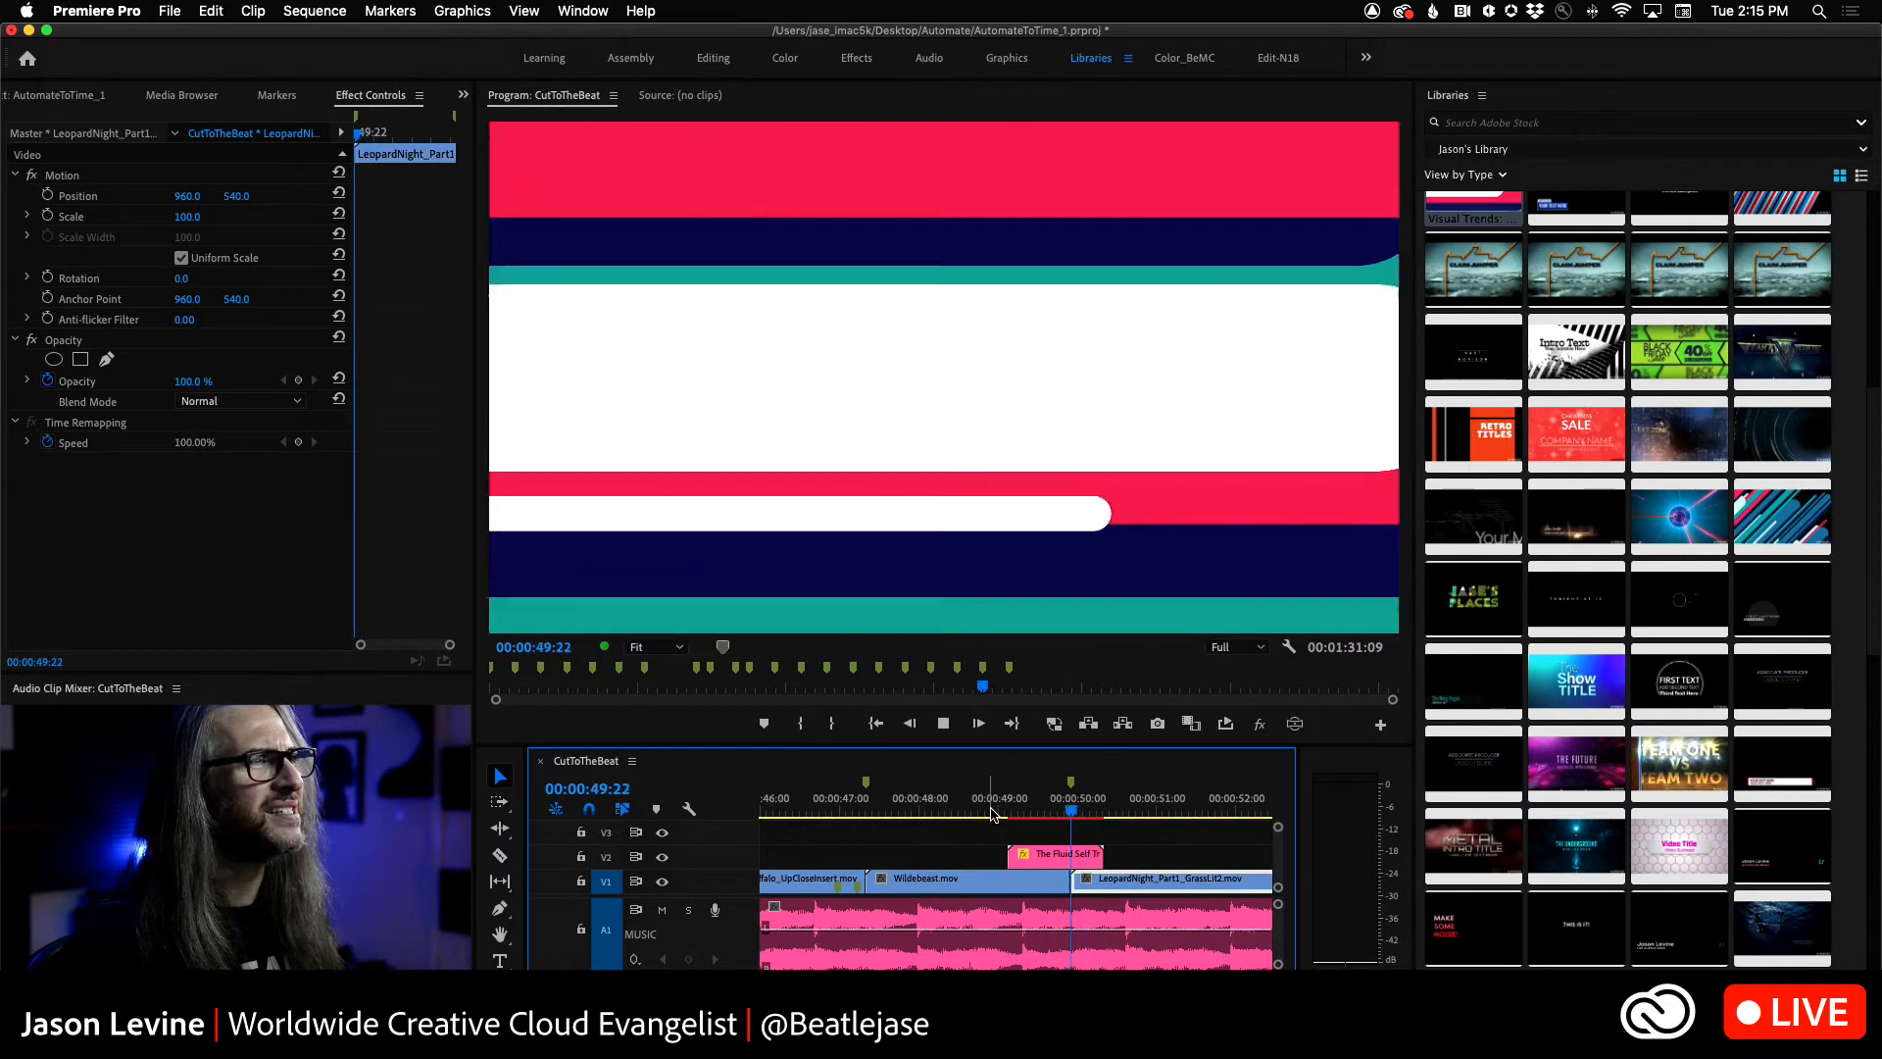
{"action": "key", "text": "k"}
{"action": "key", "text": "l"}
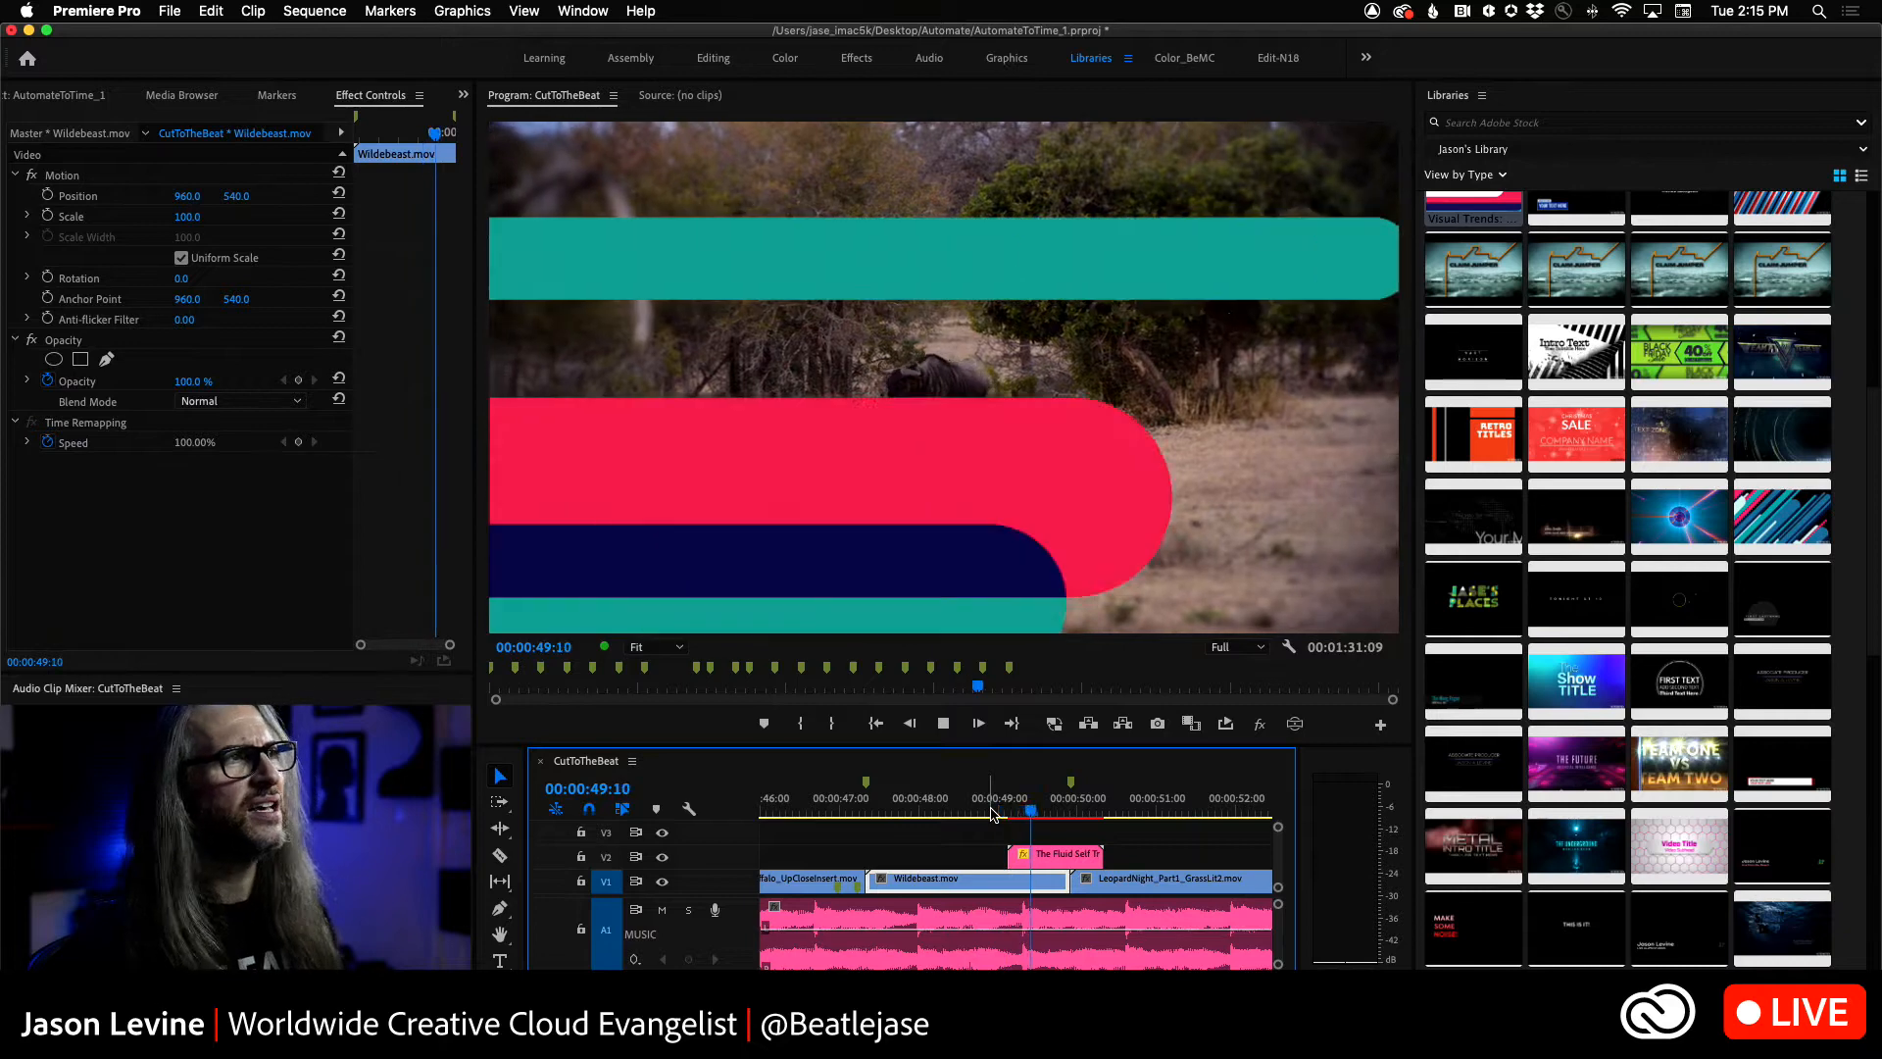
{"action": "key", "text": "k"}
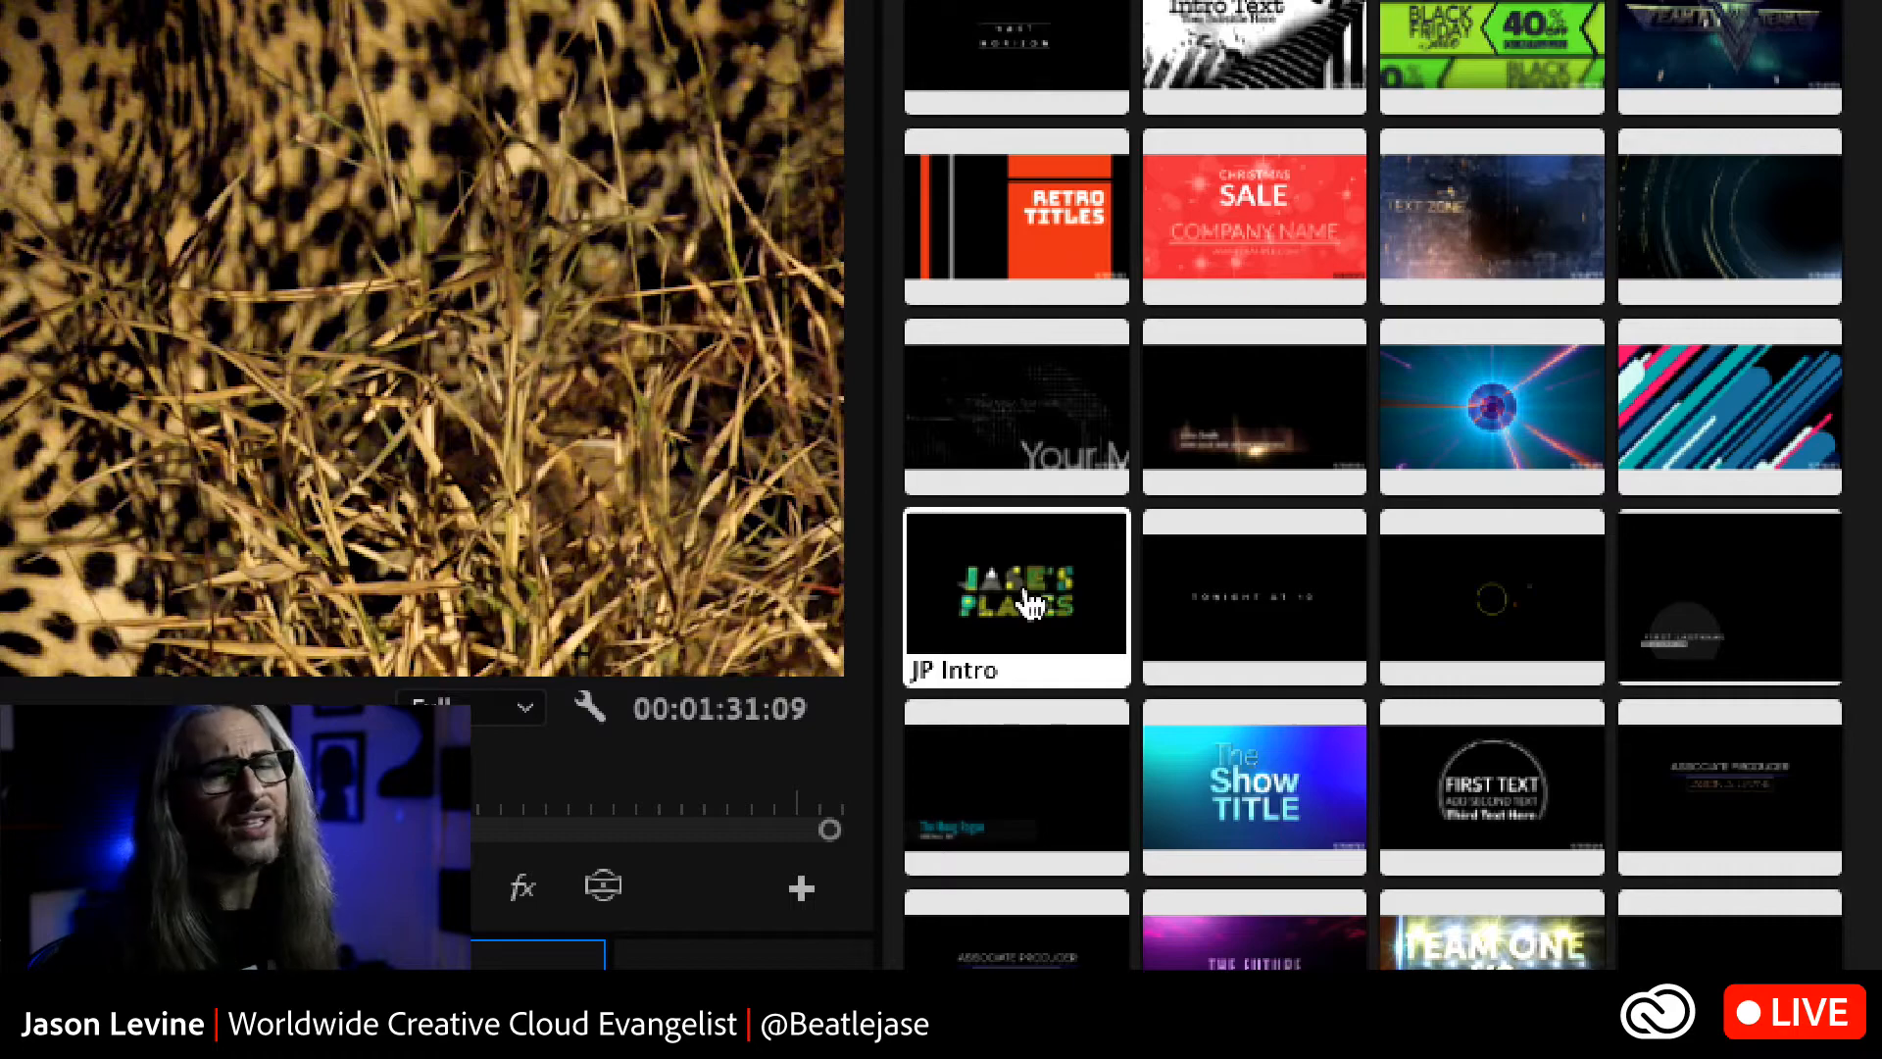
- Place the JP Intro motion graphics template on track V3 above the leopard clip, just after the transition, and preview its opening frames
{"action": "mouse_move", "coordinate": [1029, 603]}
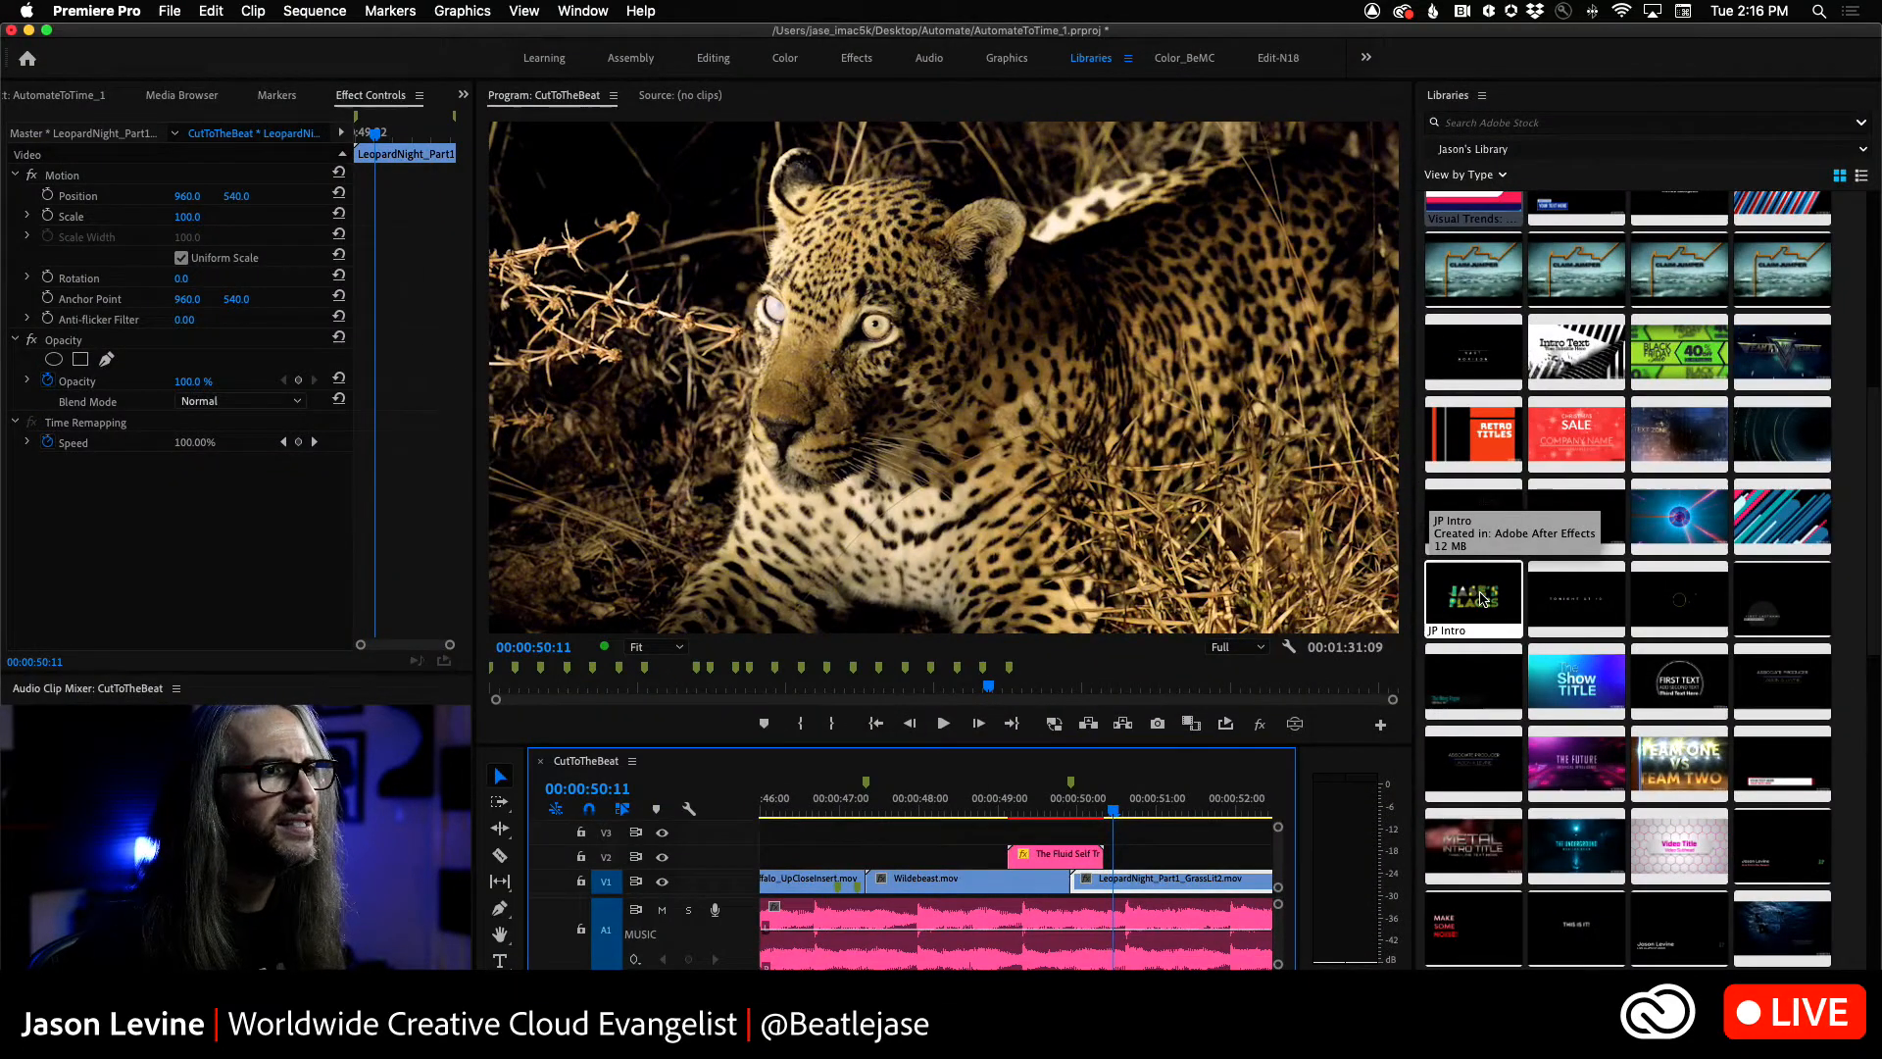
{"action": "left_click_drag", "start_coordinate": [1030, 603], "coordinate": [1109, 836]}
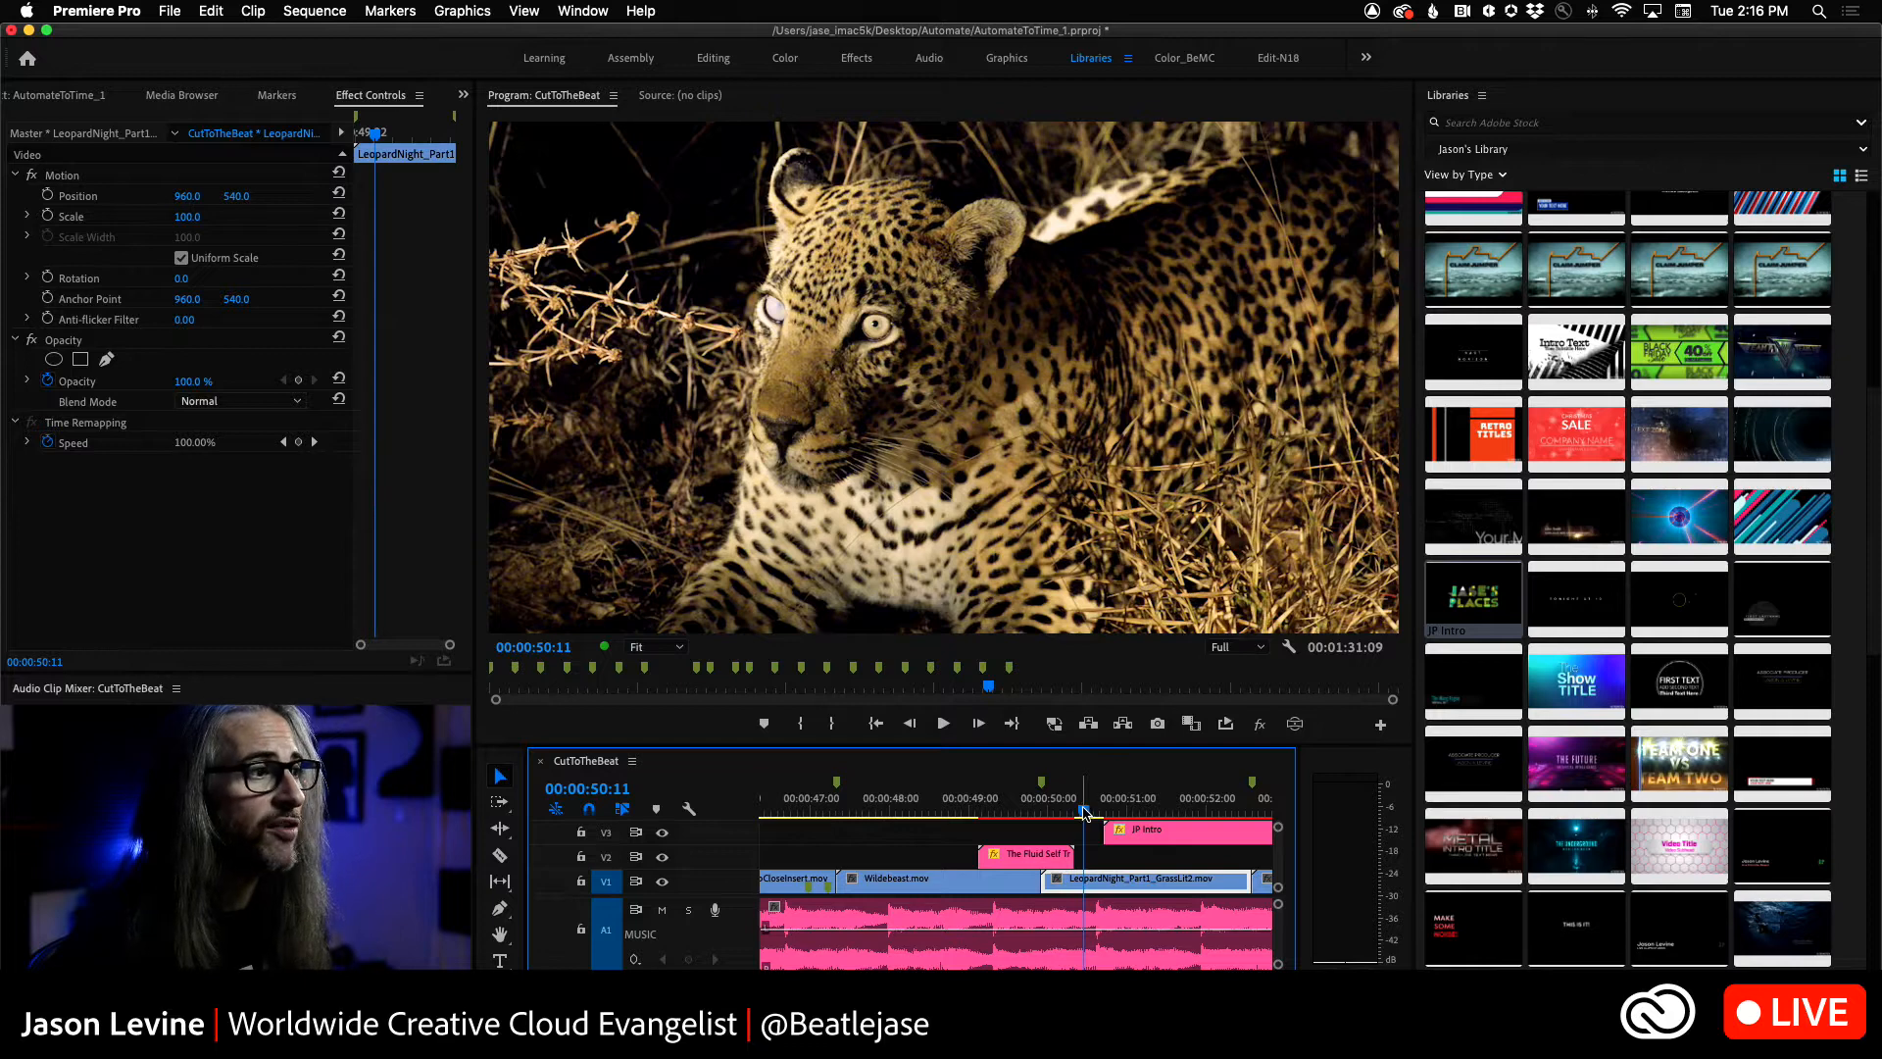
{"action": "left_click_drag", "start_coordinate": [1085, 811], "coordinate": [1100, 812]}
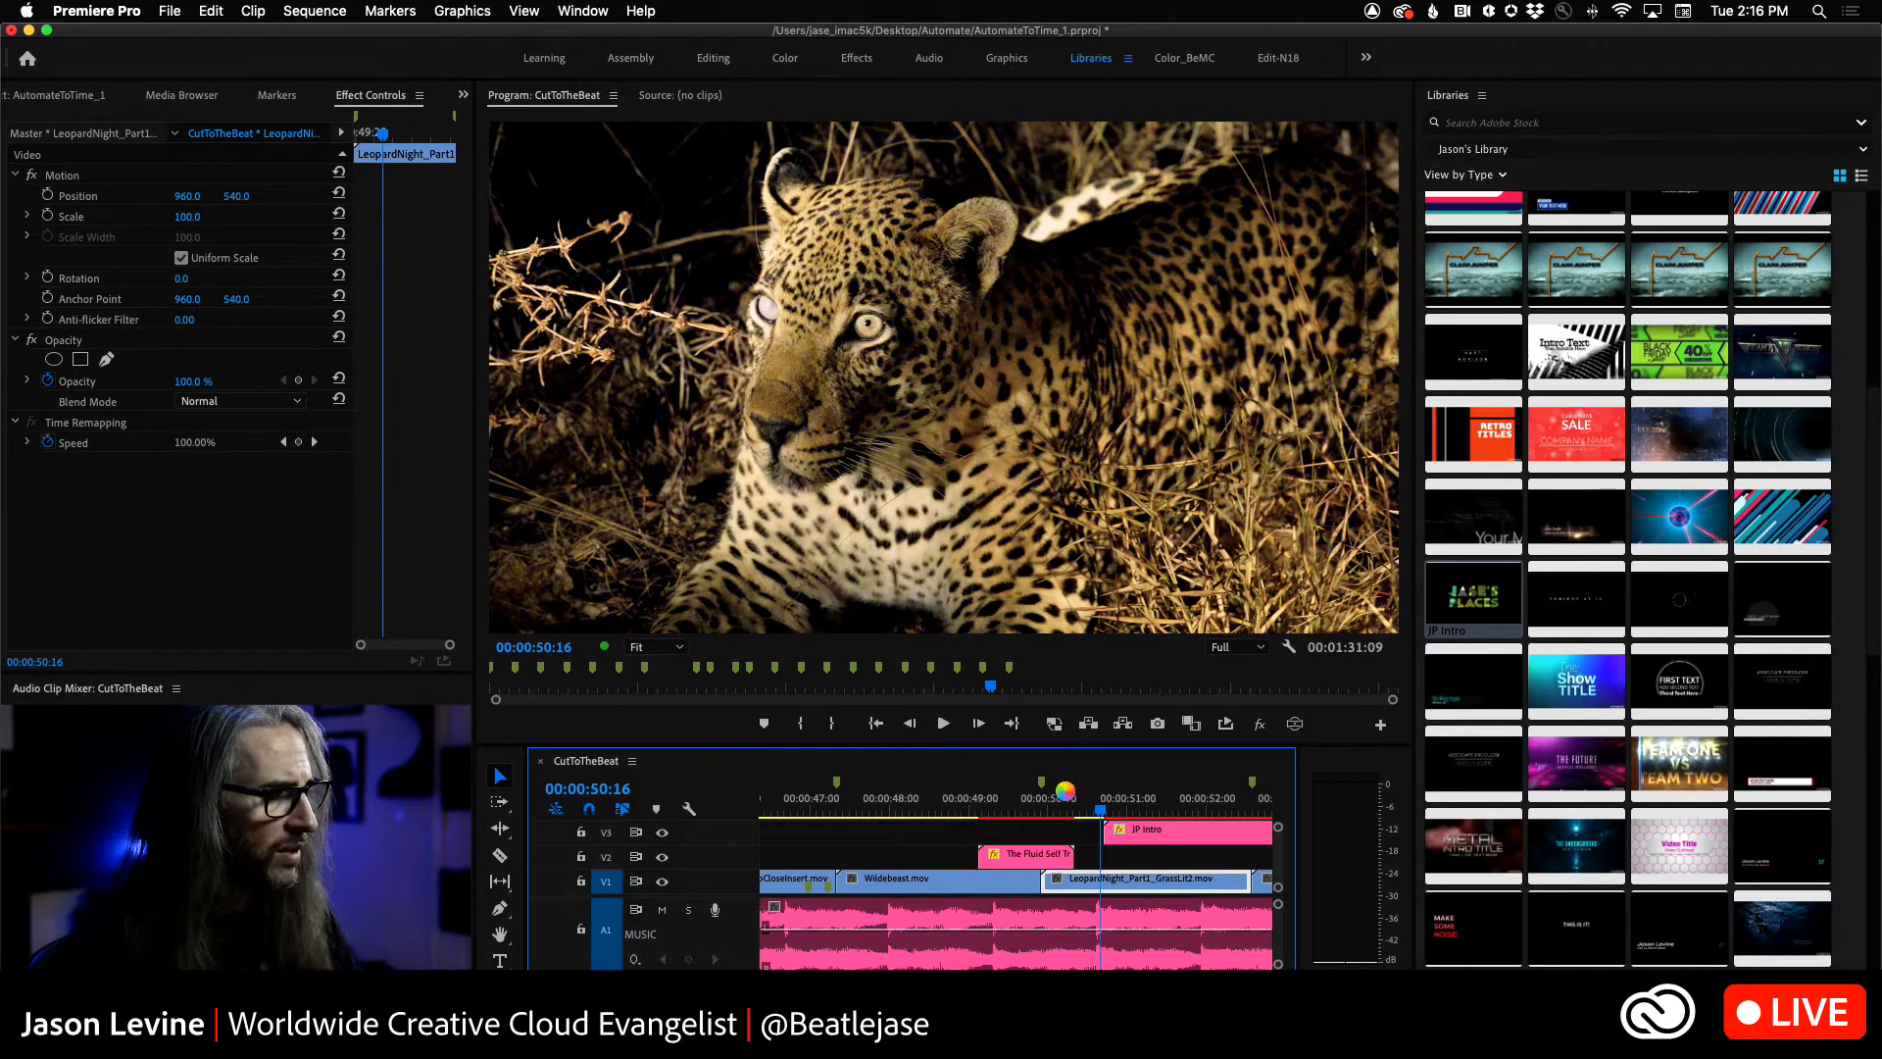
{"action": "left_click", "coordinate": [1128, 798]}
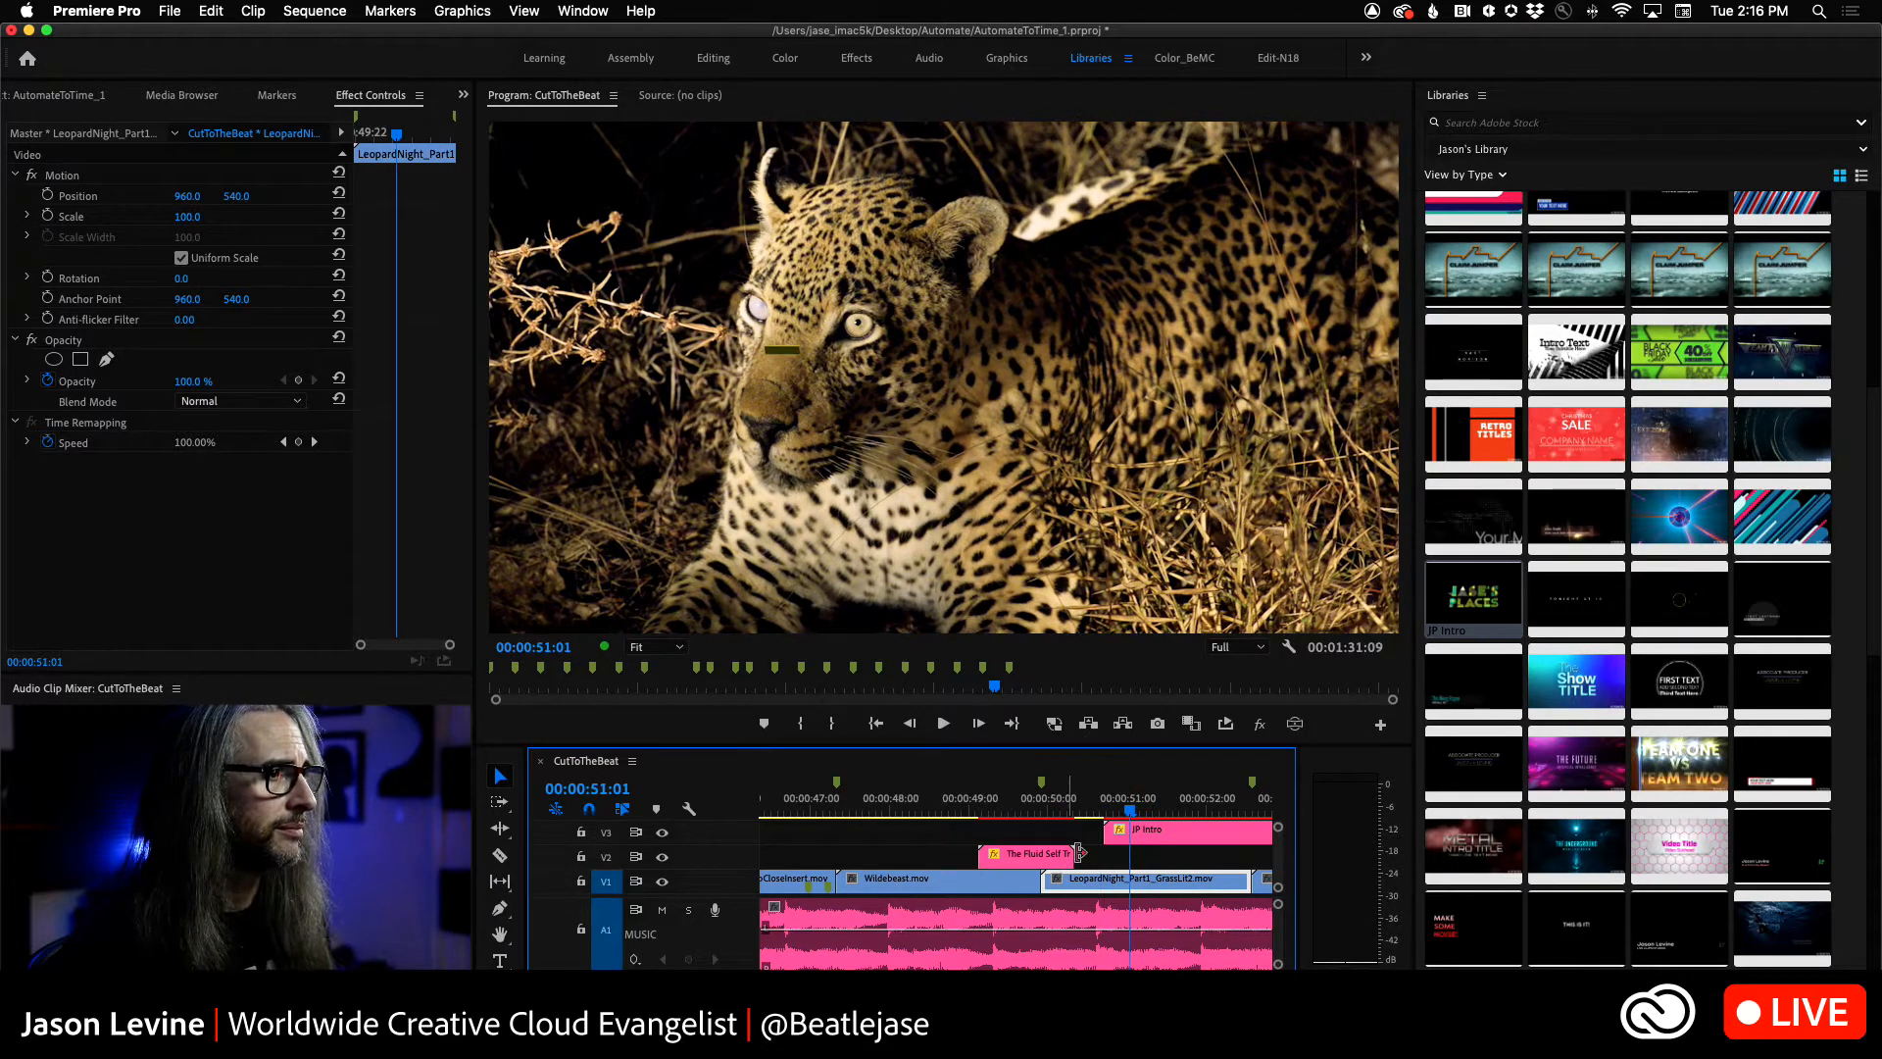
{"action": "left_click_drag", "start_coordinate": [1132, 811], "coordinate": [1133, 809]}
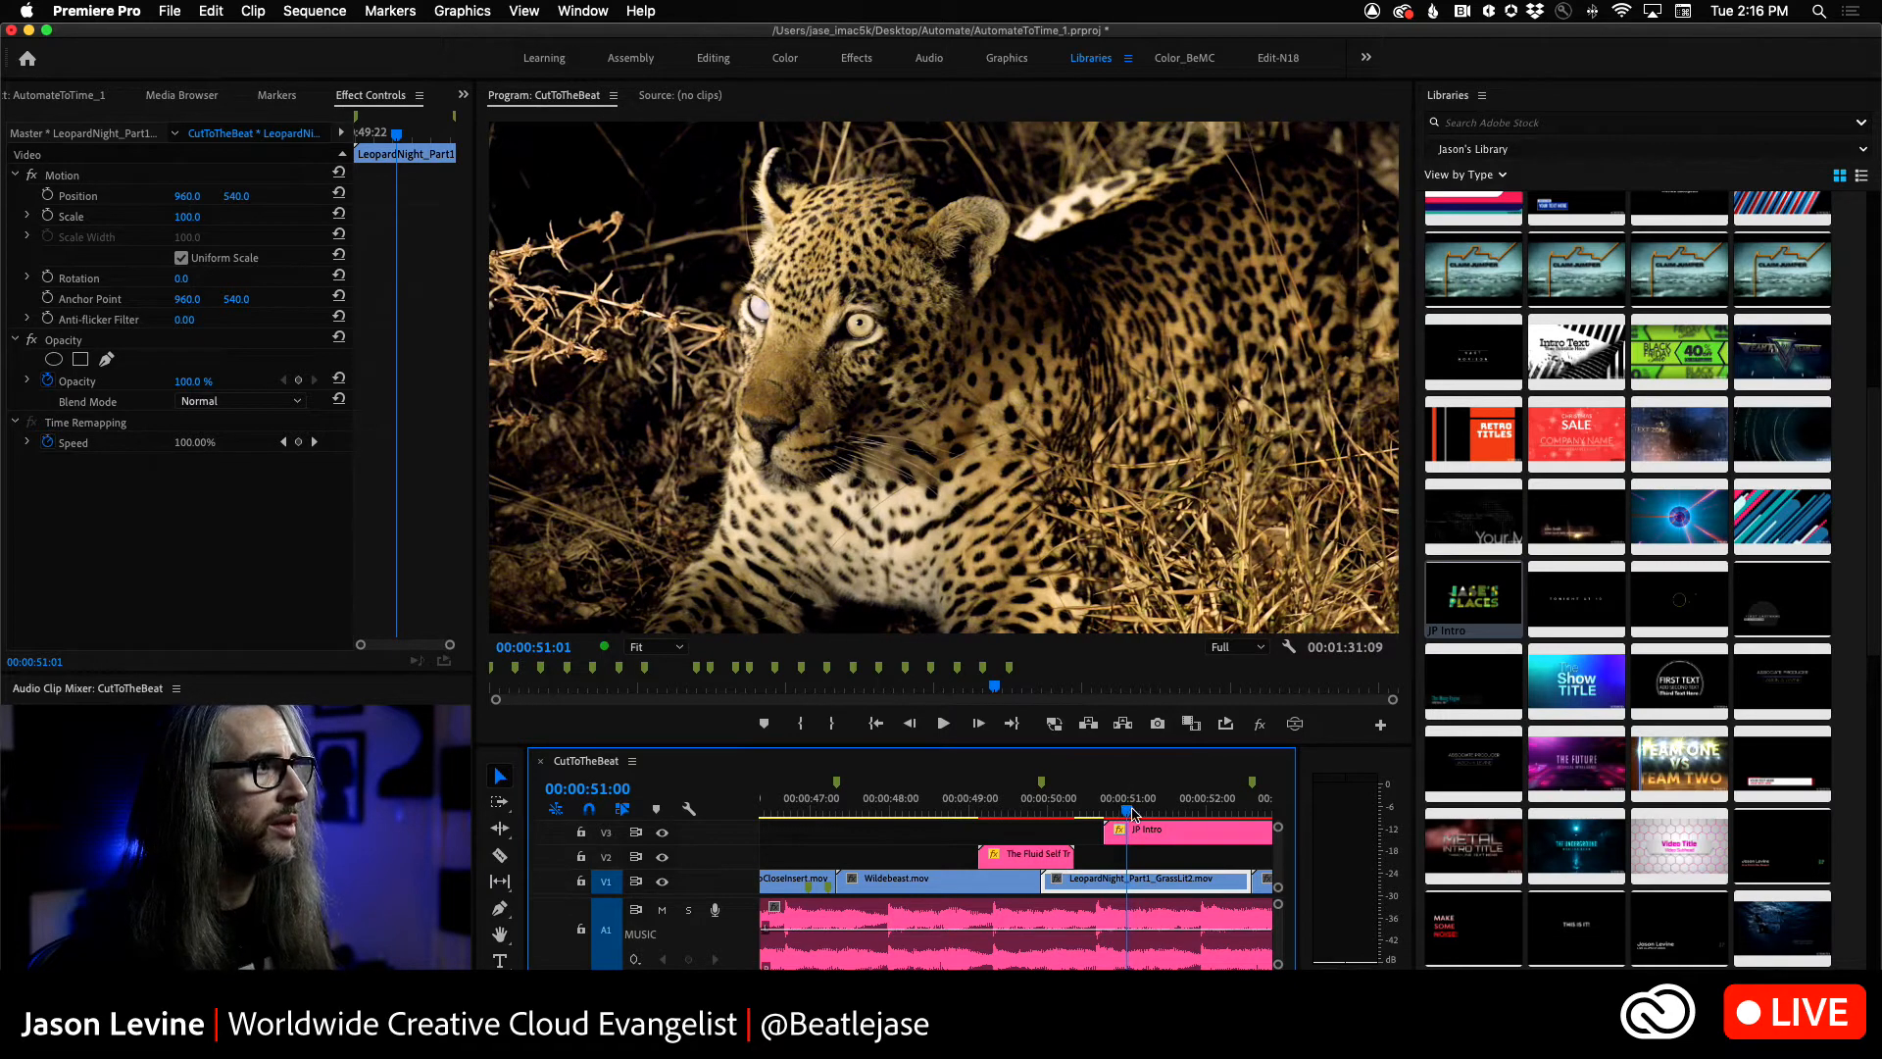
{"action": "left_click", "coordinate": [1166, 810]}
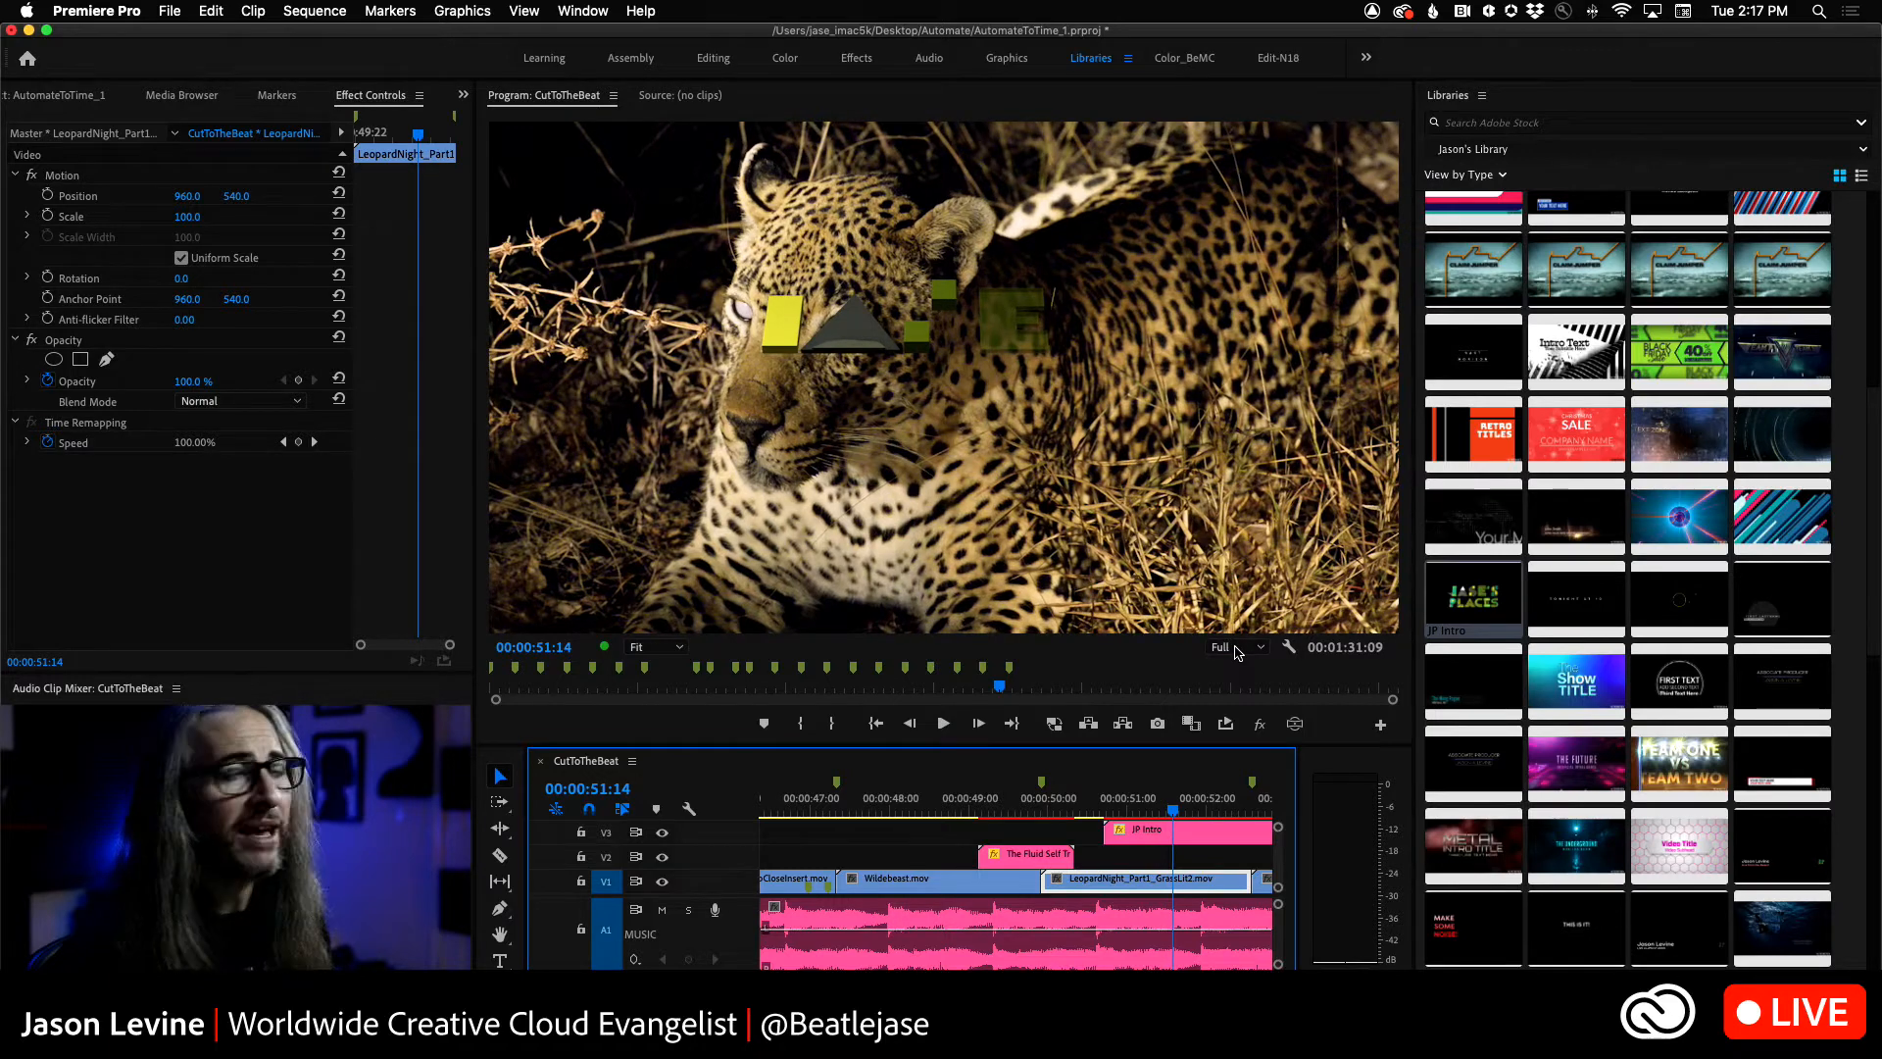
- Set the program playback resolution to 1/4 and preview the JP Intro title from near 00:00:51:01
{"action": "left_click", "coordinate": [1239, 647]}
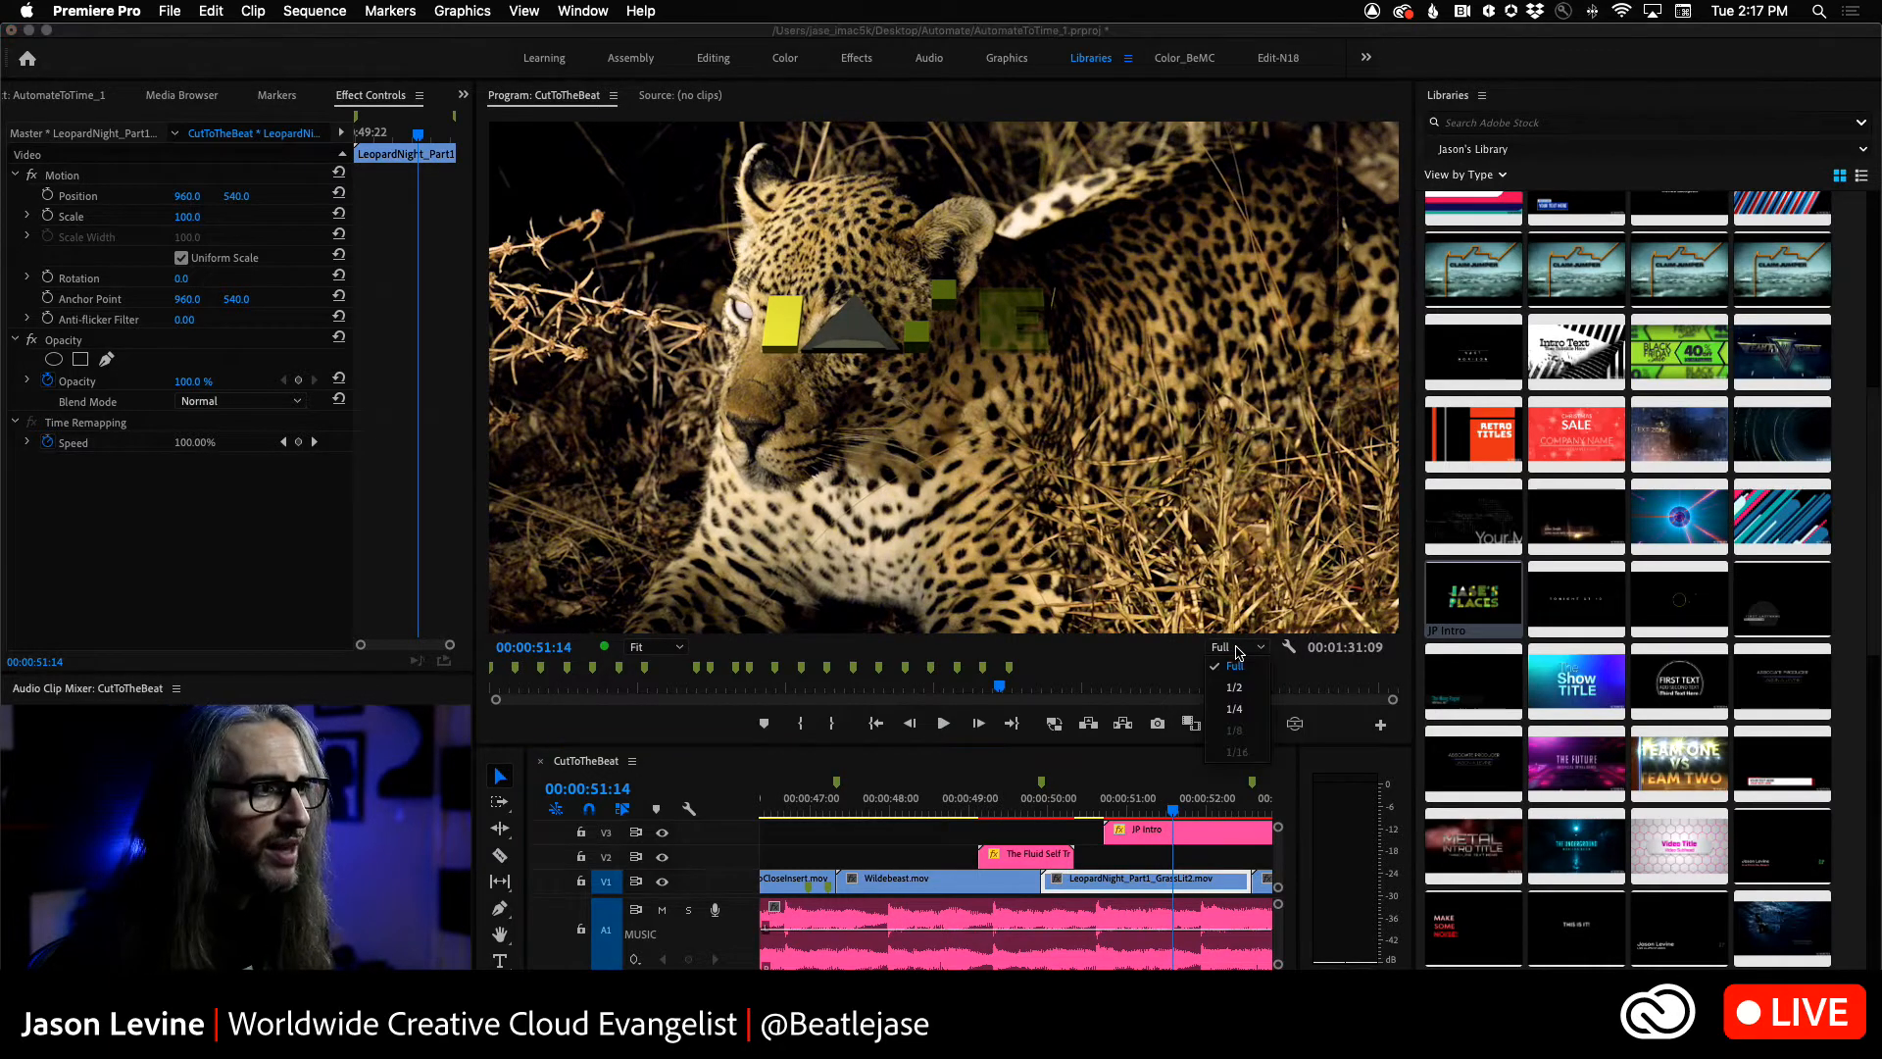
{"action": "left_click", "coordinate": [1233, 691]}
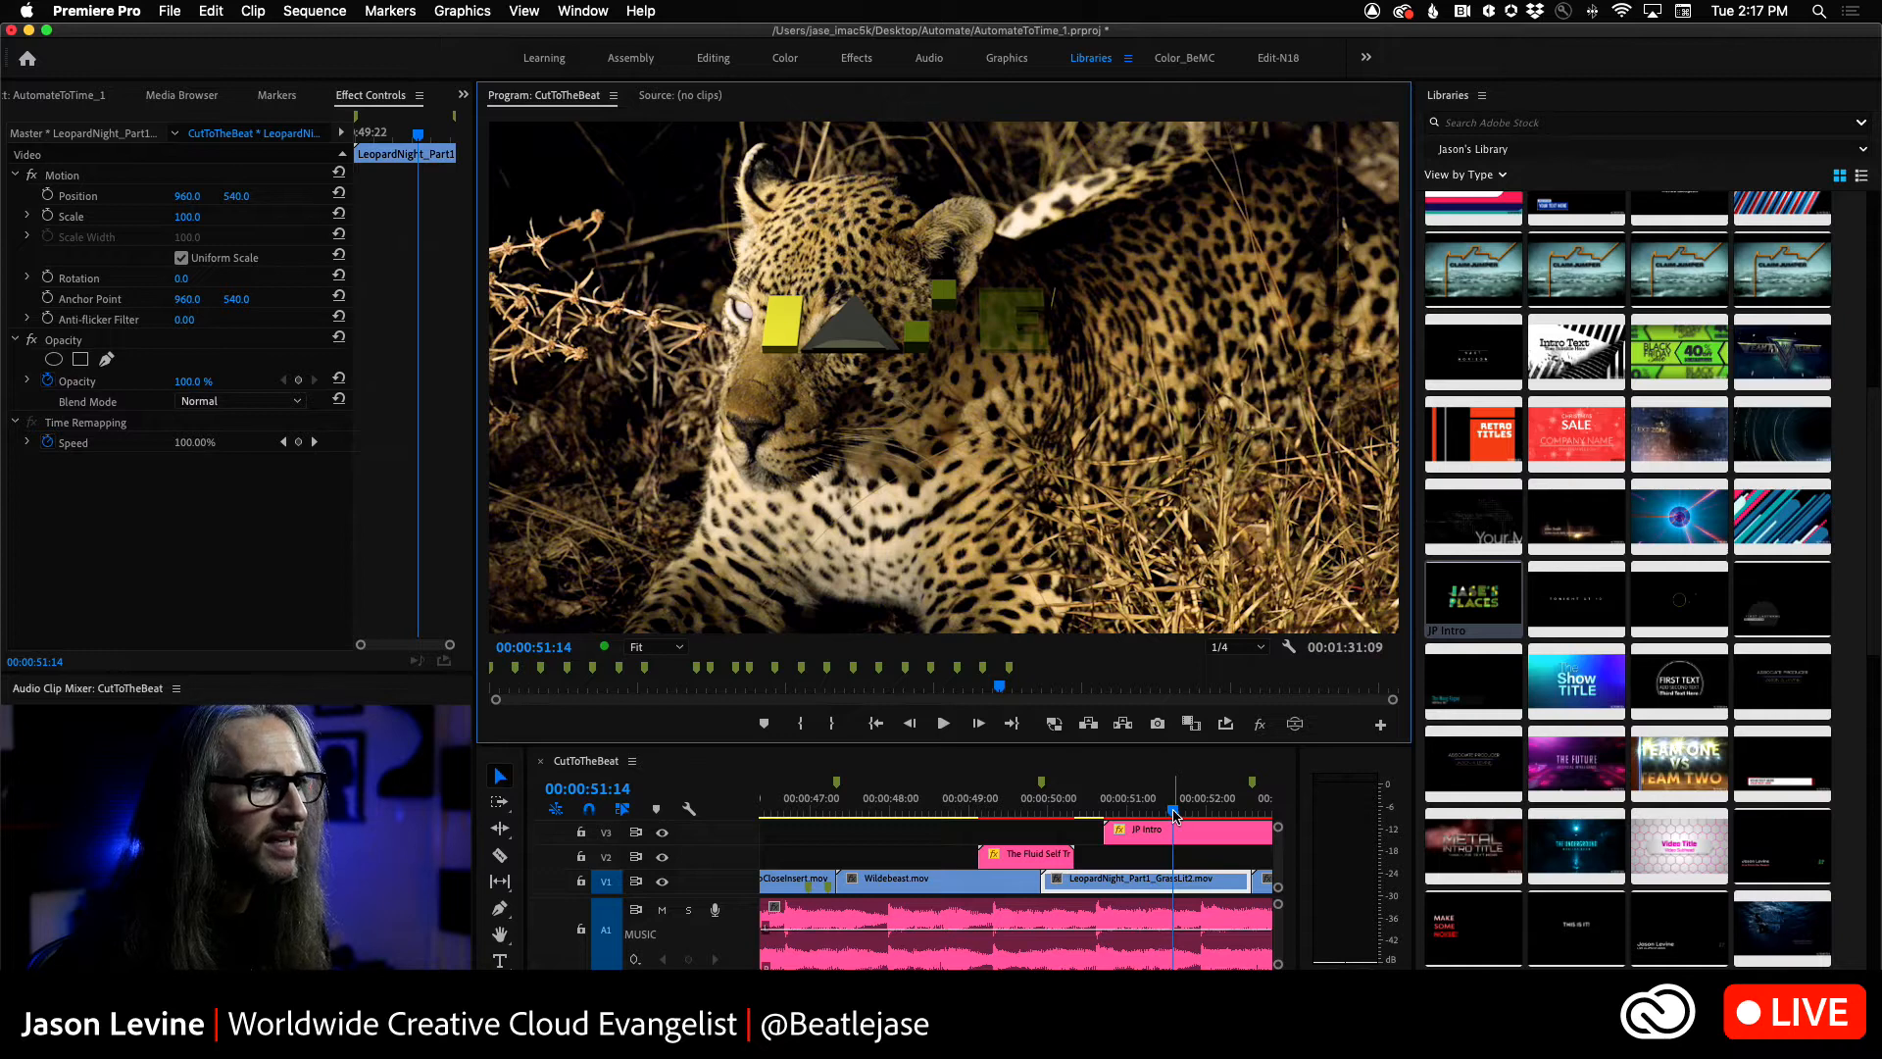
{"action": "left_click_drag", "start_coordinate": [1171, 814], "coordinate": [1150, 814]}
{"action": "key", "text": "space"}
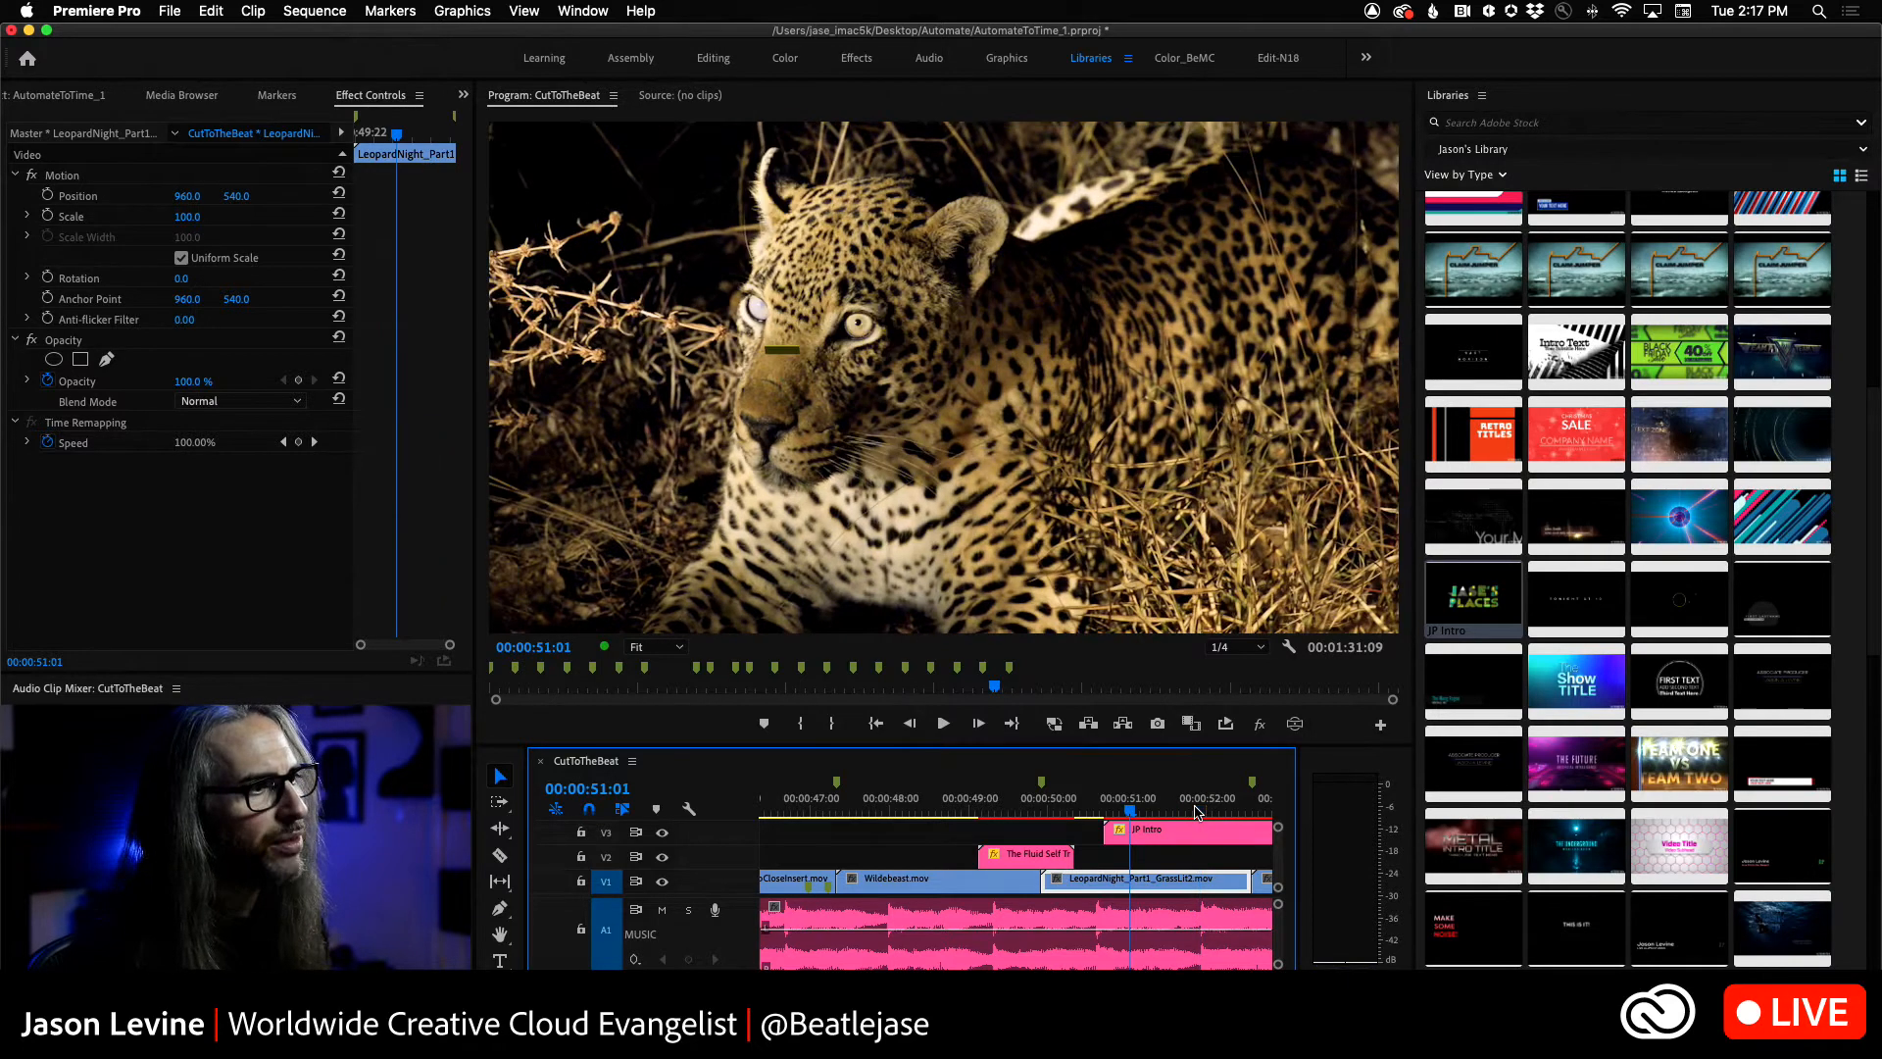
- Scrub the JP Intro title animation to 00:00:52:12 and inspect that frame in an enlarged program view
{"action": "left_click_drag", "start_coordinate": [1129, 812], "coordinate": [1226, 818]}
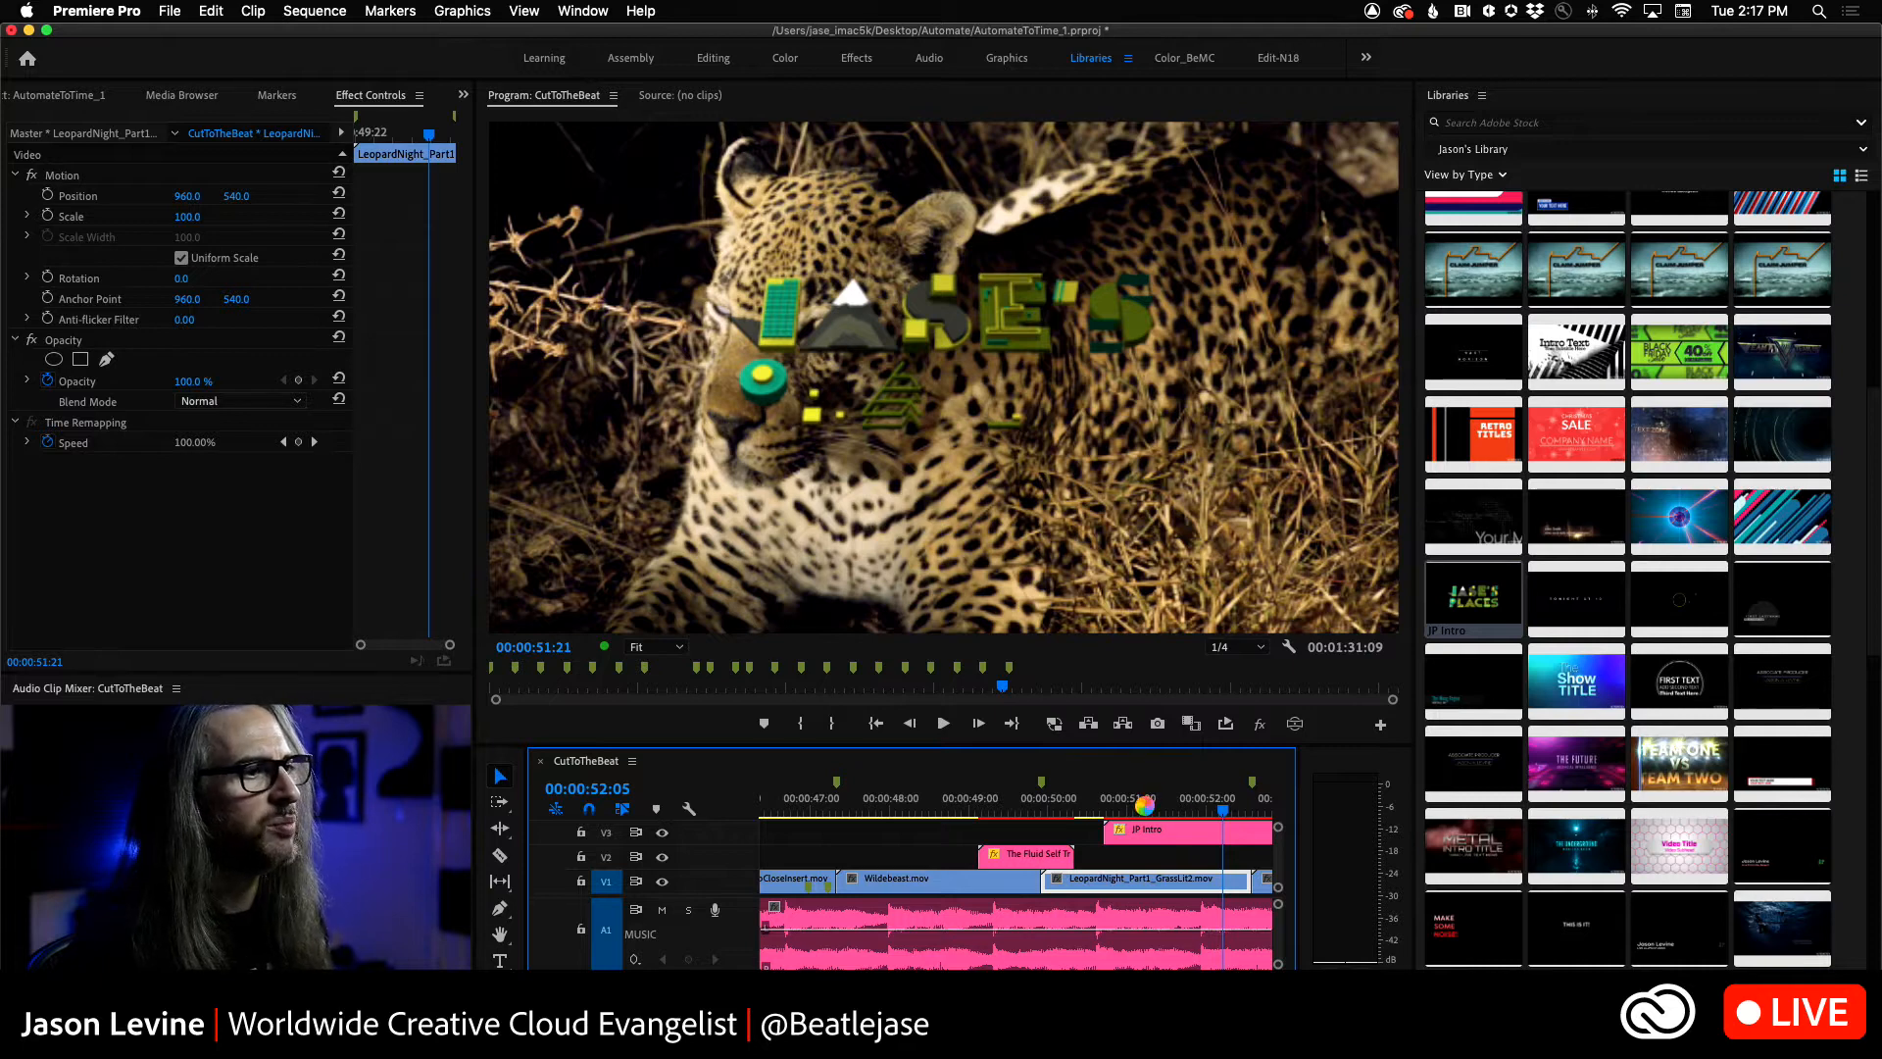
{"action": "left_click", "coordinate": [1162, 810]}
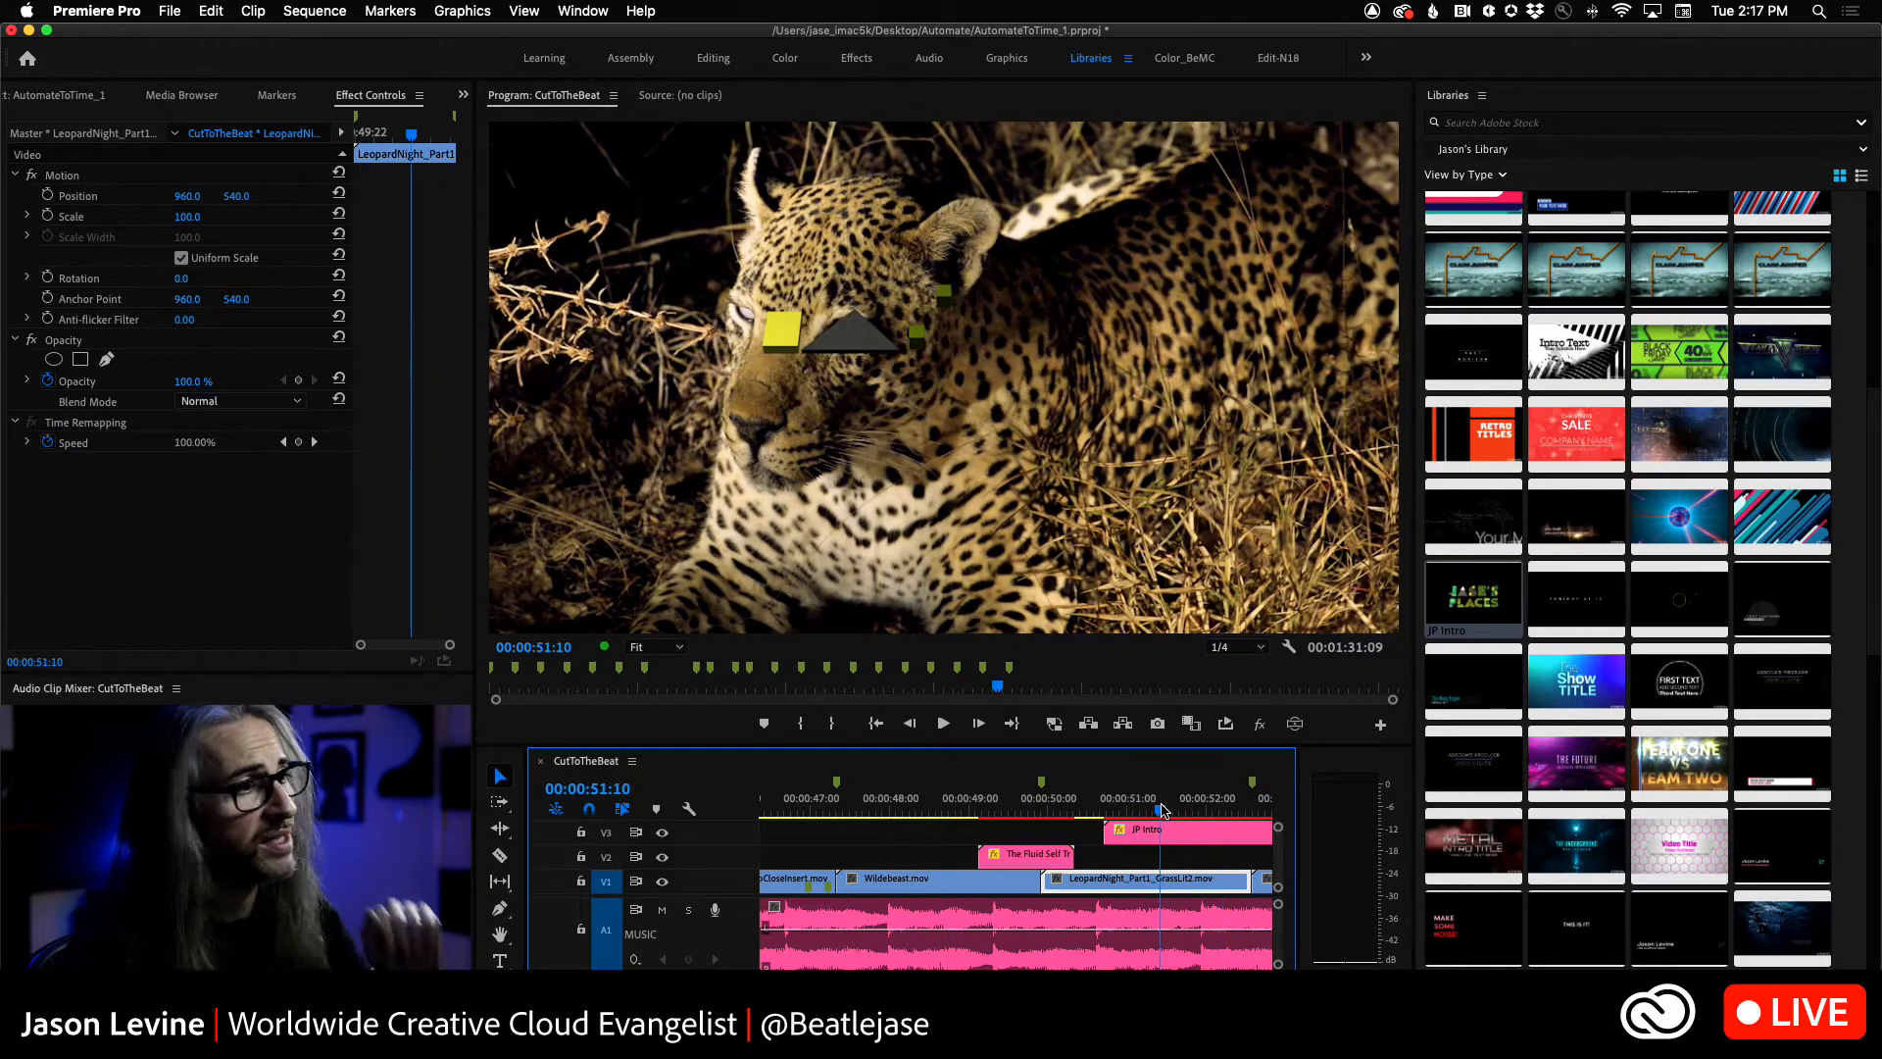
{"action": "left_click_drag", "start_coordinate": [1161, 810], "coordinate": [1247, 816]}
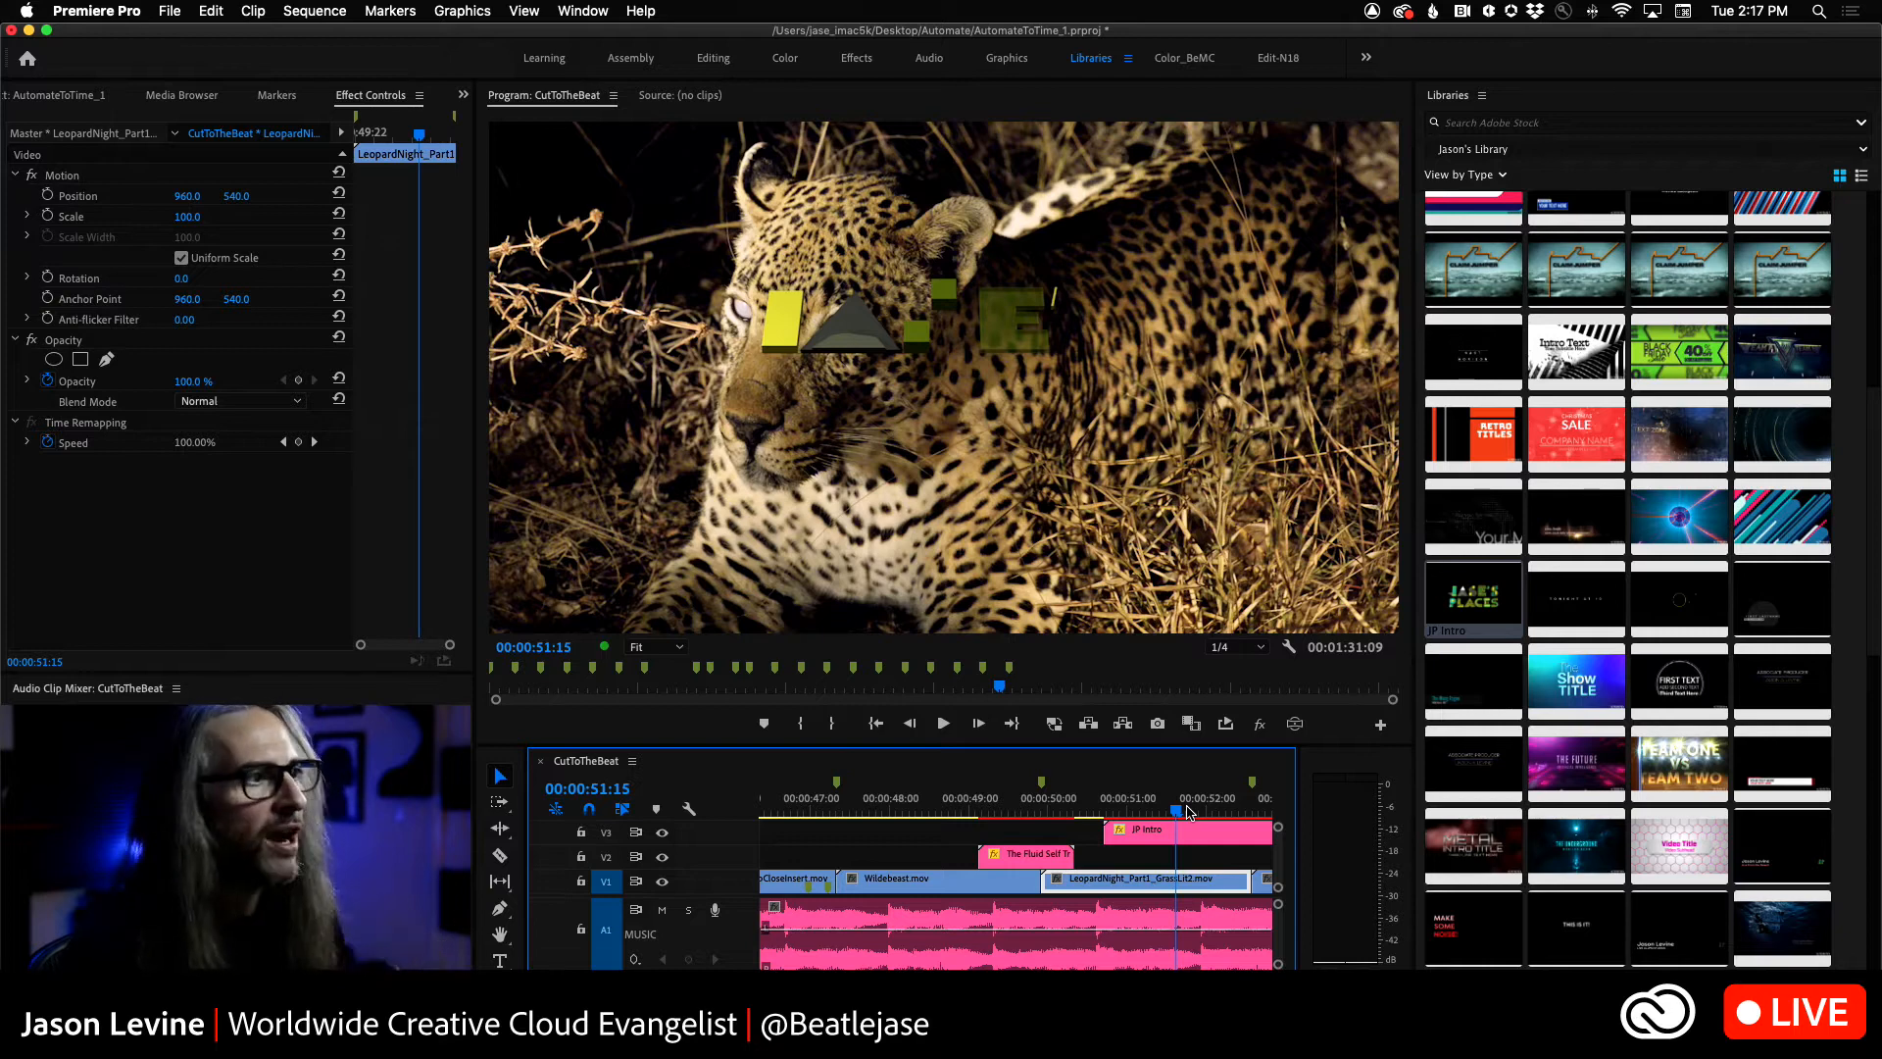
{"action": "left_click_drag", "start_coordinate": [1188, 812], "coordinate": [1248, 813]}
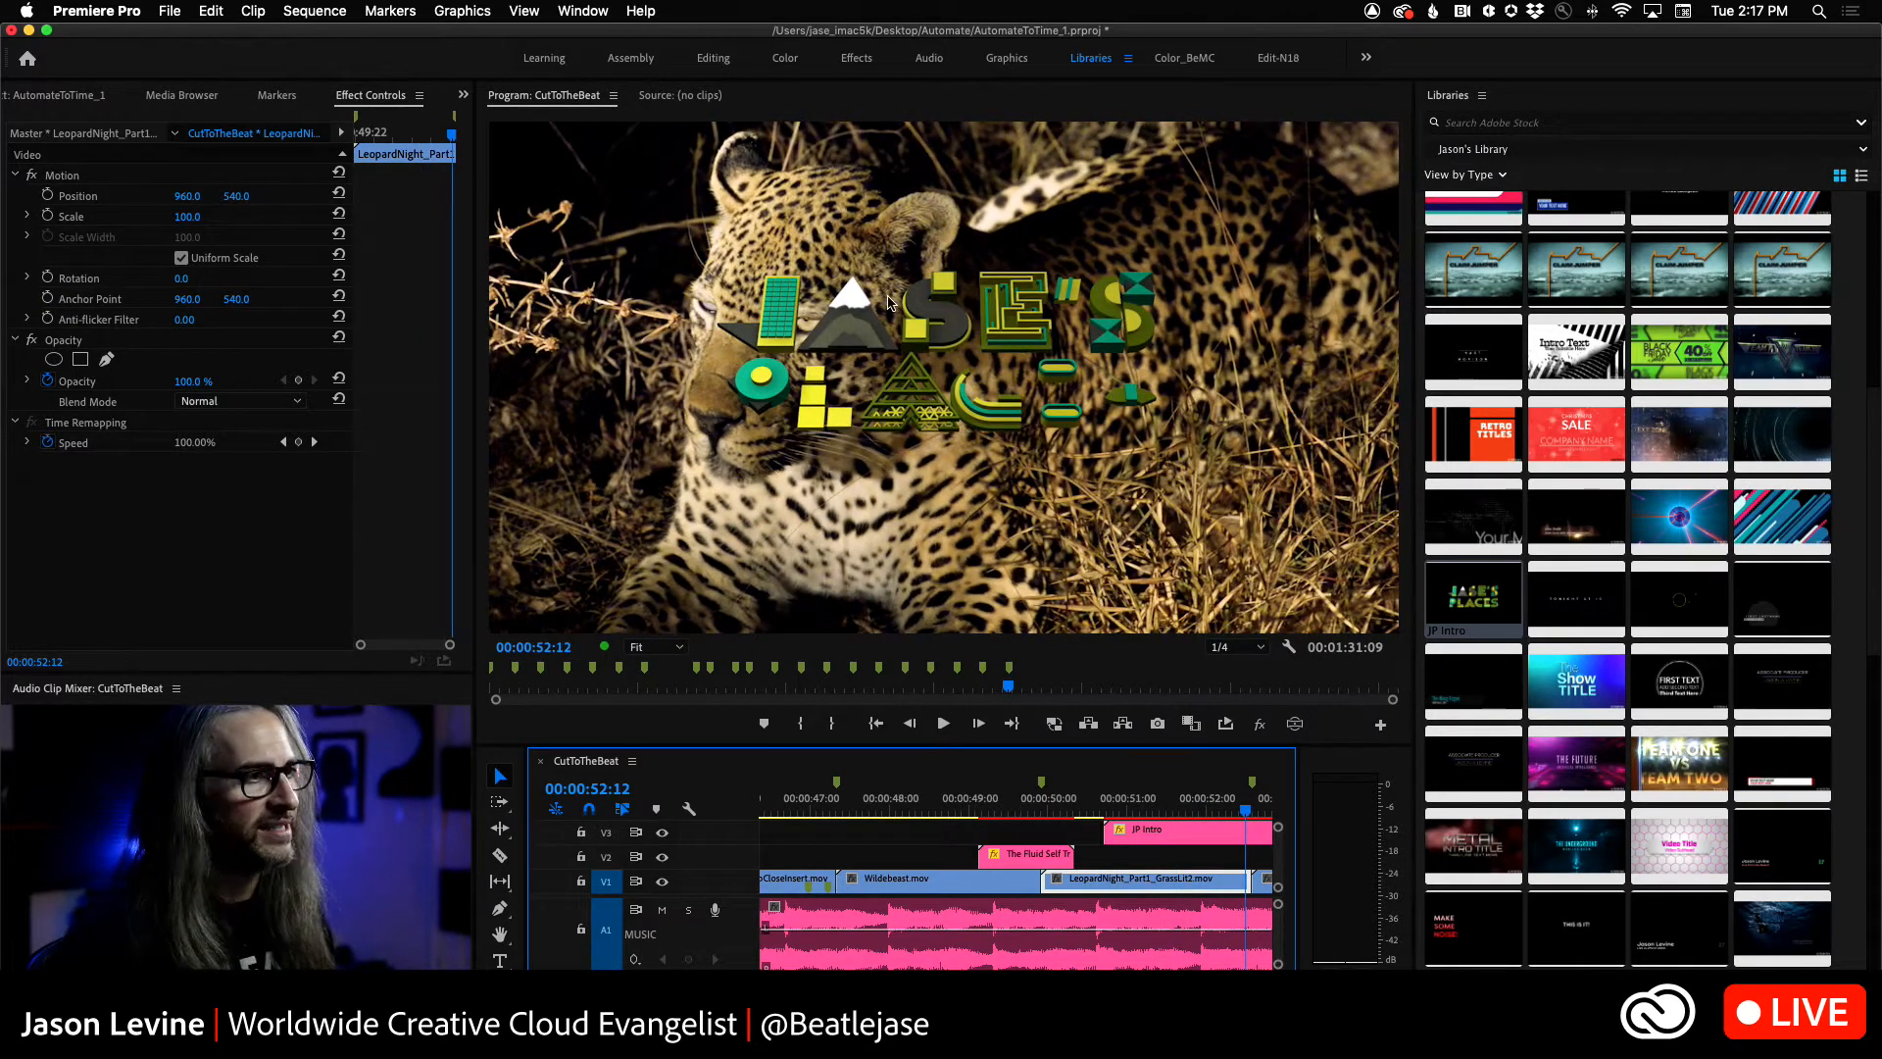
{"action": "key", "text": "grave"}
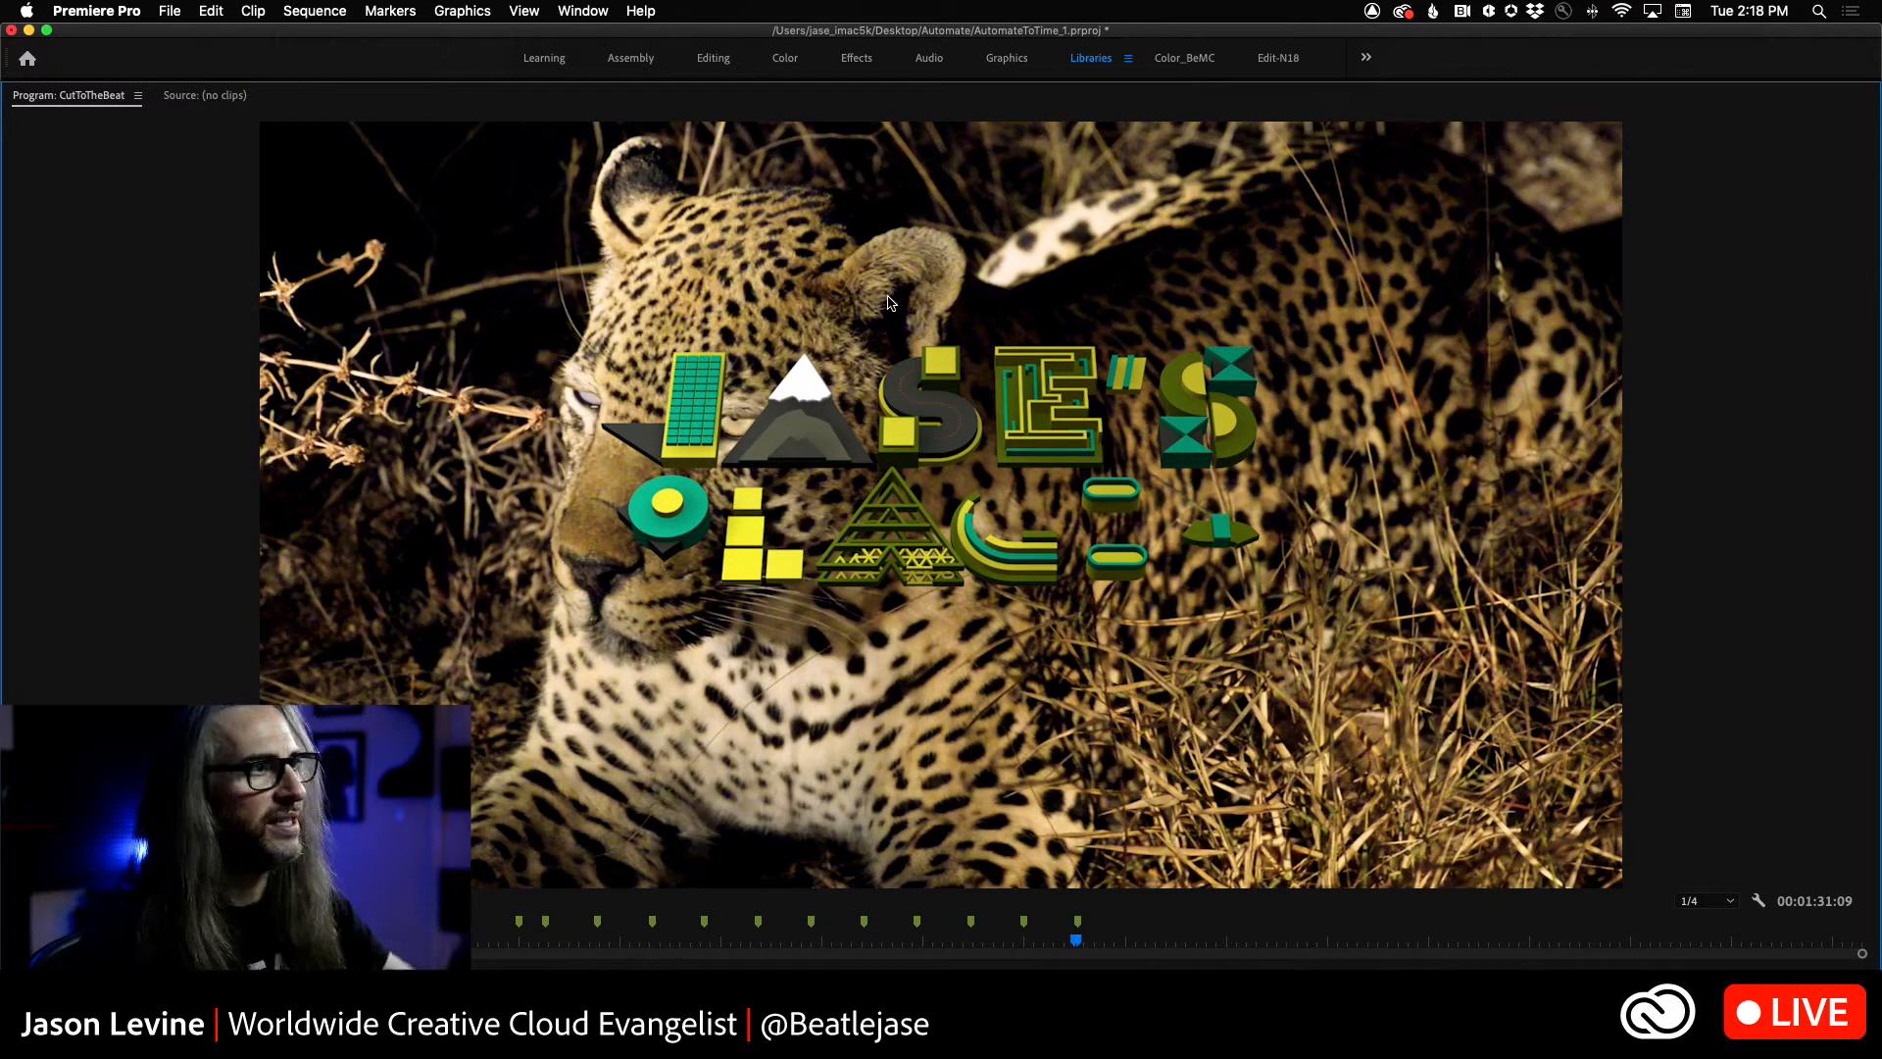
{"action": "key", "text": "grave"}
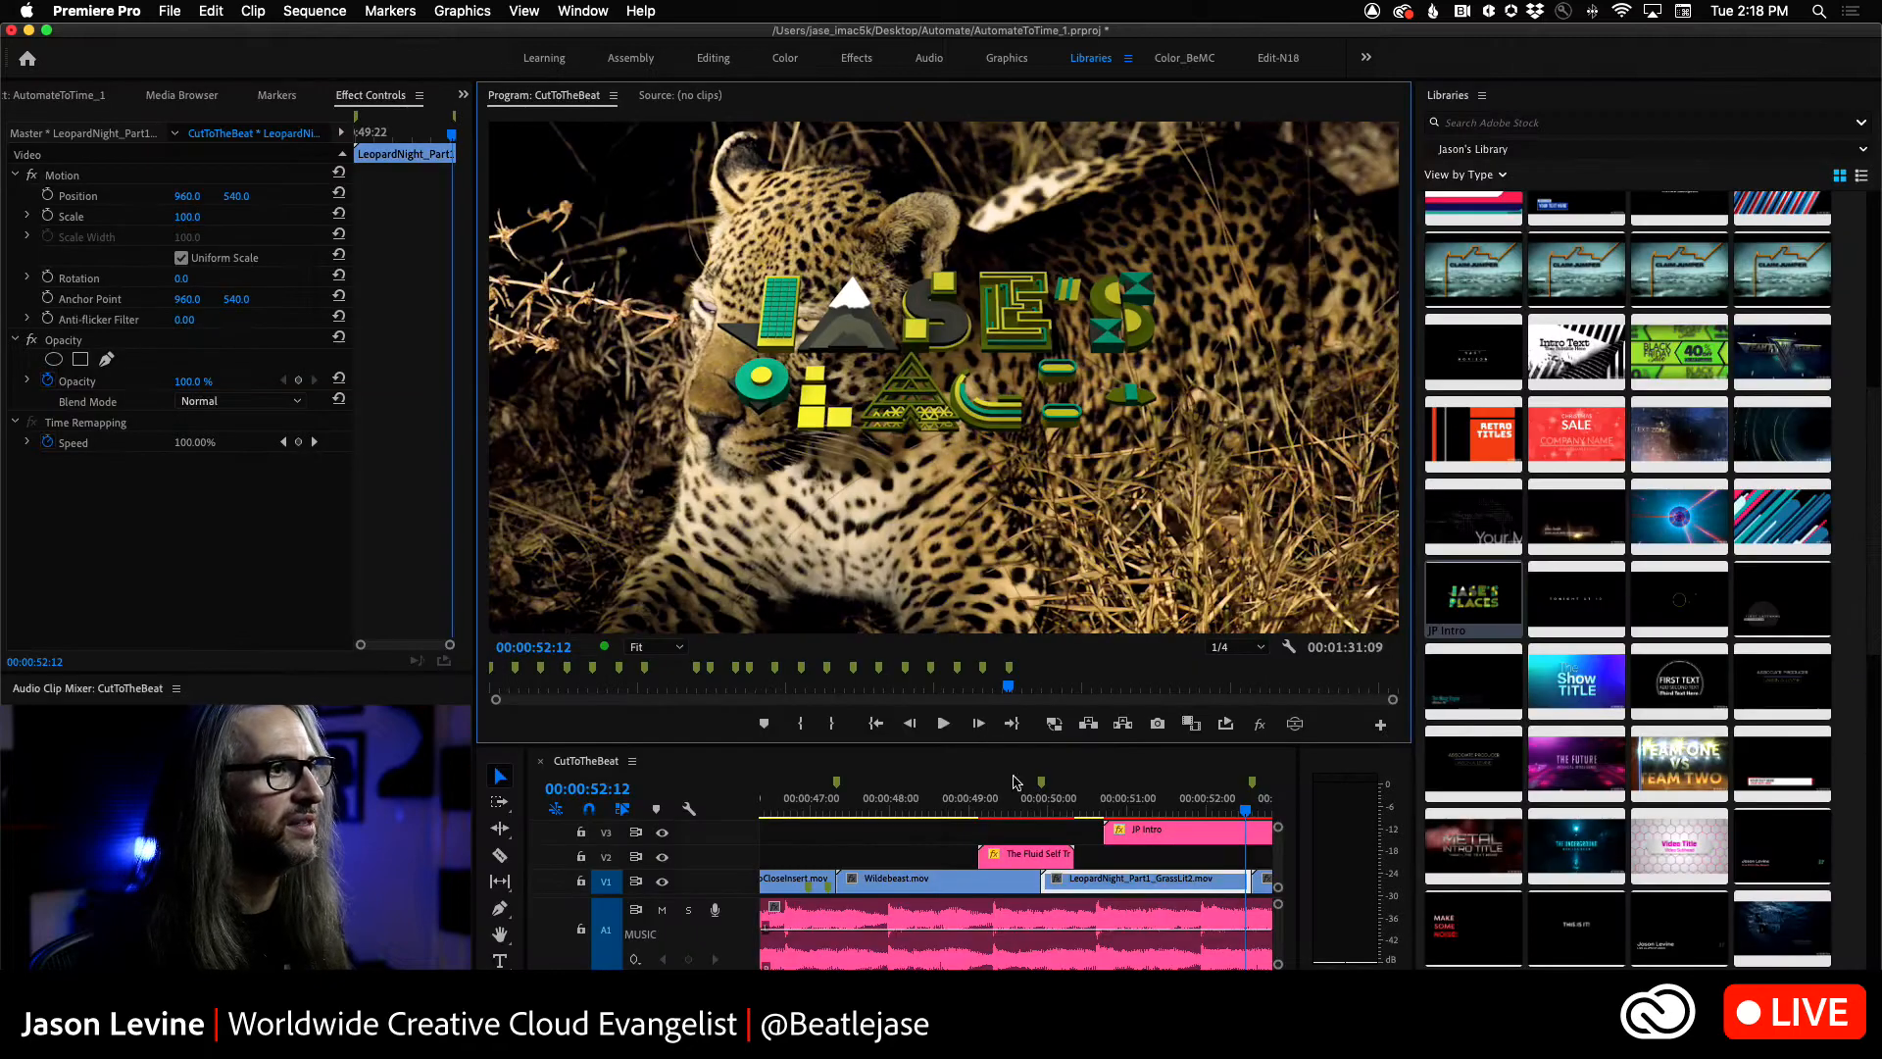
- Play the JP Intro title over the leopard footage through to 00:00:56:00 with more of the sequence in view
{"action": "left_click", "coordinate": [1212, 804]}
{"action": "key", "text": "minus"}
{"action": "key", "text": "minus"}
{"action": "key", "text": "minus"}
{"action": "key", "text": "space"}
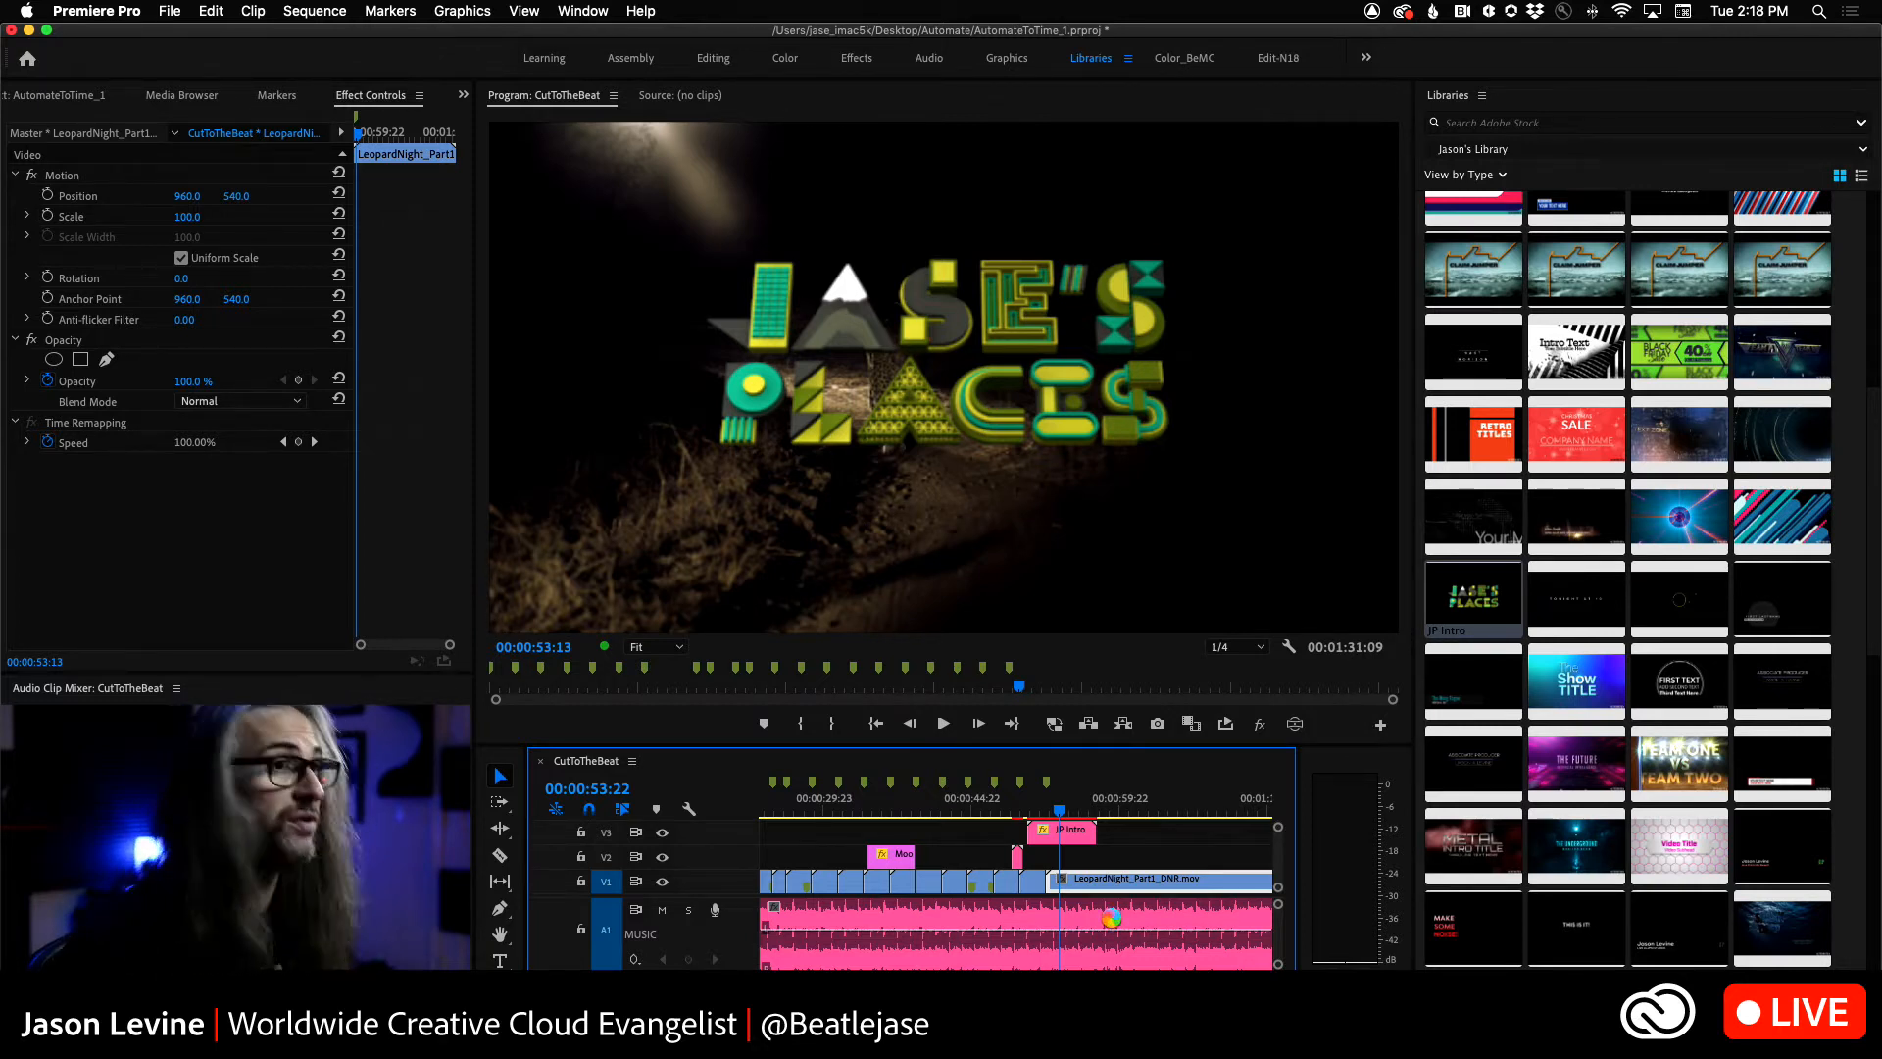
{"action": "key", "text": "space"}
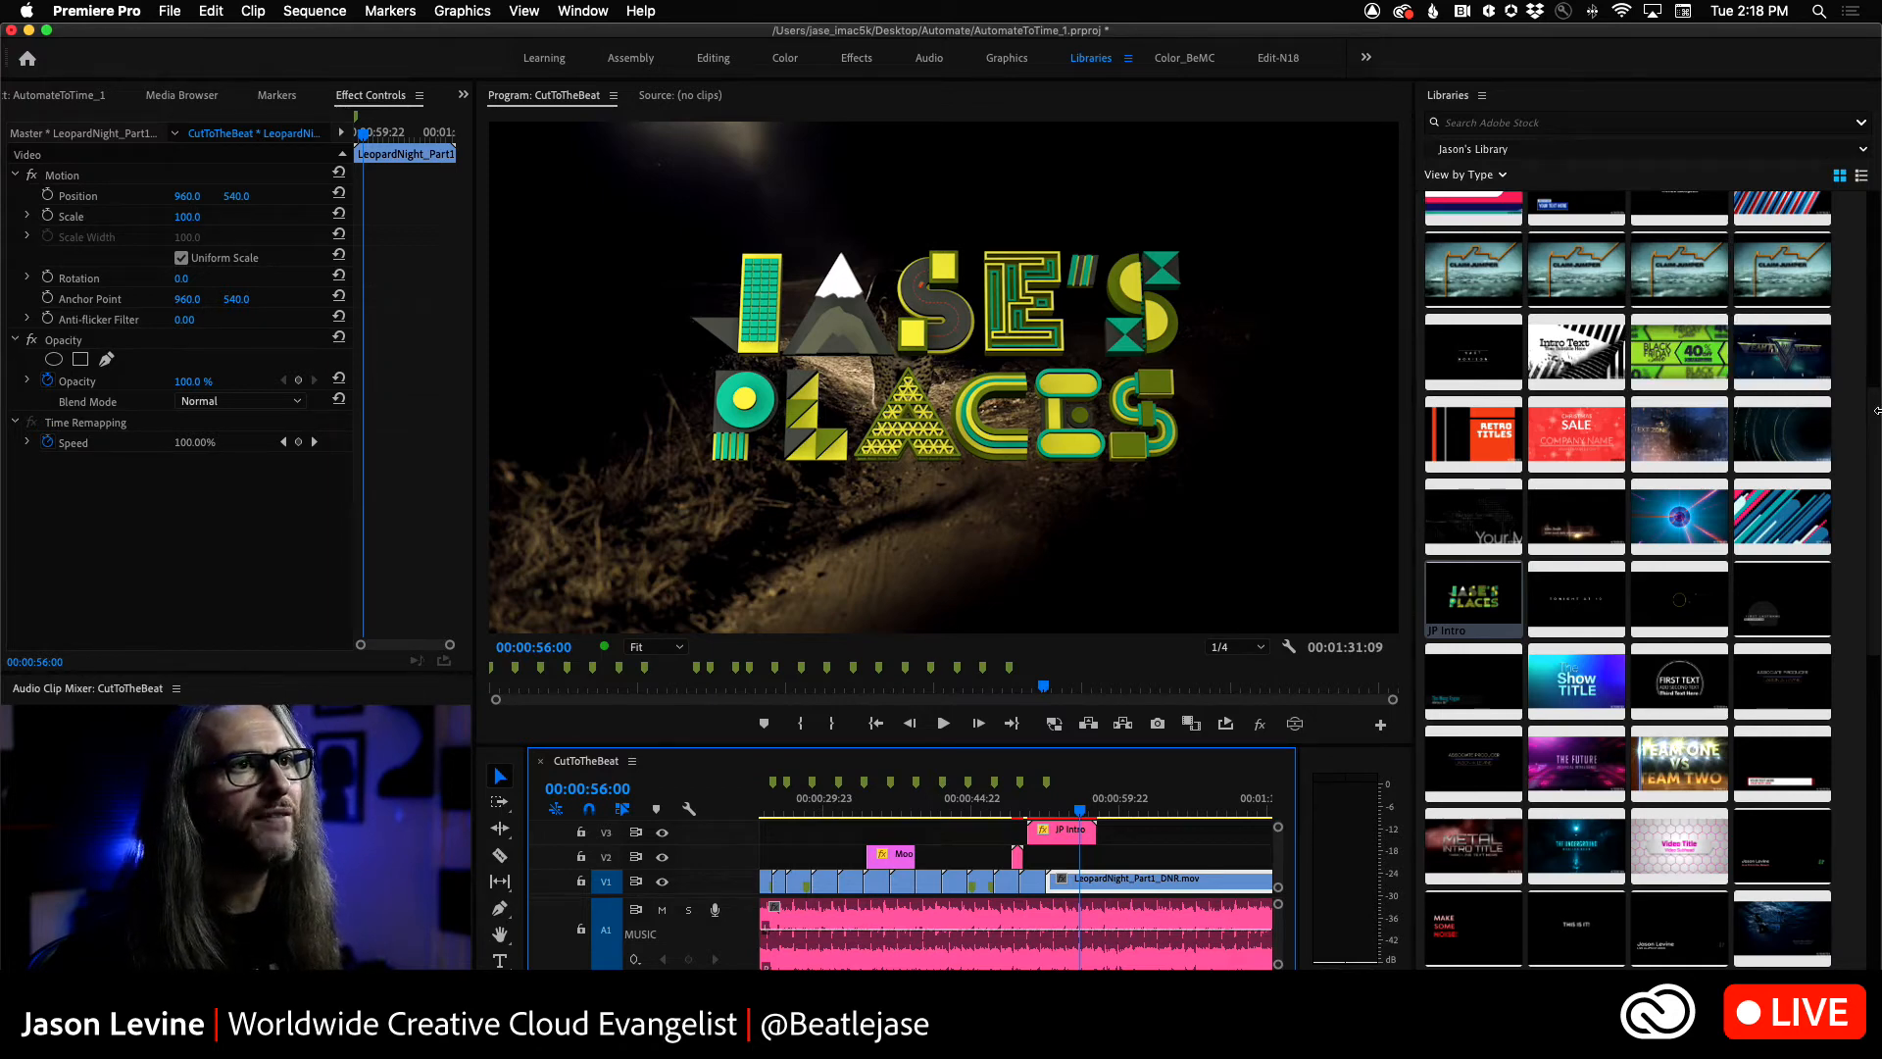
- Look through the library's motion graphics templates and collapse that category
{"action": "scroll", "coordinate": [1878, 392], "scroll_direction": "up", "scroll_amount": 5}
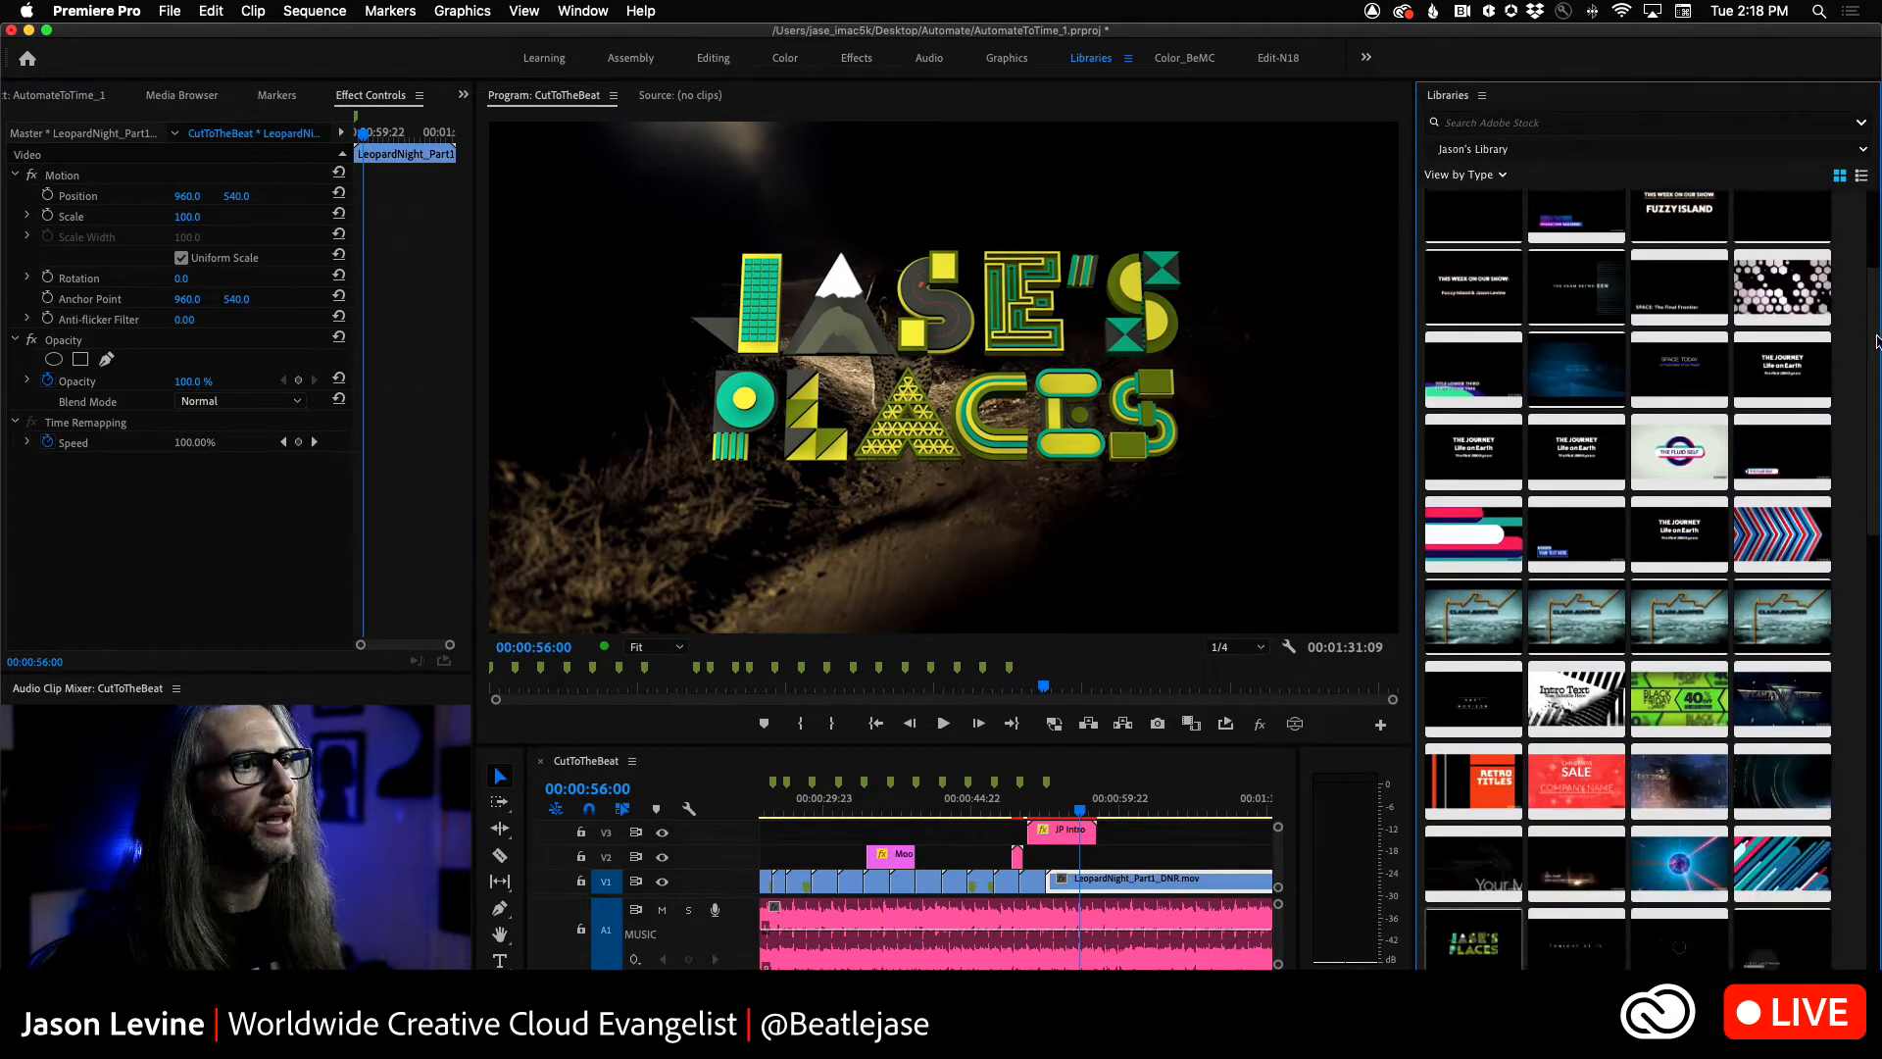
{"action": "scroll", "coordinate": [1878, 340], "scroll_direction": "down", "scroll_amount": 5}
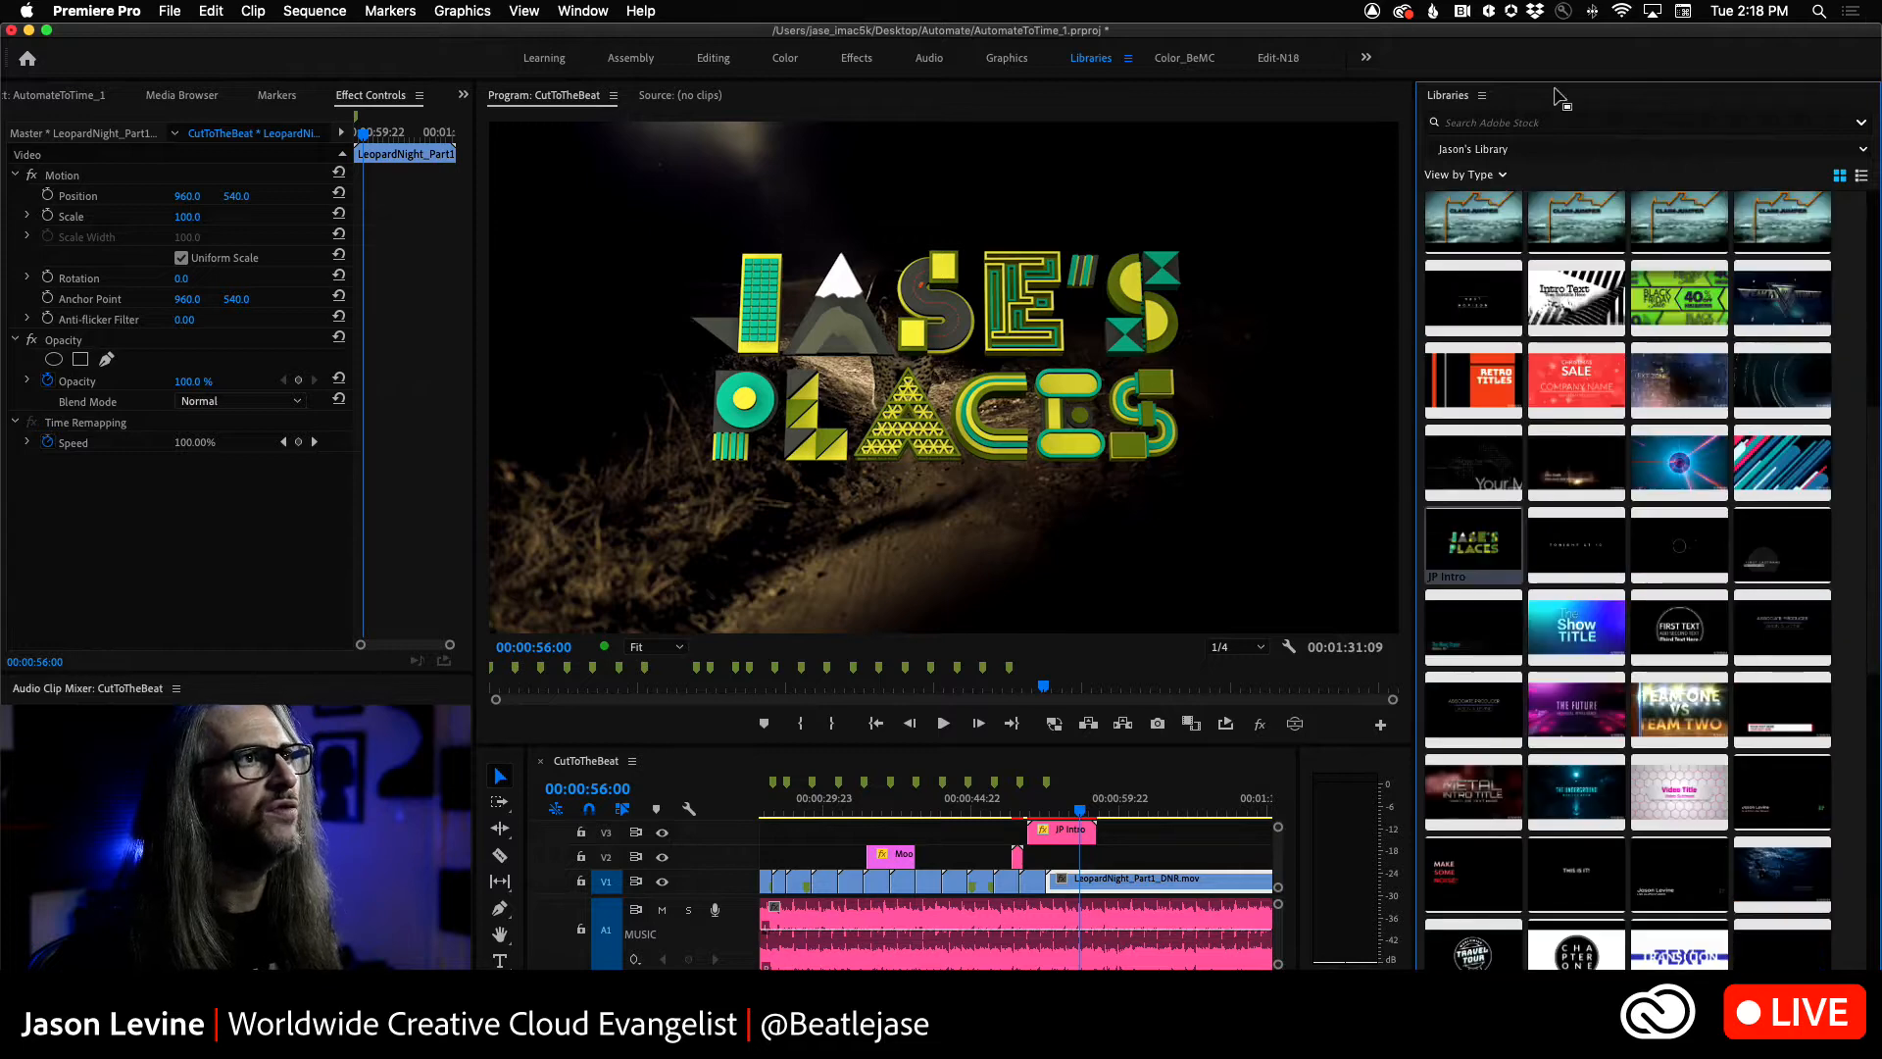
{"action": "scroll", "coordinate": [1868, 257], "scroll_direction": "up", "scroll_amount": 6}
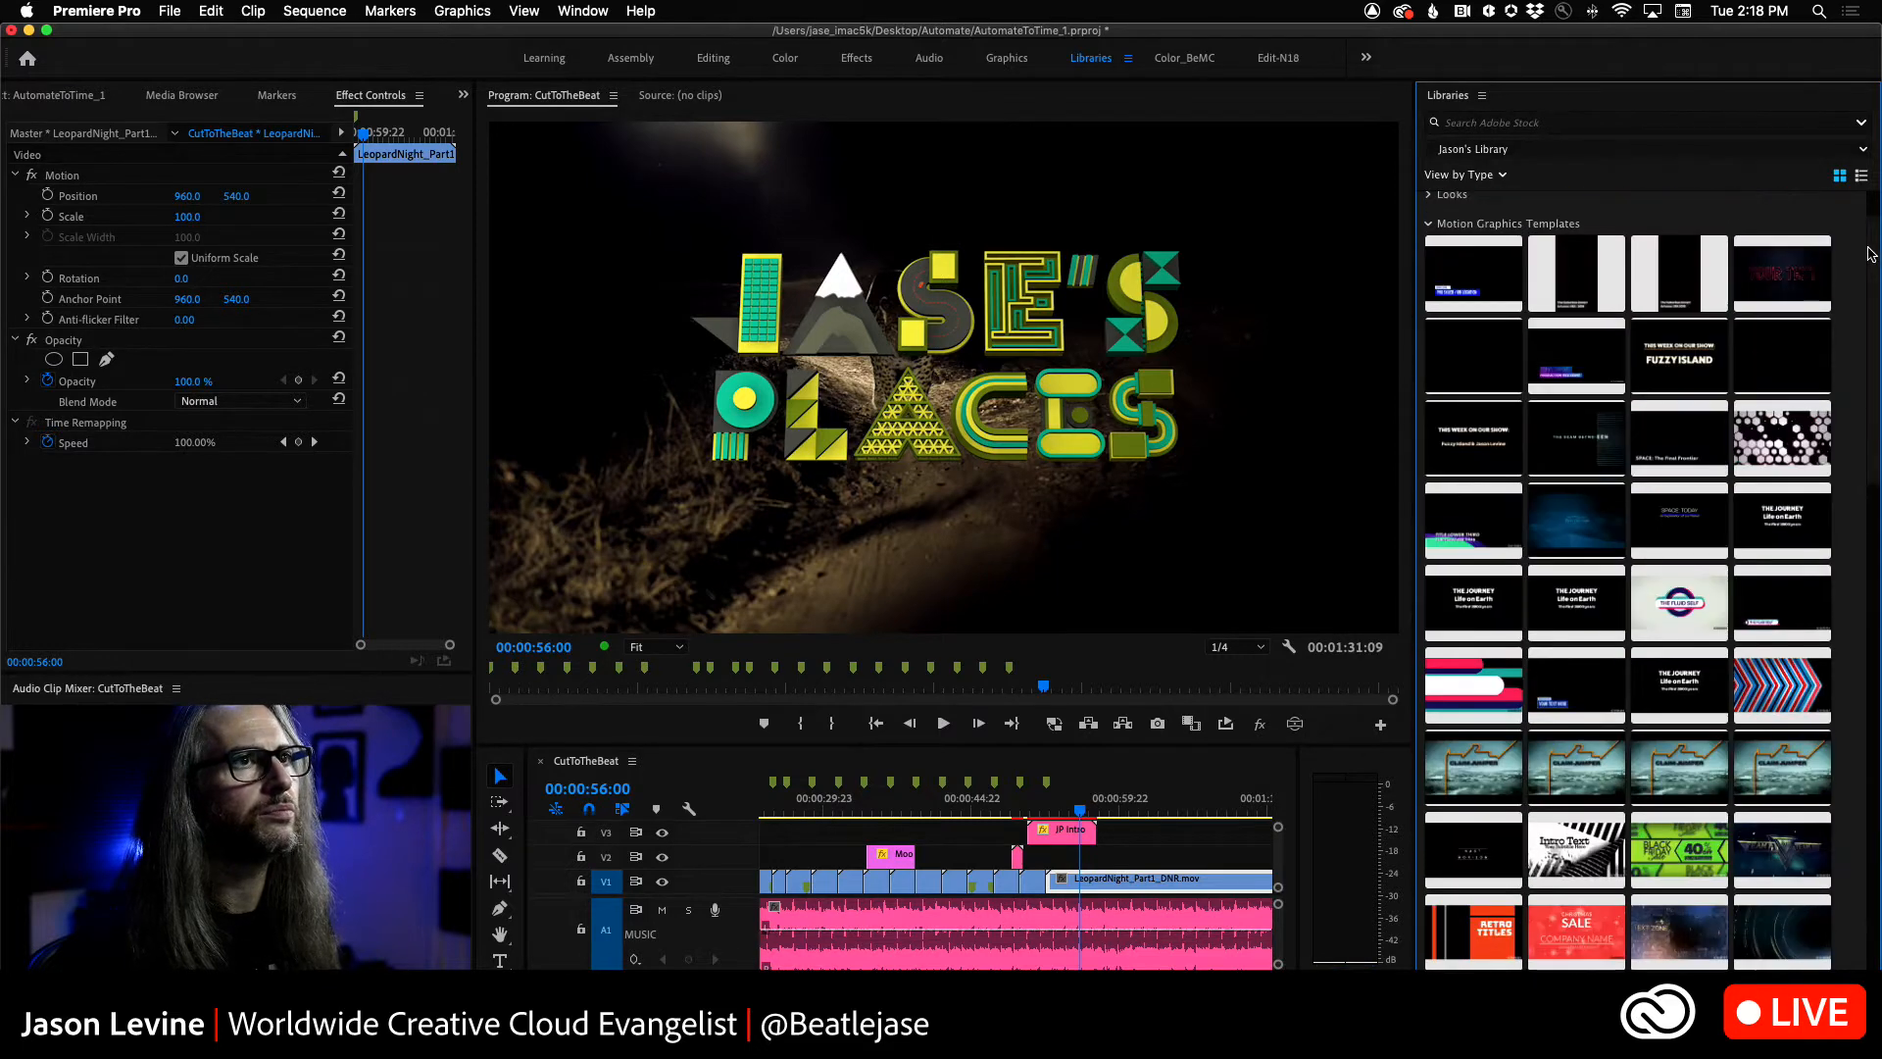
{"action": "left_click", "coordinate": [1430, 224]}
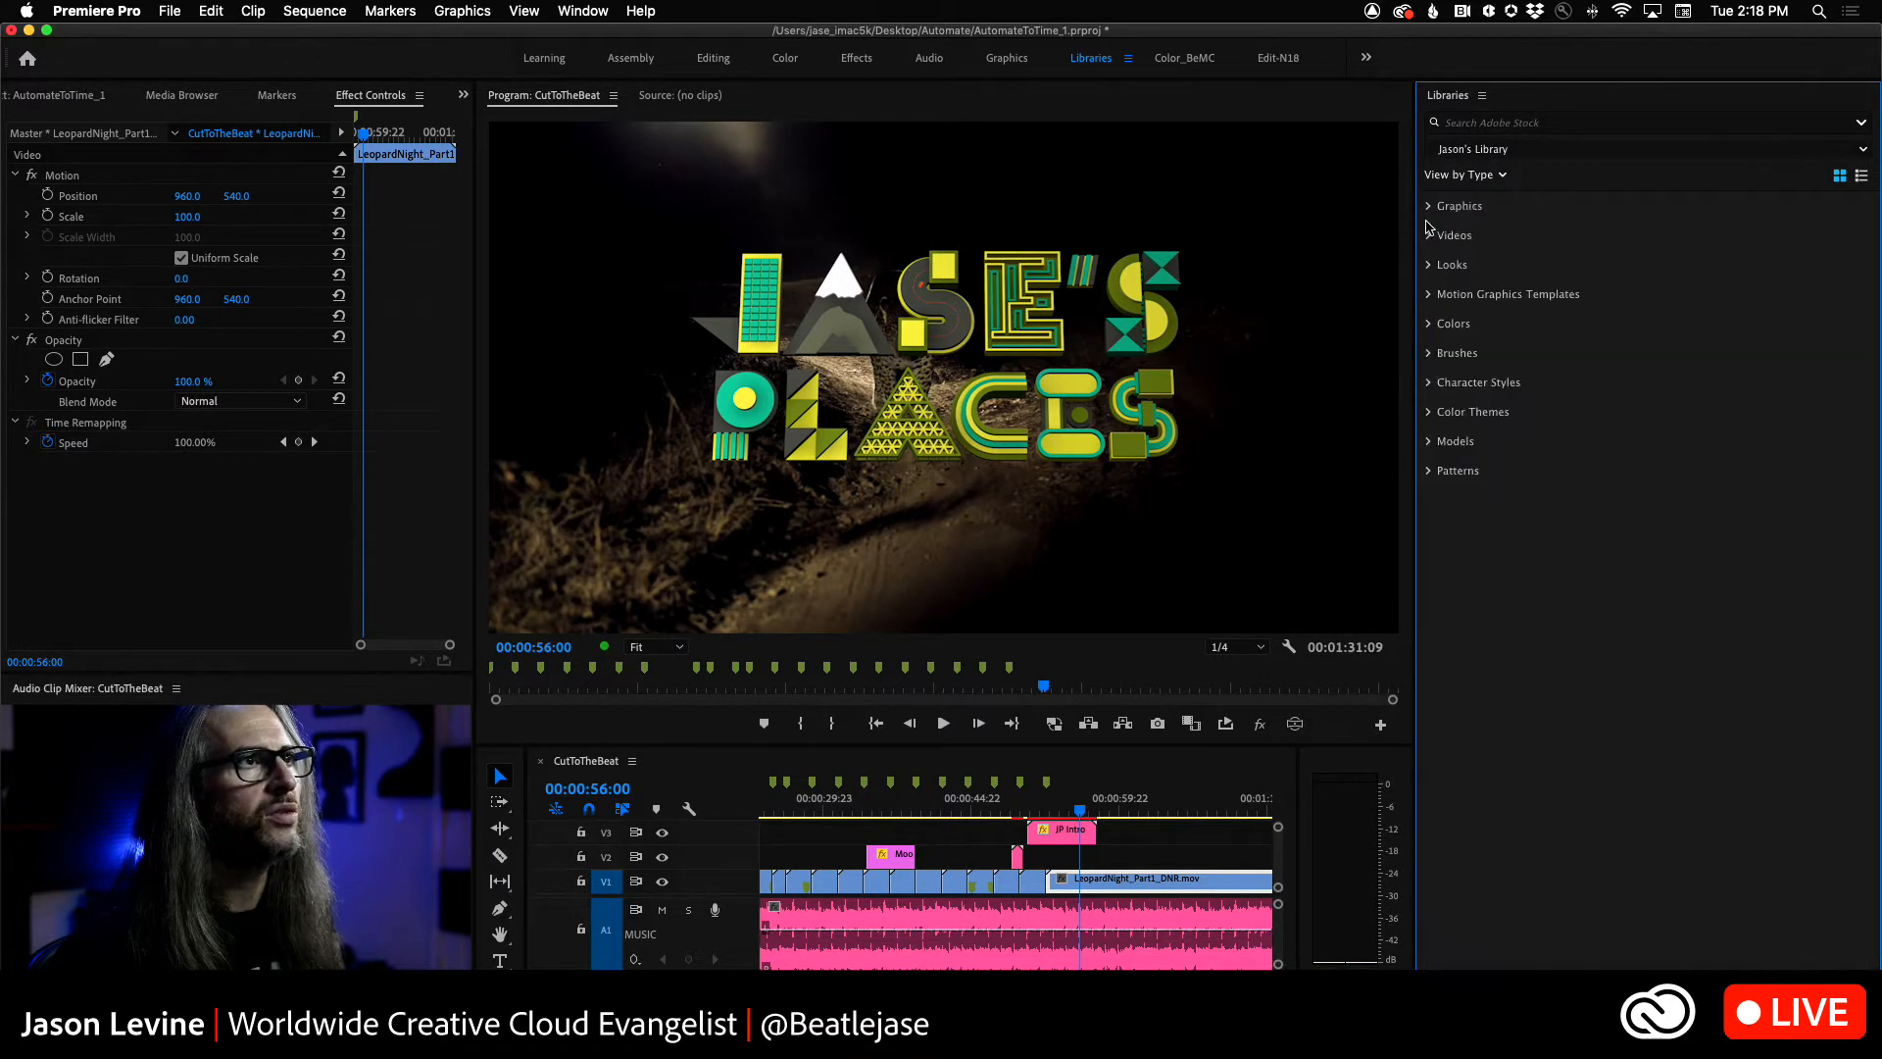
- Examine the library's Colors, Brushes, Character Styles, Color Themes, Models and Patterns categories one after another, collapsing each again
{"action": "left_click", "coordinate": [1429, 328]}
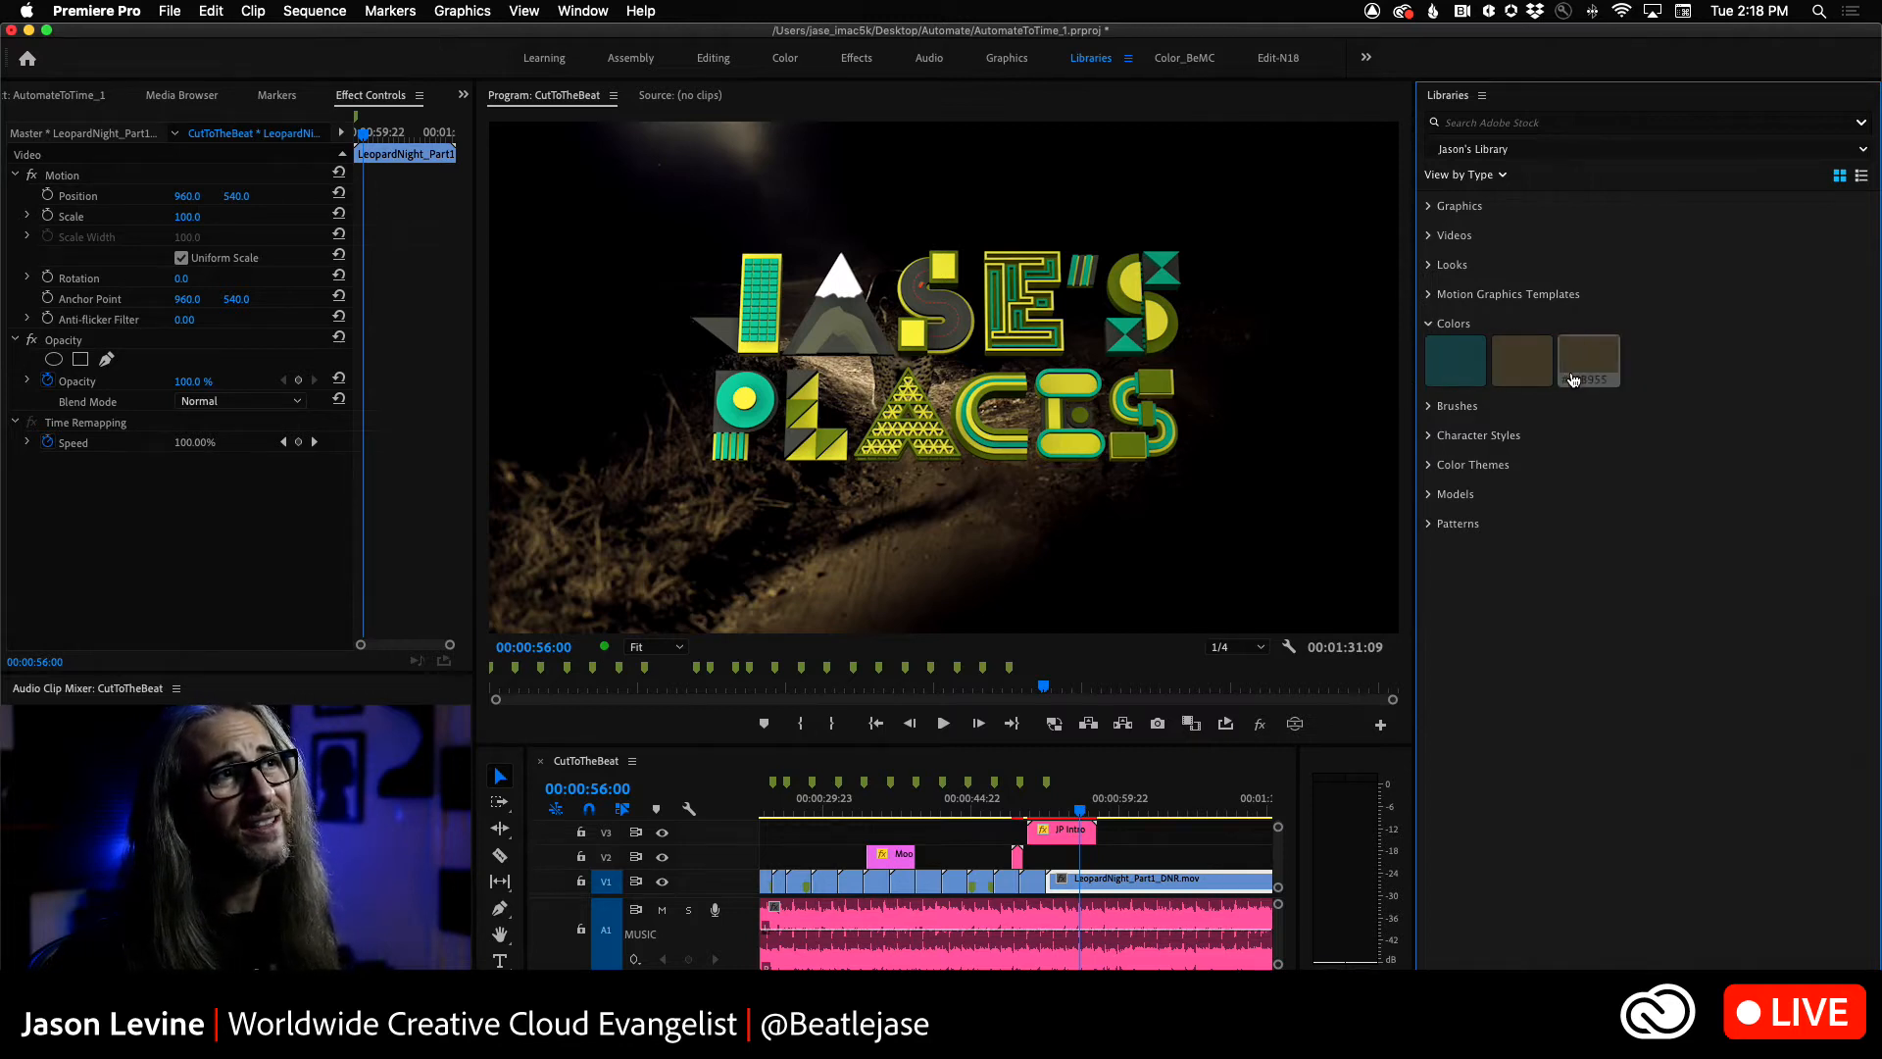
{"action": "left_click", "coordinate": [1425, 327]}
{"action": "left_click", "coordinate": [1428, 355]}
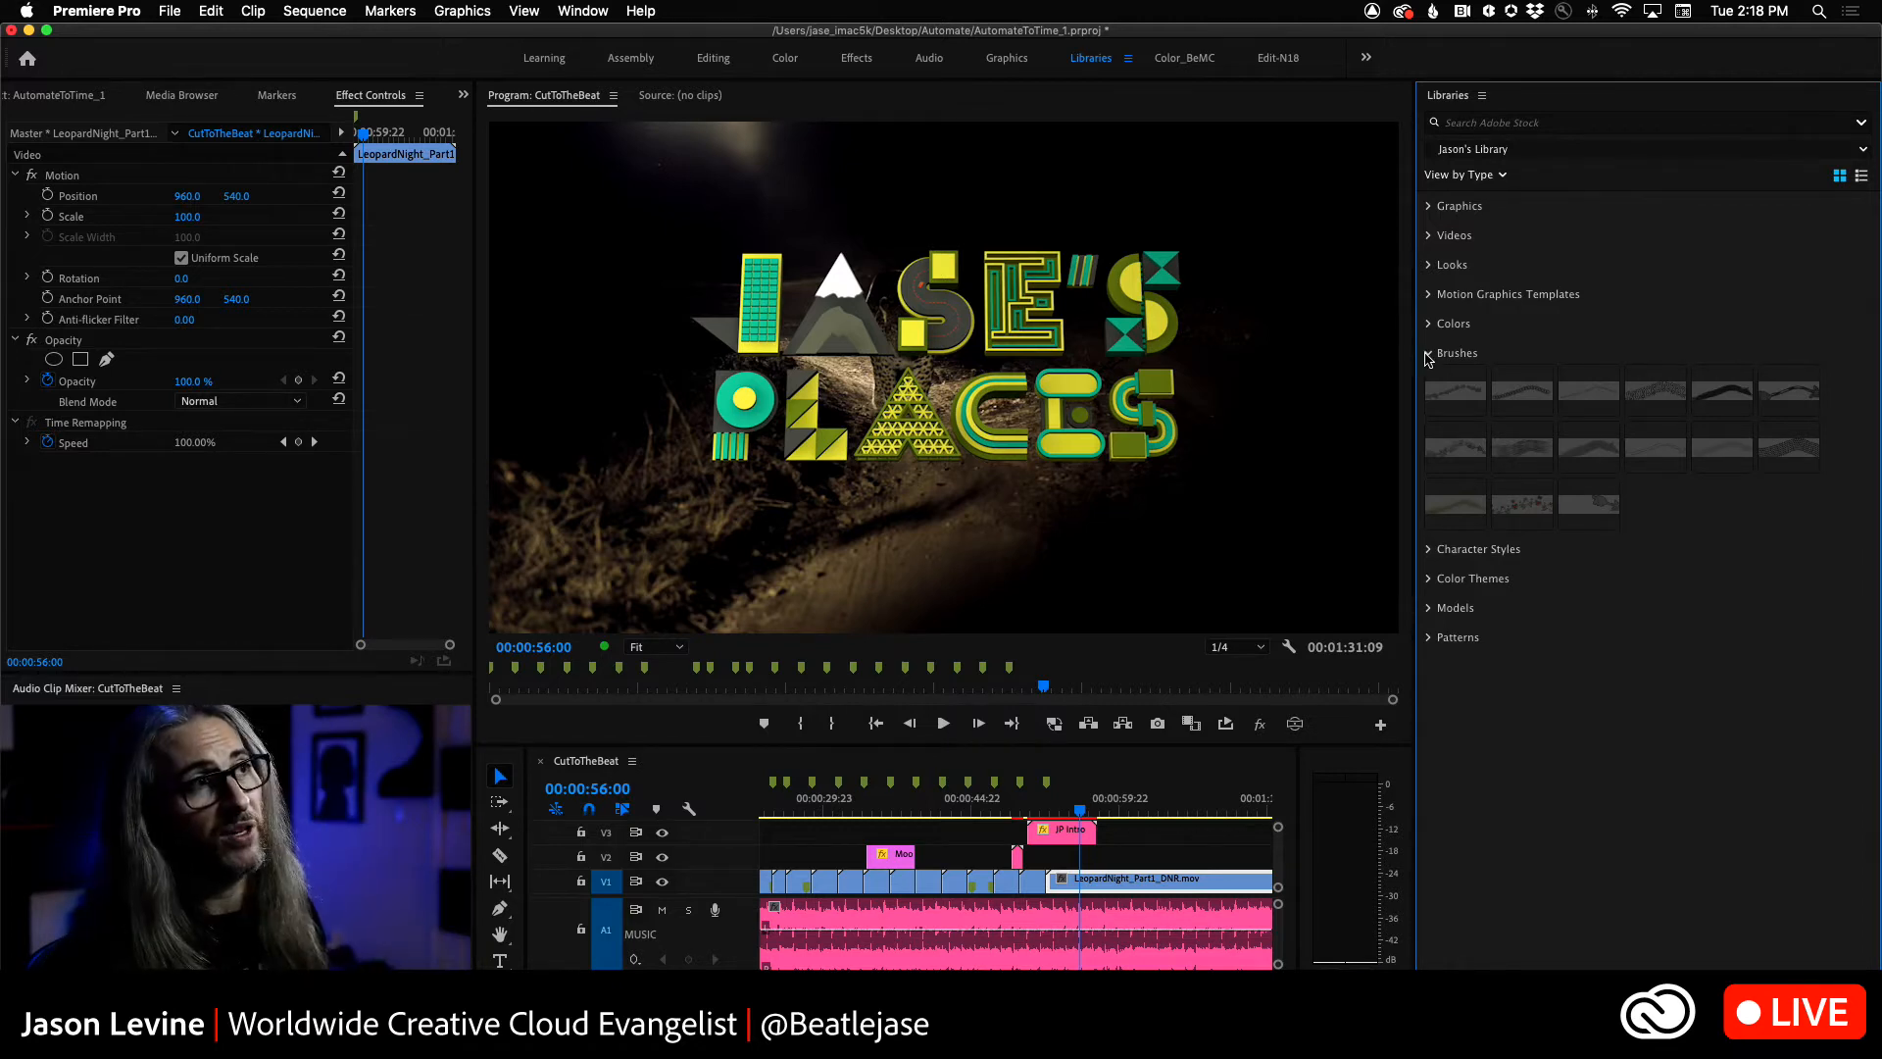
{"action": "left_click", "coordinate": [1428, 354]}
{"action": "left_click", "coordinate": [1428, 385]}
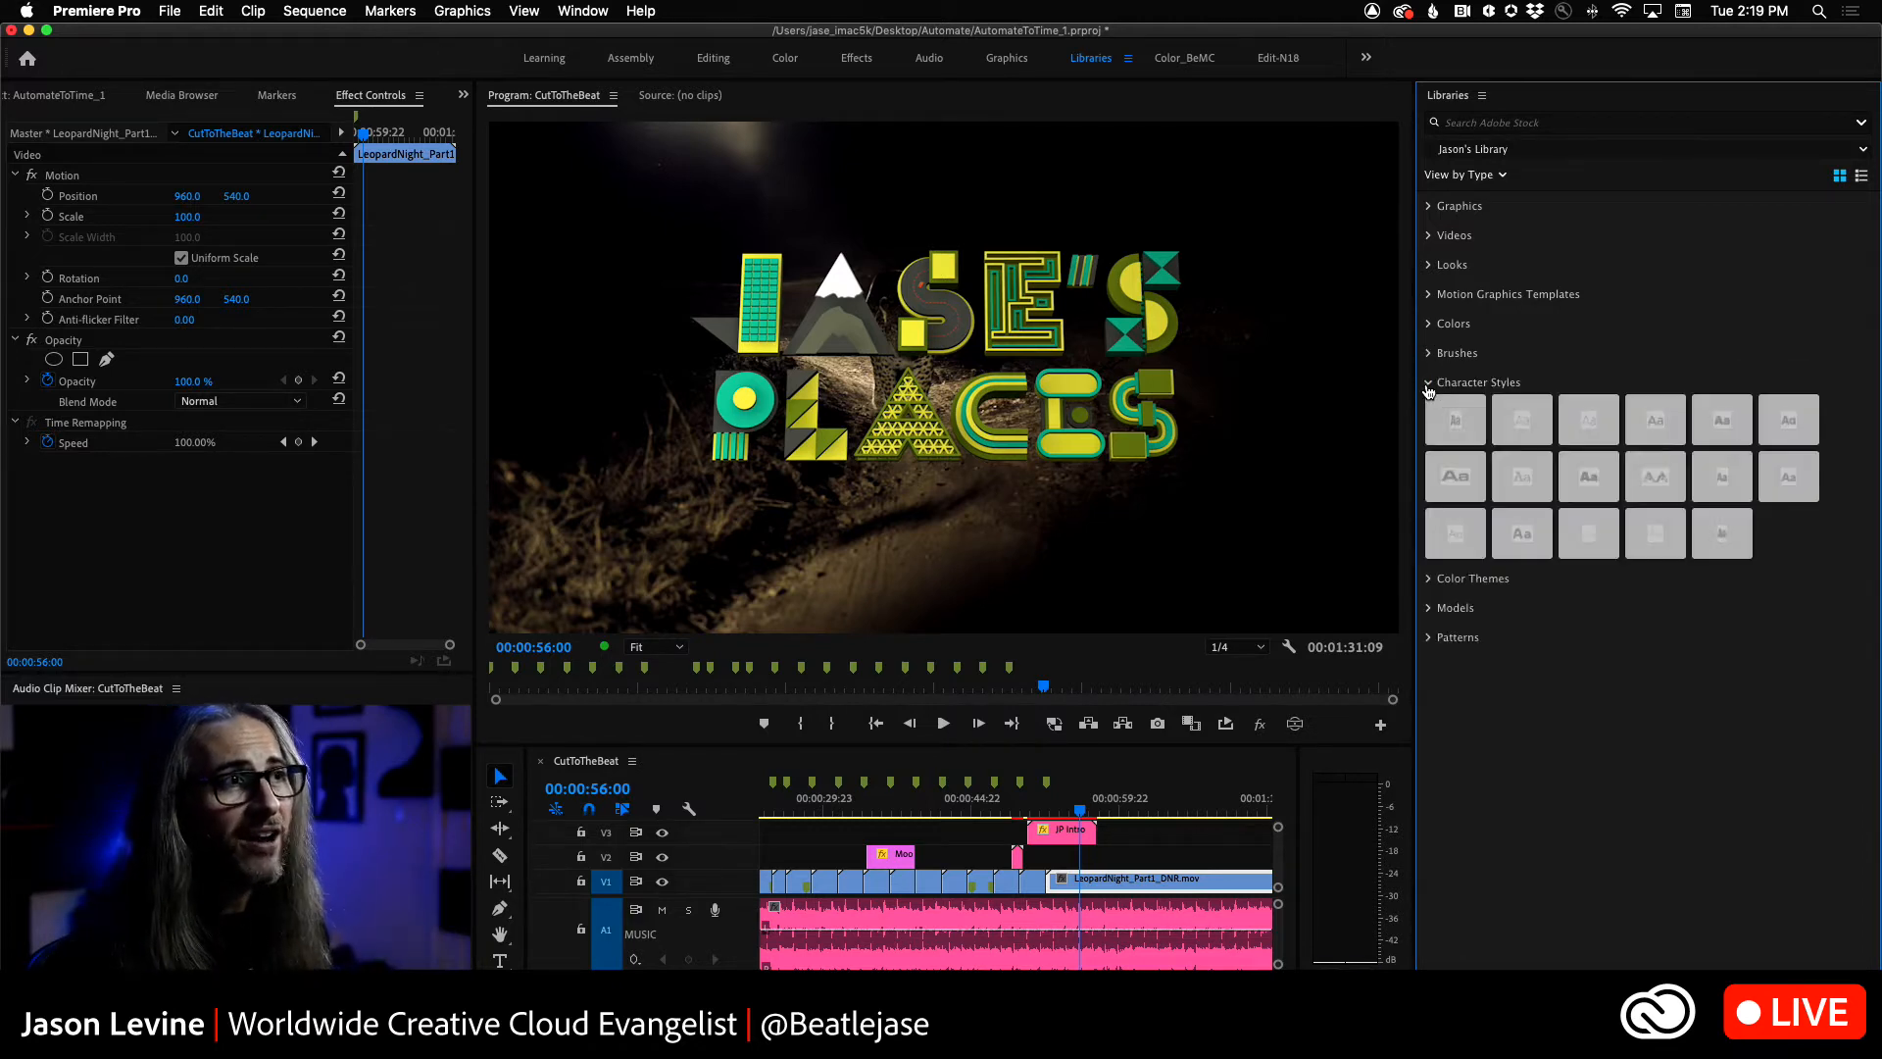
{"action": "left_click", "coordinate": [1424, 388]}
{"action": "left_click", "coordinate": [1428, 415]}
{"action": "left_click", "coordinate": [1428, 416]}
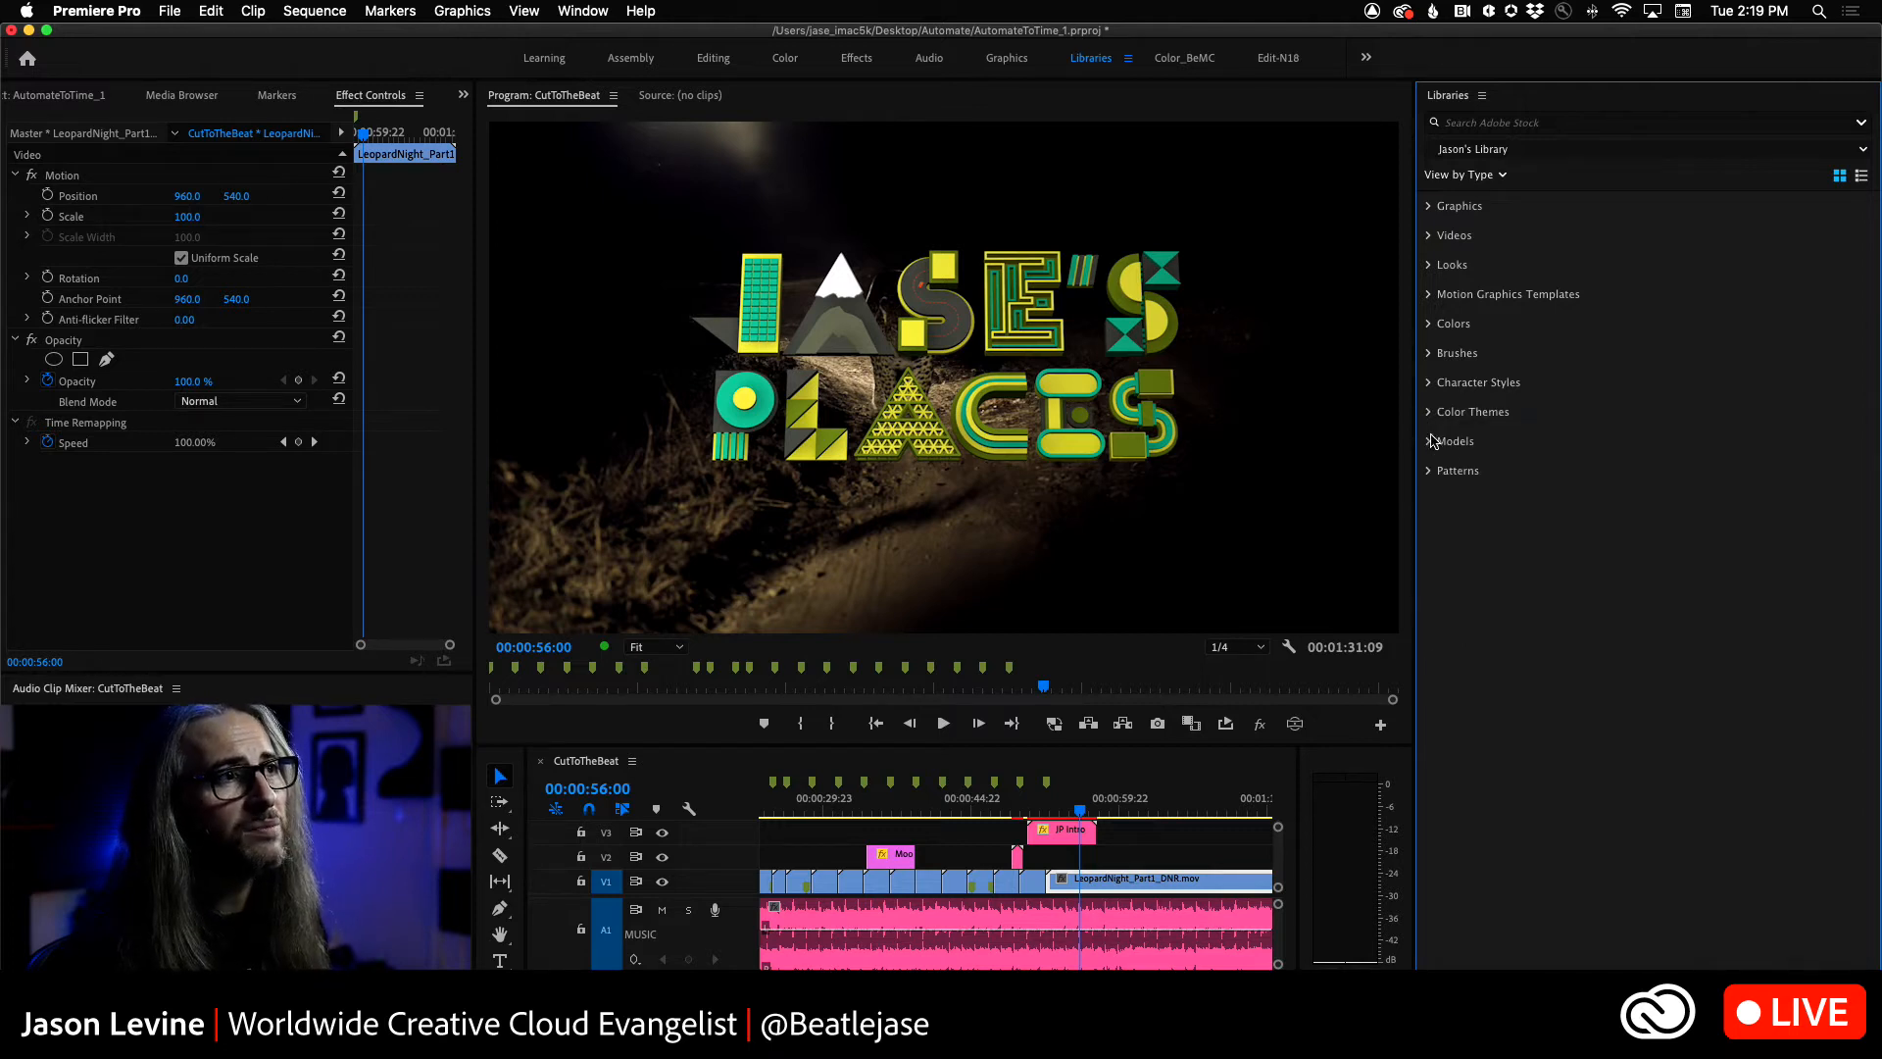
{"action": "left_click", "coordinate": [1429, 443]}
{"action": "left_click", "coordinate": [1429, 443]}
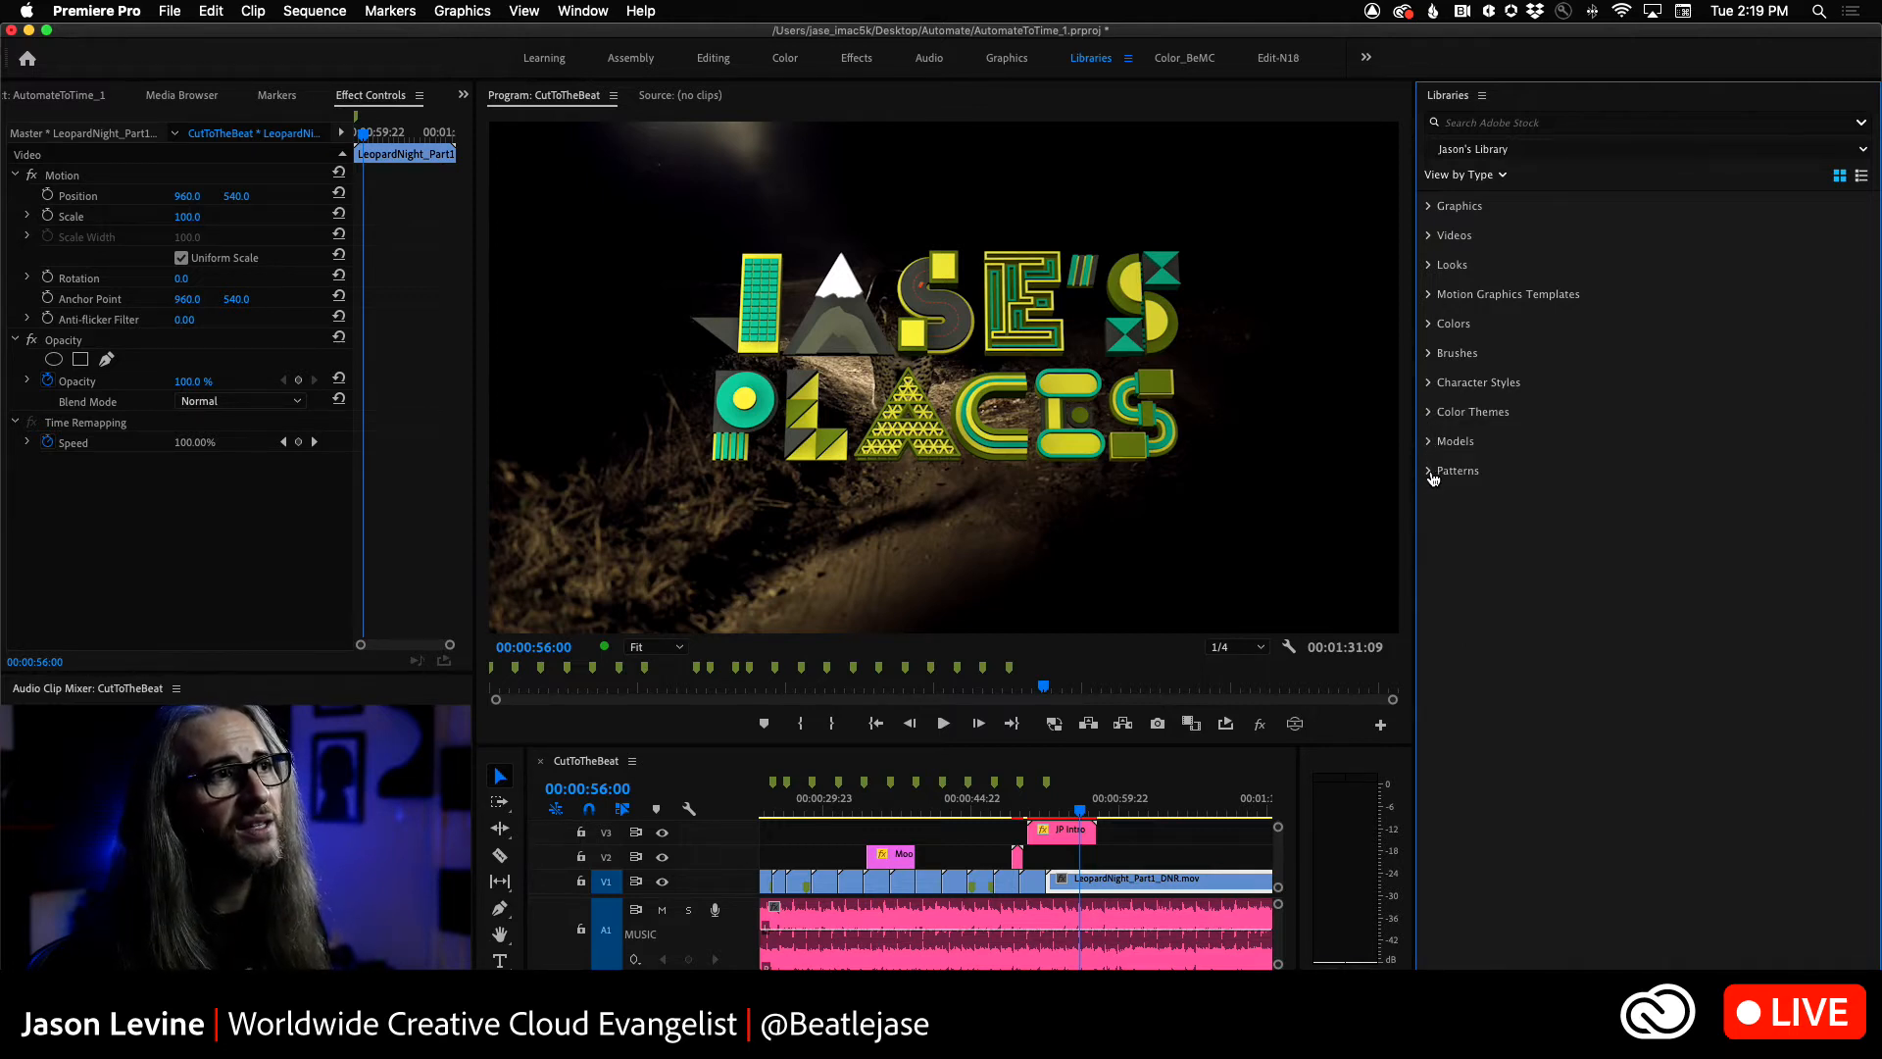
{"action": "left_click", "coordinate": [1428, 472]}
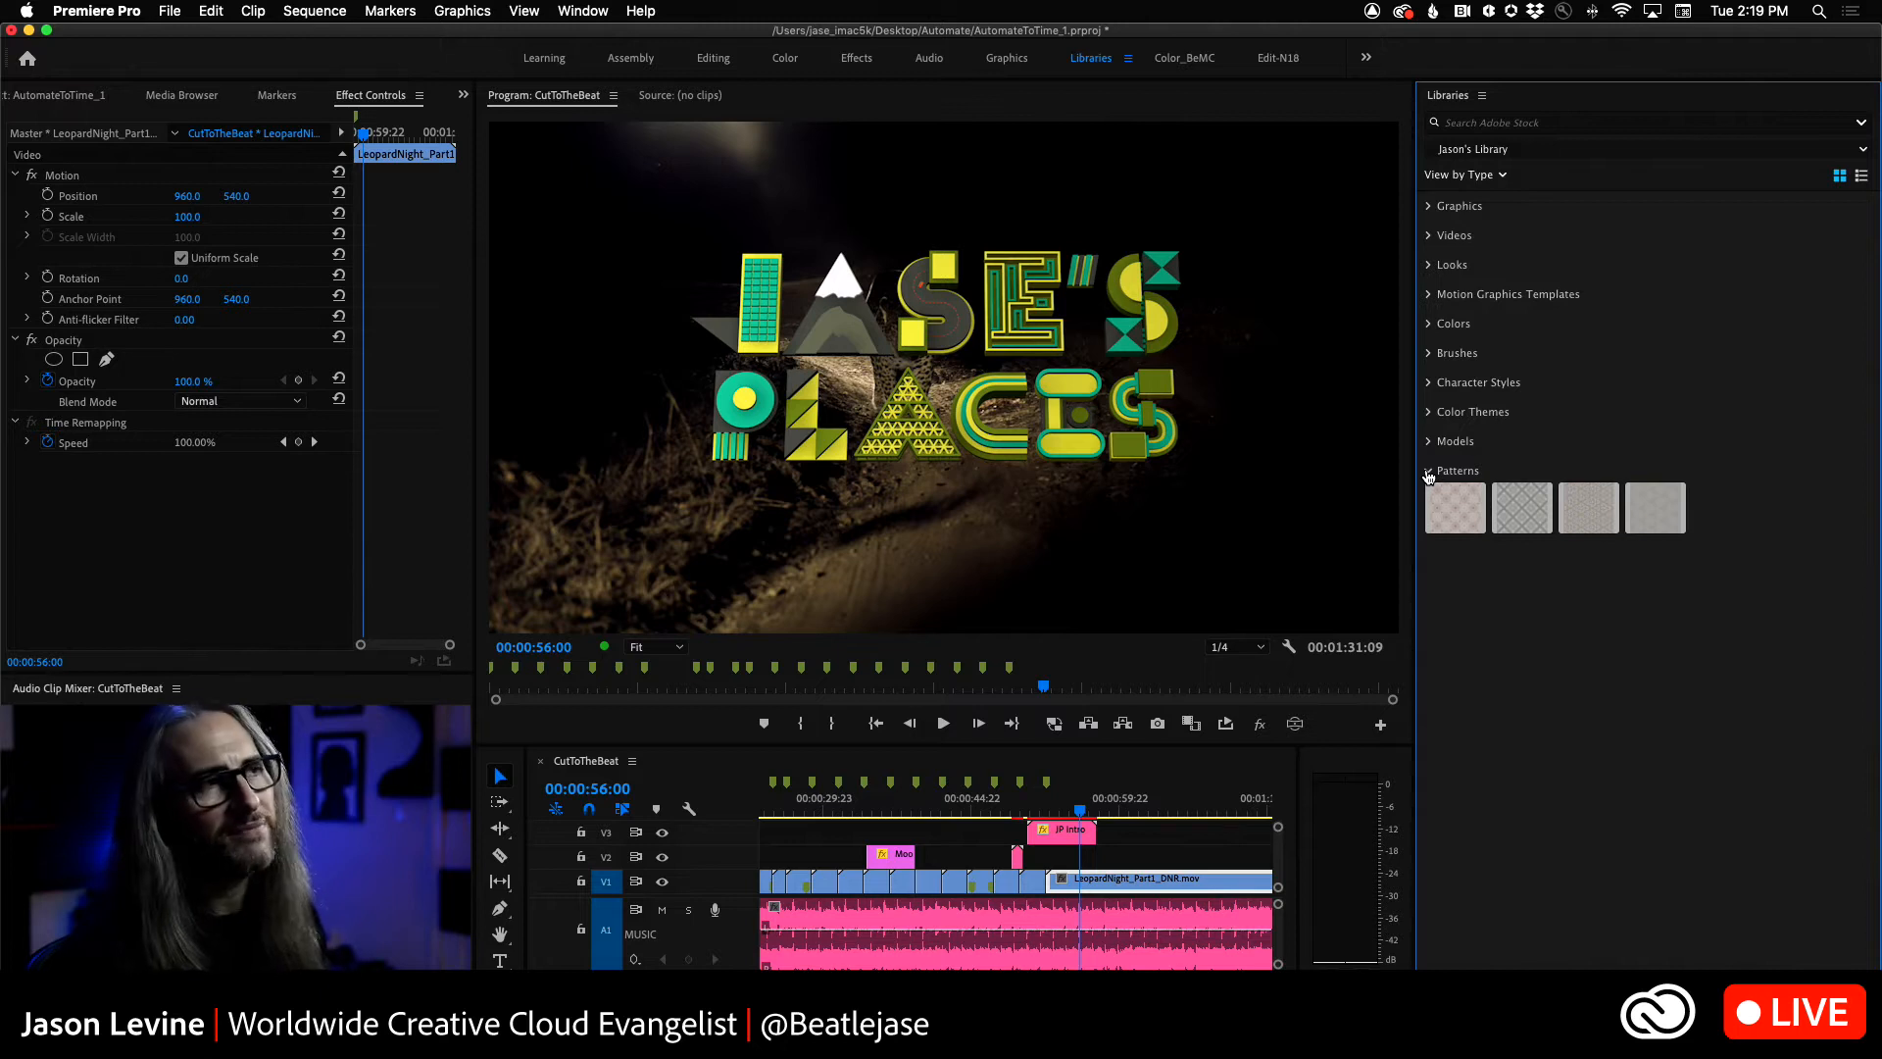
{"action": "left_click", "coordinate": [1428, 473]}
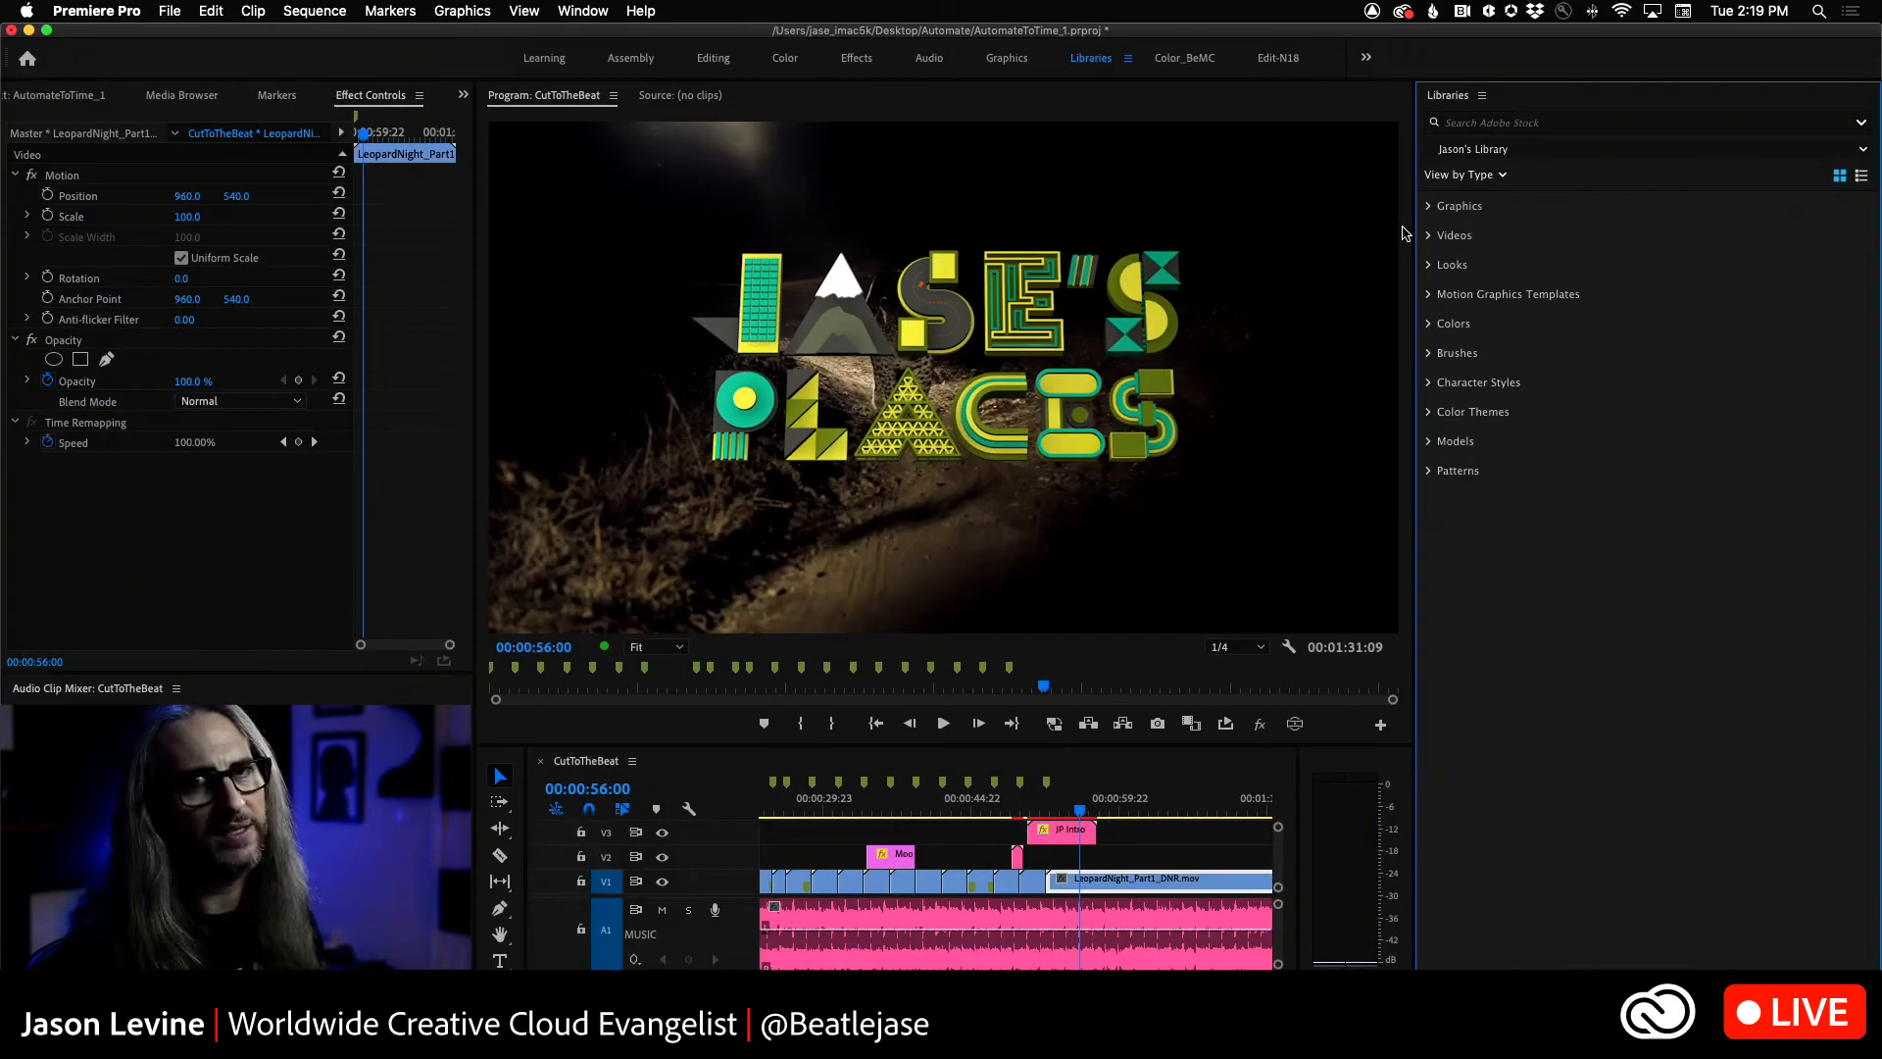
- Switch to Photoshop and inspect the library's character styles, including BluesAlbum1 and Blondie2ndLP, with the LOS ANGELES type layer selected
{"action": "key", "text": "super+Tab"}
{"action": "key", "text": "super+Tab"}
{"action": "key", "text": "super+Tab"}
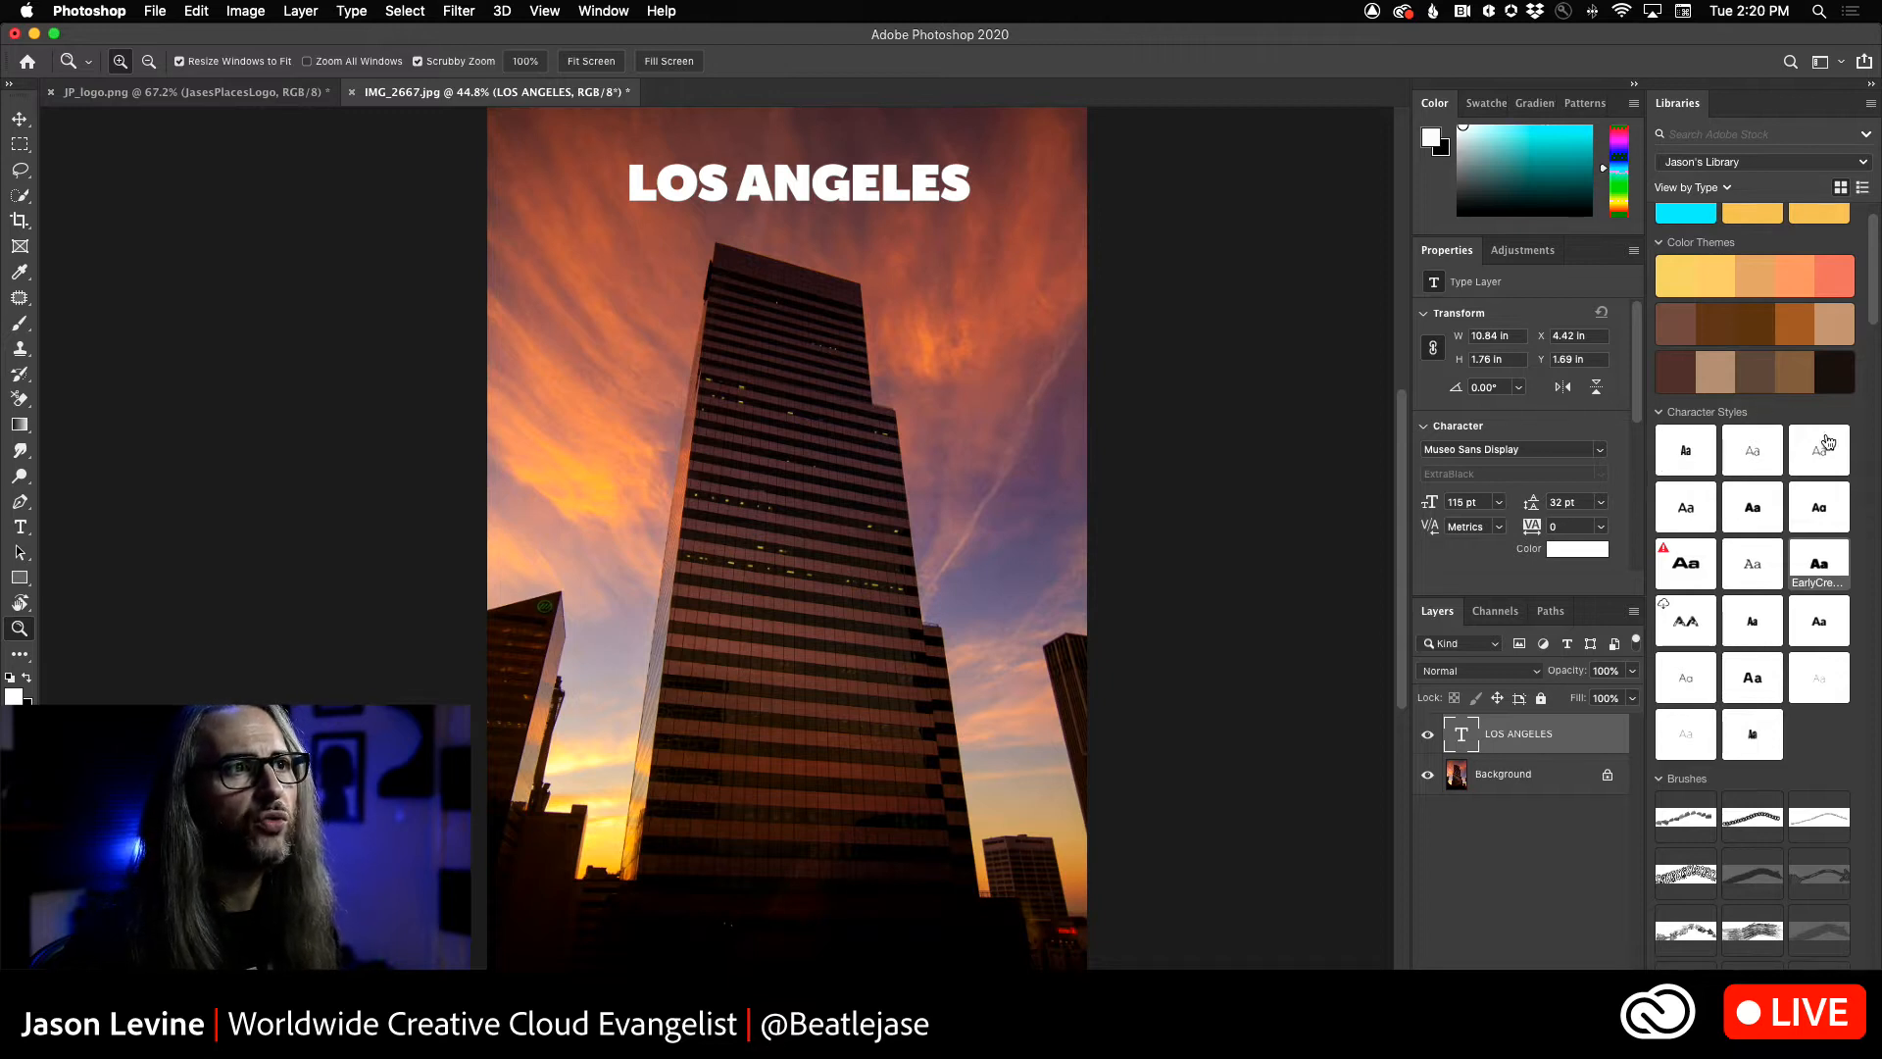
{"action": "mouse_move", "coordinate": [1726, 475]}
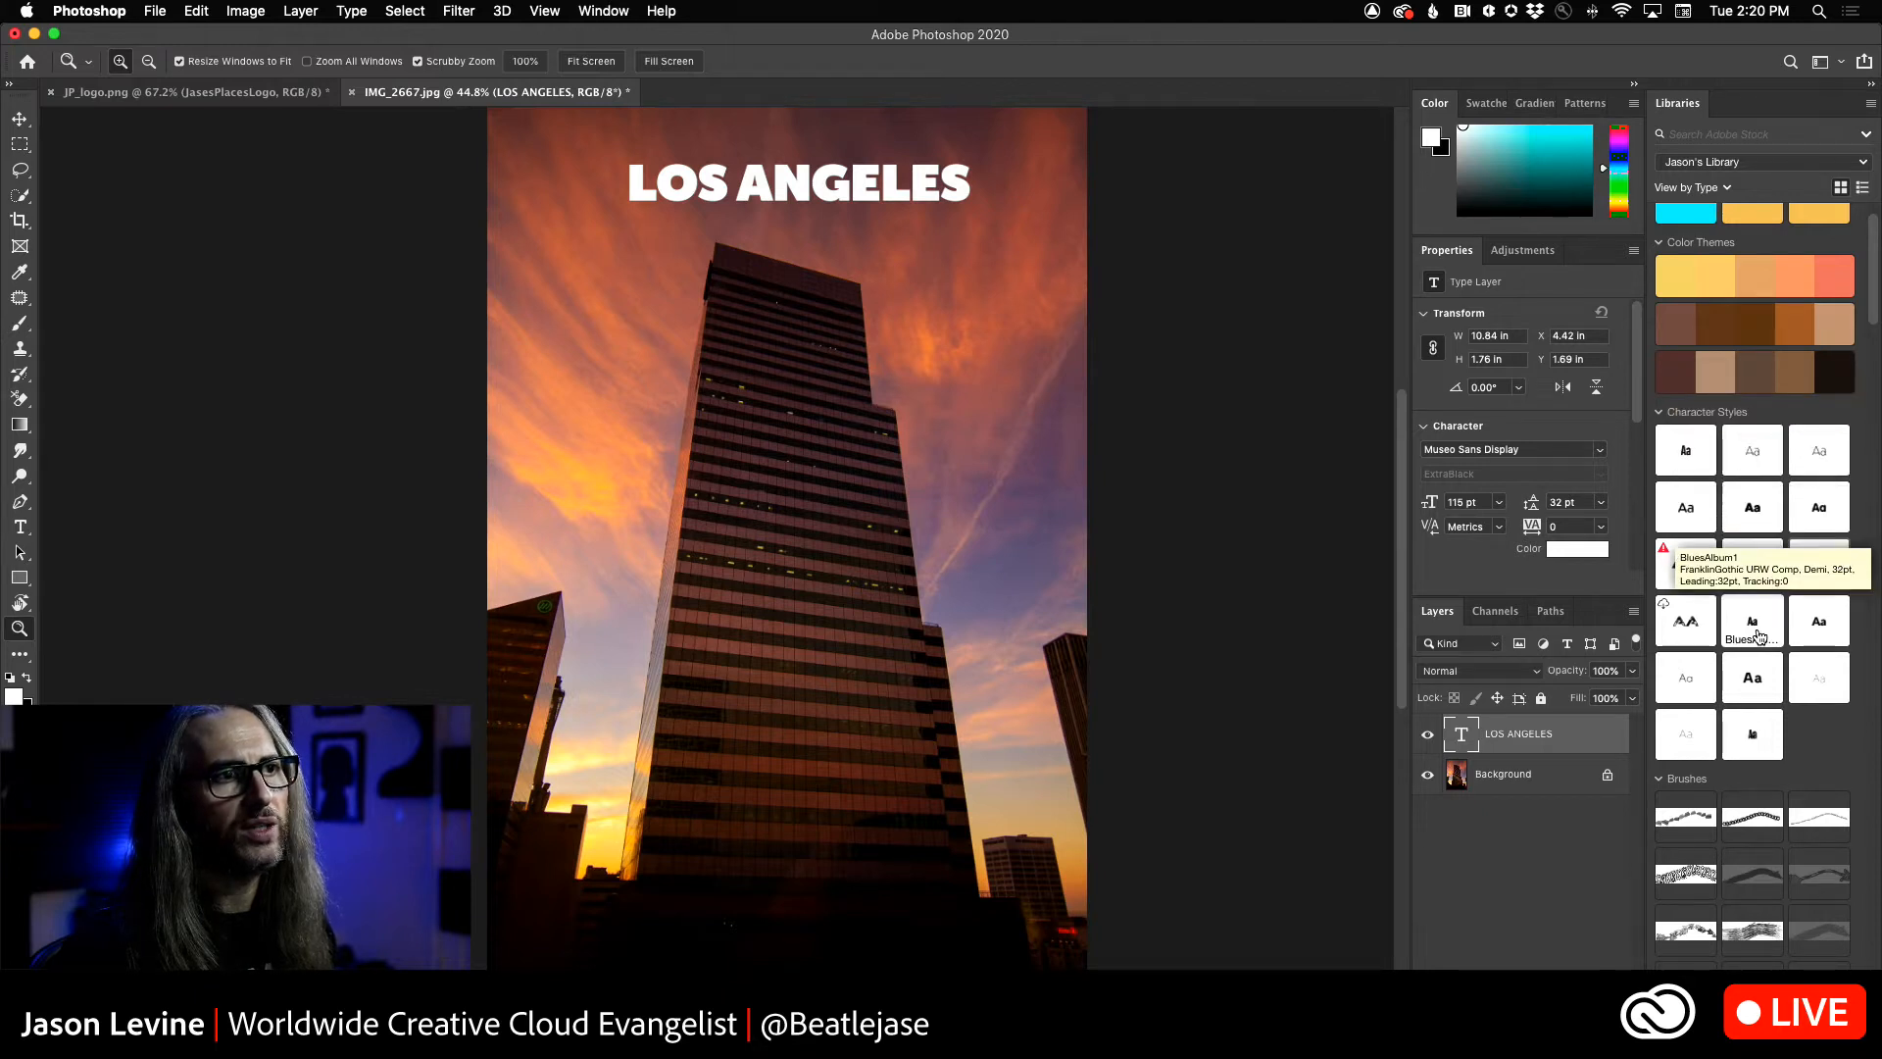
{"action": "mouse_move", "coordinate": [1751, 692]}
{"action": "mouse_move", "coordinate": [1826, 583]}
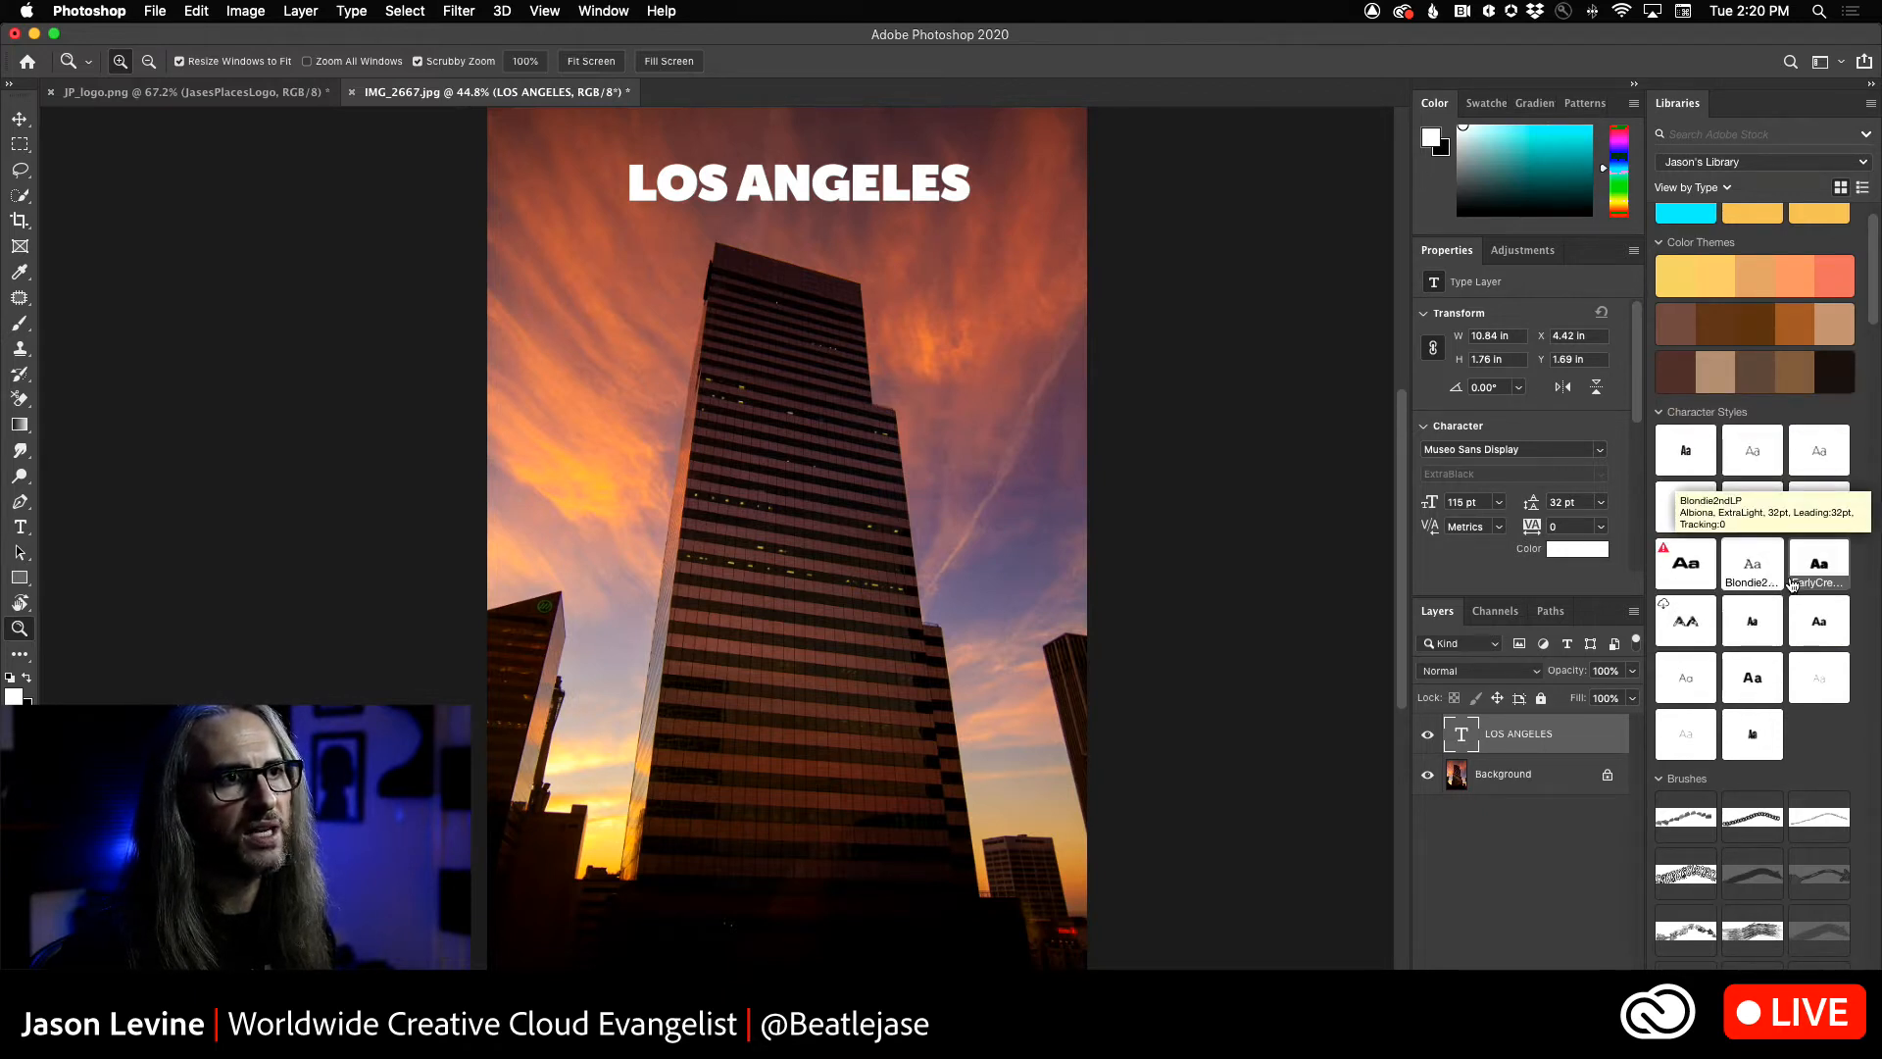
{"action": "mouse_move", "coordinate": [1755, 640]}
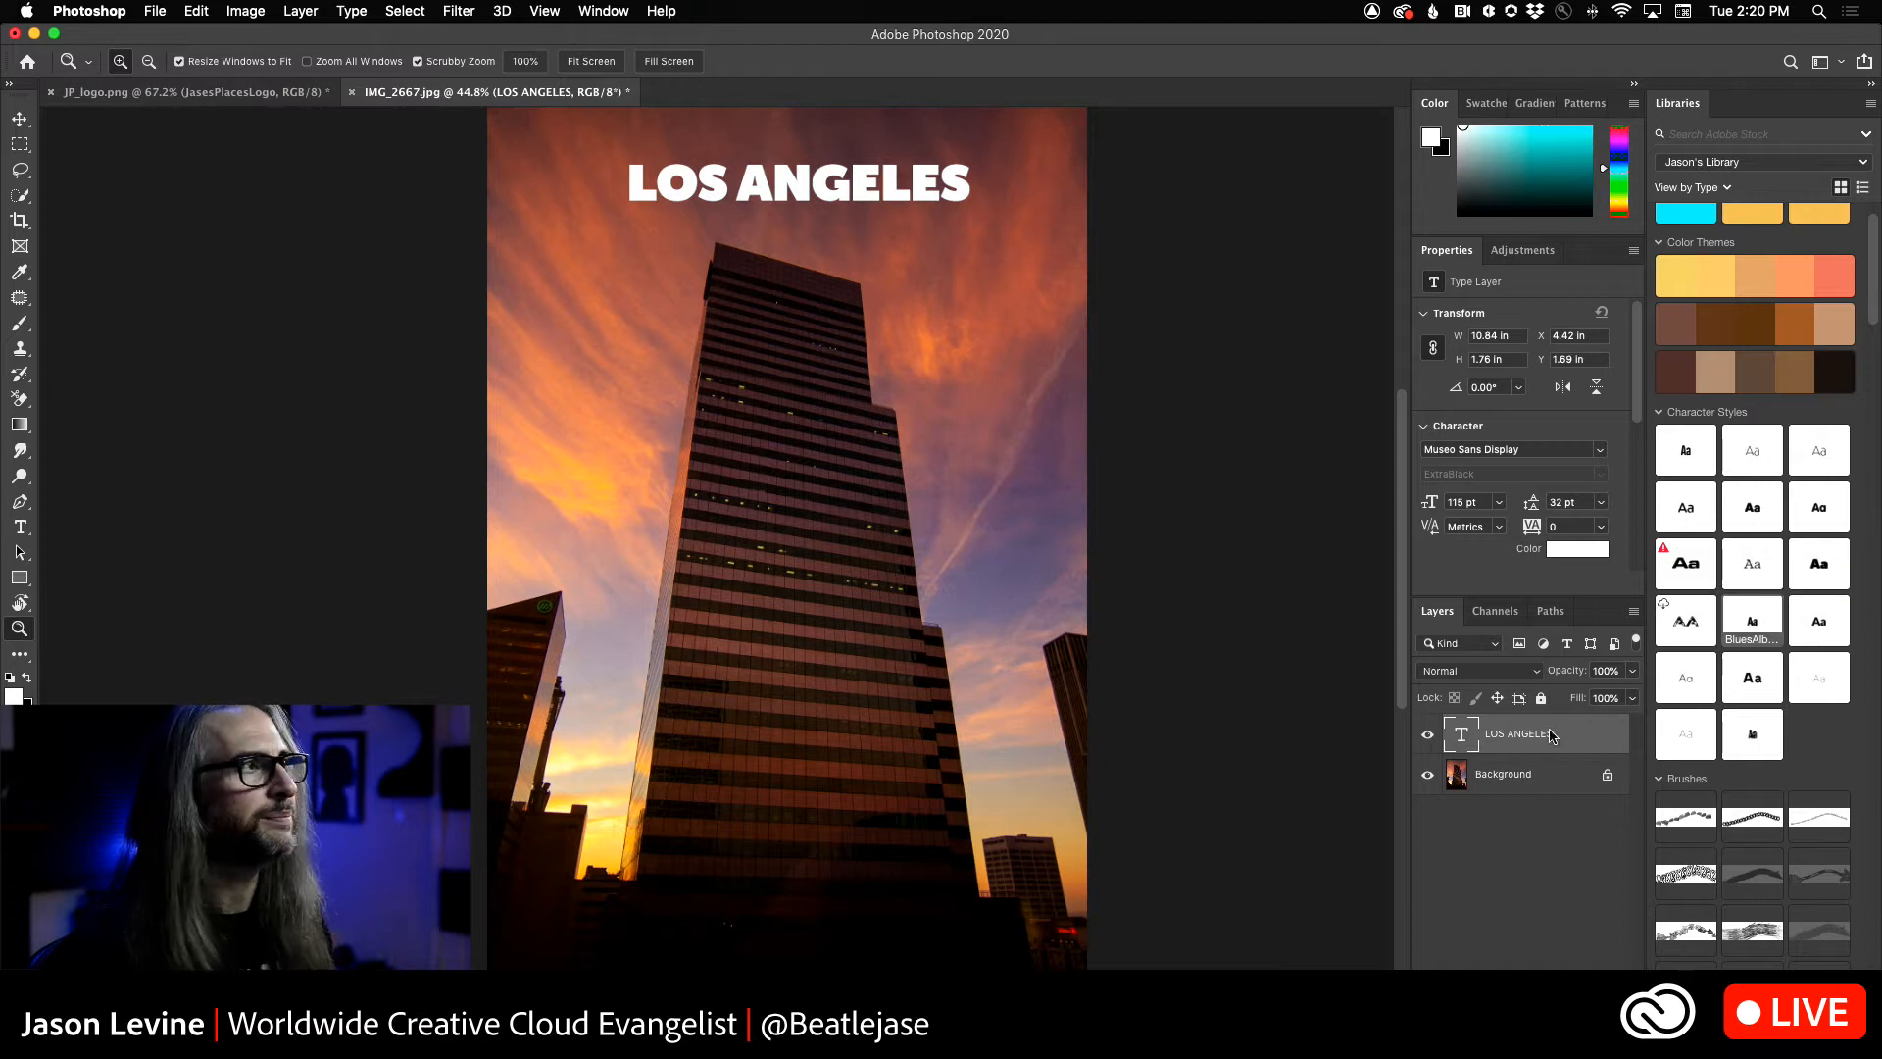
- Apply the BluesAlbum1 character style to the LOS ANGELES text layer and enlarge the text to 121 pt
{"action": "left_click", "coordinate": [1752, 622]}
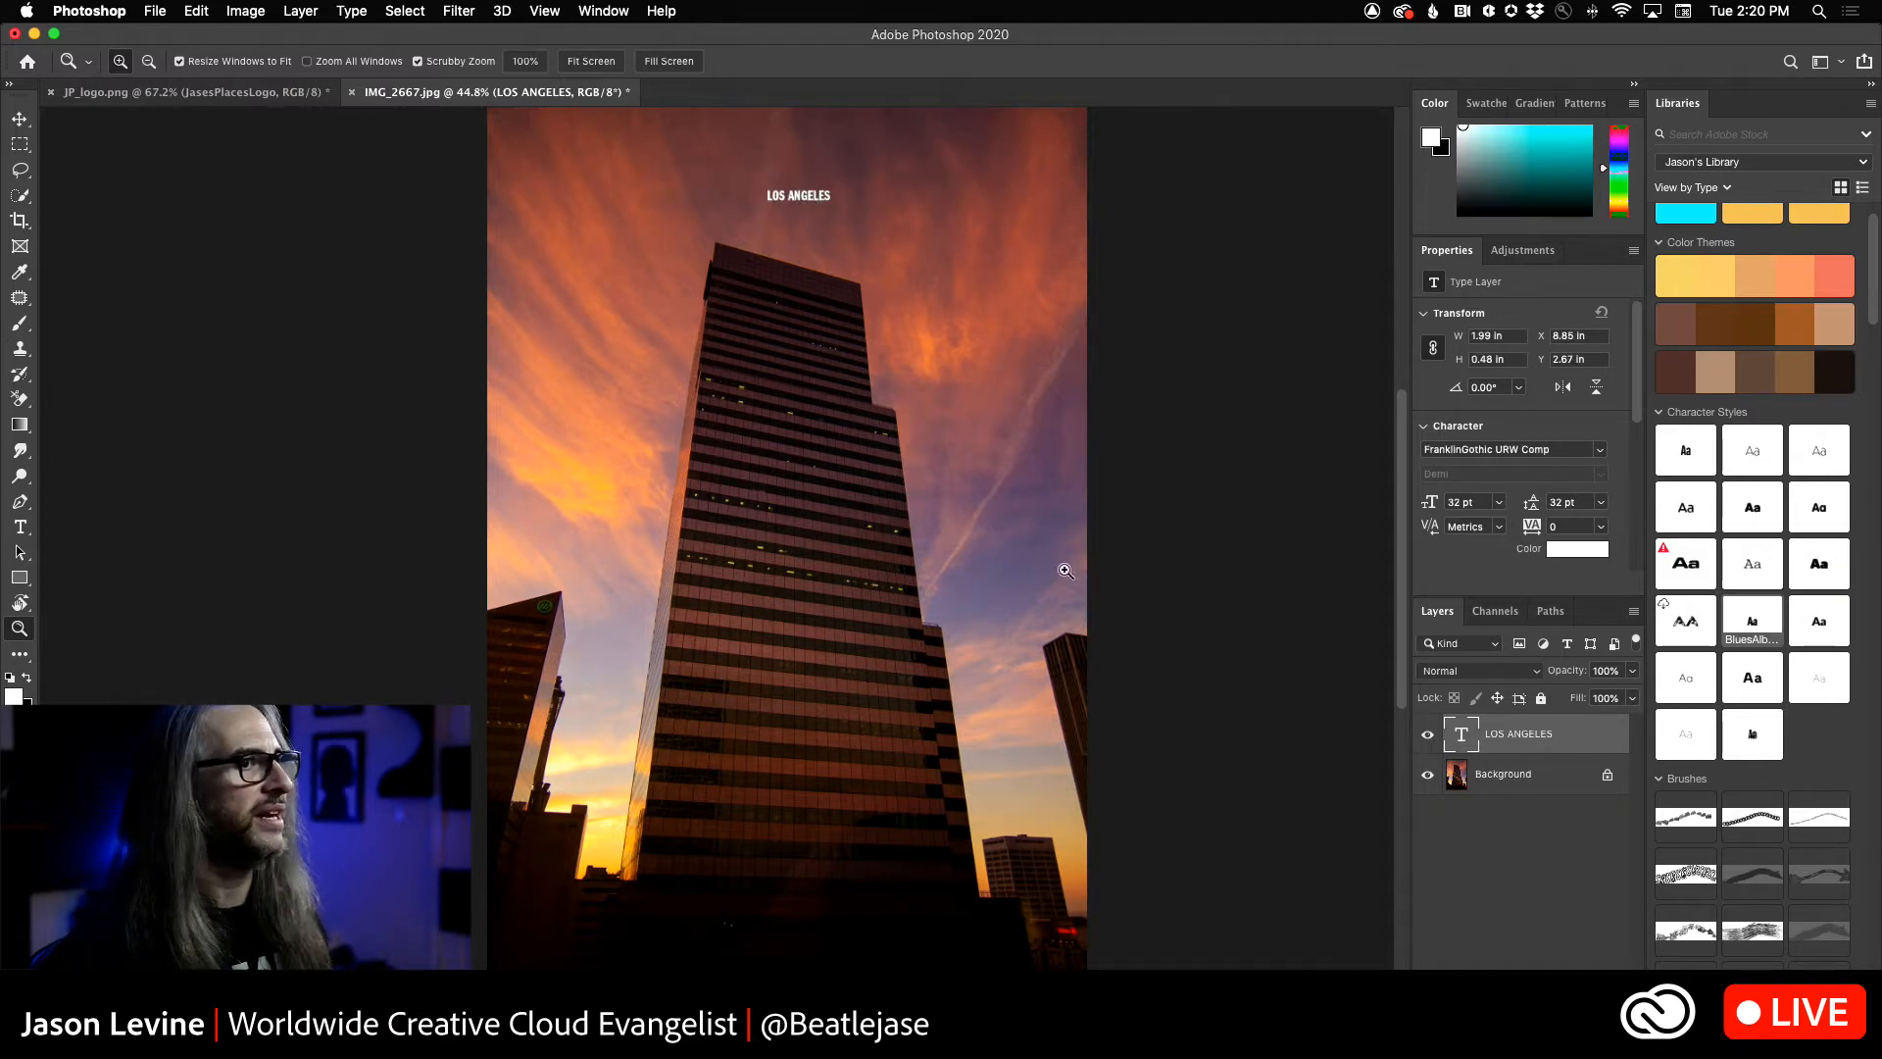
{"action": "double_click", "coordinate": [1462, 736]}
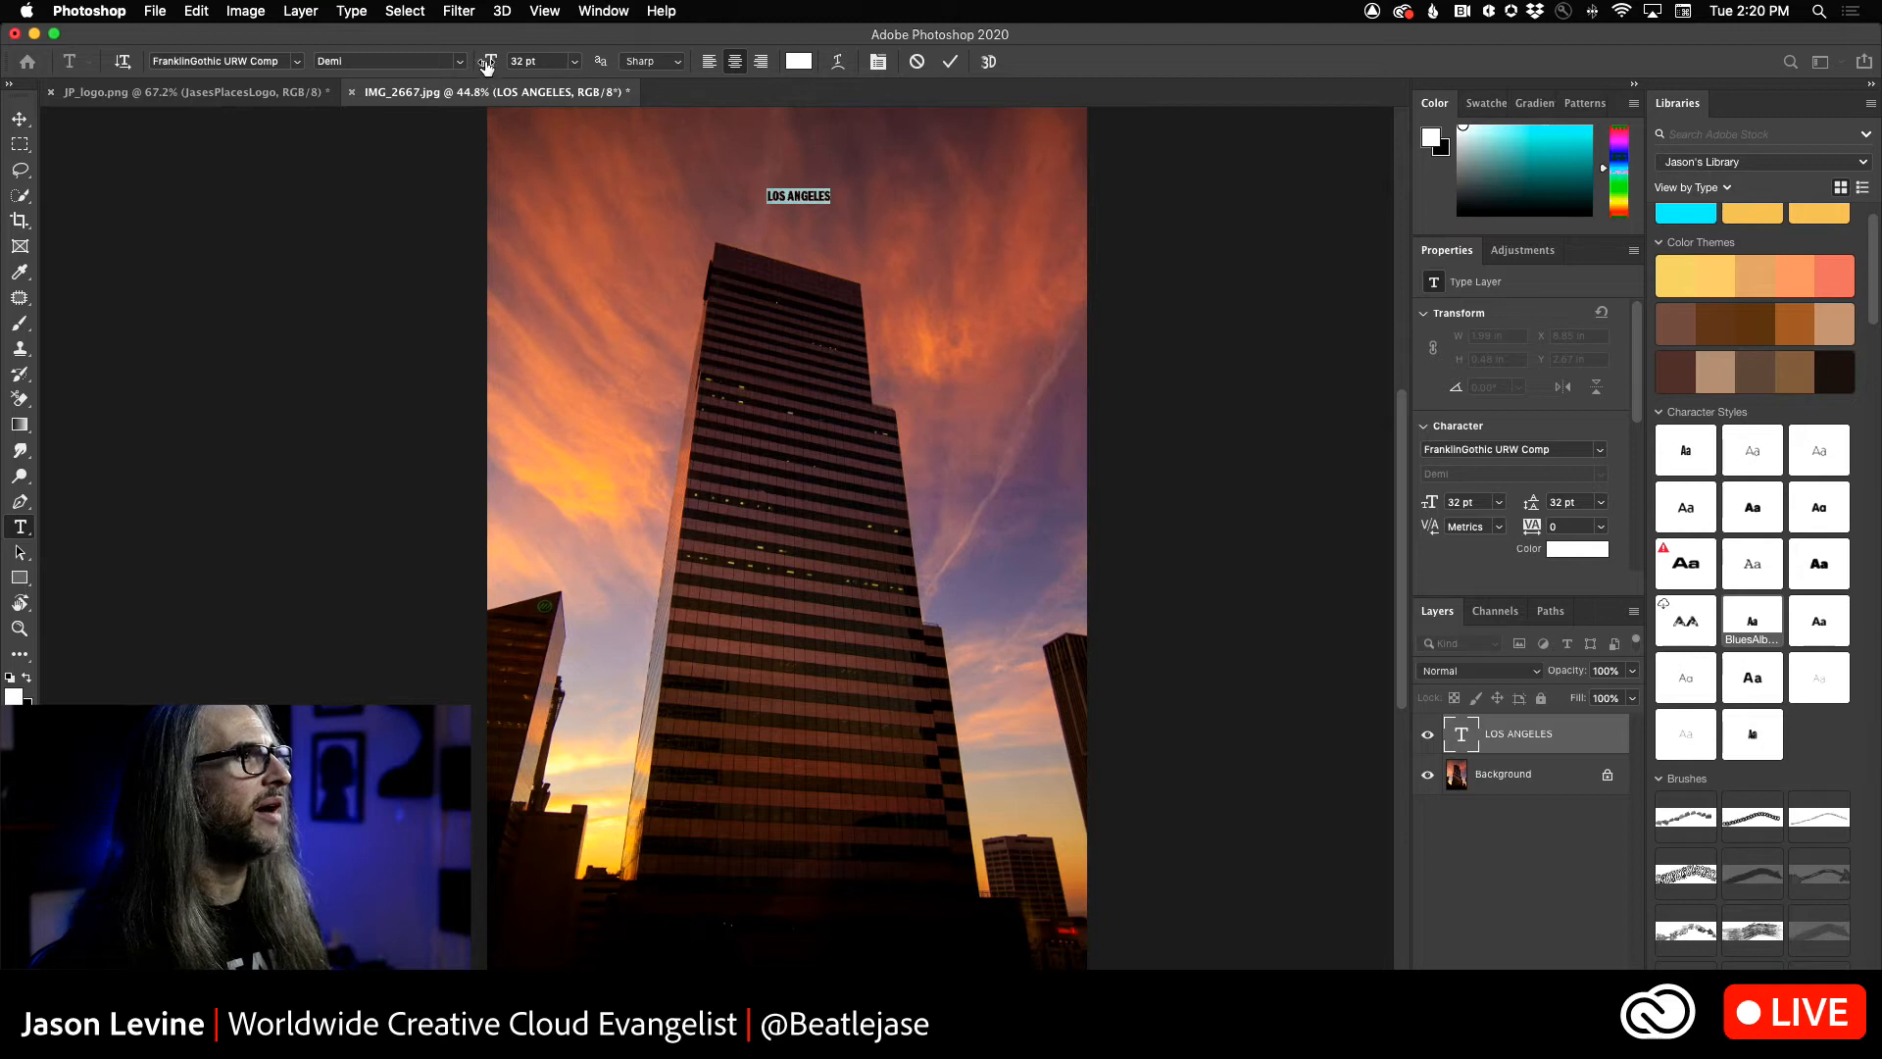
{"action": "left_click_drag", "start_coordinate": [486, 64], "coordinate": [575, 75]}
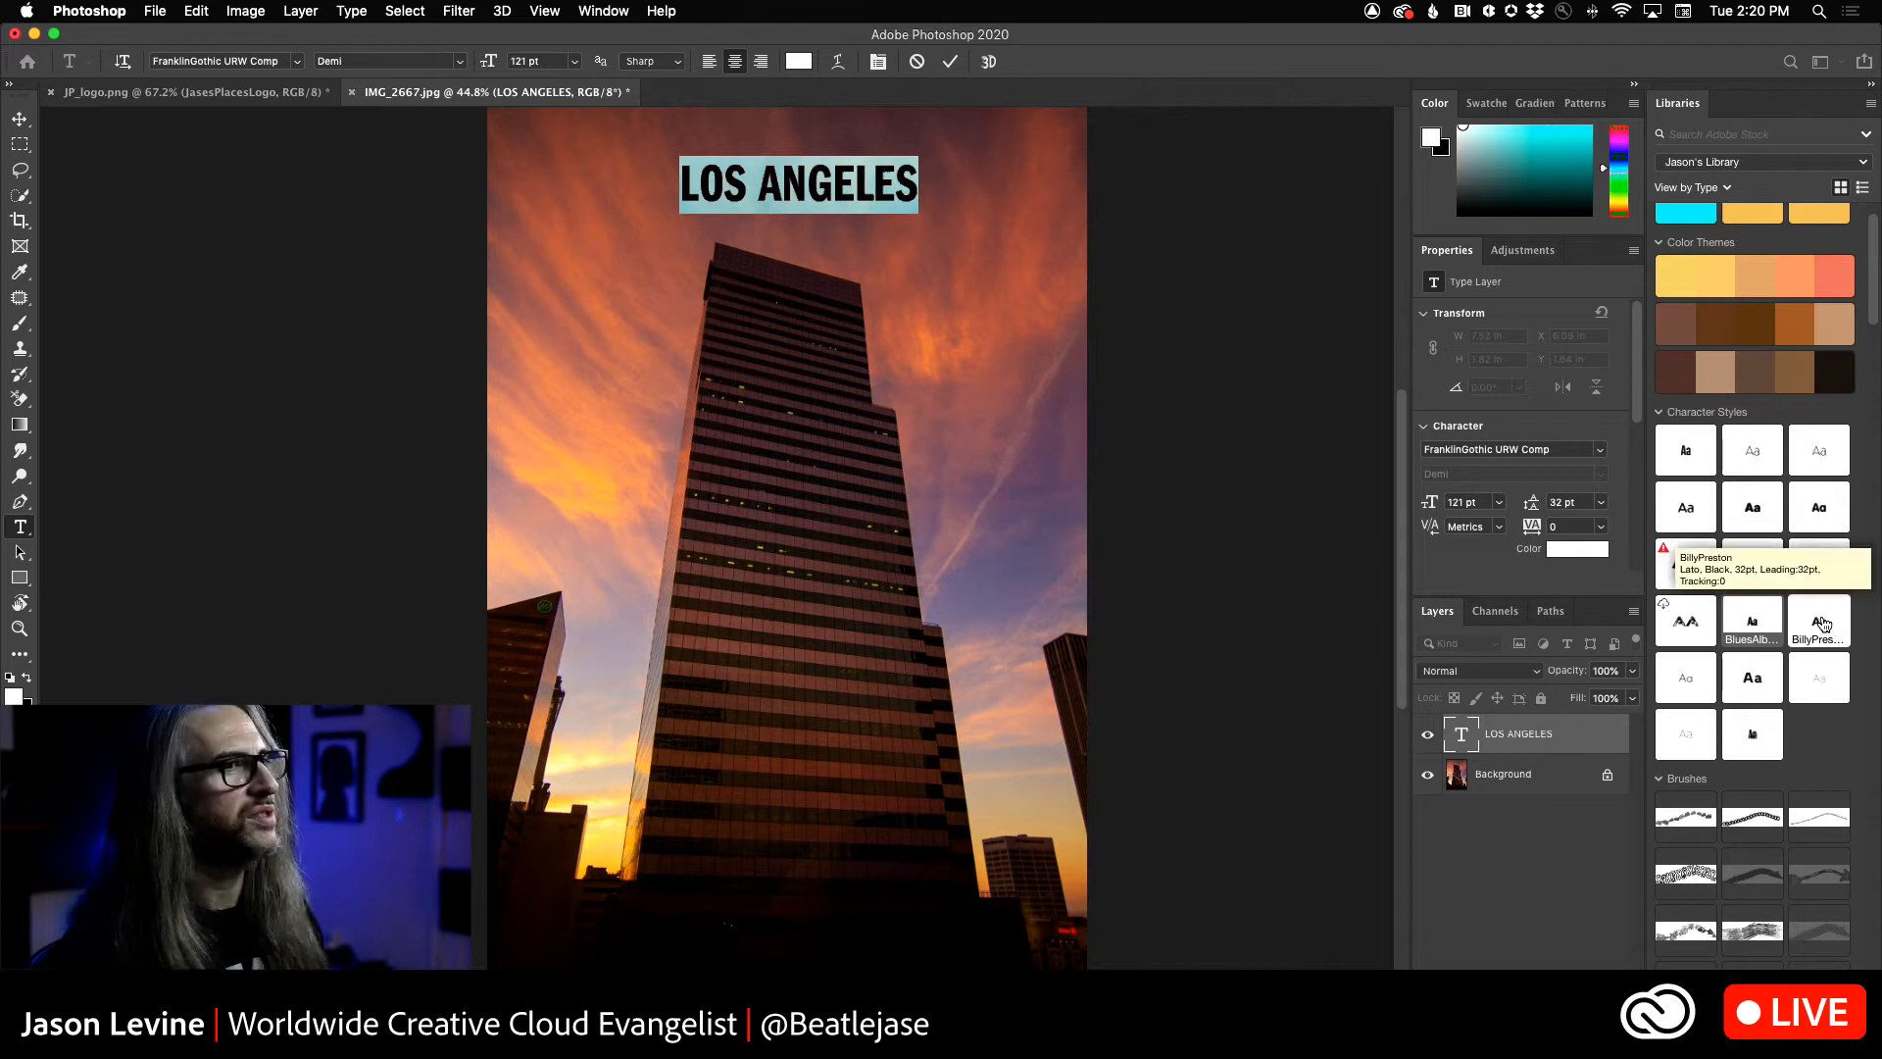
{"action": "left_click", "coordinate": [1535, 834]}
{"action": "key", "text": "z"}
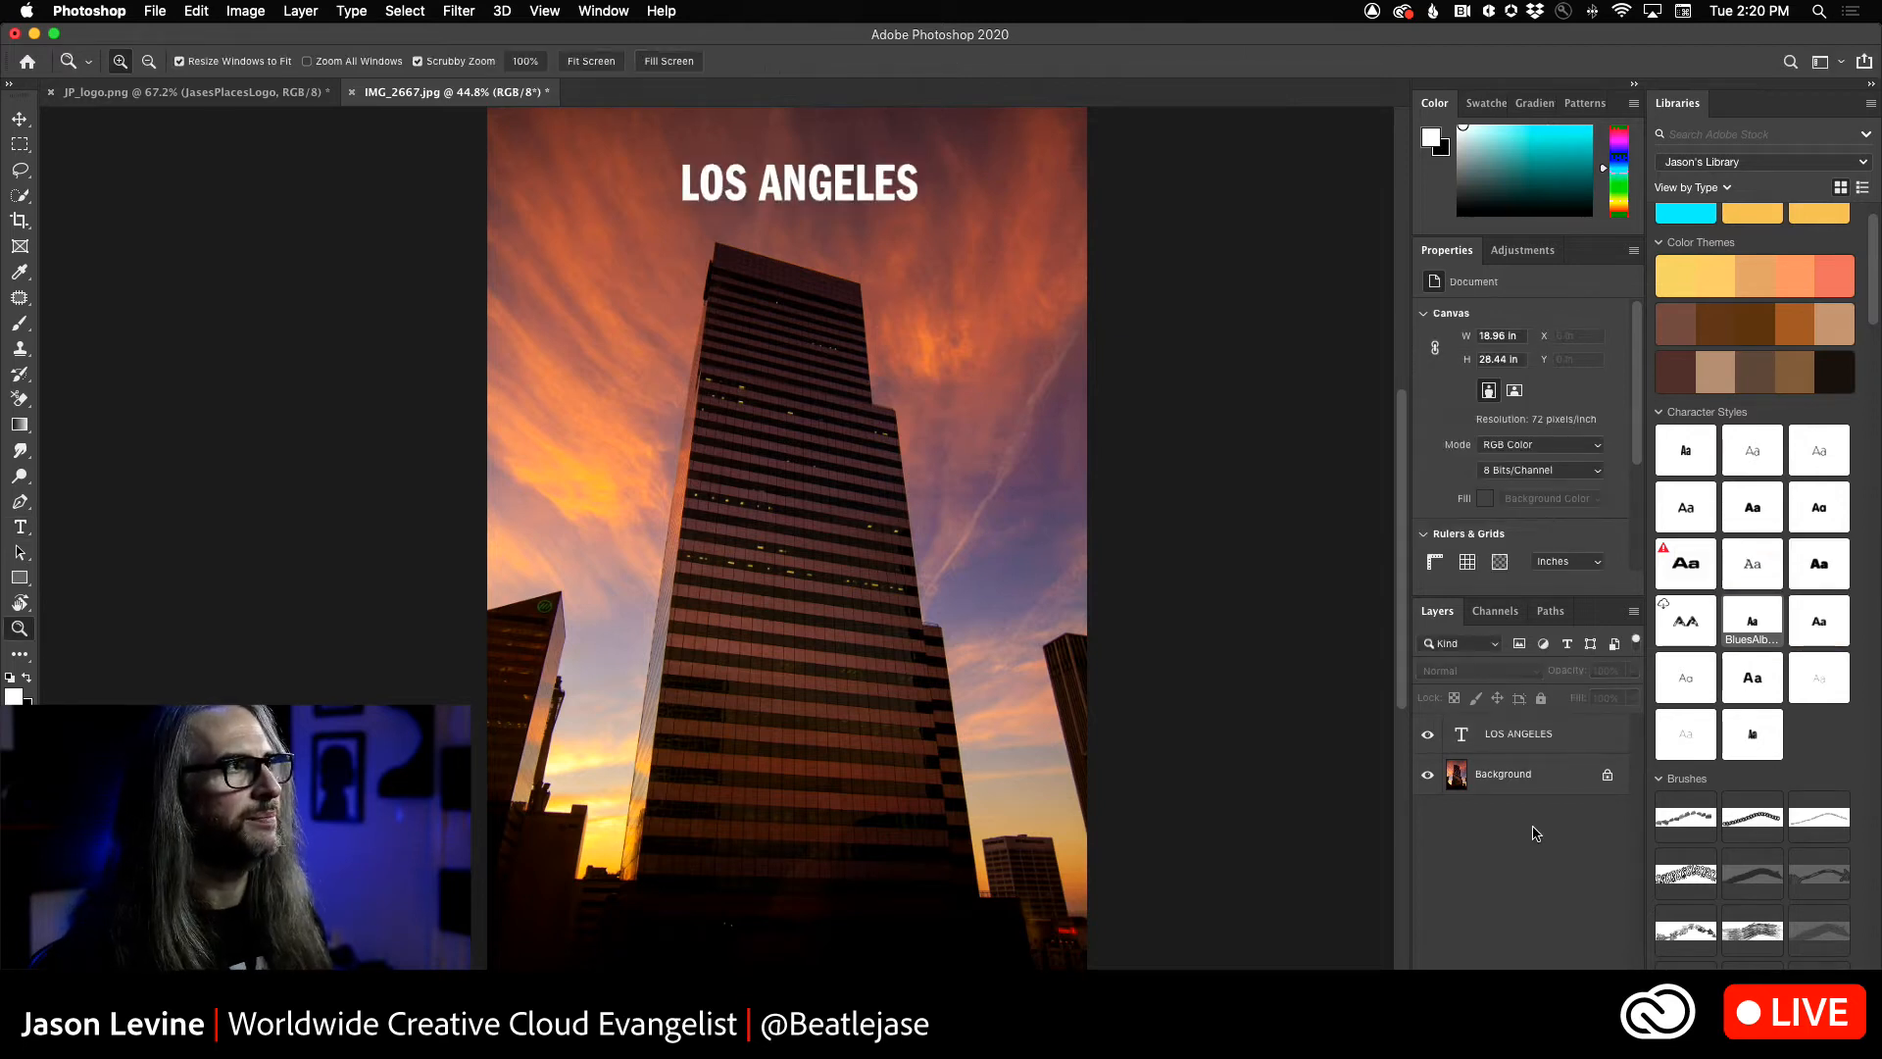
- Apply the BillyPreston character style to the LOS ANGELES layer, enlarge it to 201 pt, and center the title across the image
{"action": "left_click", "coordinate": [1585, 730]}
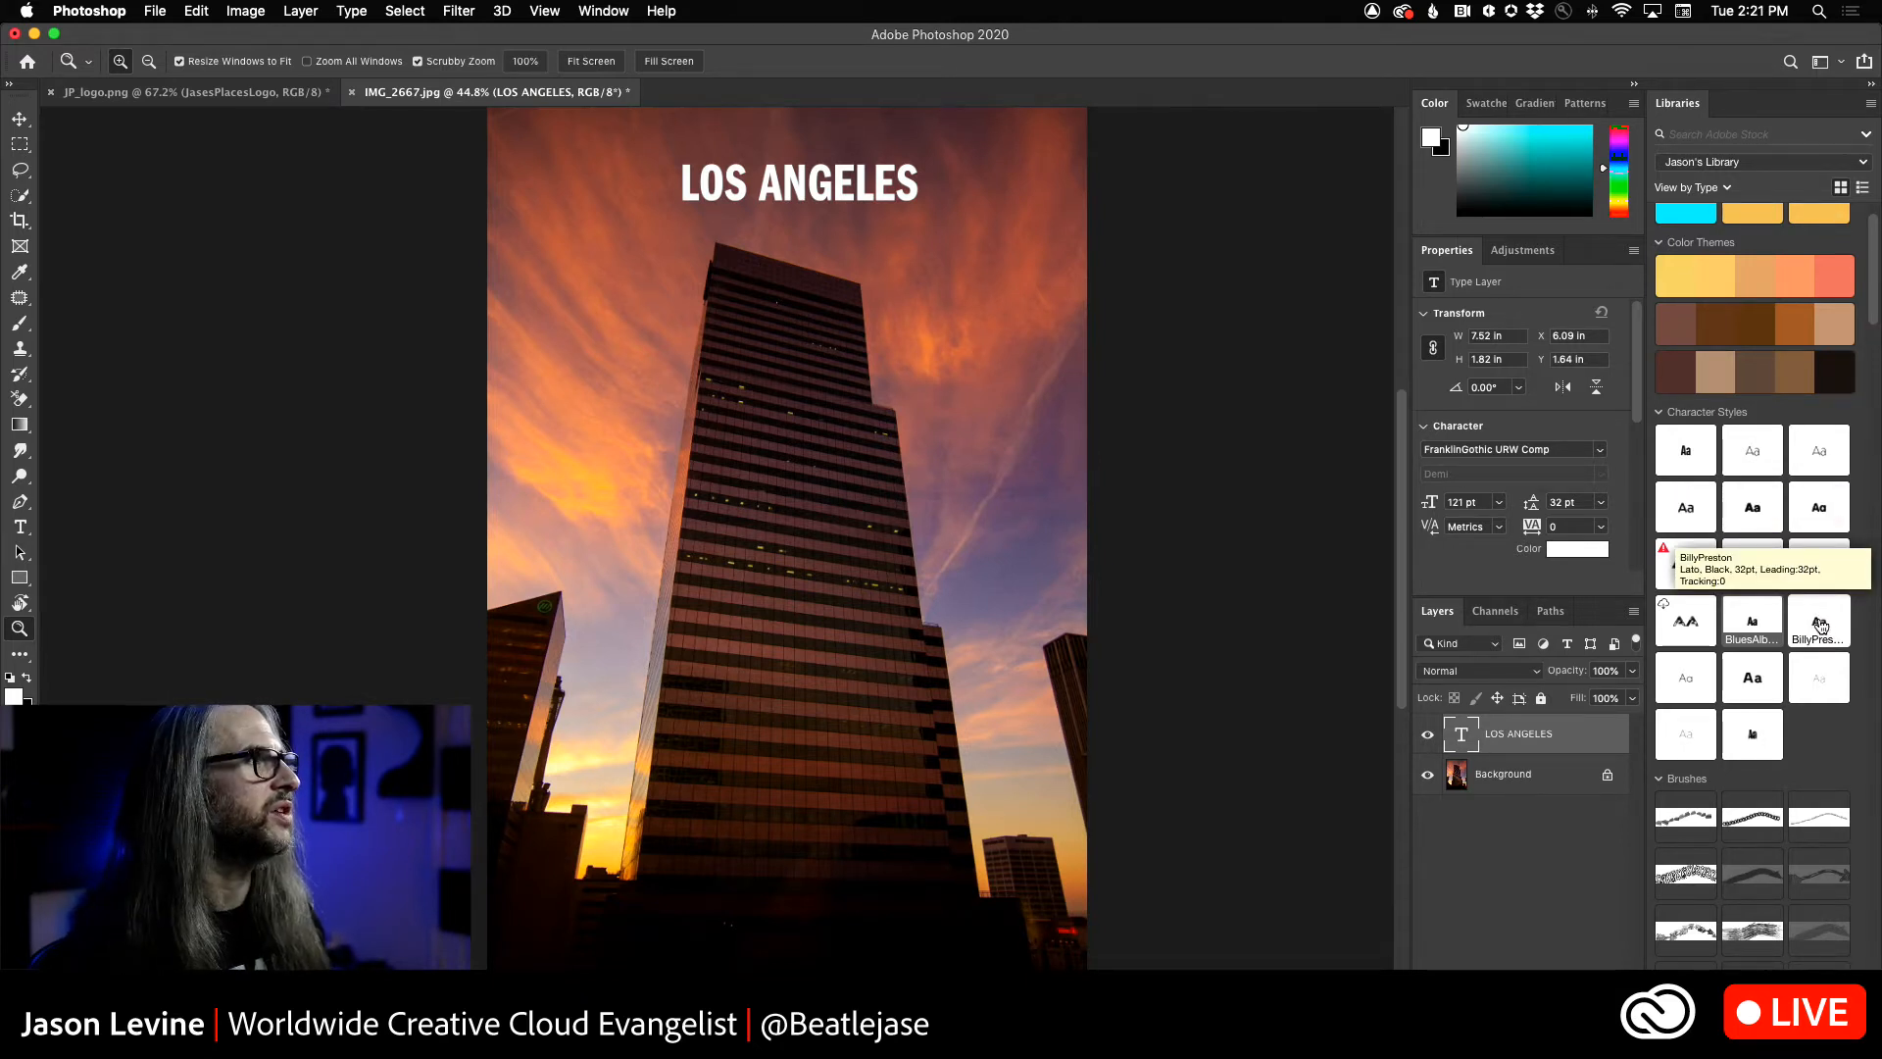
{"action": "left_click", "coordinate": [1820, 625]}
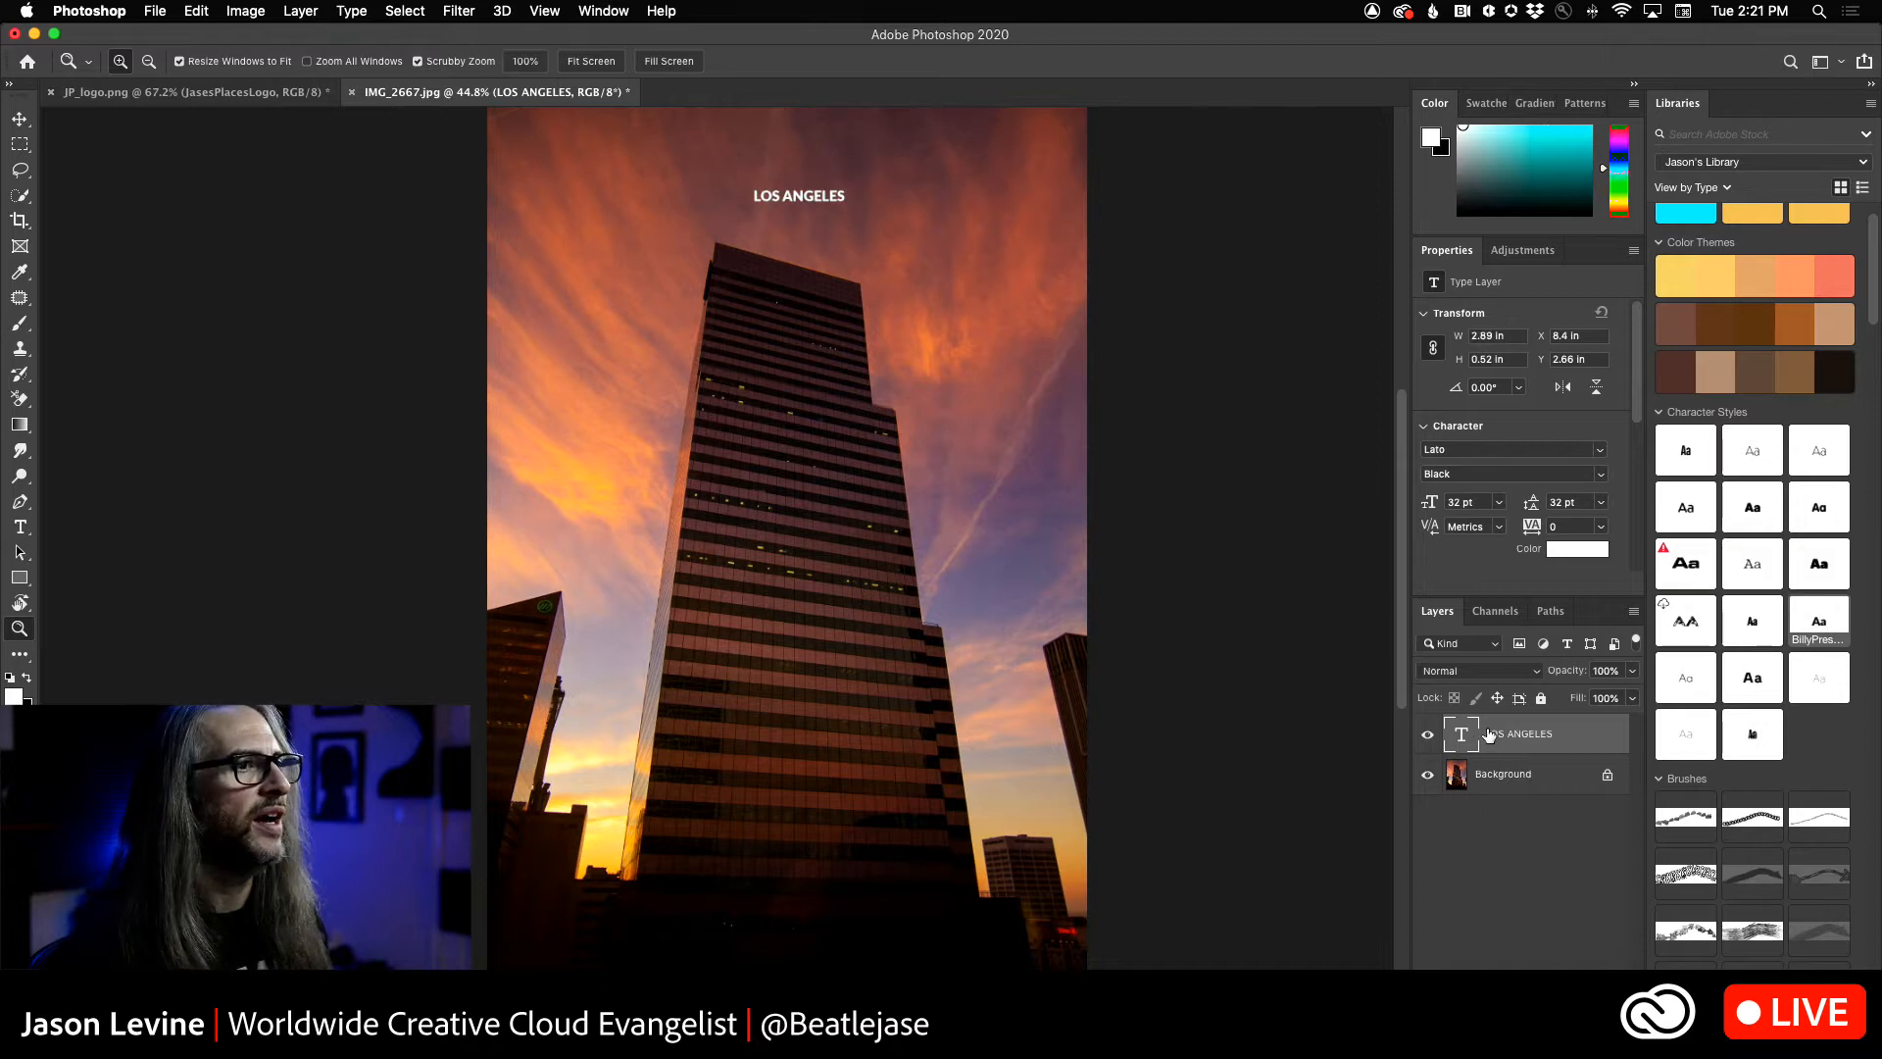
{"action": "double_click", "coordinate": [1453, 737]}
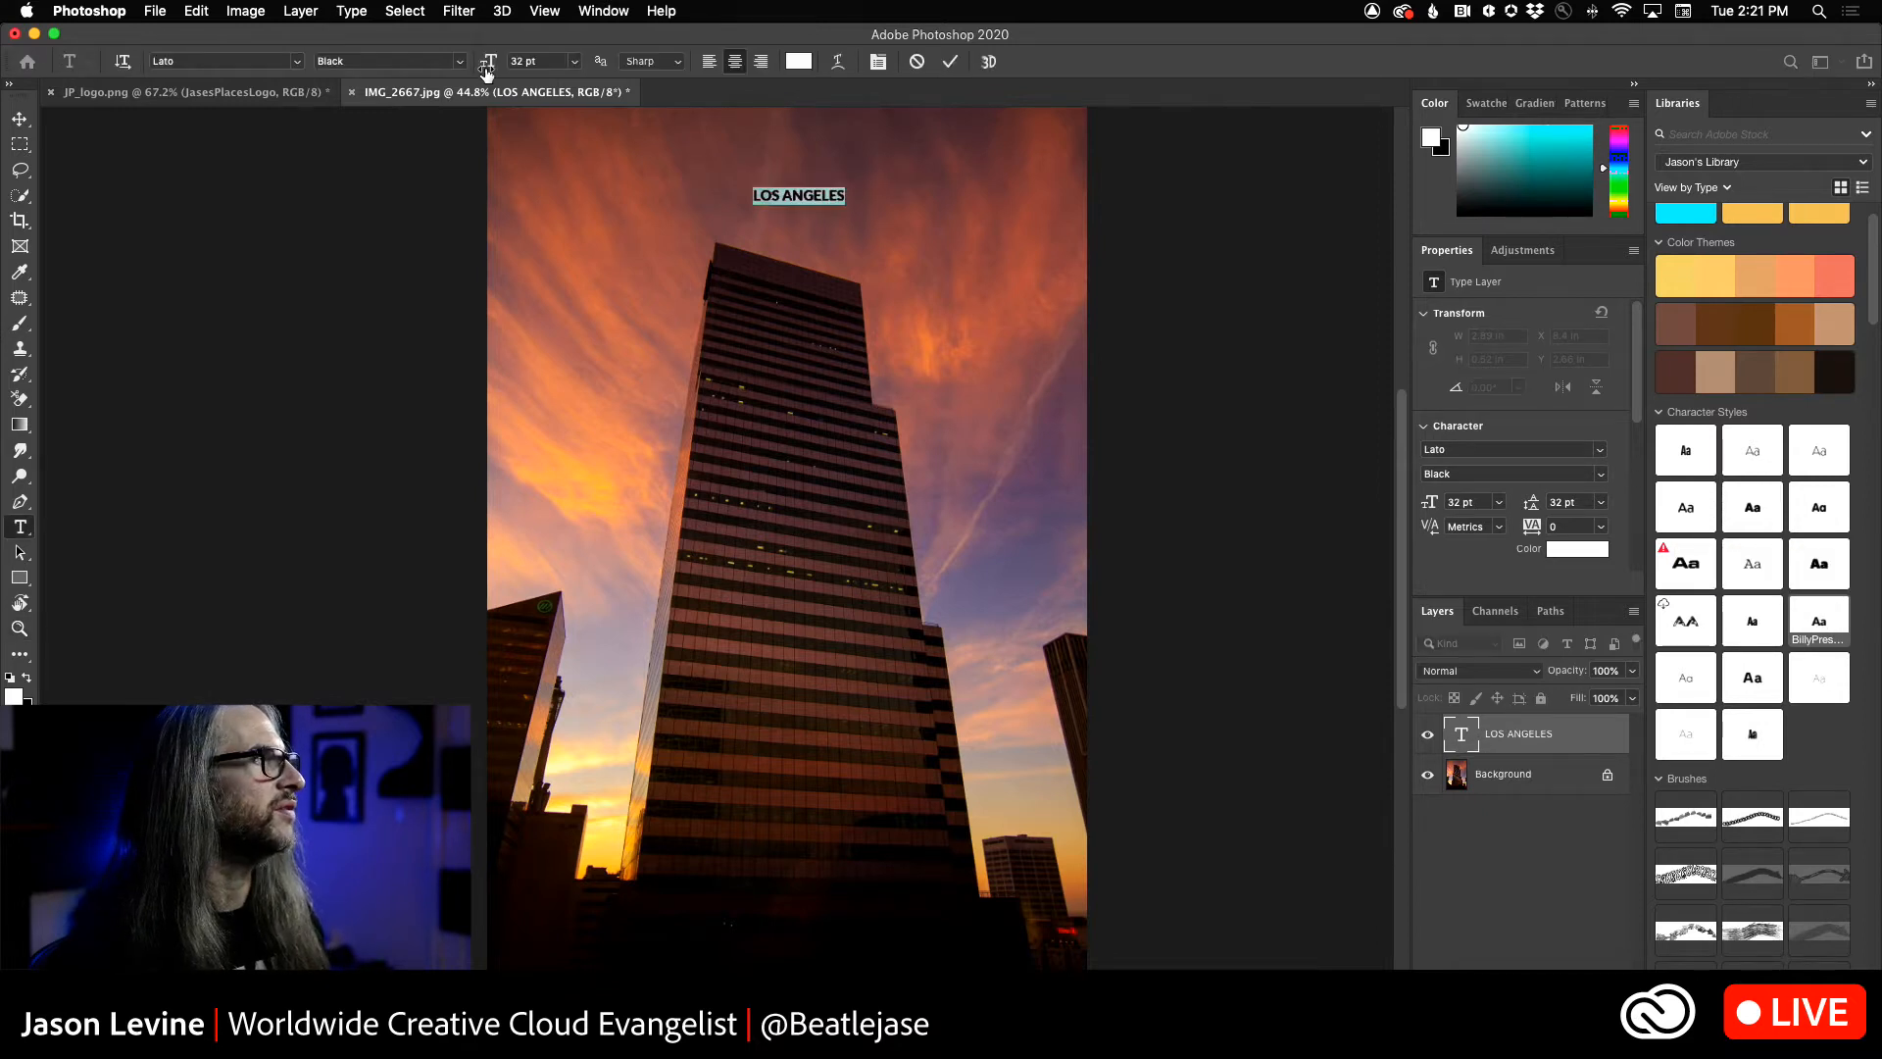
{"action": "left_click_drag", "start_coordinate": [490, 65], "coordinate": [650, 85]}
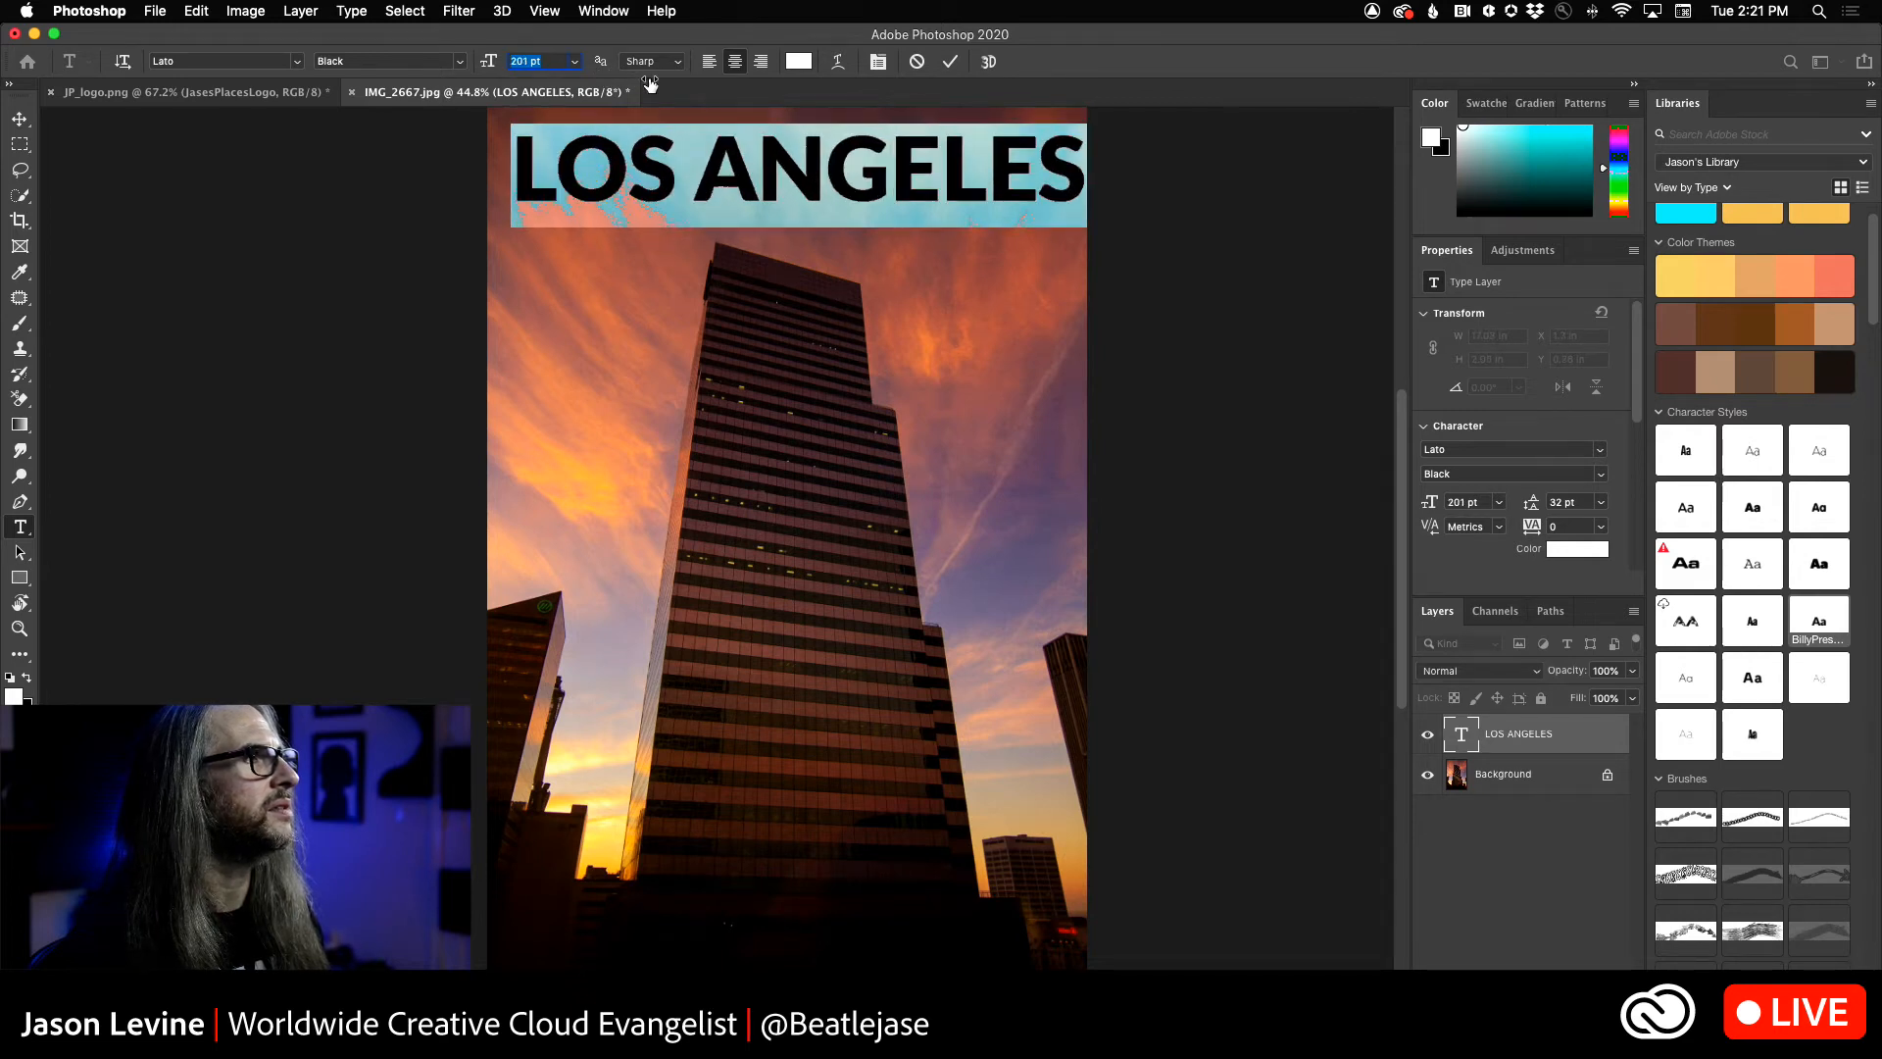
{"action": "left_click", "coordinate": [20, 119]}
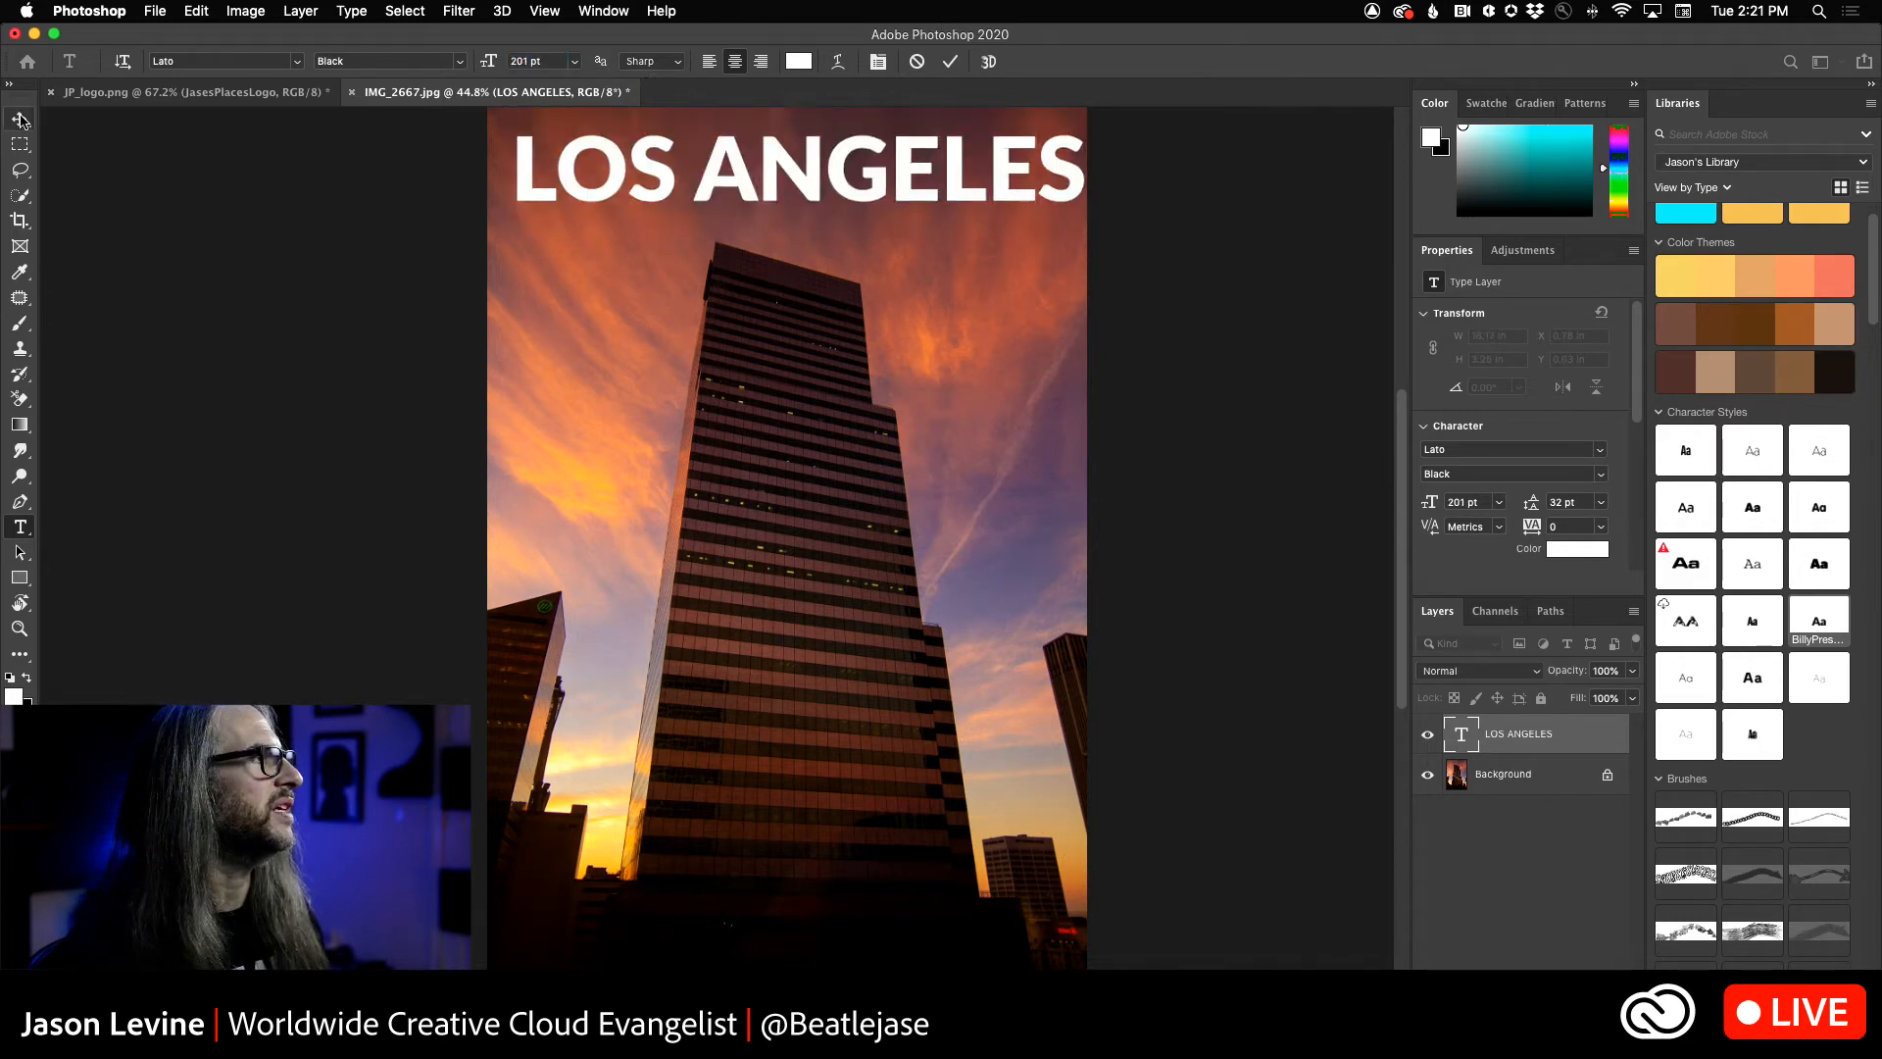
{"action": "left_click_drag", "start_coordinate": [745, 185], "coordinate": [734, 183]}
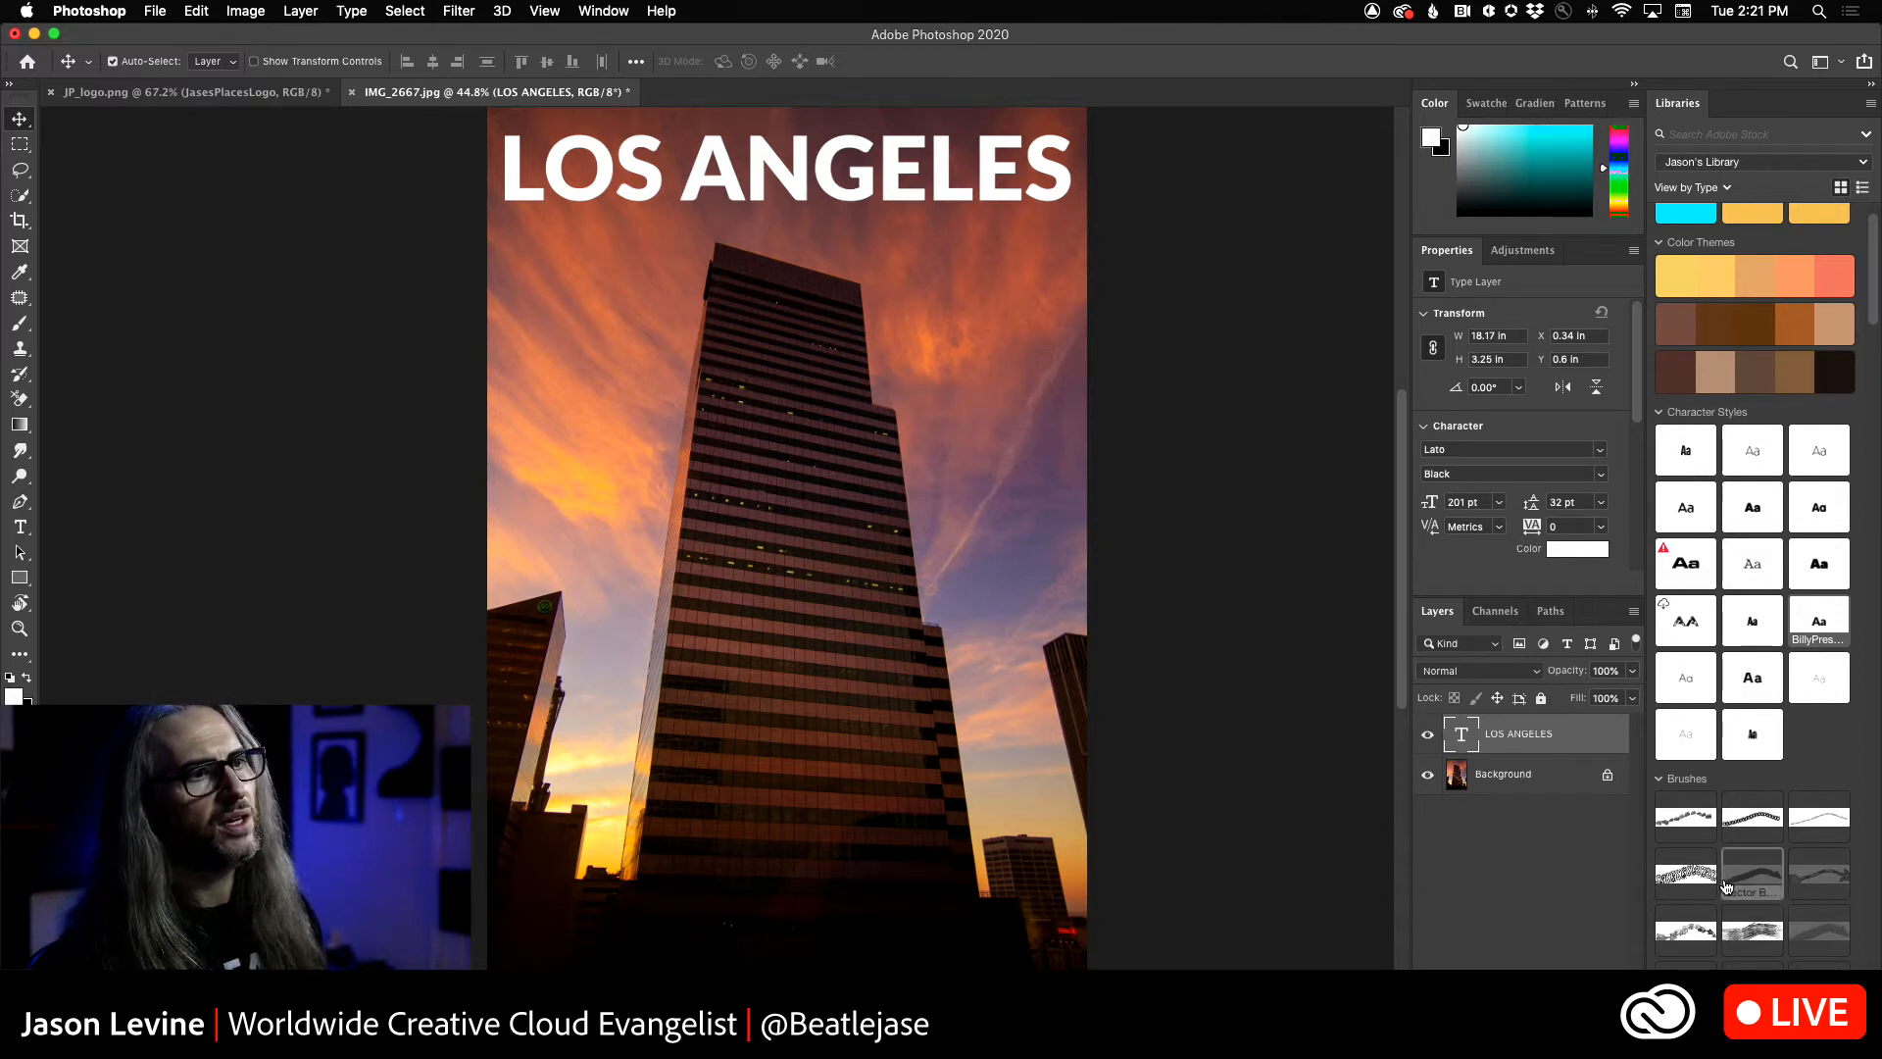
- Load the library's SVT1 brush at 95 px and paint wavy star strokes down both sides of the tower on the Background layer
{"action": "scroll", "coordinate": [1813, 828], "scroll_direction": "down", "scroll_amount": 10}
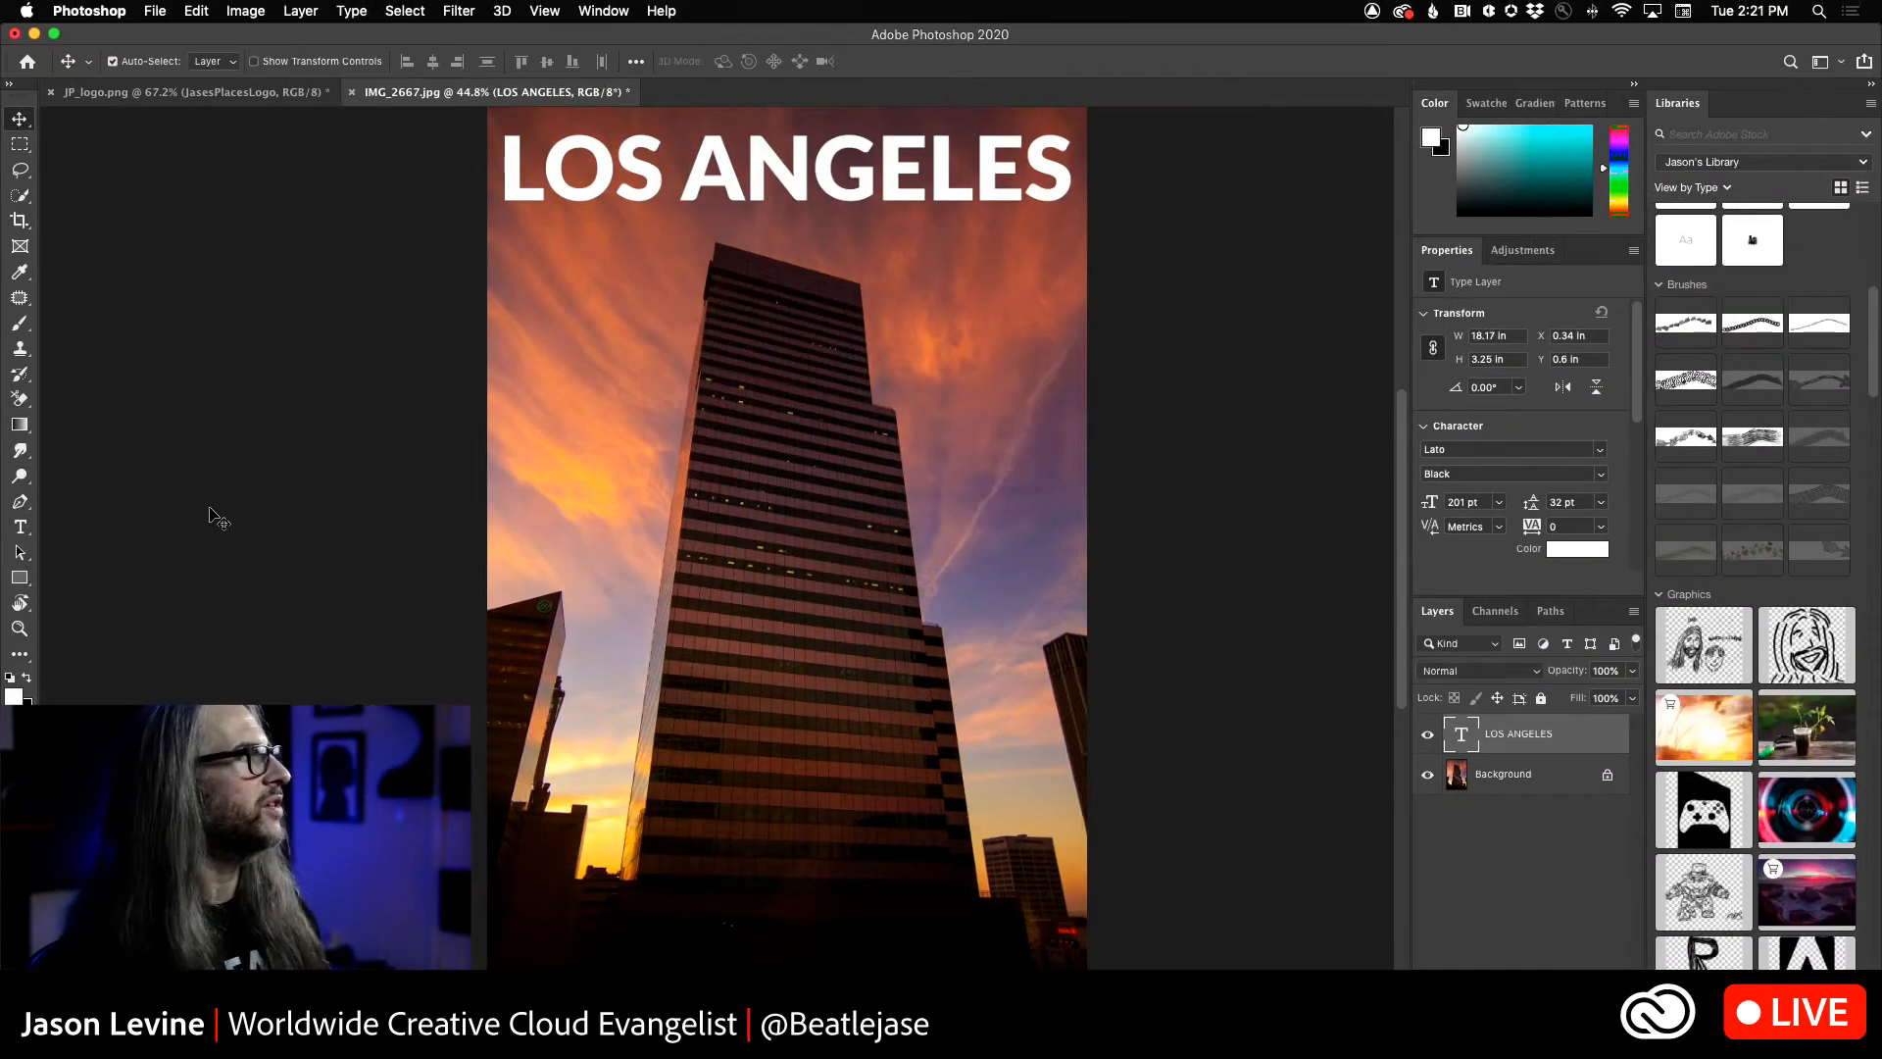
{"action": "left_click", "coordinate": [20, 328]}
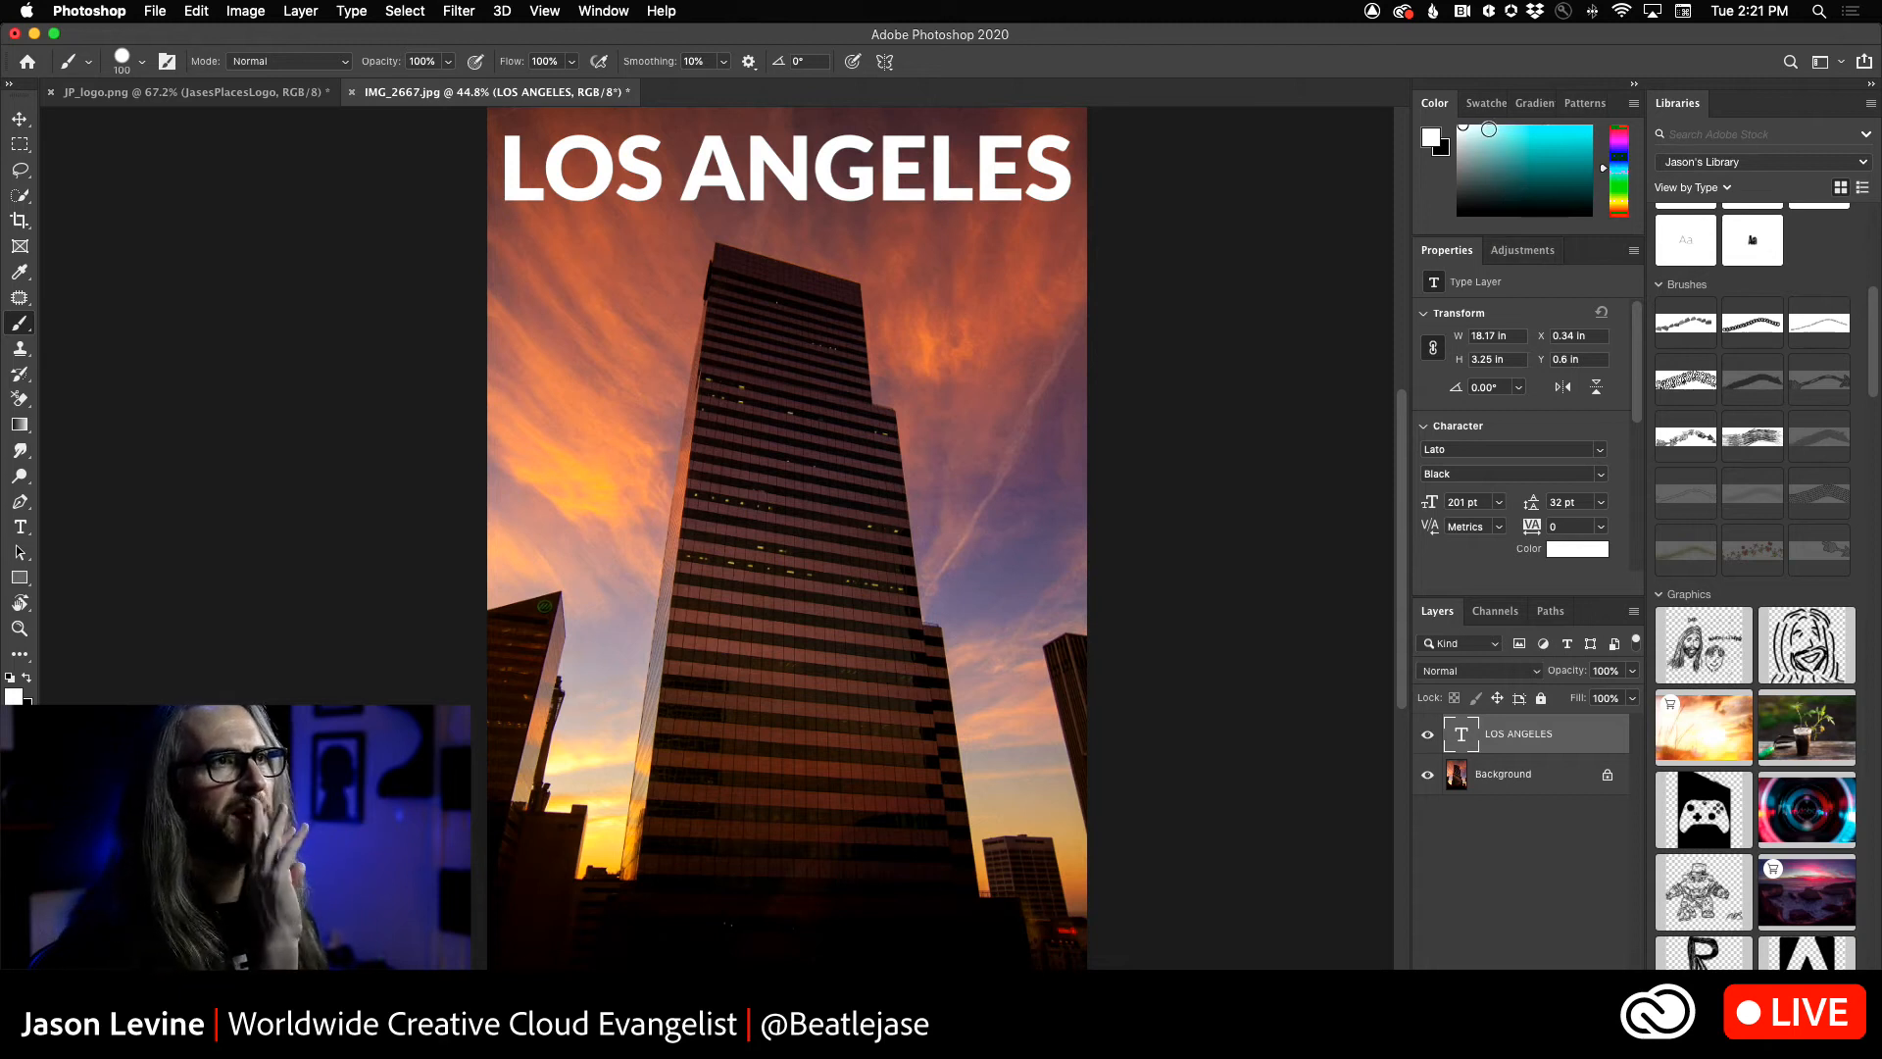
{"action": "left_click_drag", "start_coordinate": [1606, 169], "coordinate": [1605, 160]}
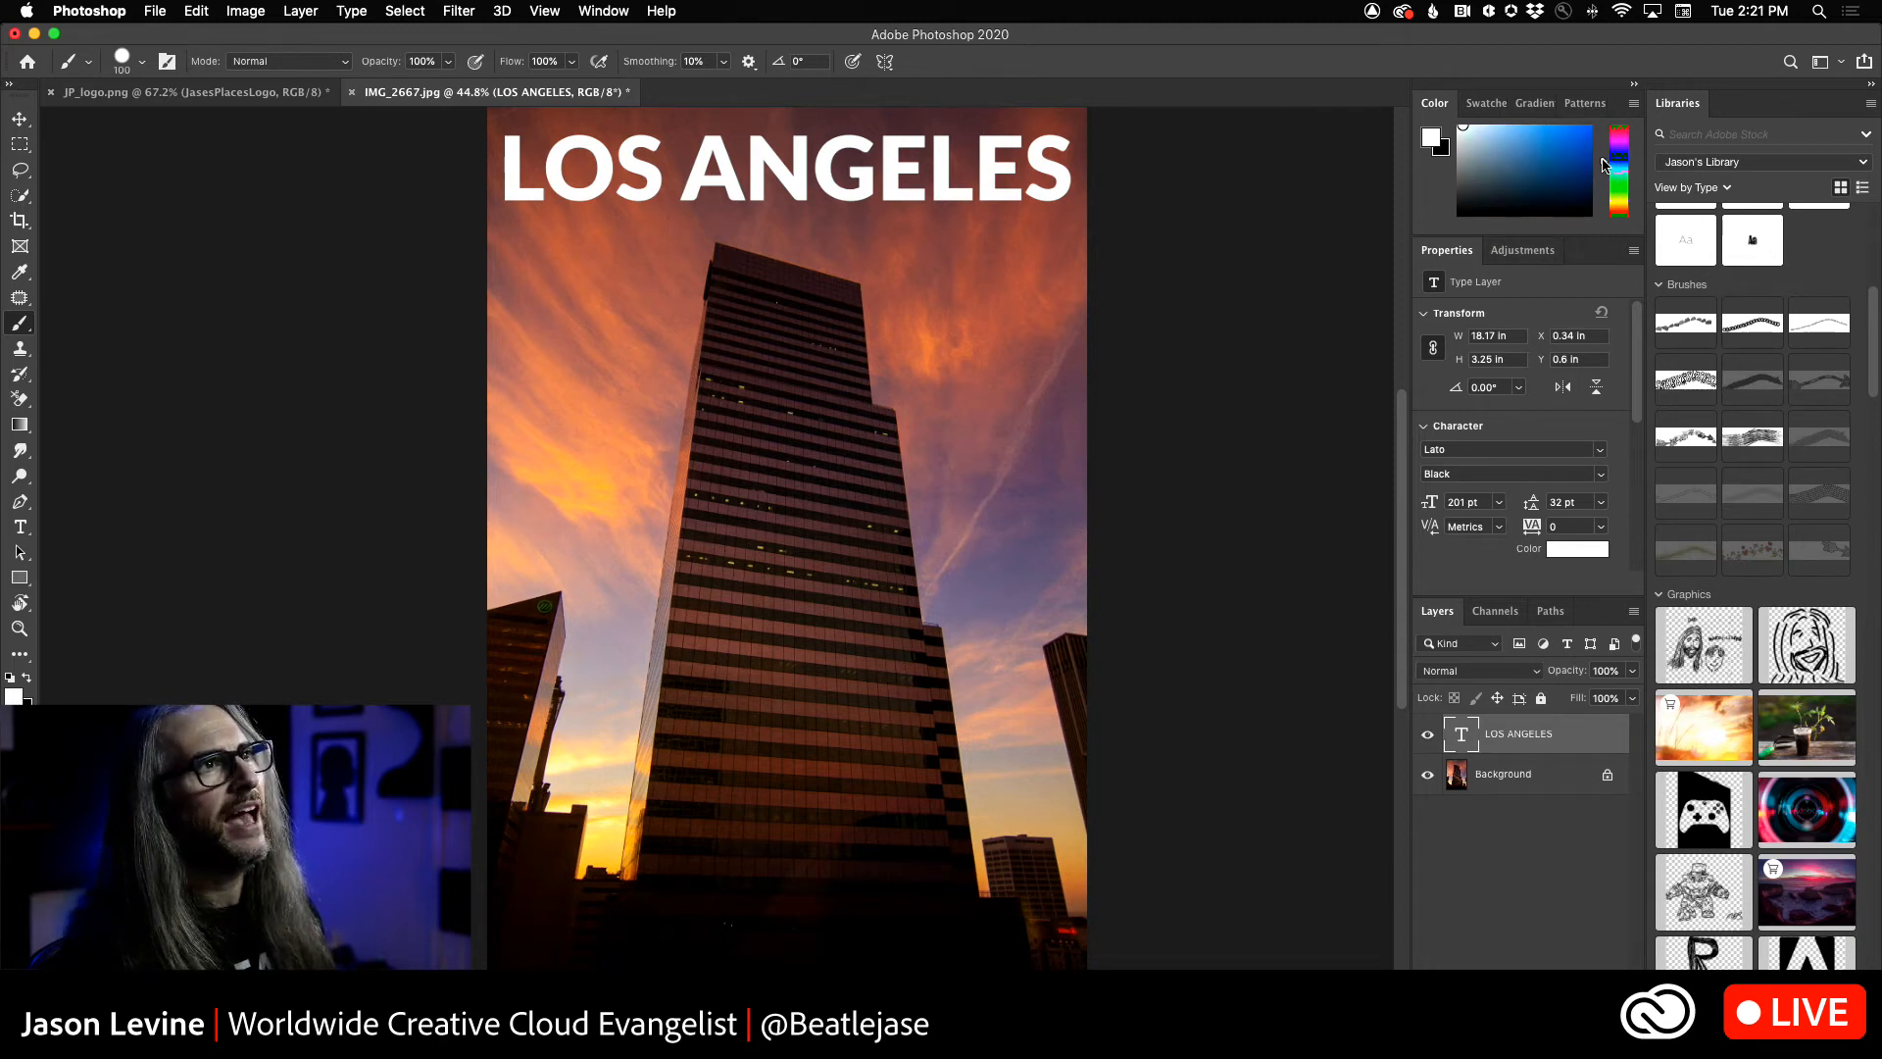
{"action": "left_click", "coordinate": [1756, 329]}
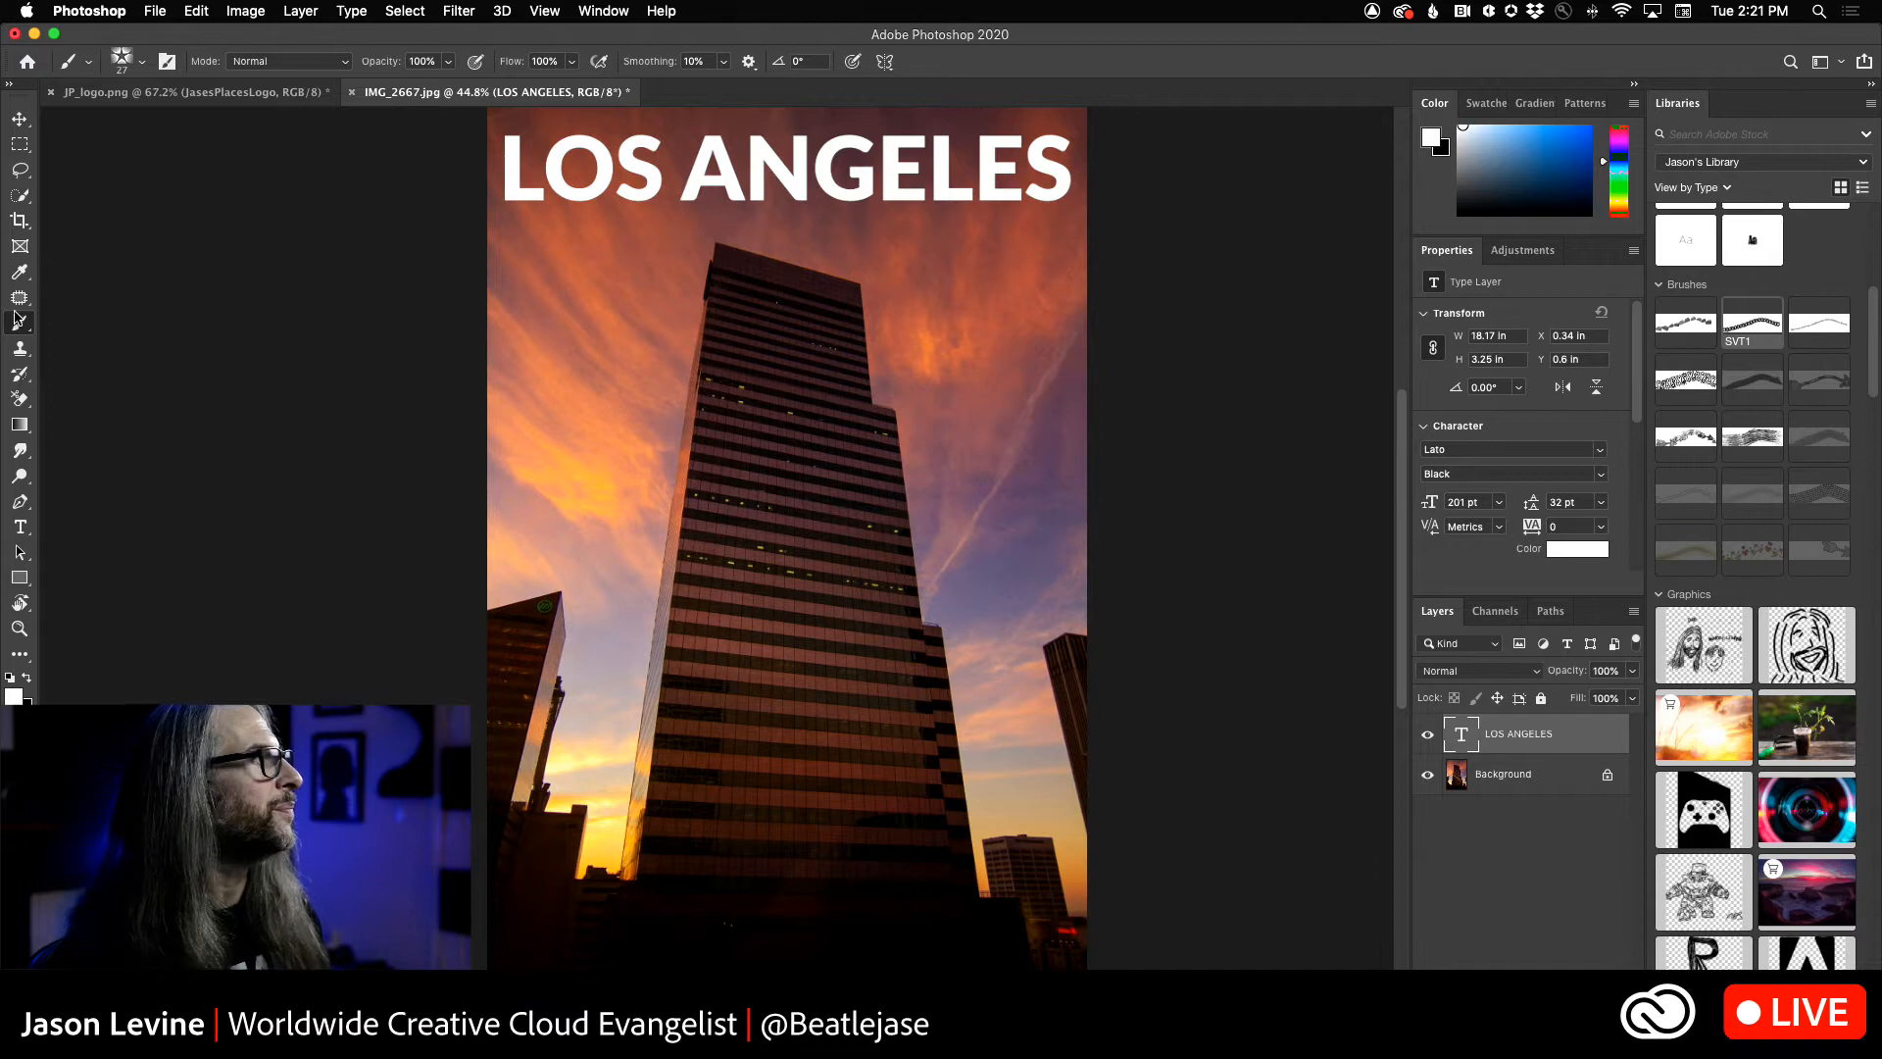
{"action": "left_click", "coordinate": [1534, 776]}
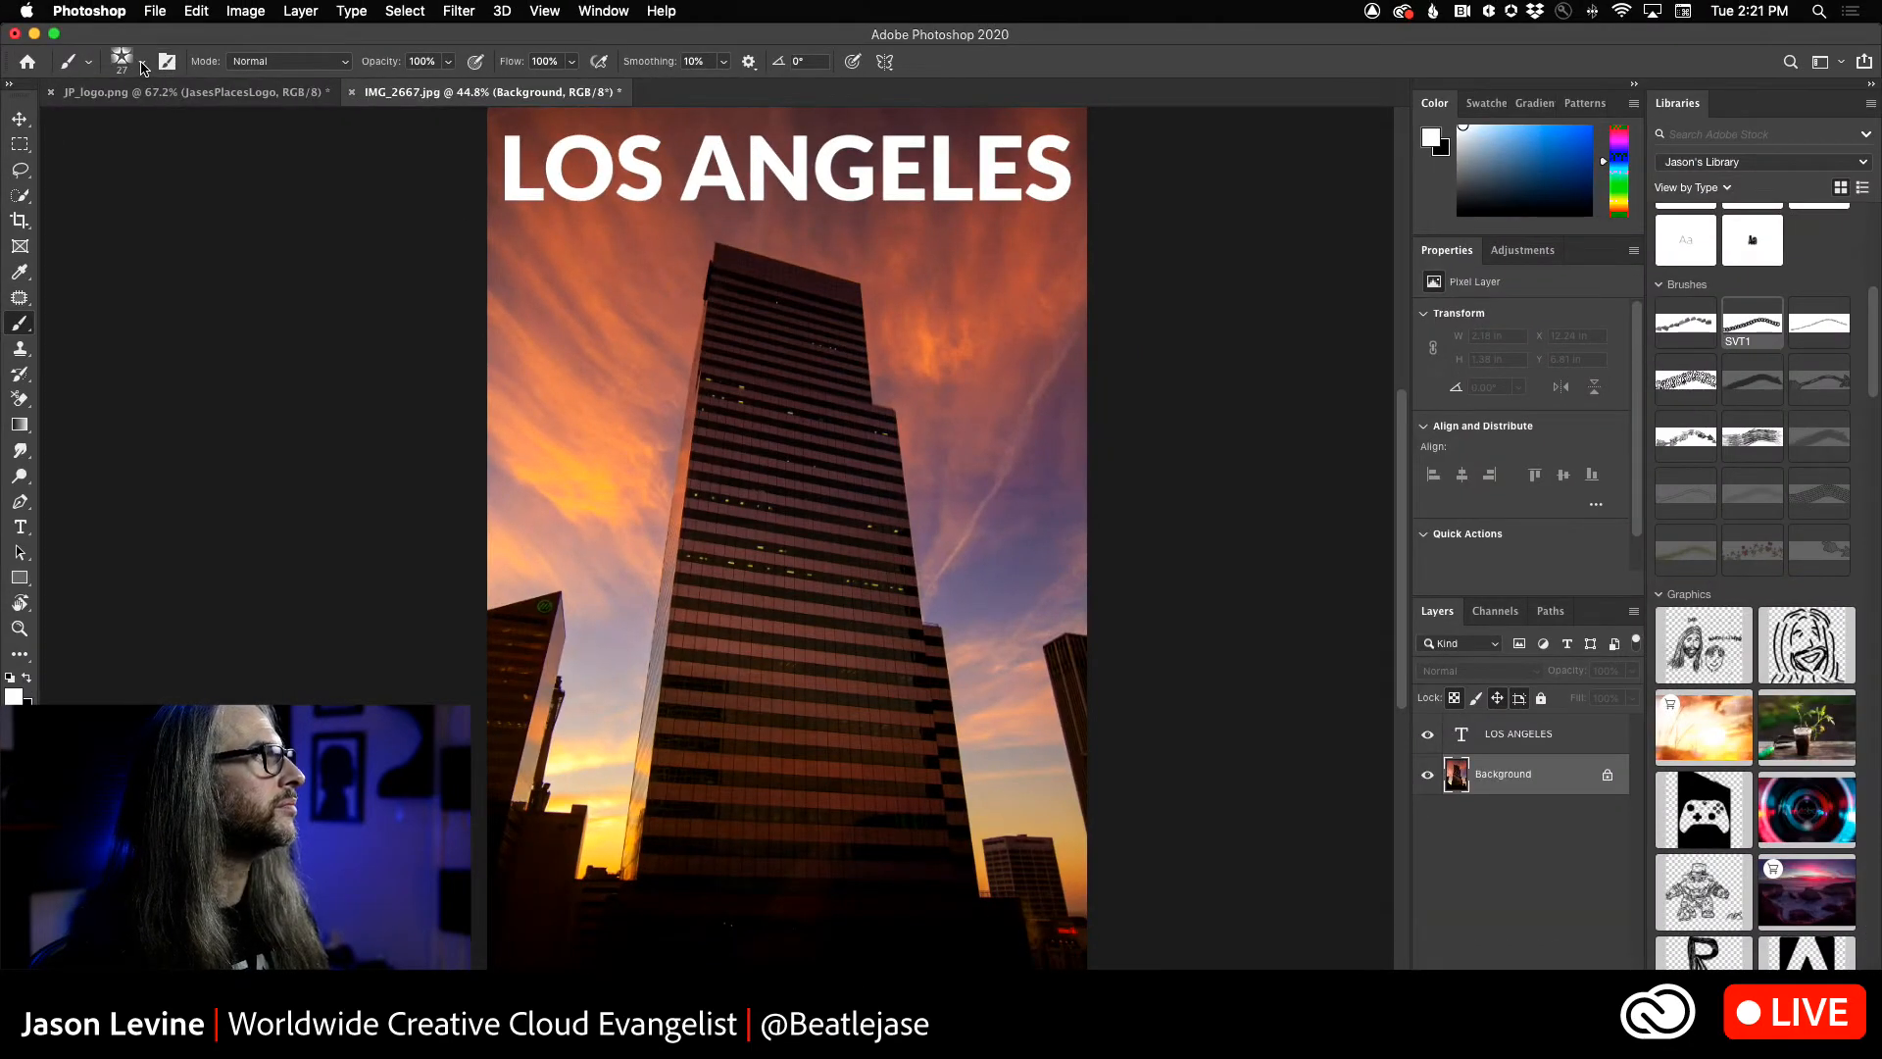
{"action": "left_click", "coordinate": [142, 67]}
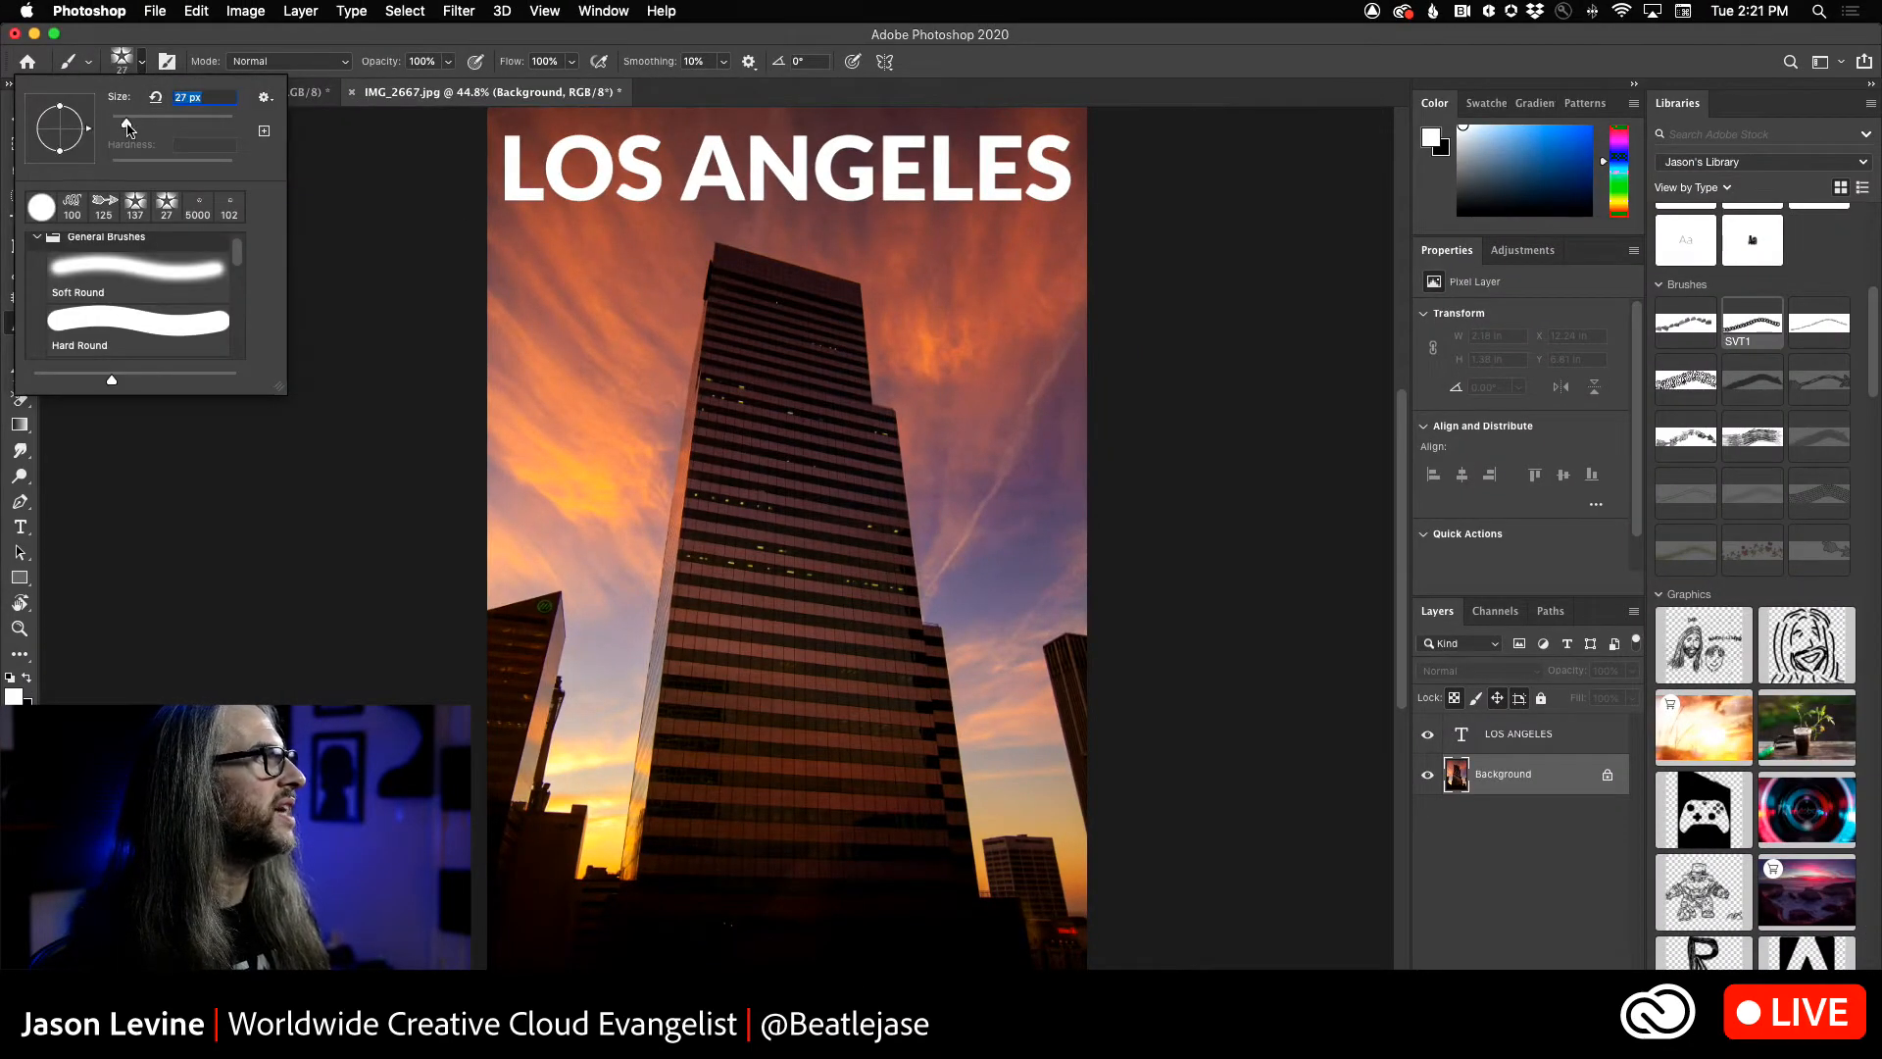
{"action": "left_click_drag", "start_coordinate": [127, 128], "coordinate": [162, 128]}
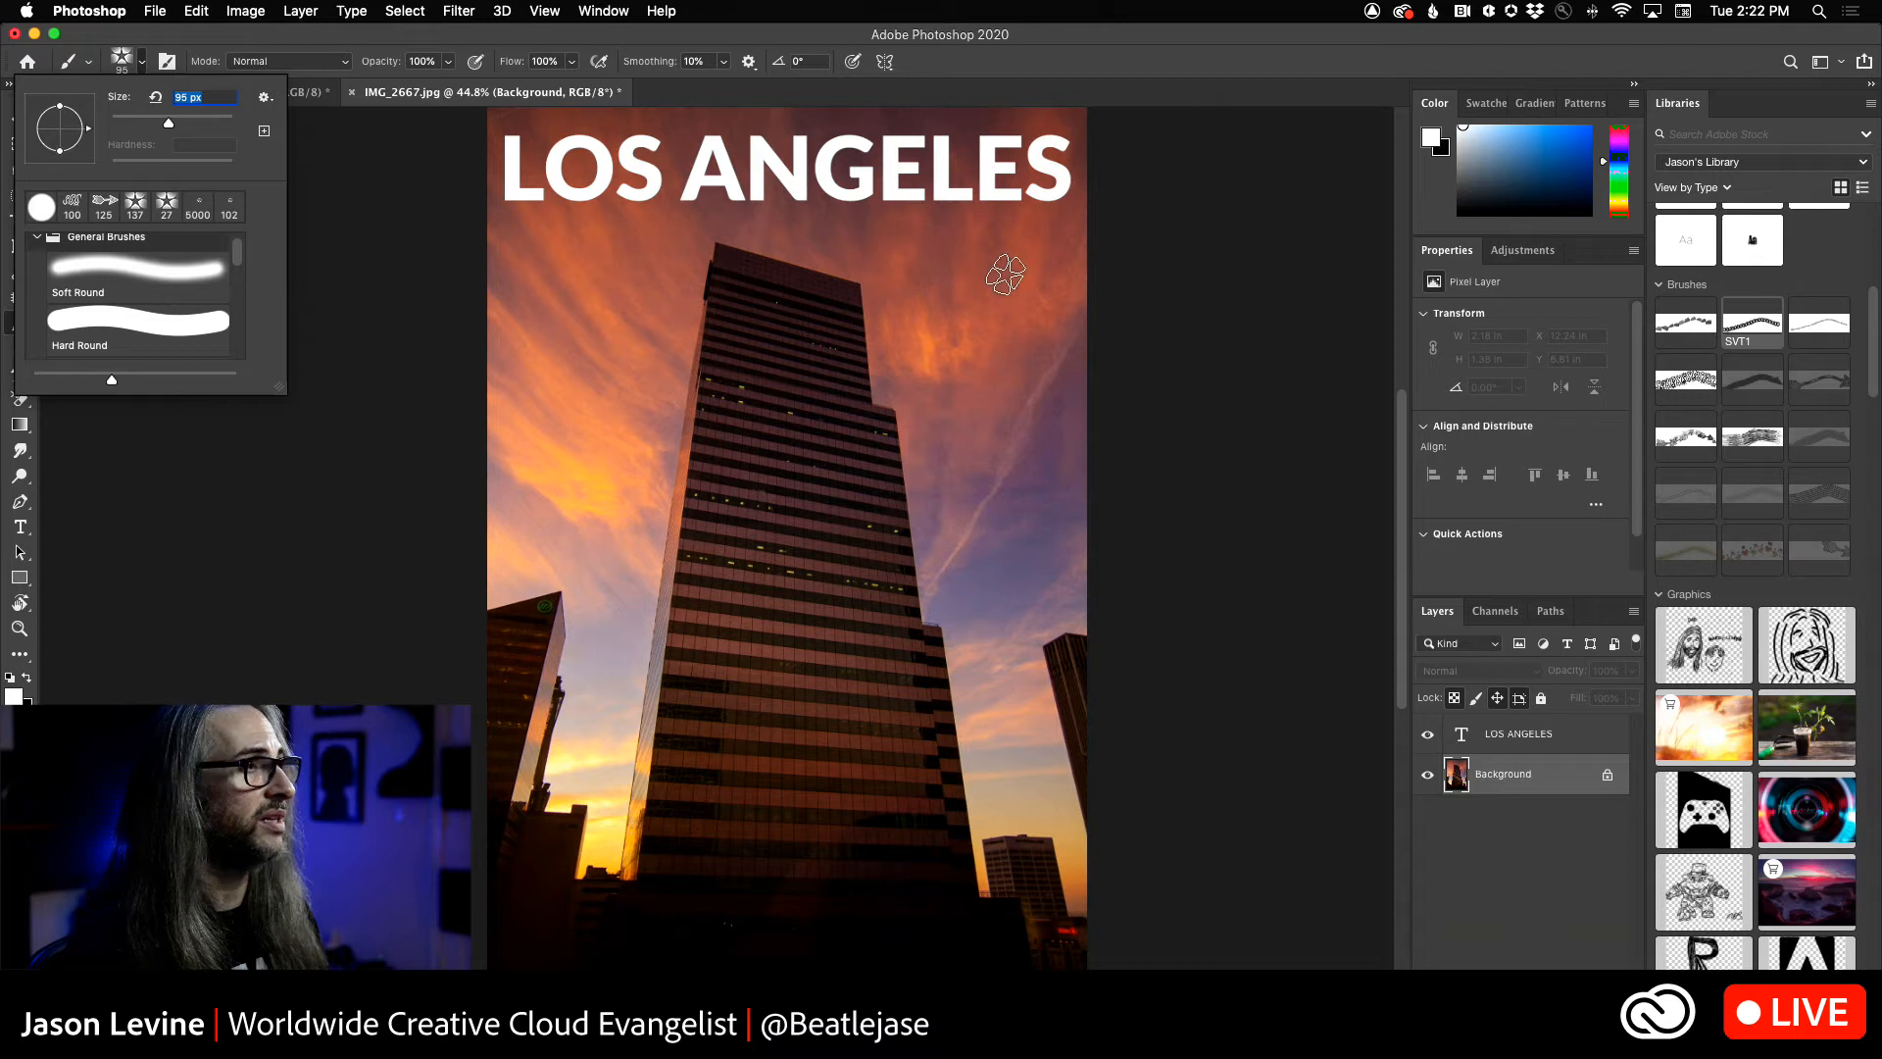
{"action": "mouse_move", "coordinate": [1024, 257]}
{"action": "left_mouse_down"}
{"action": "mouse_move", "coordinate": [973, 273]}
{"action": "mouse_move", "coordinate": [1016, 318]}
{"action": "mouse_move", "coordinate": [958, 358]}
{"action": "mouse_move", "coordinate": [1021, 389]}
{"action": "mouse_move", "coordinate": [955, 434]}
{"action": "mouse_move", "coordinate": [1010, 448]}
{"action": "mouse_move", "coordinate": [1030, 480]}
{"action": "mouse_move", "coordinate": [971, 492]}
{"action": "mouse_move", "coordinate": [988, 532]}
{"action": "mouse_move", "coordinate": [1041, 550]}
{"action": "mouse_move", "coordinate": [987, 592]}
{"action": "mouse_move", "coordinate": [1043, 611]}
{"action": "mouse_move", "coordinate": [1049, 640]}
{"action": "mouse_move", "coordinate": [1001, 682]}
{"action": "left_mouse_up"}
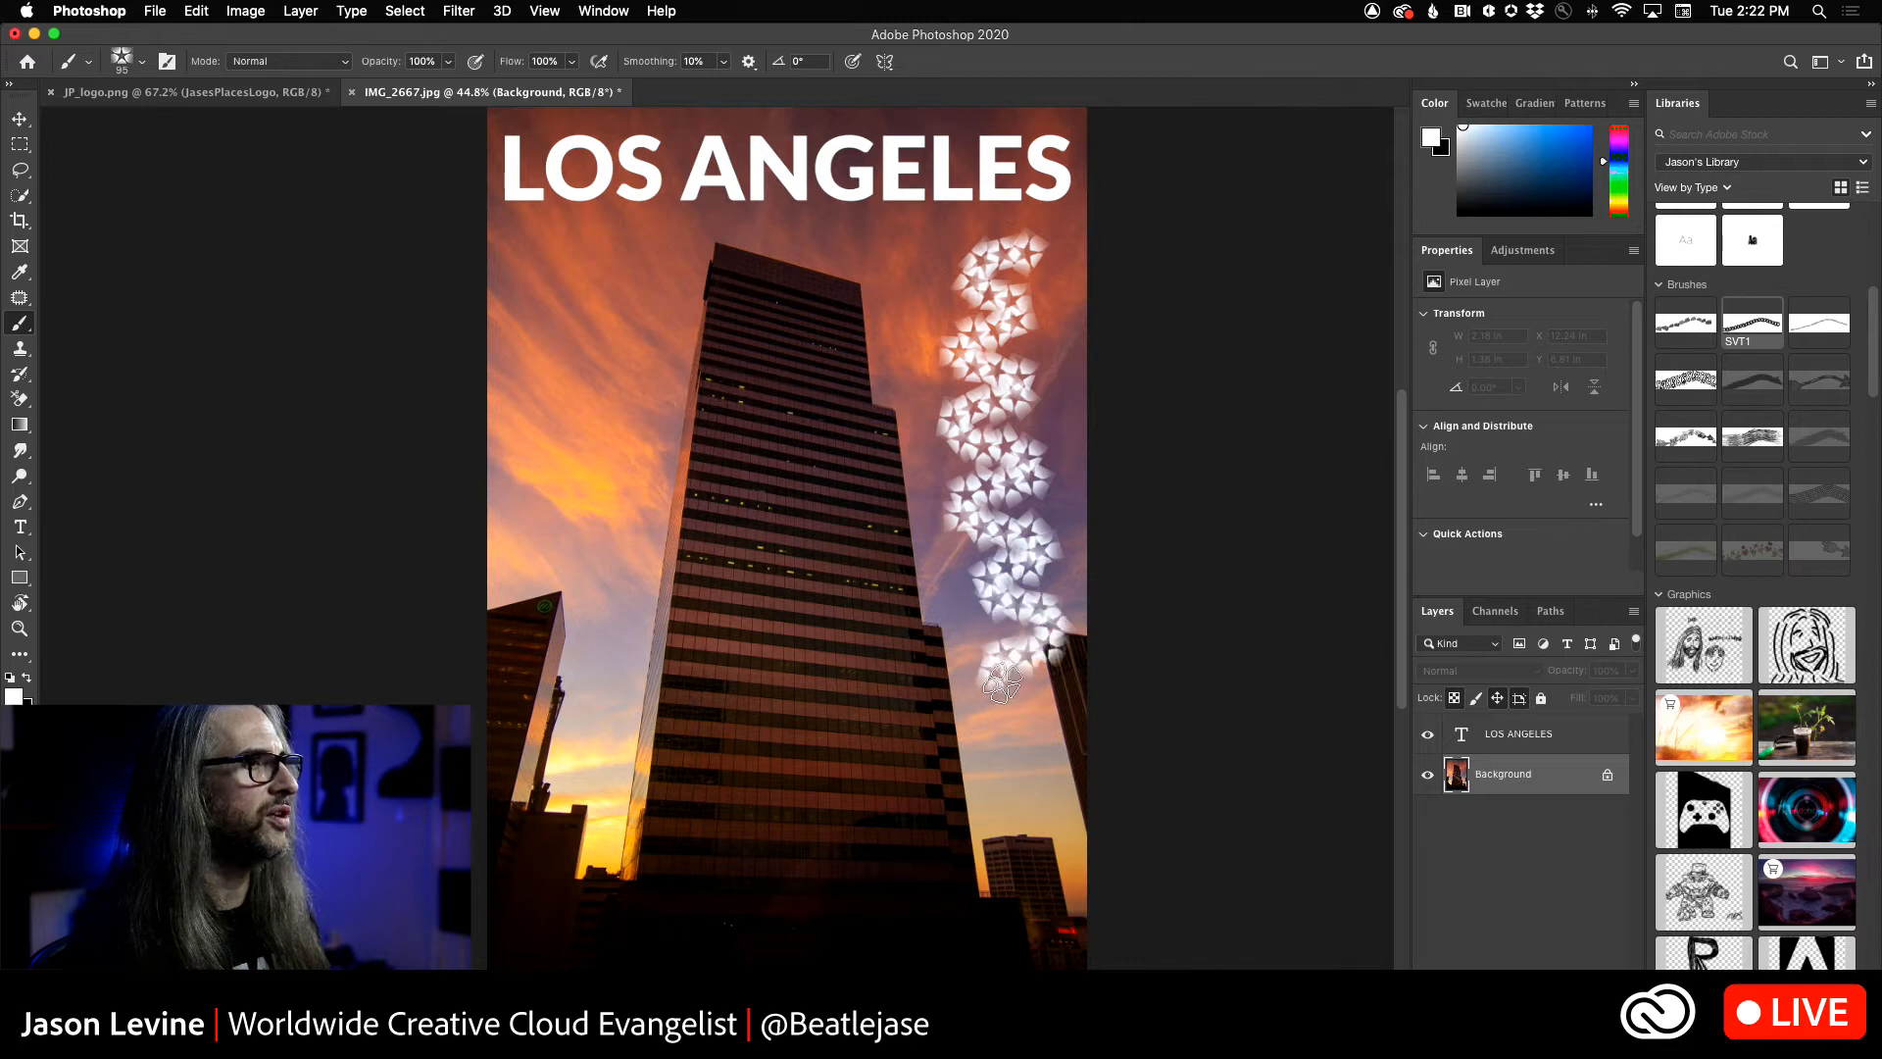
{"action": "mouse_move", "coordinate": [564, 257]}
{"action": "left_mouse_down"}
{"action": "mouse_move", "coordinate": [541, 296]}
{"action": "mouse_move", "coordinate": [594, 310]}
{"action": "mouse_move", "coordinate": [510, 367]}
{"action": "mouse_move", "coordinate": [581, 397]}
{"action": "mouse_move", "coordinate": [587, 429]}
{"action": "mouse_move", "coordinate": [544, 465]}
{"action": "mouse_move", "coordinate": [591, 478]}
{"action": "mouse_move", "coordinate": [548, 542]}
{"action": "mouse_move", "coordinate": [602, 565]}
{"action": "mouse_move", "coordinate": [594, 589]}
{"action": "mouse_move", "coordinate": [545, 598]}
{"action": "mouse_move", "coordinate": [586, 634]}
{"action": "mouse_move", "coordinate": [534, 676]}
{"action": "mouse_move", "coordinate": [562, 690]}
{"action": "mouse_move", "coordinate": [534, 722]}
{"action": "left_mouse_up"}
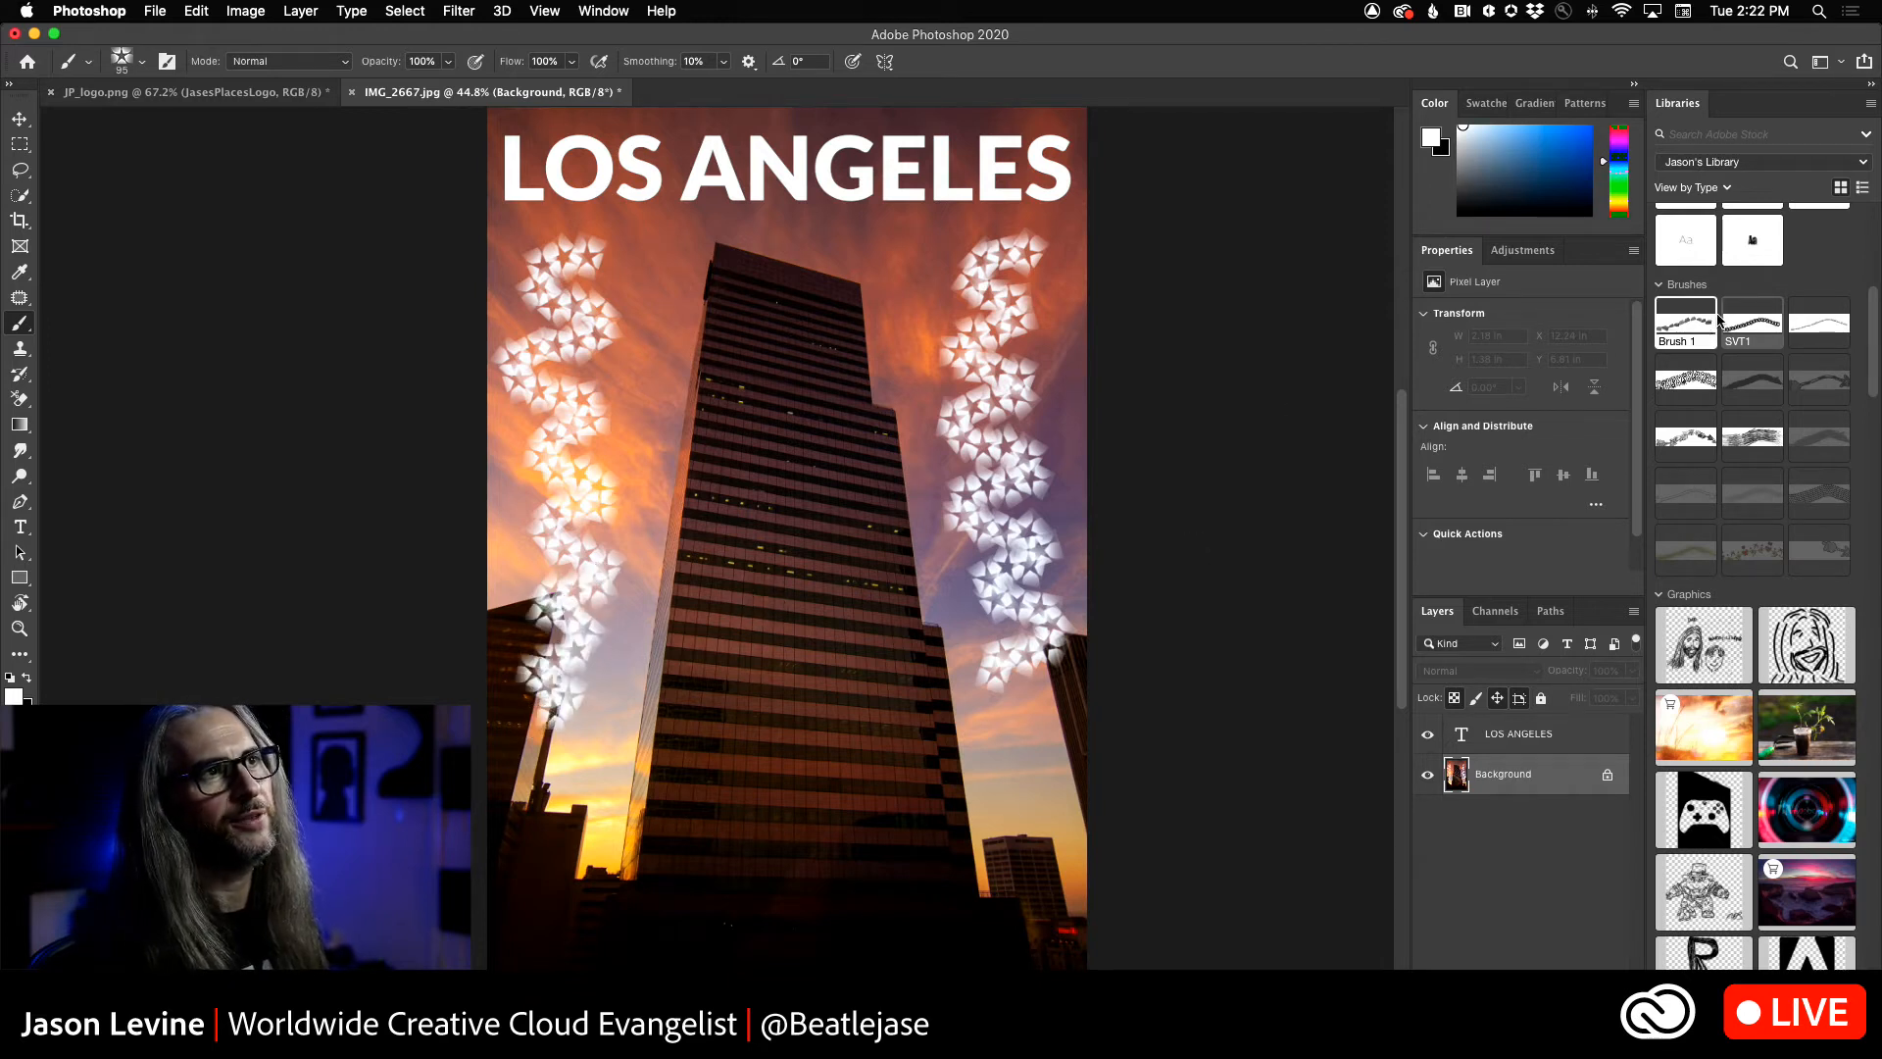
- Load the library's peace brush at 95 px and paint a thin wavy stroke down the tower's right edge
{"action": "left_click", "coordinate": [1830, 326]}
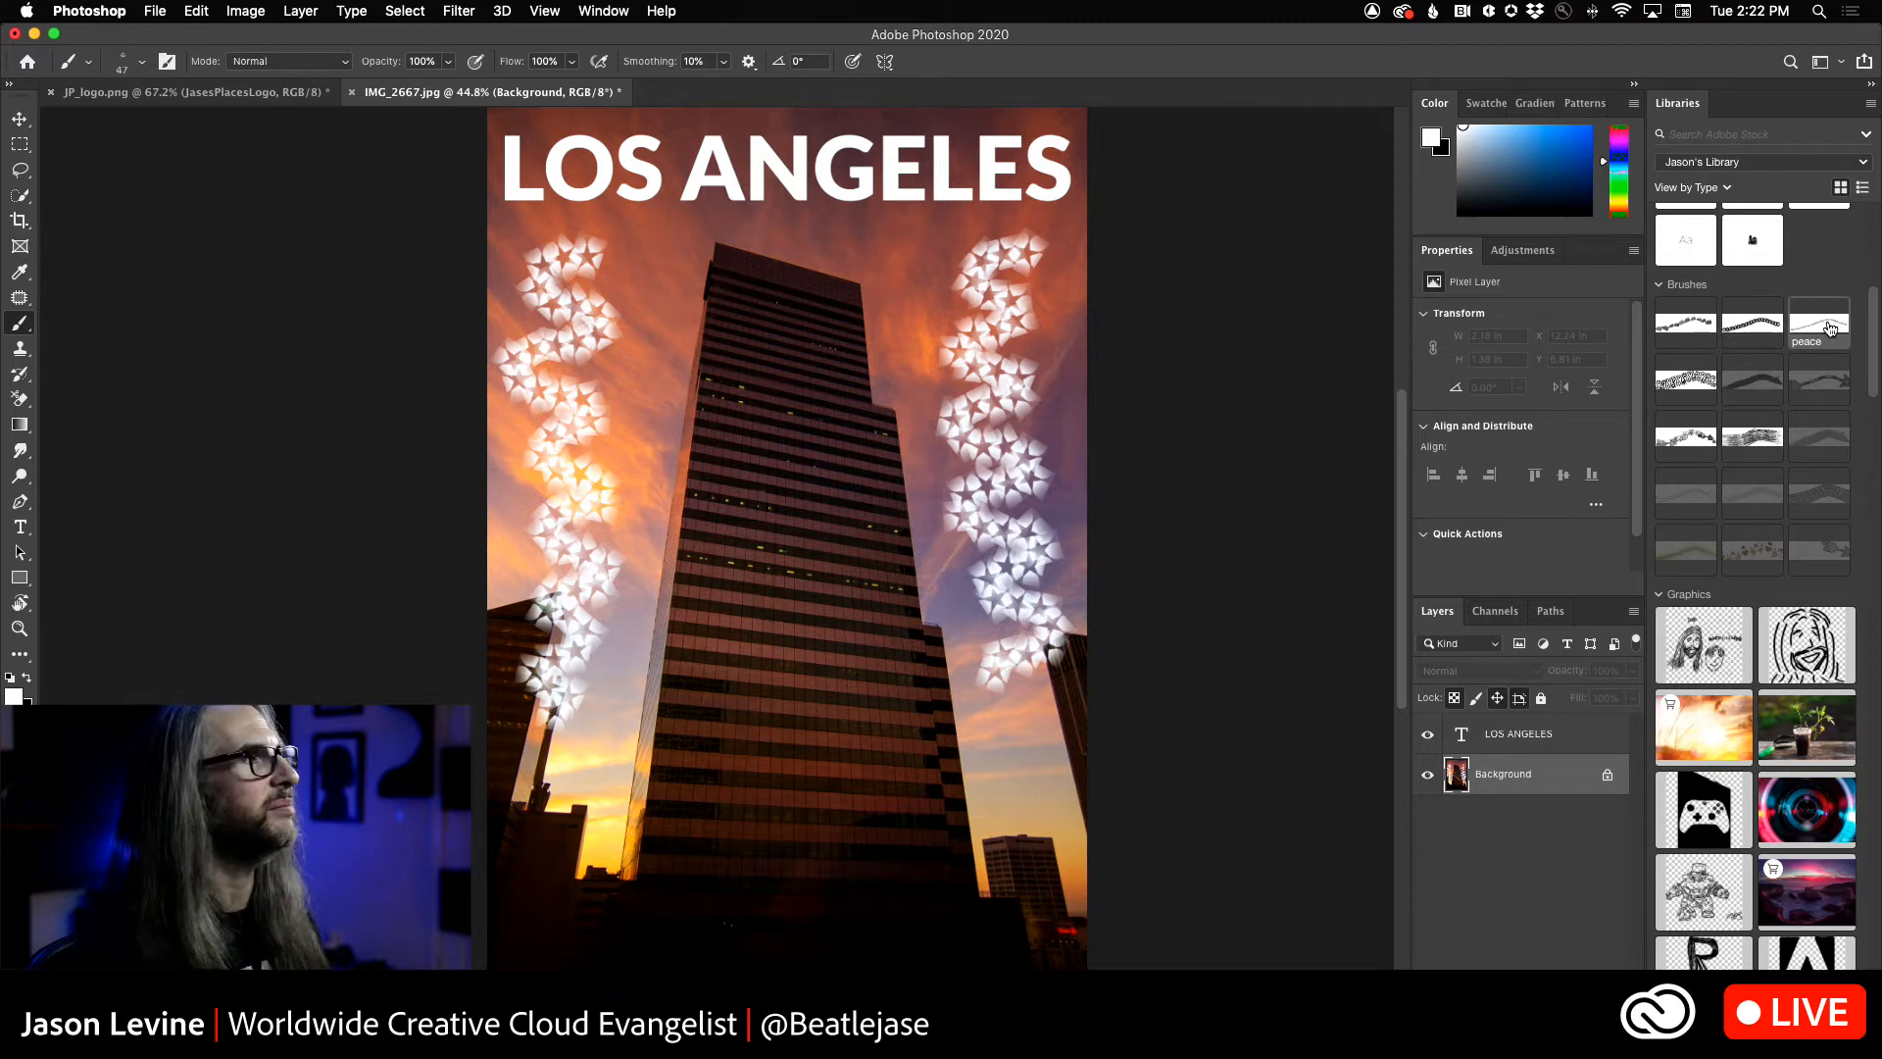
{"action": "left_click", "coordinate": [125, 61]}
{"action": "left_click_drag", "start_coordinate": [143, 126], "coordinate": [168, 124]}
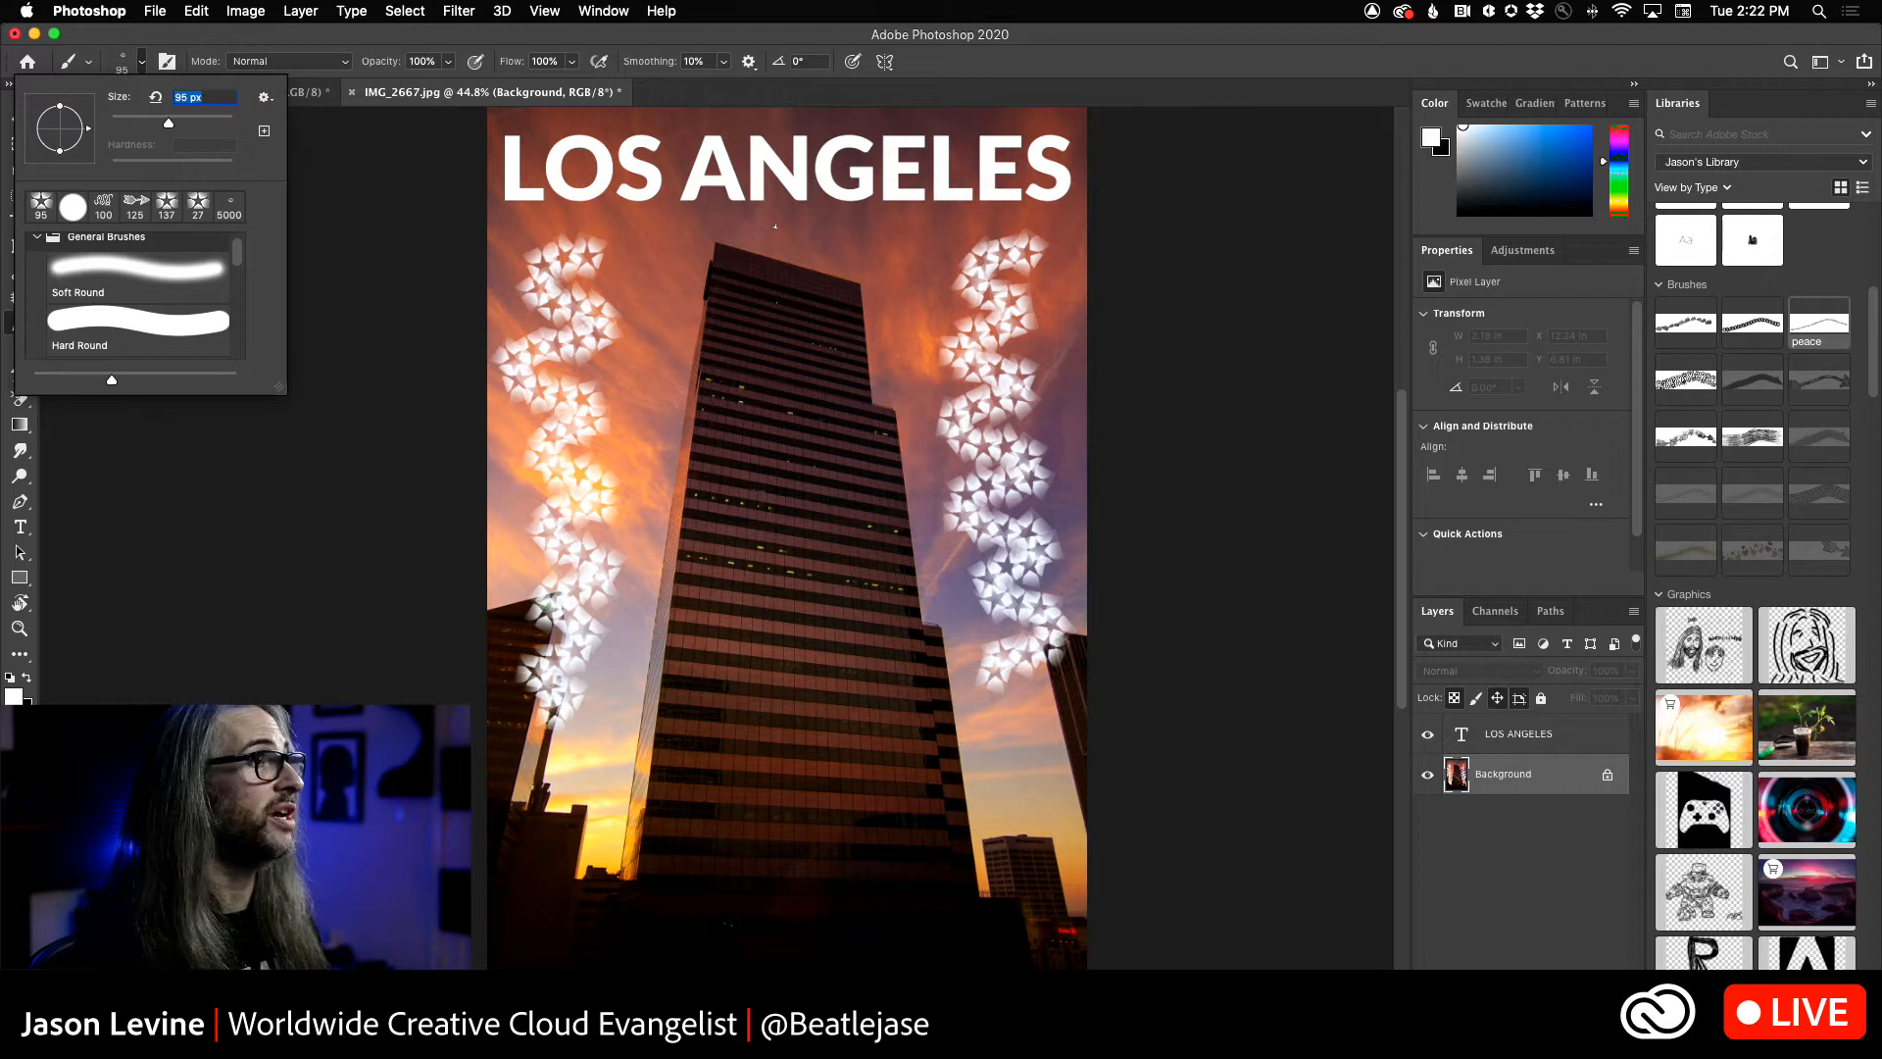
{"action": "left_click", "coordinate": [144, 60]}
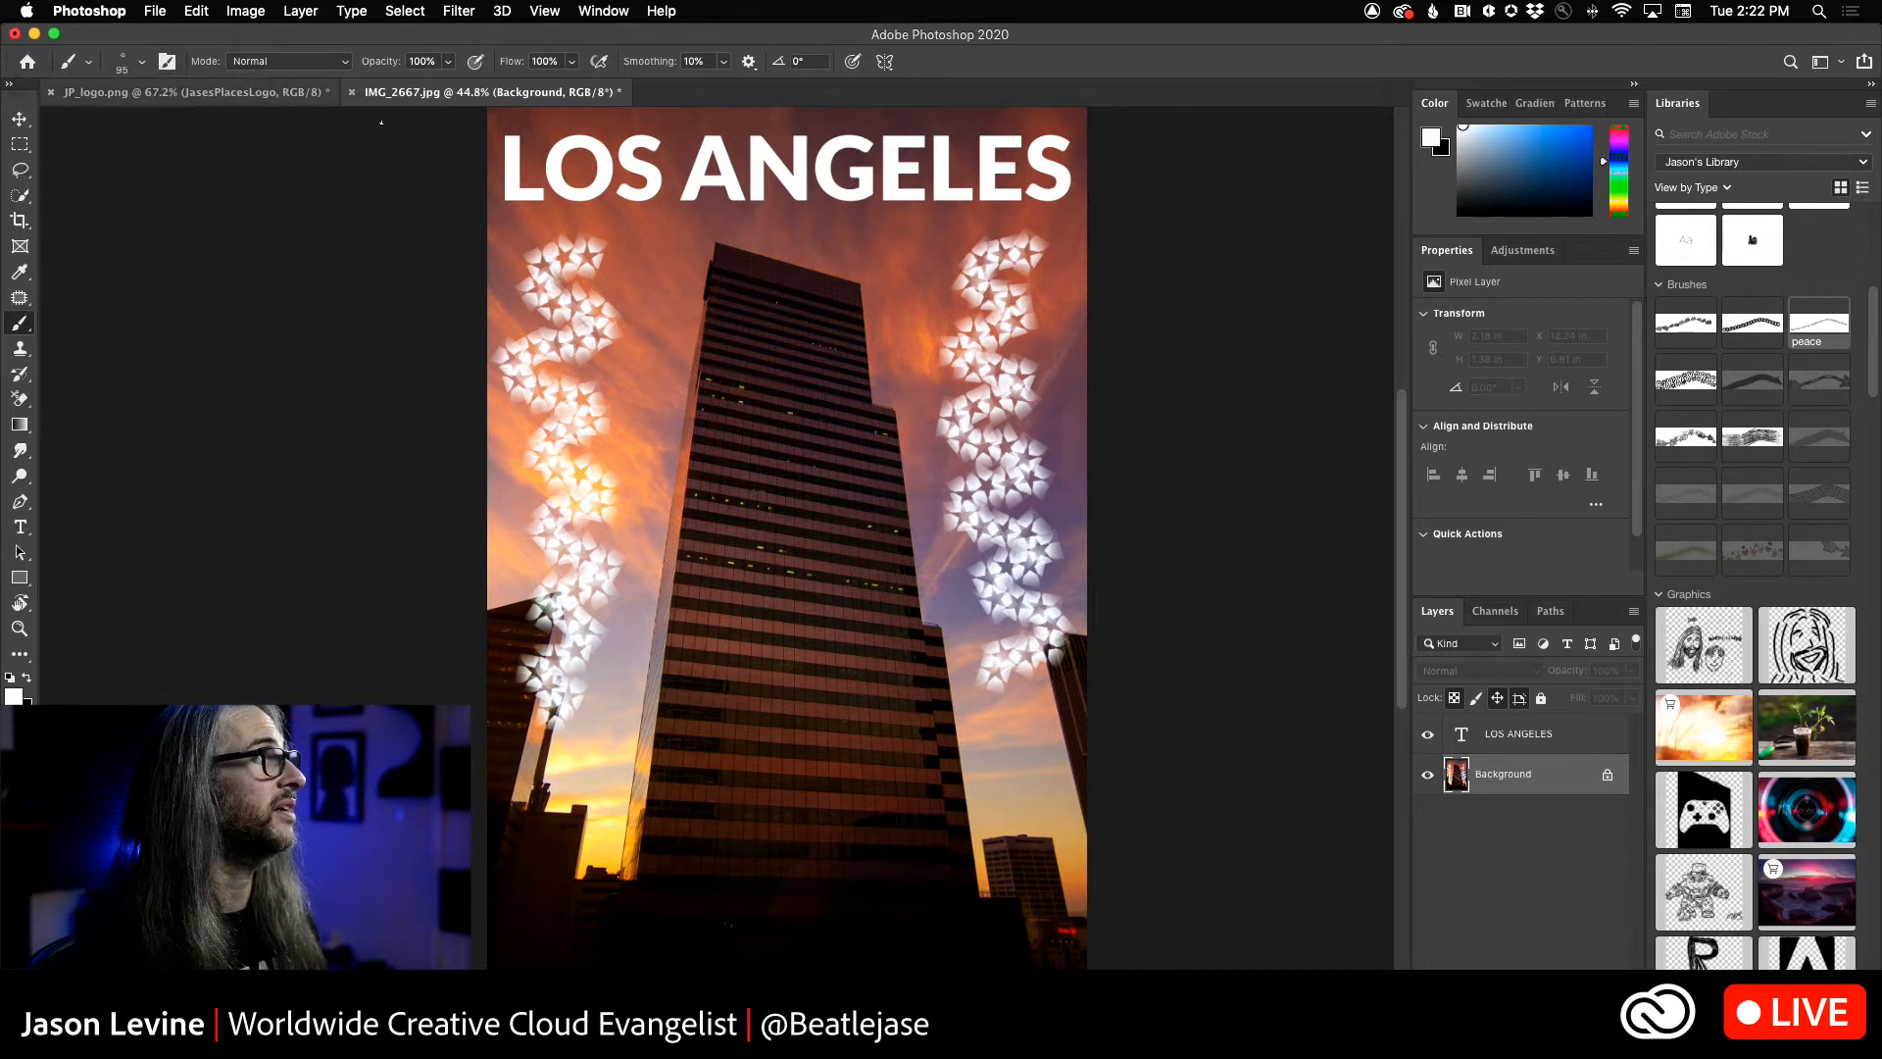
{"action": "mouse_move", "coordinate": [854, 251]}
{"action": "left_mouse_down"}
{"action": "mouse_move", "coordinate": [798, 294]}
{"action": "mouse_move", "coordinate": [882, 327]}
{"action": "mouse_move", "coordinate": [830, 379]}
{"action": "mouse_move", "coordinate": [914, 455]}
{"action": "mouse_move", "coordinate": [883, 511]}
{"action": "mouse_move", "coordinate": [878, 591]}
{"action": "mouse_move", "coordinate": [937, 652]}
{"action": "left_mouse_up"}
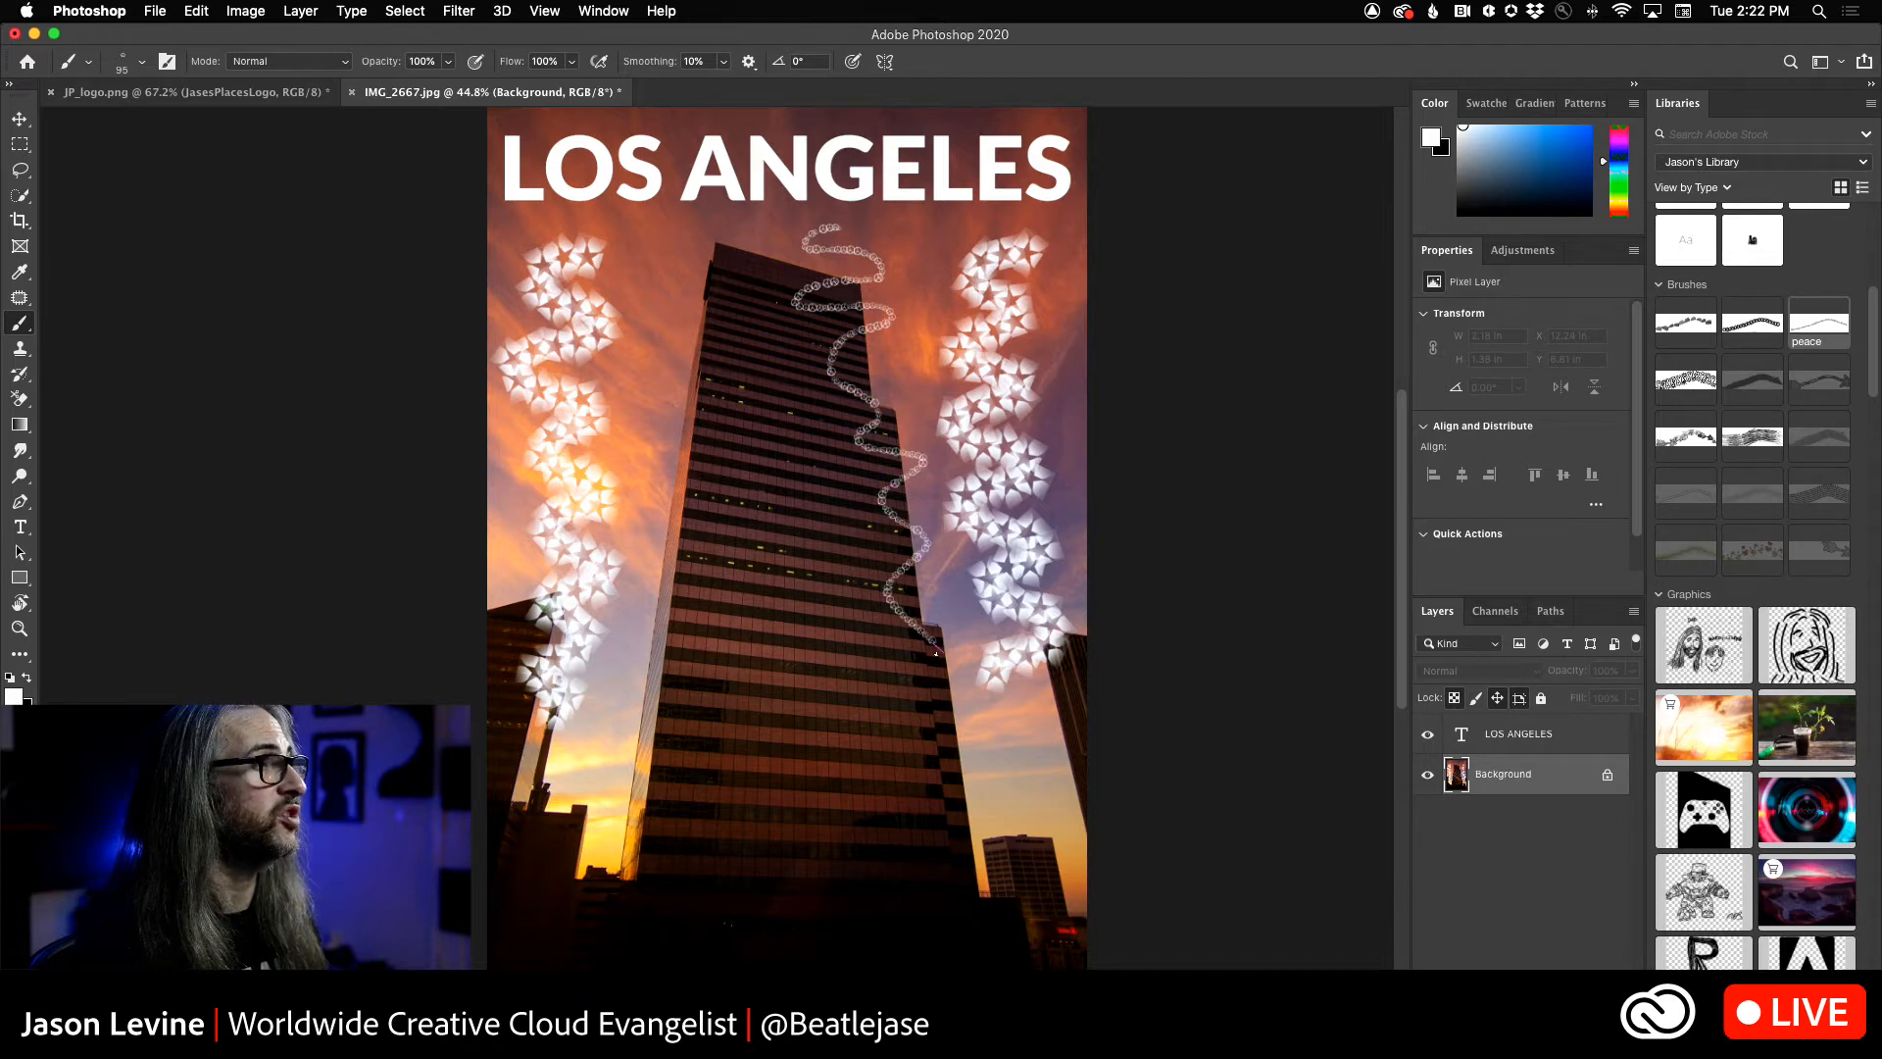
- Enlarge the peace brush to 476 px, paint a wavy stroke down the tower's left side, and stamp one symbol near its top
{"action": "left_click", "coordinate": [144, 61]}
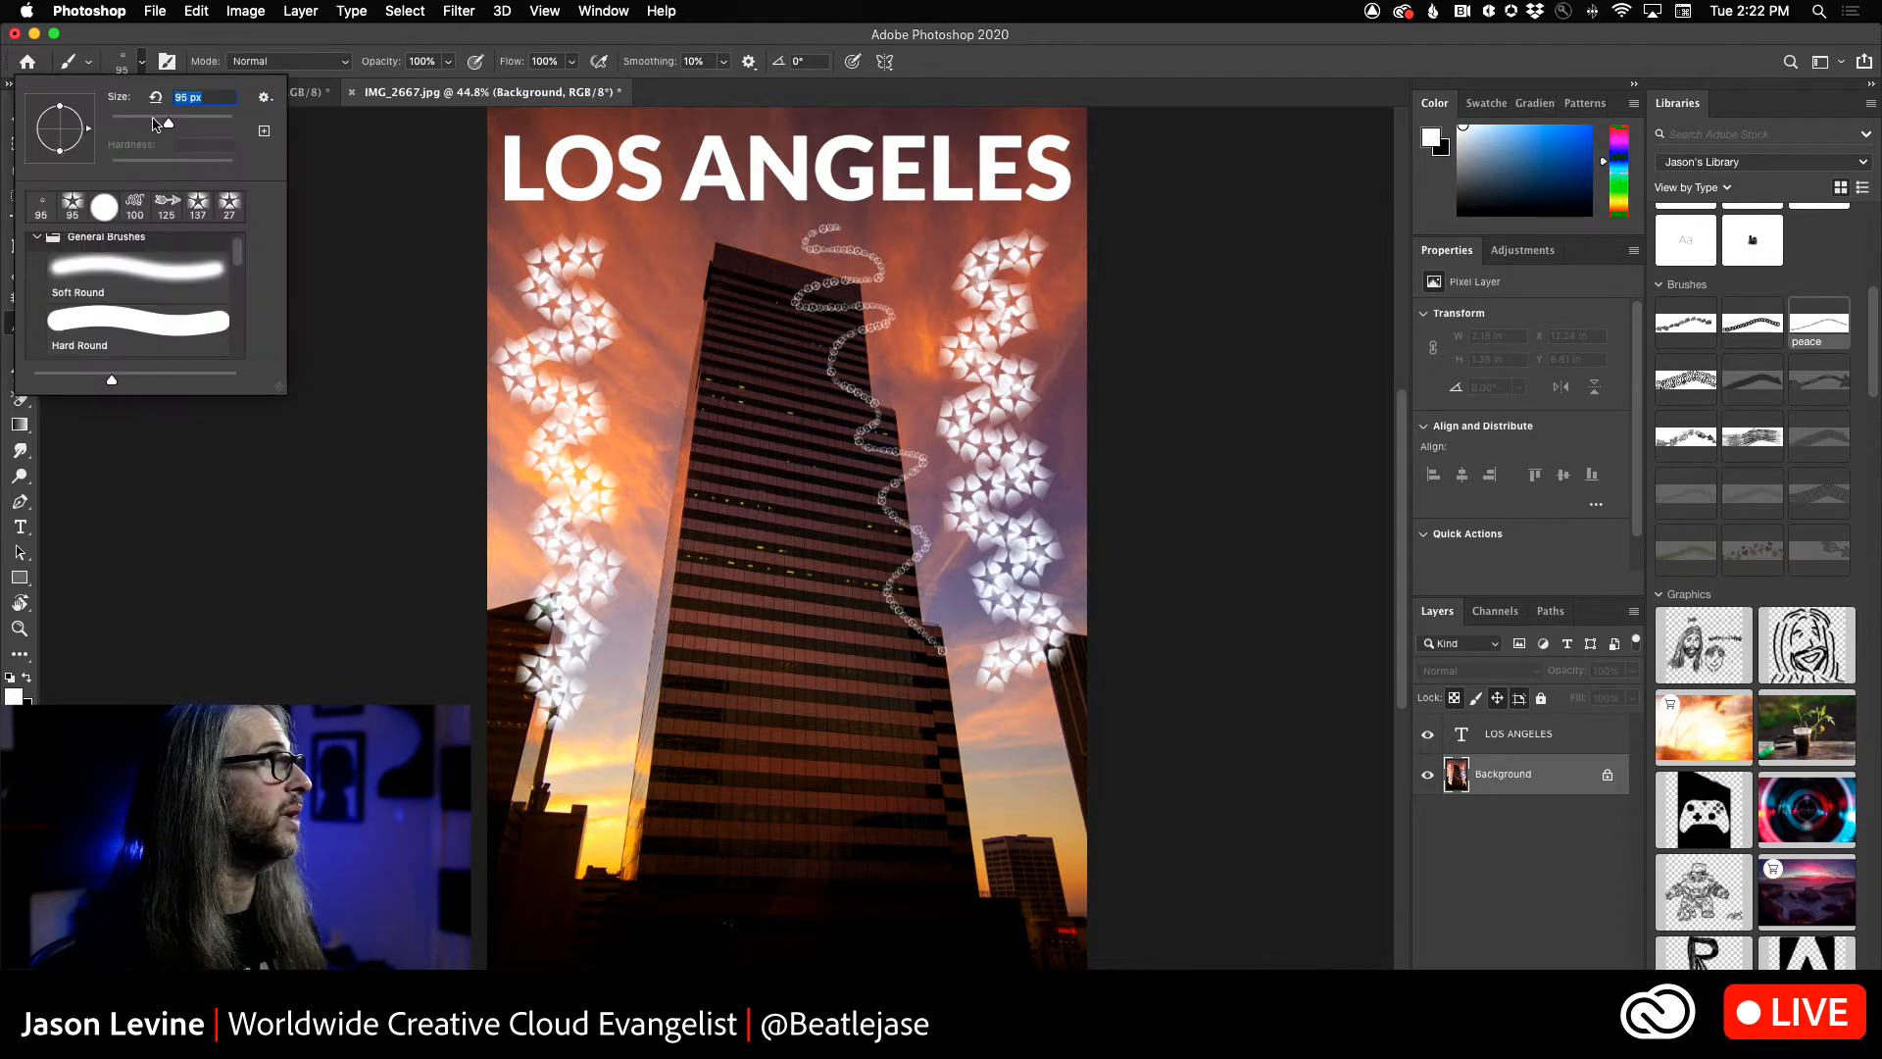
{"action": "left_click_drag", "start_coordinate": [157, 123], "coordinate": [224, 126]}
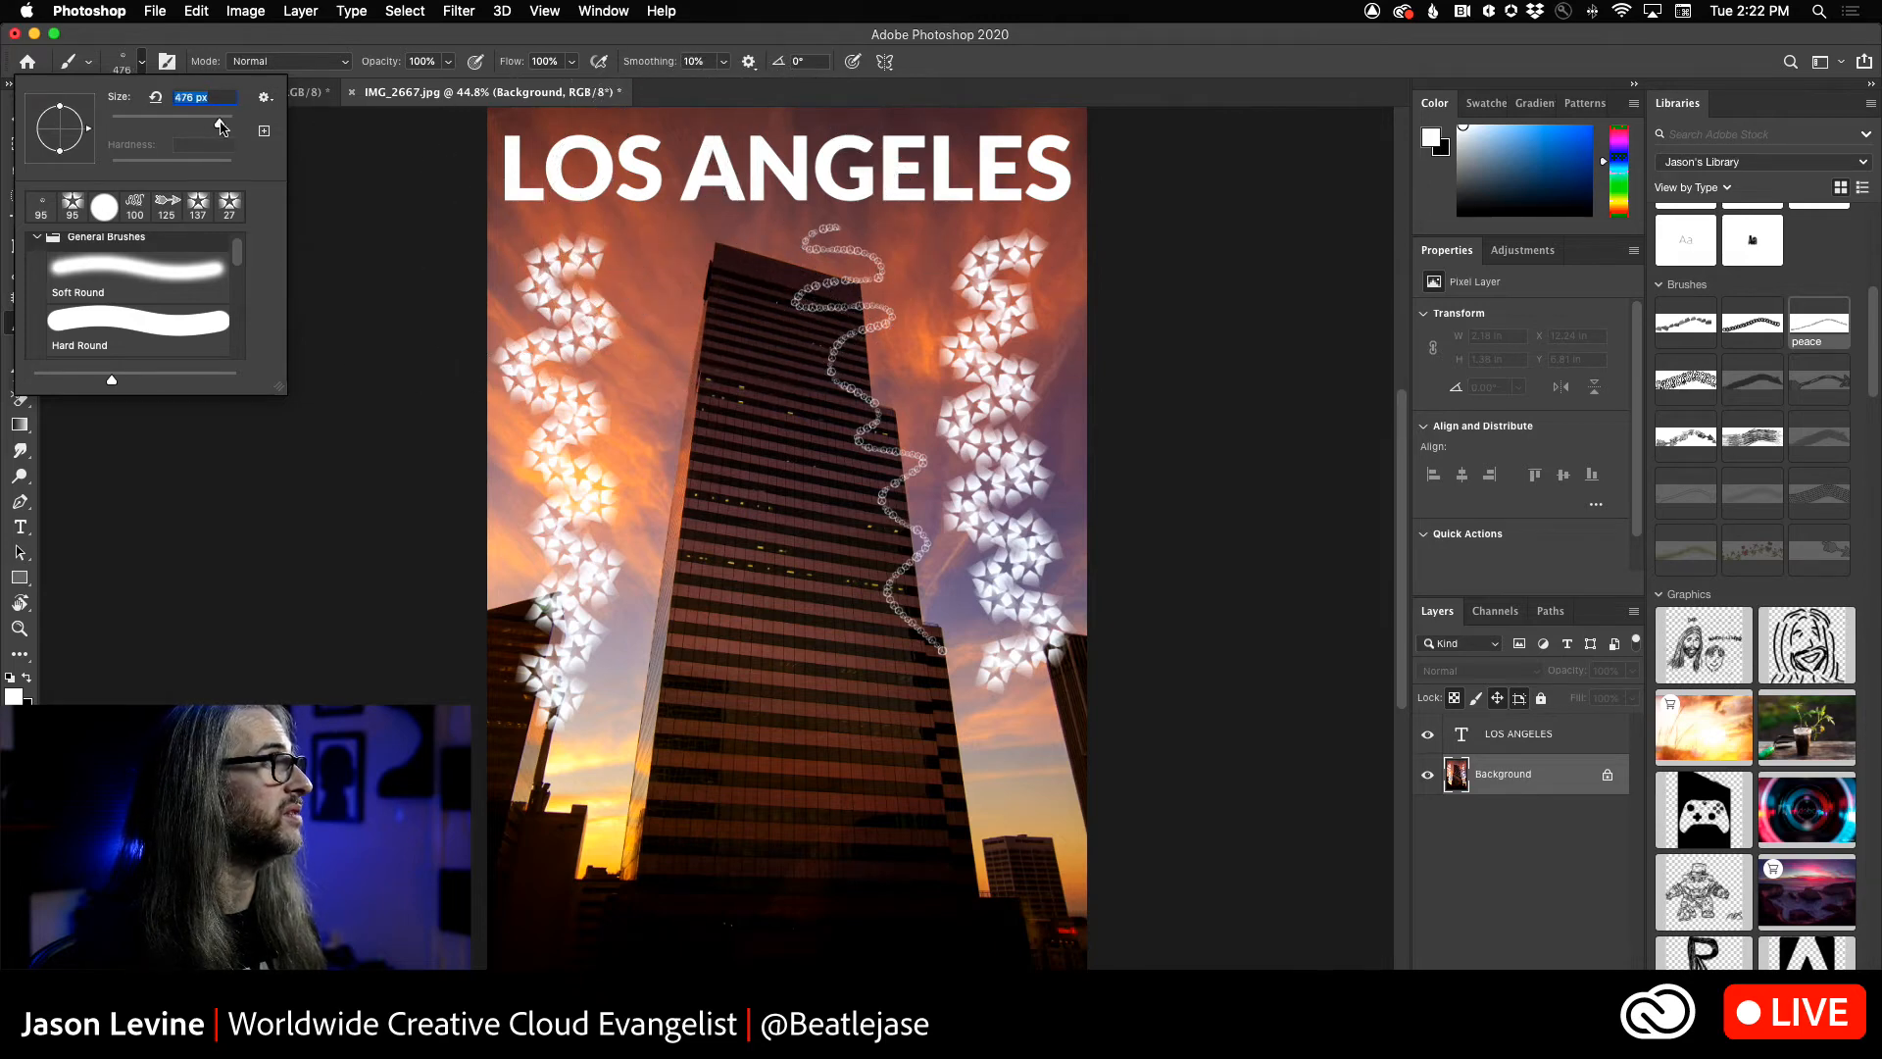
{"action": "mouse_move", "coordinate": [674, 247]}
{"action": "left_mouse_down"}
{"action": "mouse_move", "coordinate": [693, 294]}
{"action": "mouse_move", "coordinate": [646, 353]}
{"action": "mouse_move", "coordinate": [705, 352]}
{"action": "mouse_move", "coordinate": [704, 400]}
{"action": "mouse_move", "coordinate": [661, 424]}
{"action": "mouse_move", "coordinate": [722, 431]}
{"action": "mouse_move", "coordinate": [717, 481]}
{"action": "mouse_move", "coordinate": [662, 524]}
{"action": "mouse_move", "coordinate": [745, 544]}
{"action": "mouse_move", "coordinate": [759, 581]}
{"action": "mouse_move", "coordinate": [709, 620]}
{"action": "mouse_move", "coordinate": [789, 652]}
{"action": "left_mouse_up"}
{"action": "left_click", "coordinate": [828, 292]}
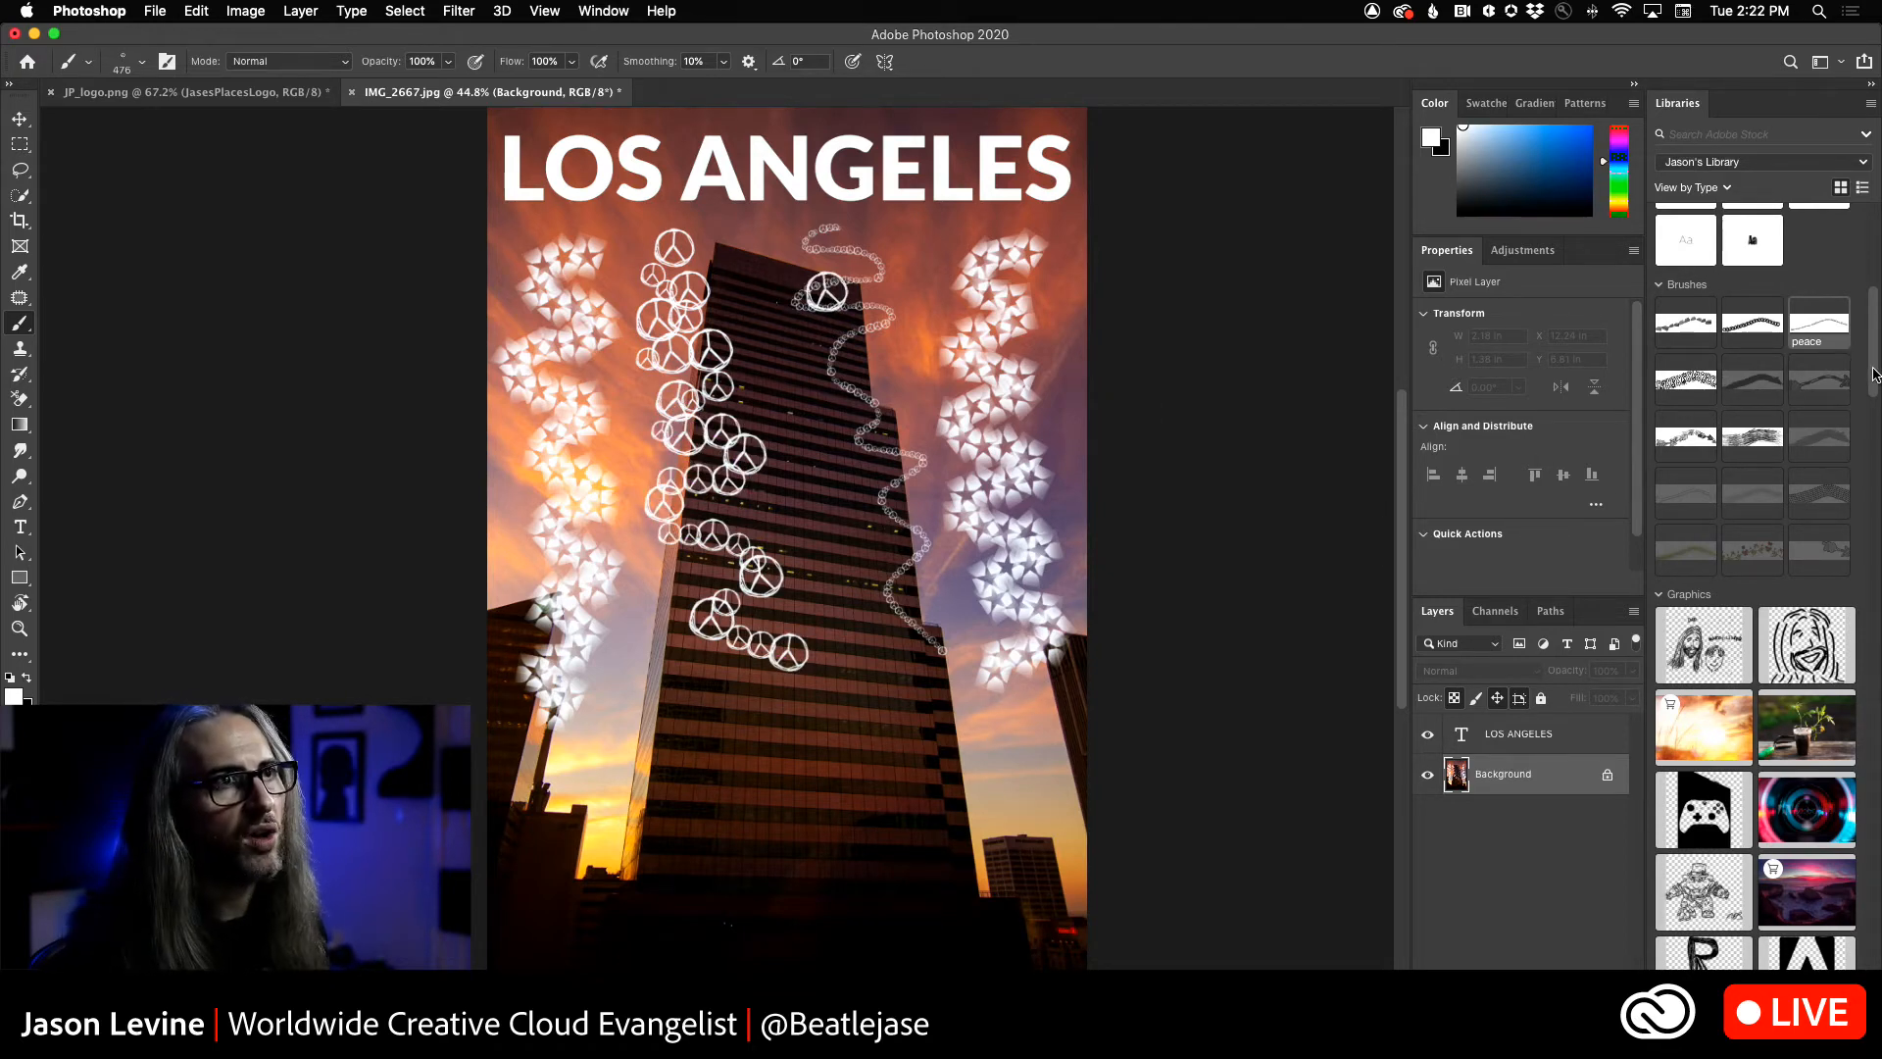
- Apply a yellow color overlay from the WorkoutSkintone theme to the LOS ANGELES layer, and replace it with the cyan Color 2 overlay
{"action": "mouse_move", "coordinate": [1875, 376]}
{"action": "left_mouse_down"}
{"action": "mouse_move", "coordinate": [1875, 826]}
{"action": "mouse_move", "coordinate": [1877, 220]}
{"action": "left_mouse_up"}
{"action": "left_click", "coordinate": [1542, 742]}
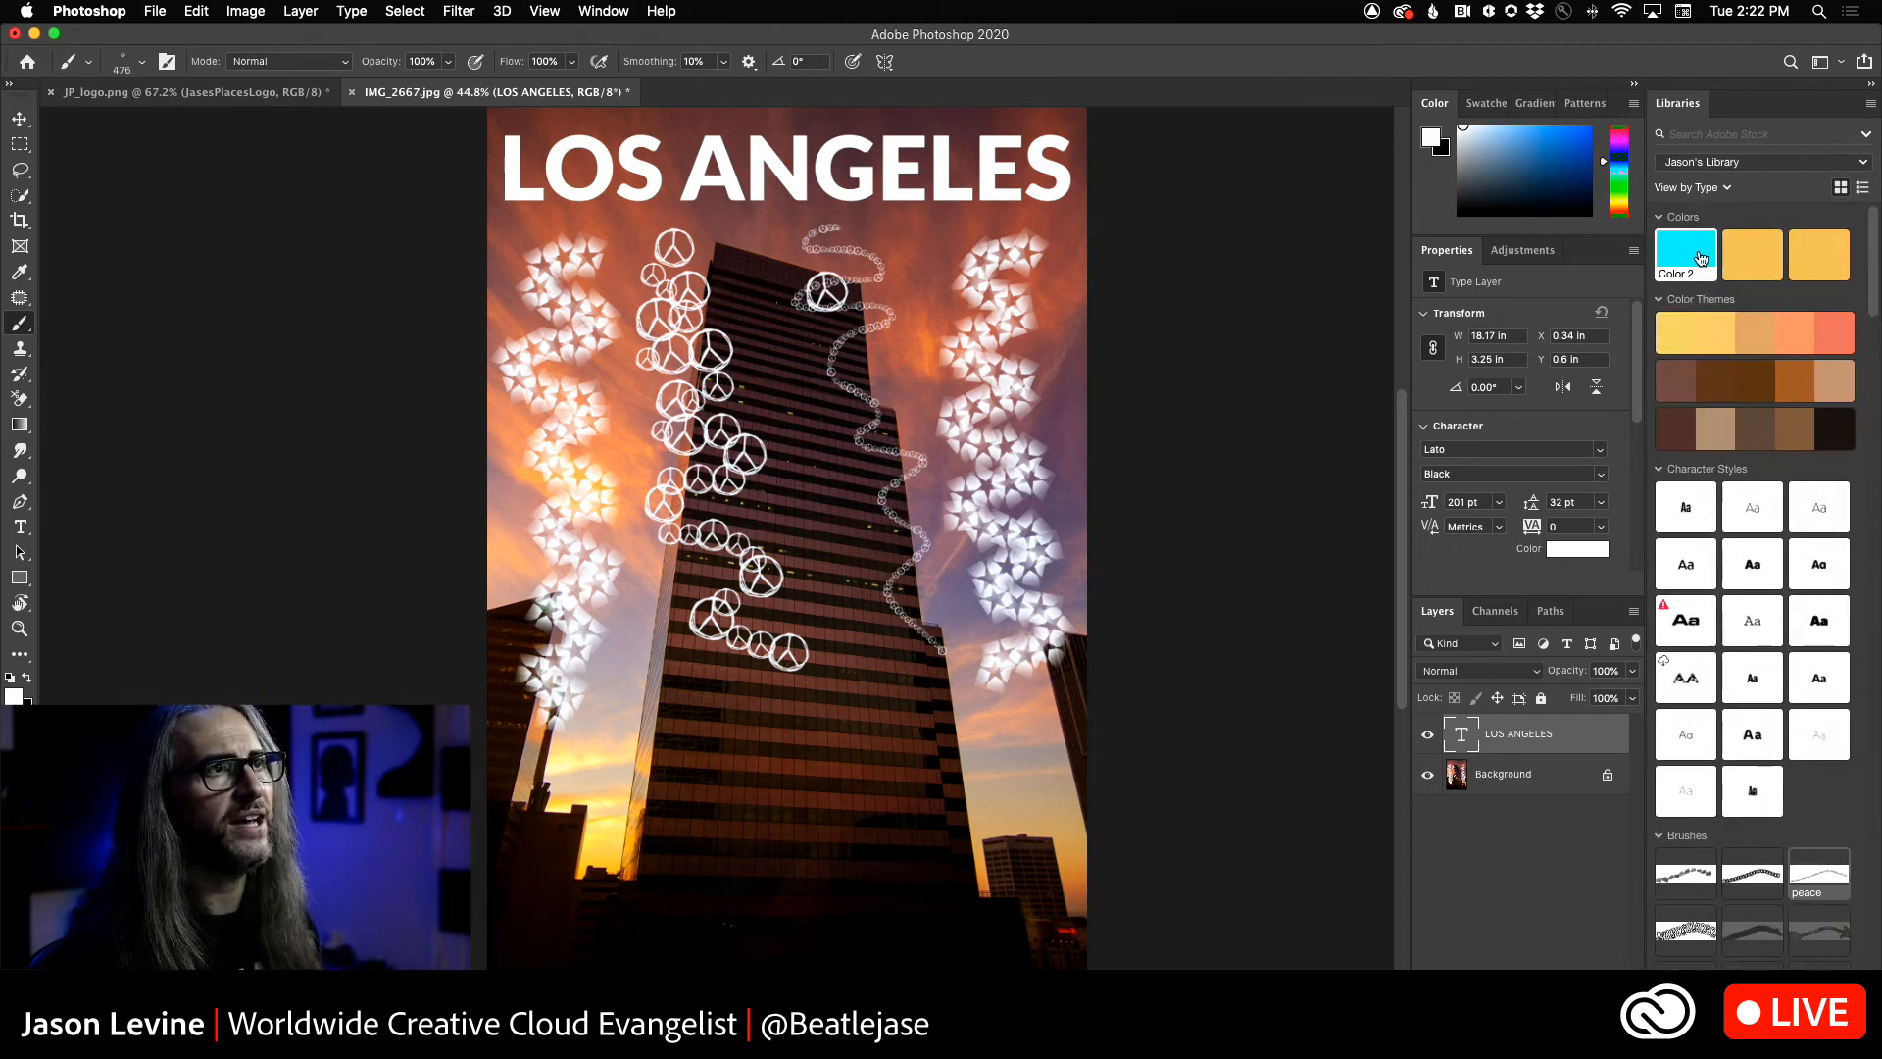
{"action": "right_click", "coordinate": [1726, 336]}
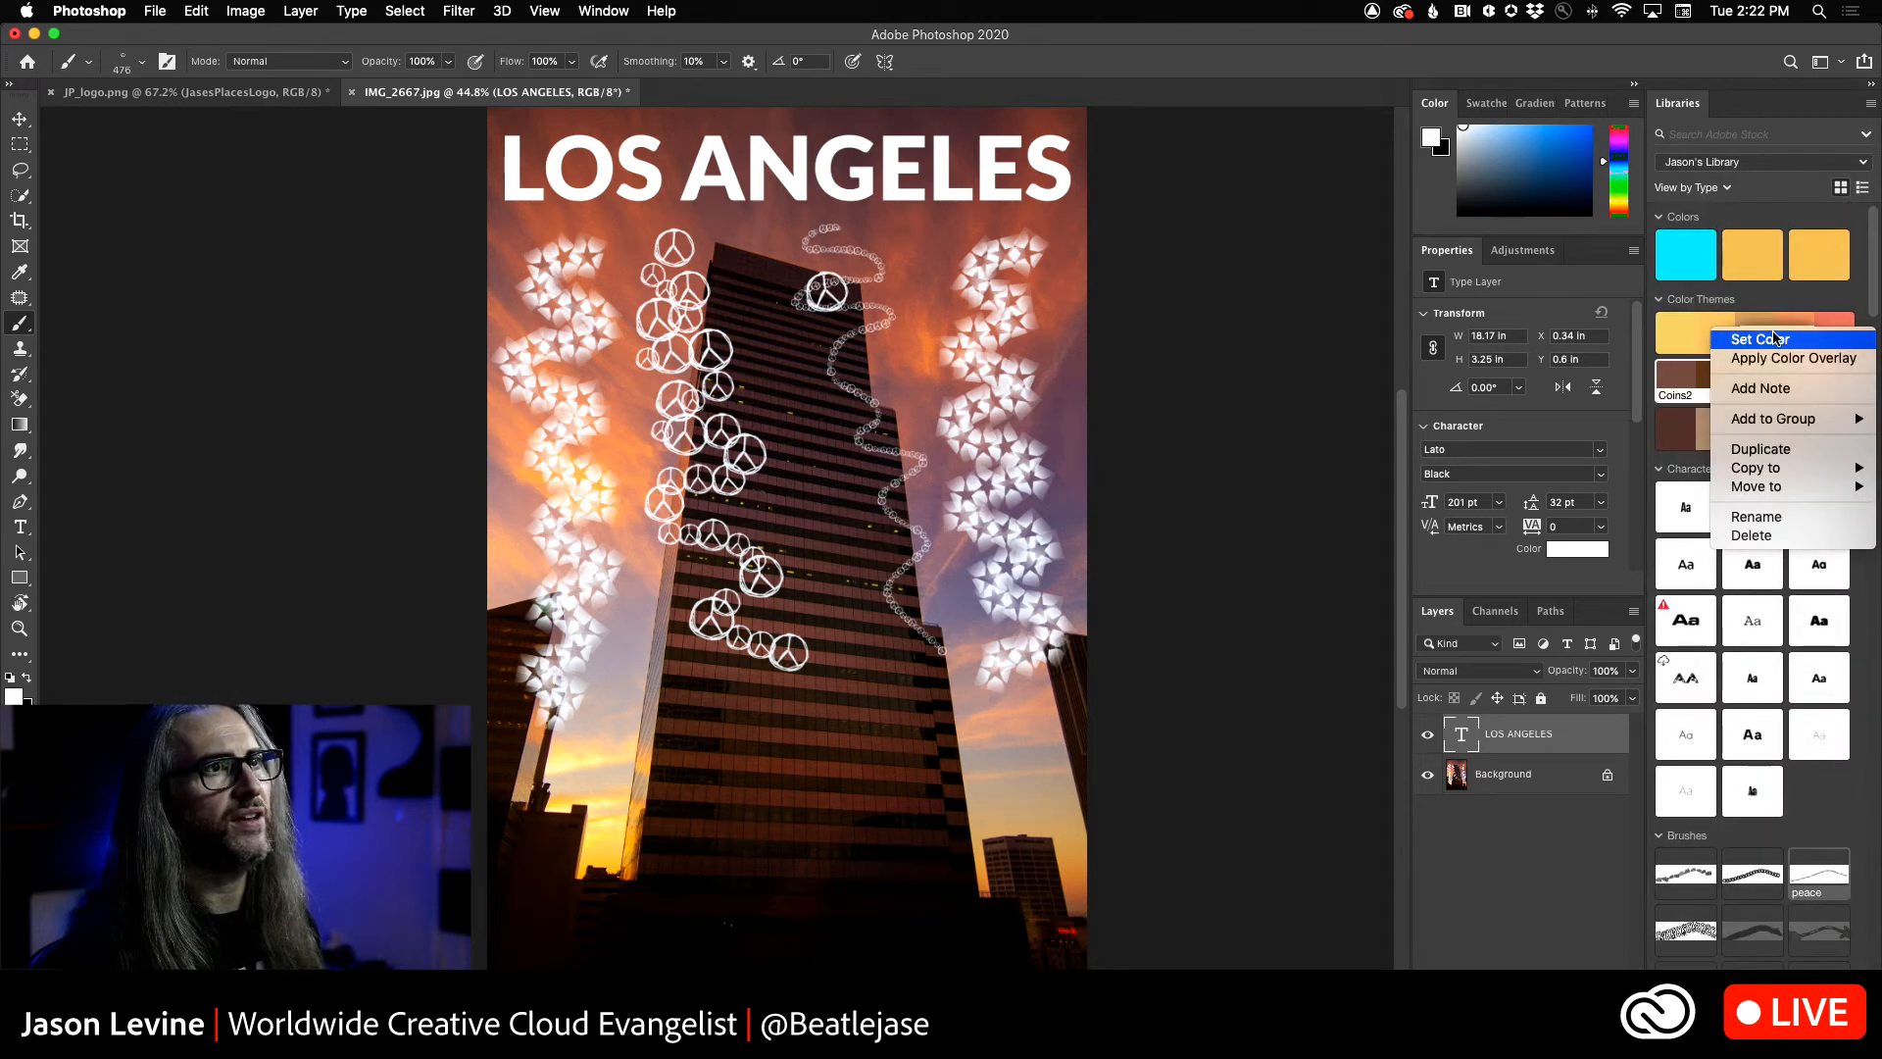
{"action": "left_click", "coordinate": [1791, 359]}
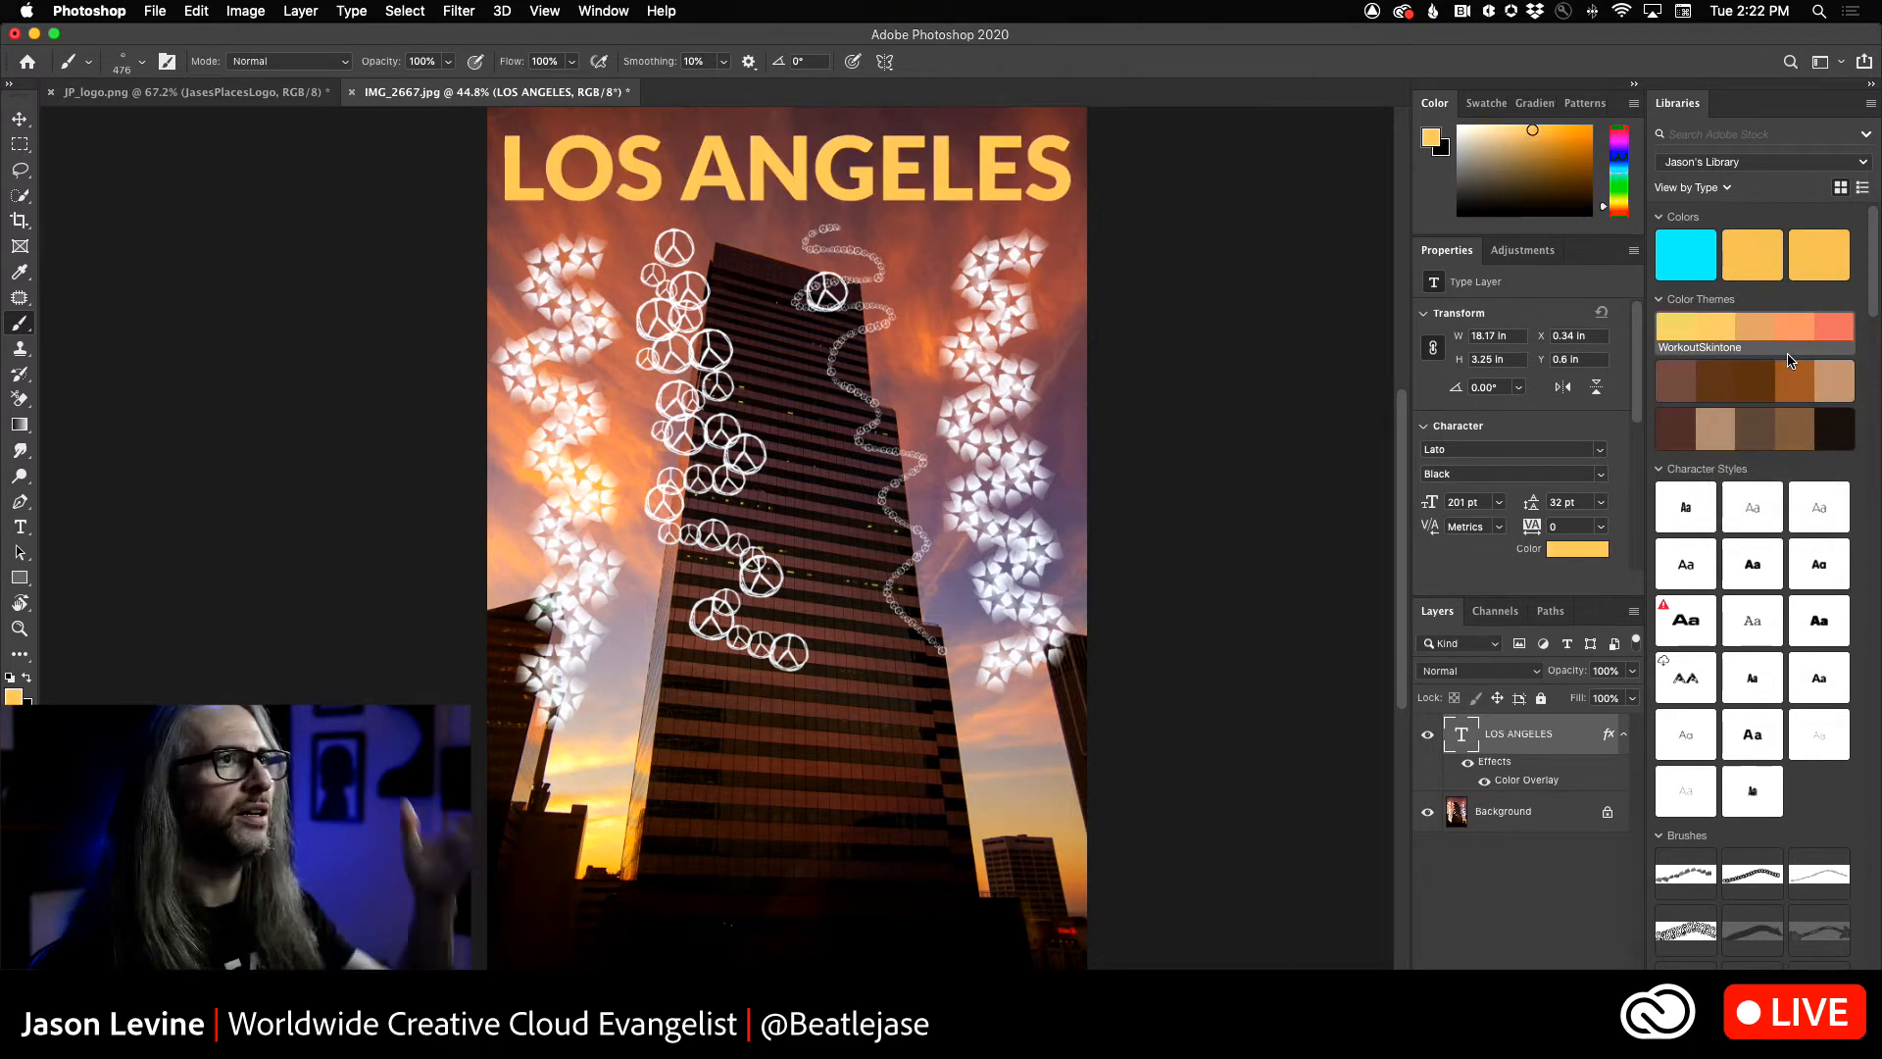
{"action": "right_click", "coordinate": [1701, 257]}
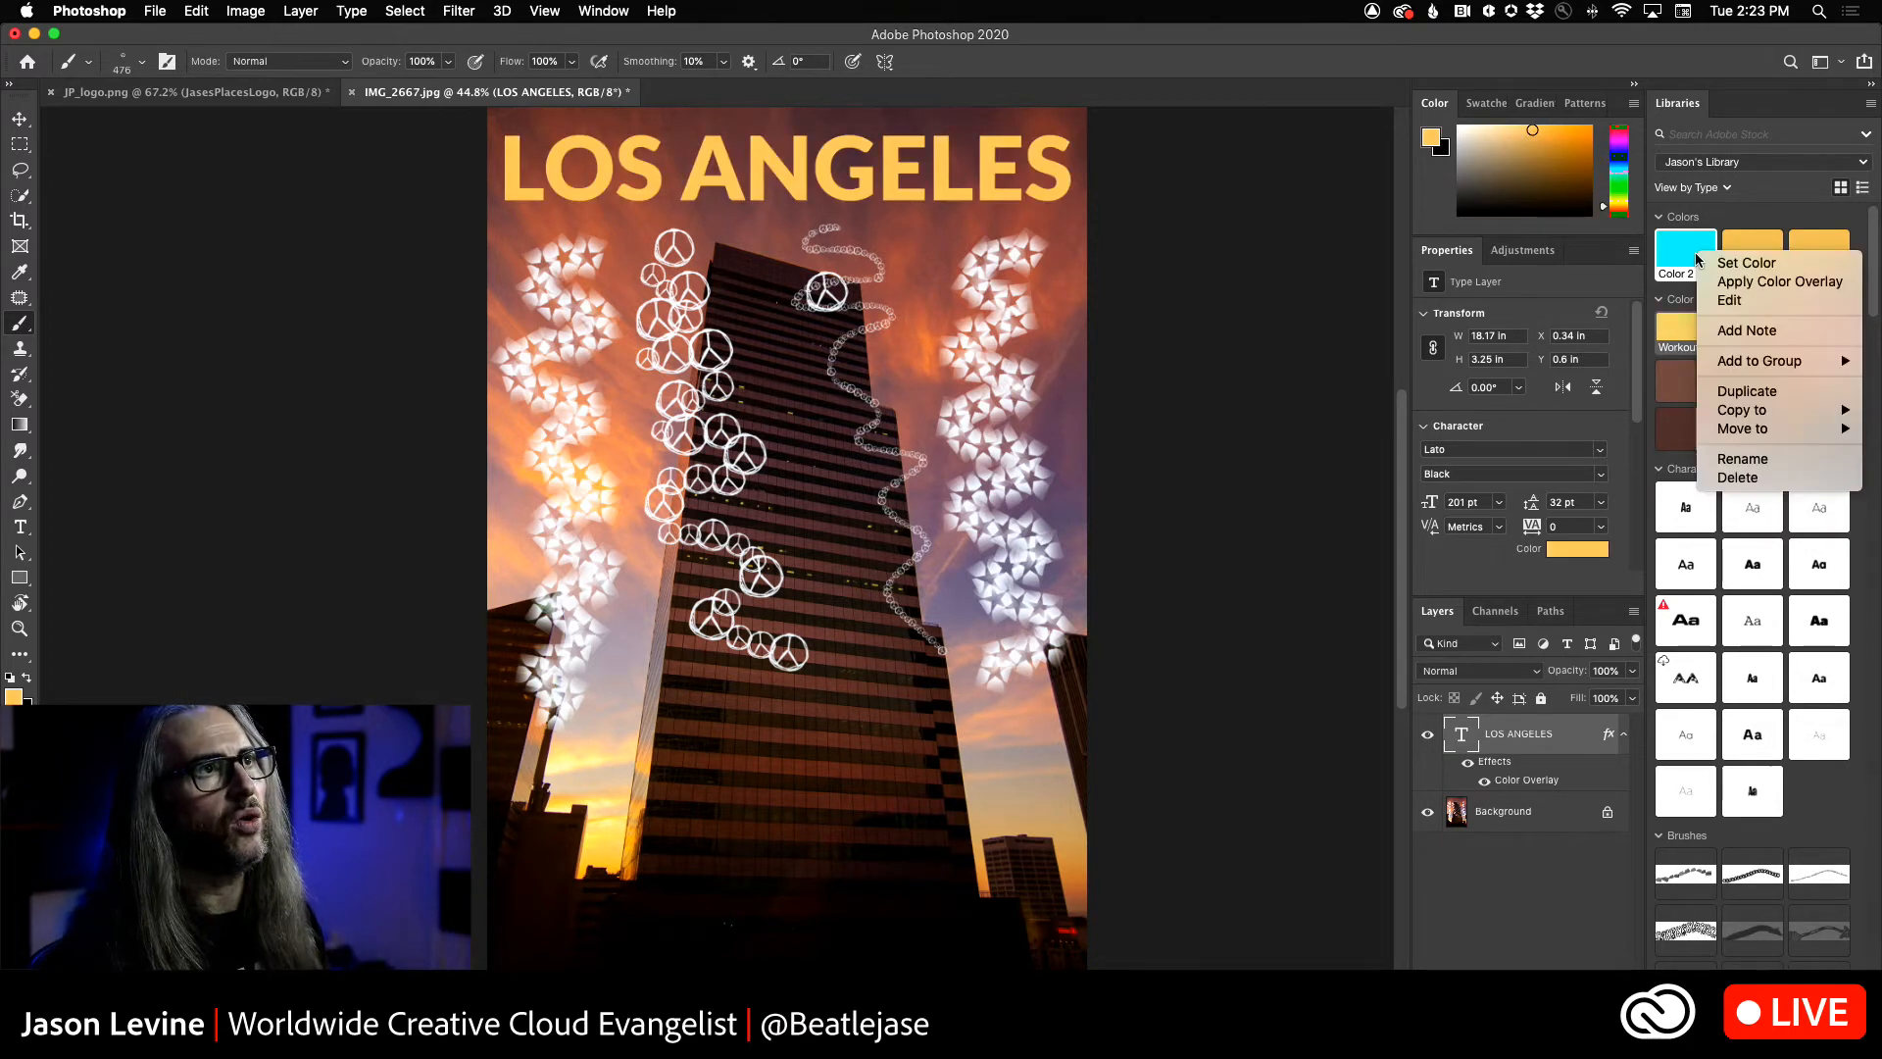
{"action": "left_click", "coordinate": [1721, 282]}
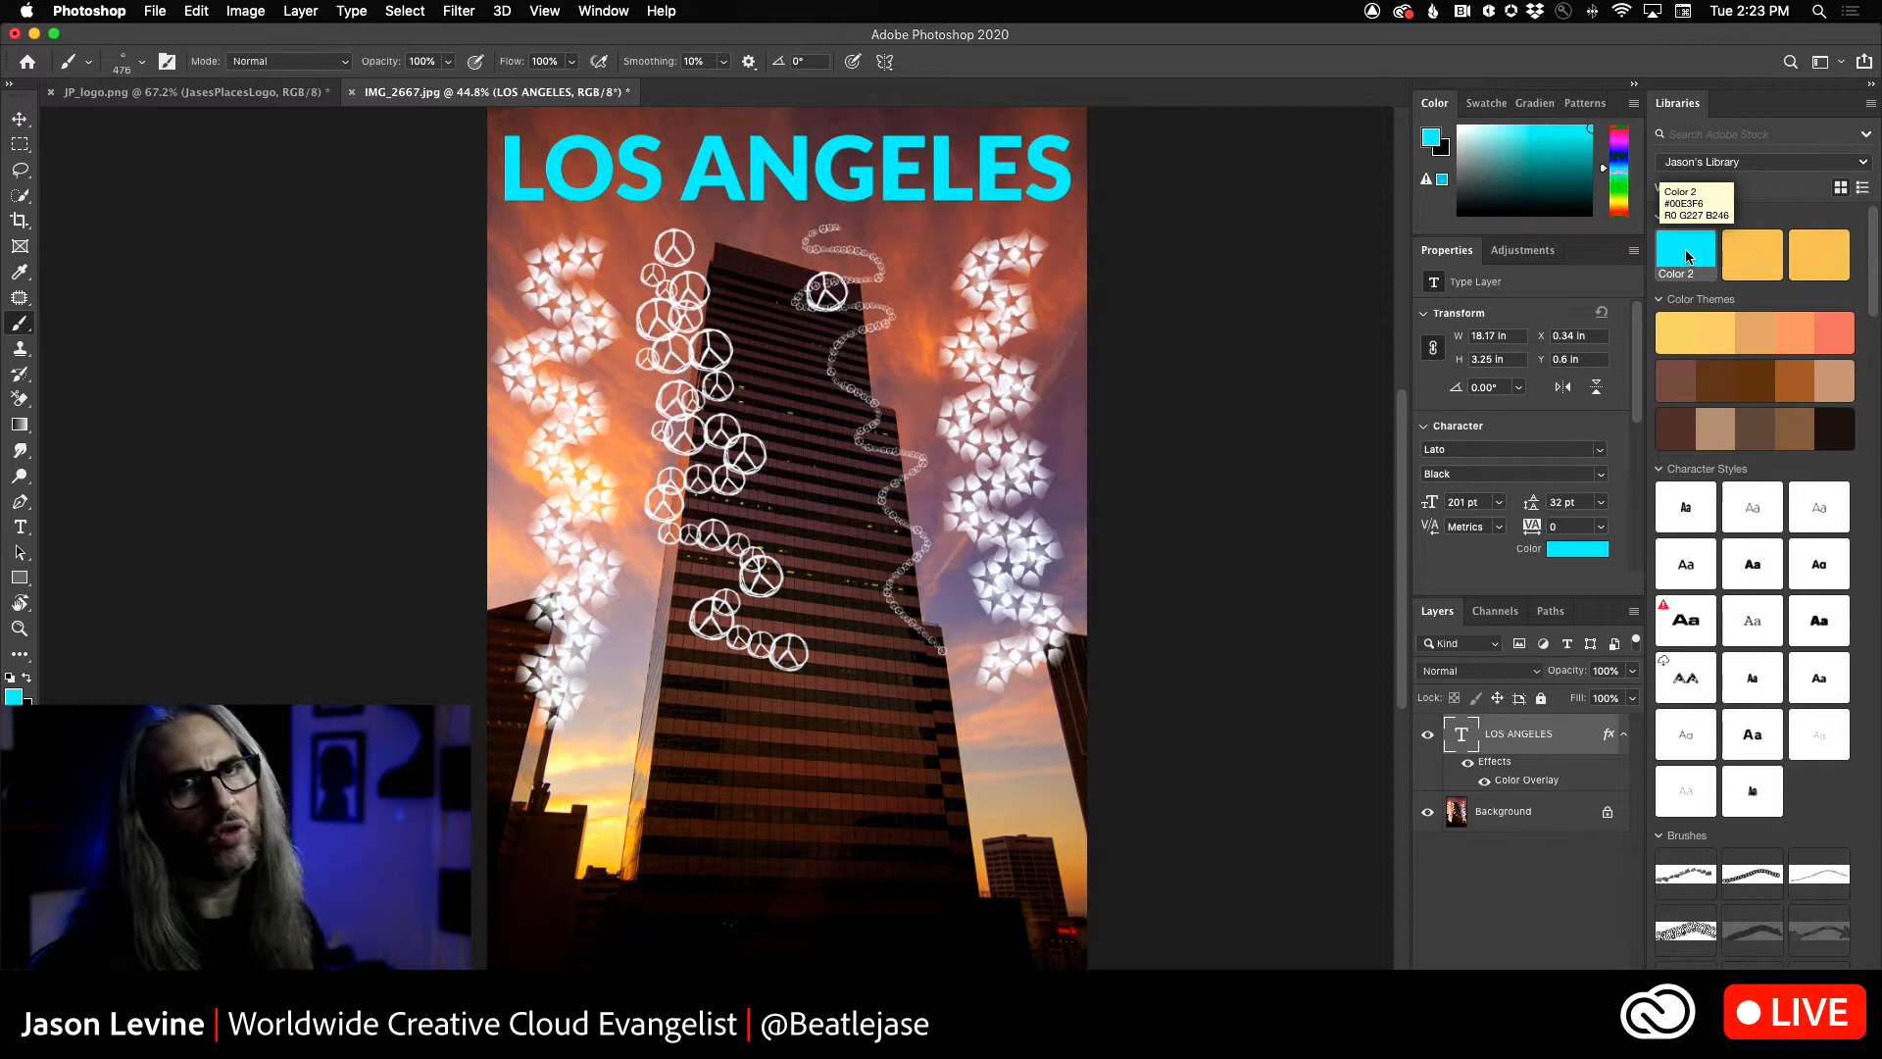
- In JP_logo.png, switch to the shared library named after two collaborators and add the JasesPlacesLogo layer to its graphics
{"action": "left_click", "coordinate": [191, 92]}
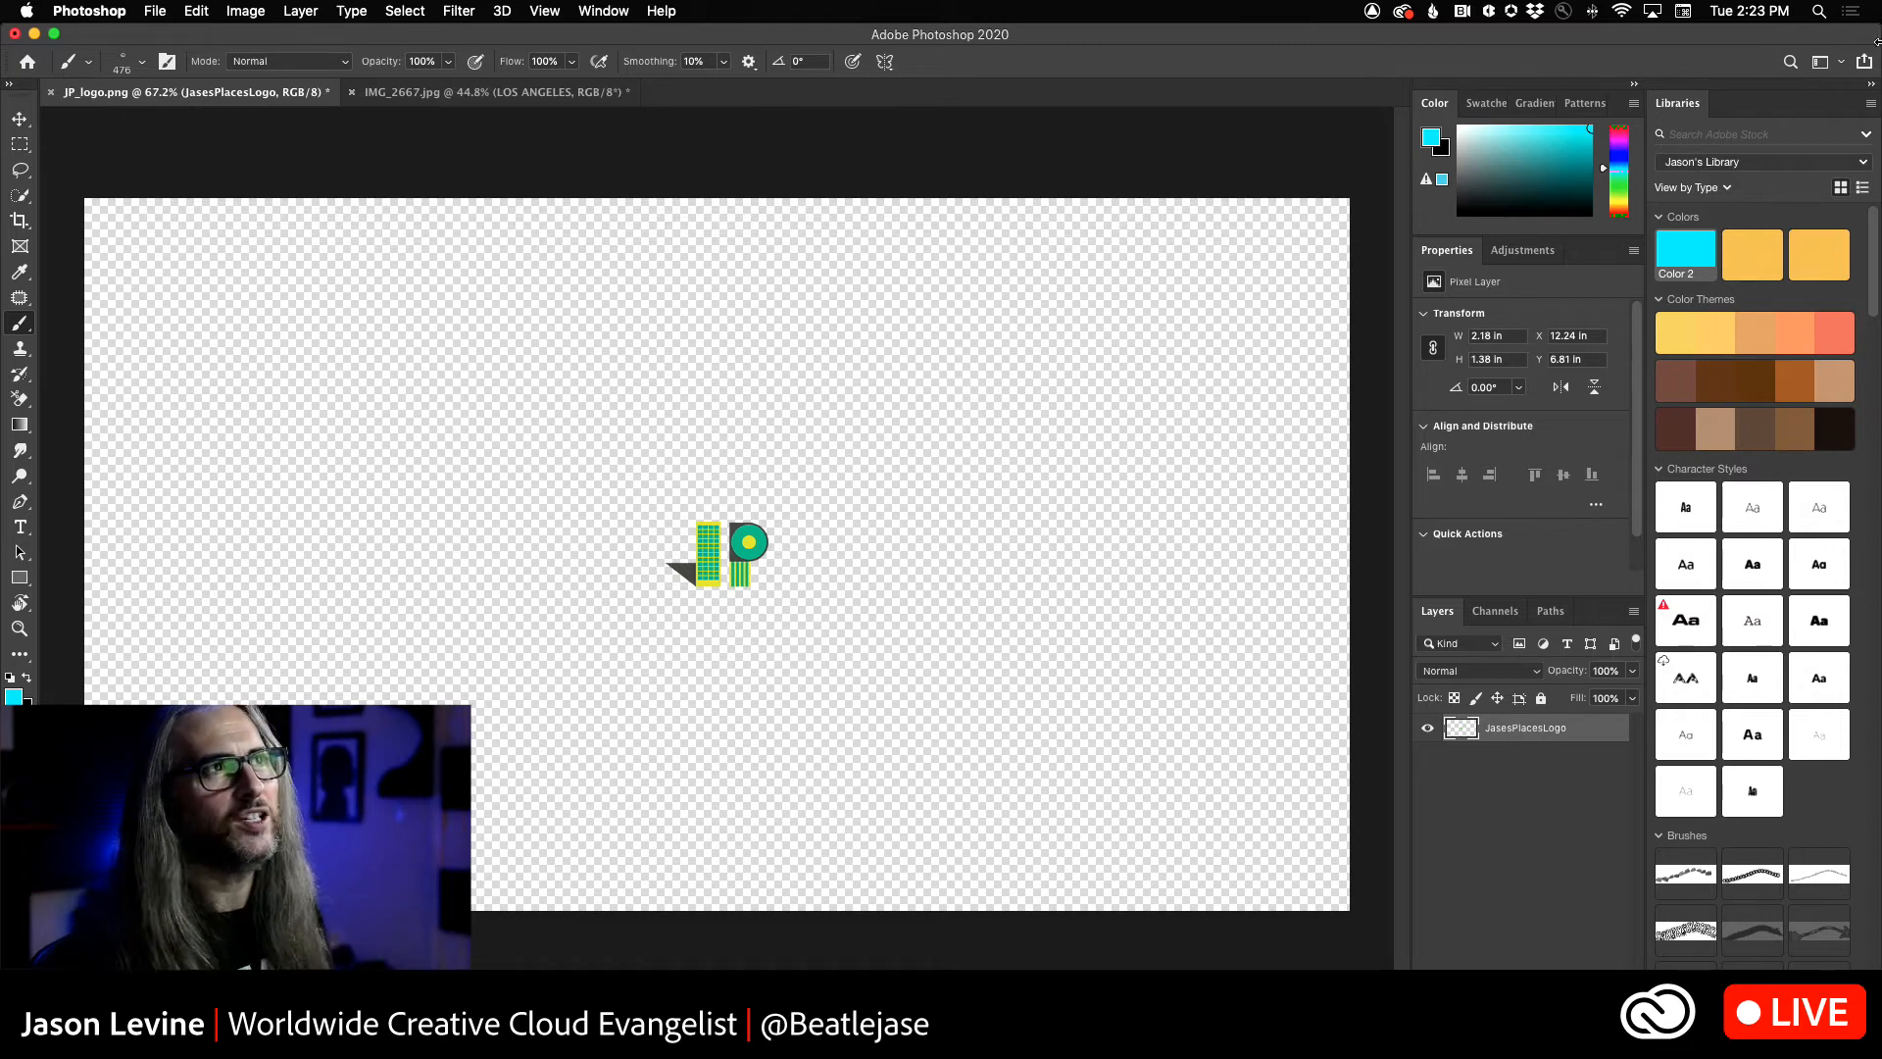
{"action": "left_click", "coordinate": [1864, 162]}
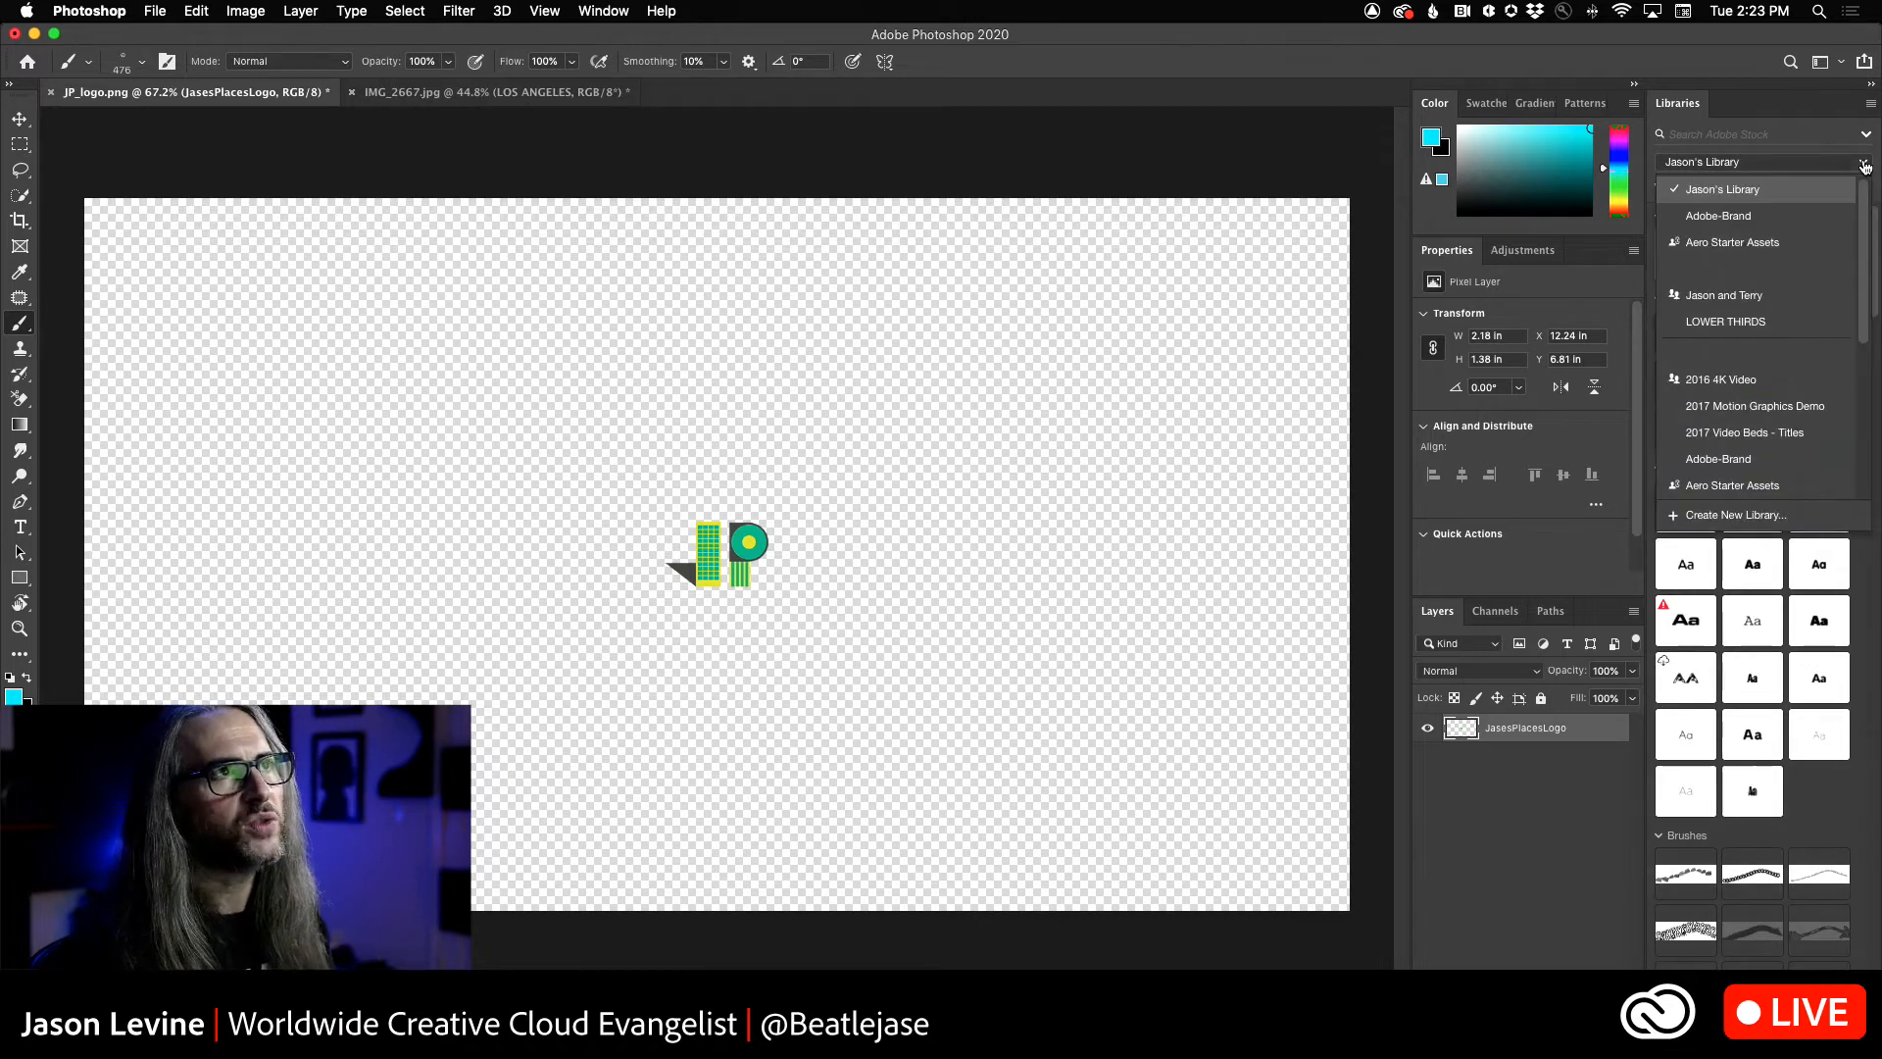
{"action": "left_click", "coordinate": [1724, 295]}
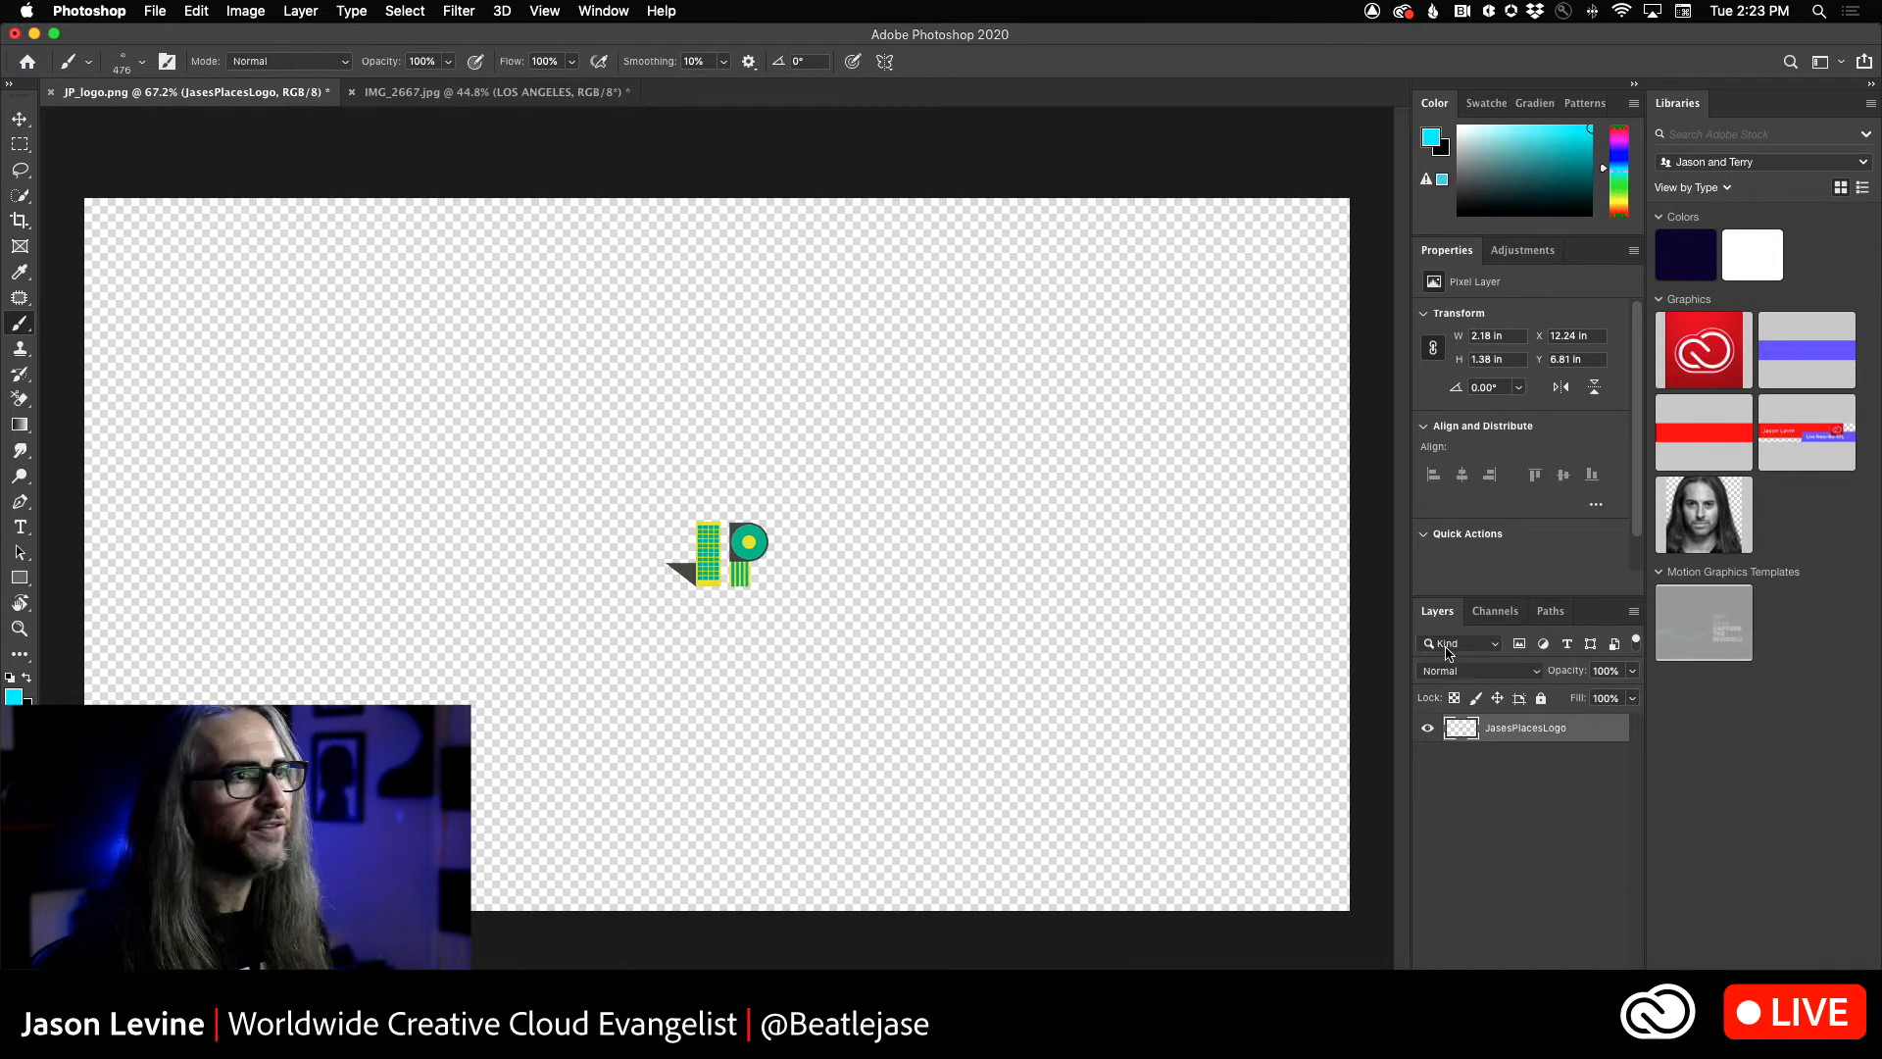
{"action": "left_click_drag", "start_coordinate": [1461, 735], "coordinate": [1739, 429]}
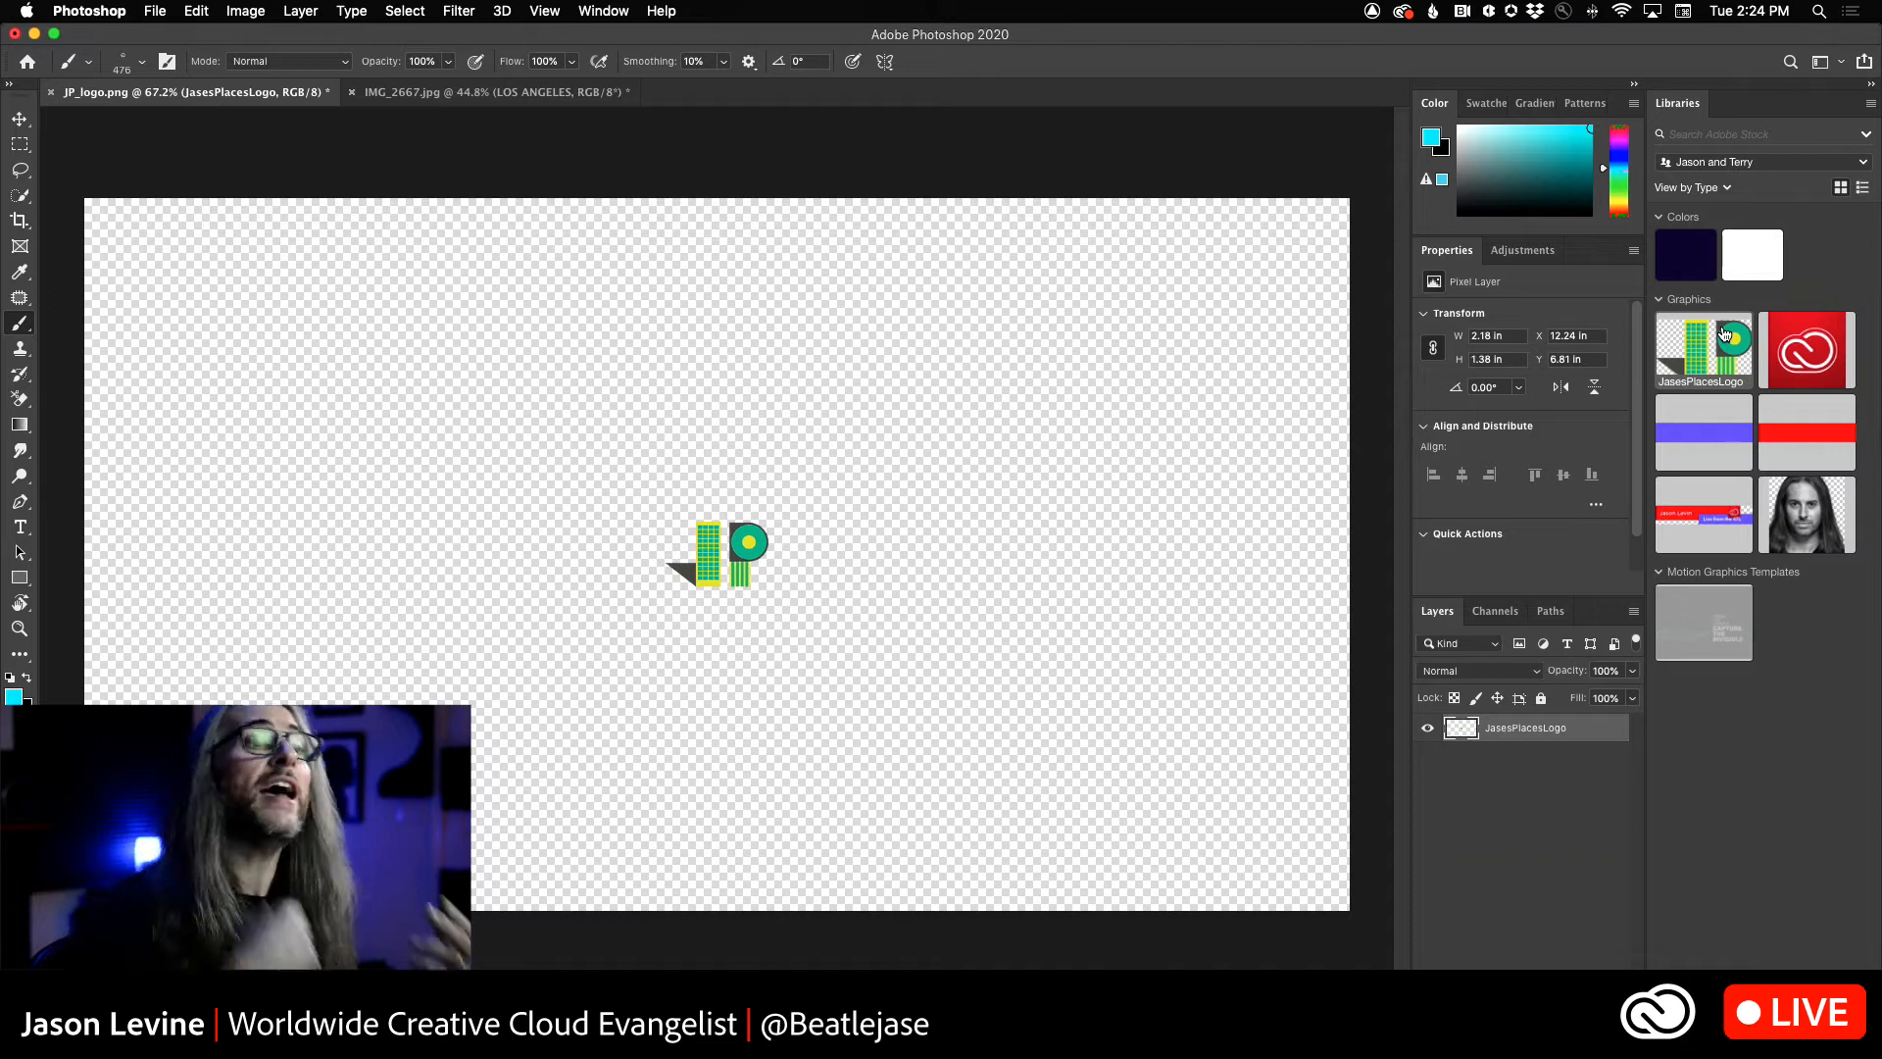
- Switch to Premiere Pro, open the collaborators' shared library, and place JasesPlacesLogo on V2 beneath the JP Intro clip in CutToTheBeat
{"action": "key", "text": "super+Tab"}
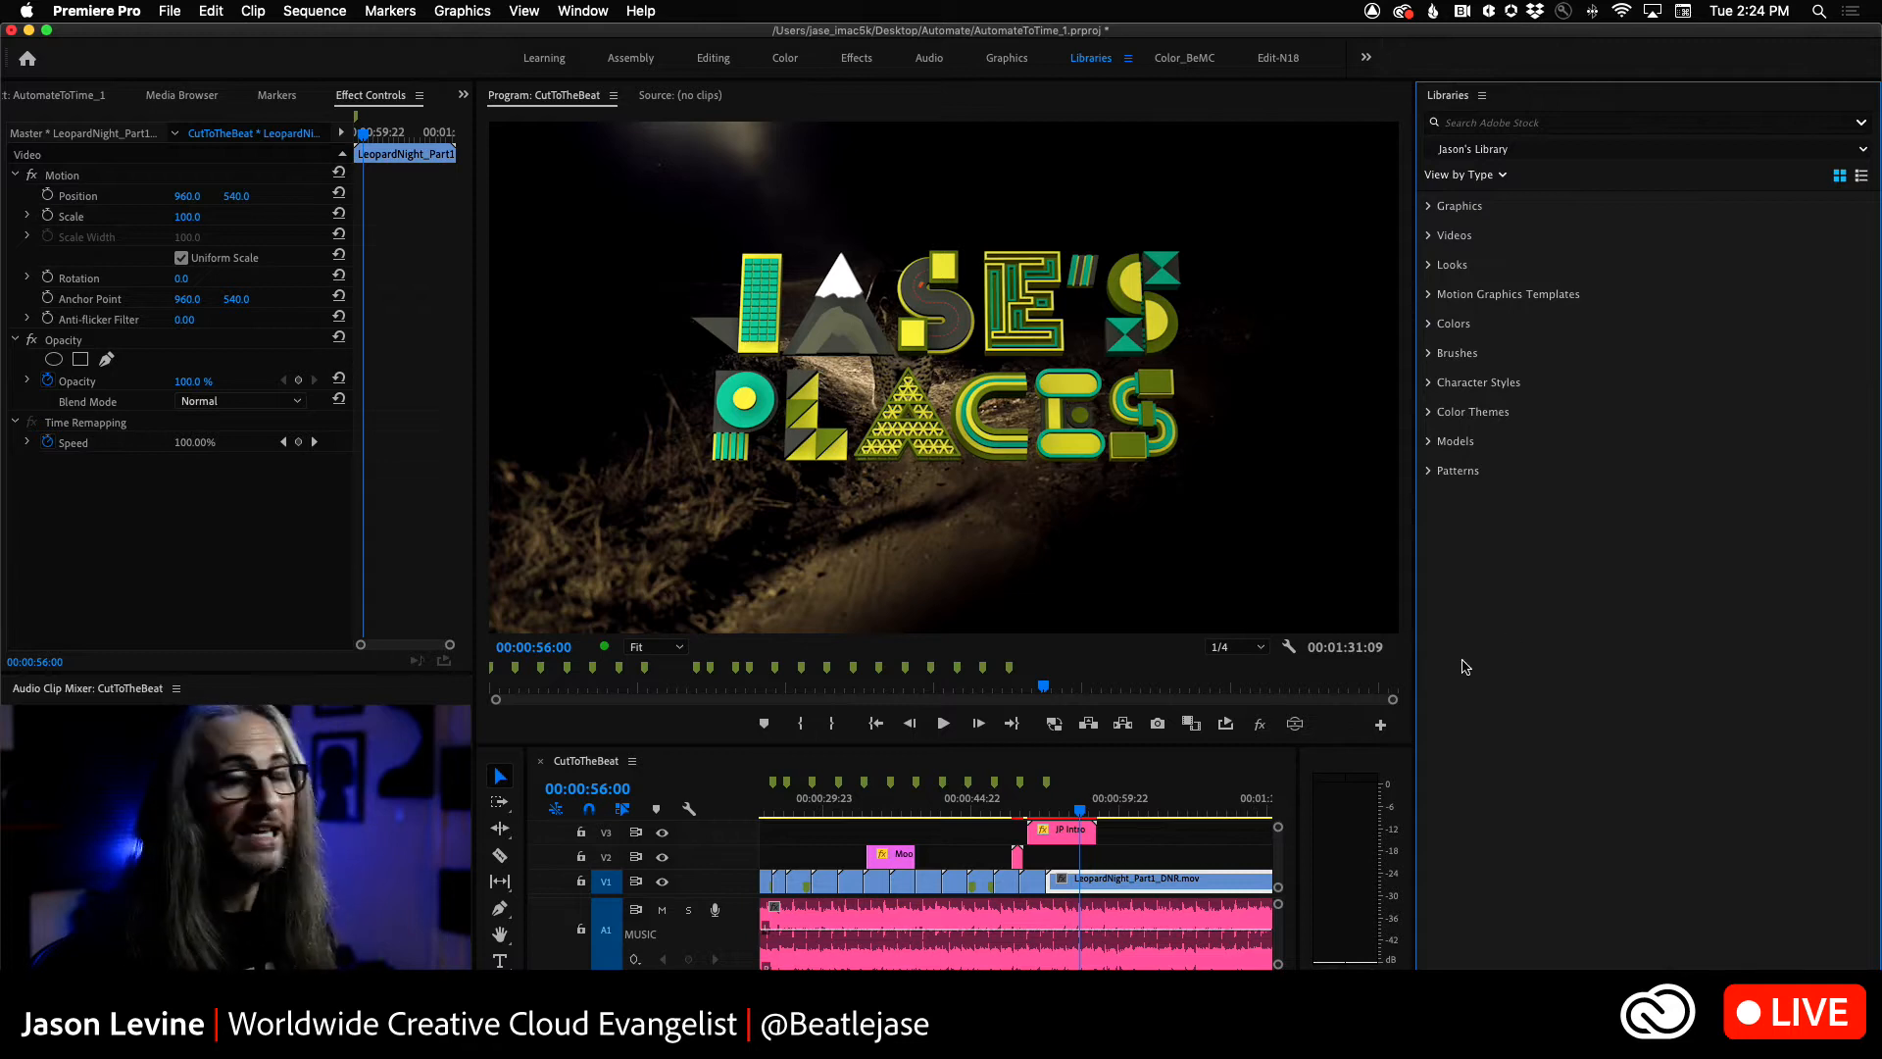
{"action": "left_click", "coordinate": [1664, 152]}
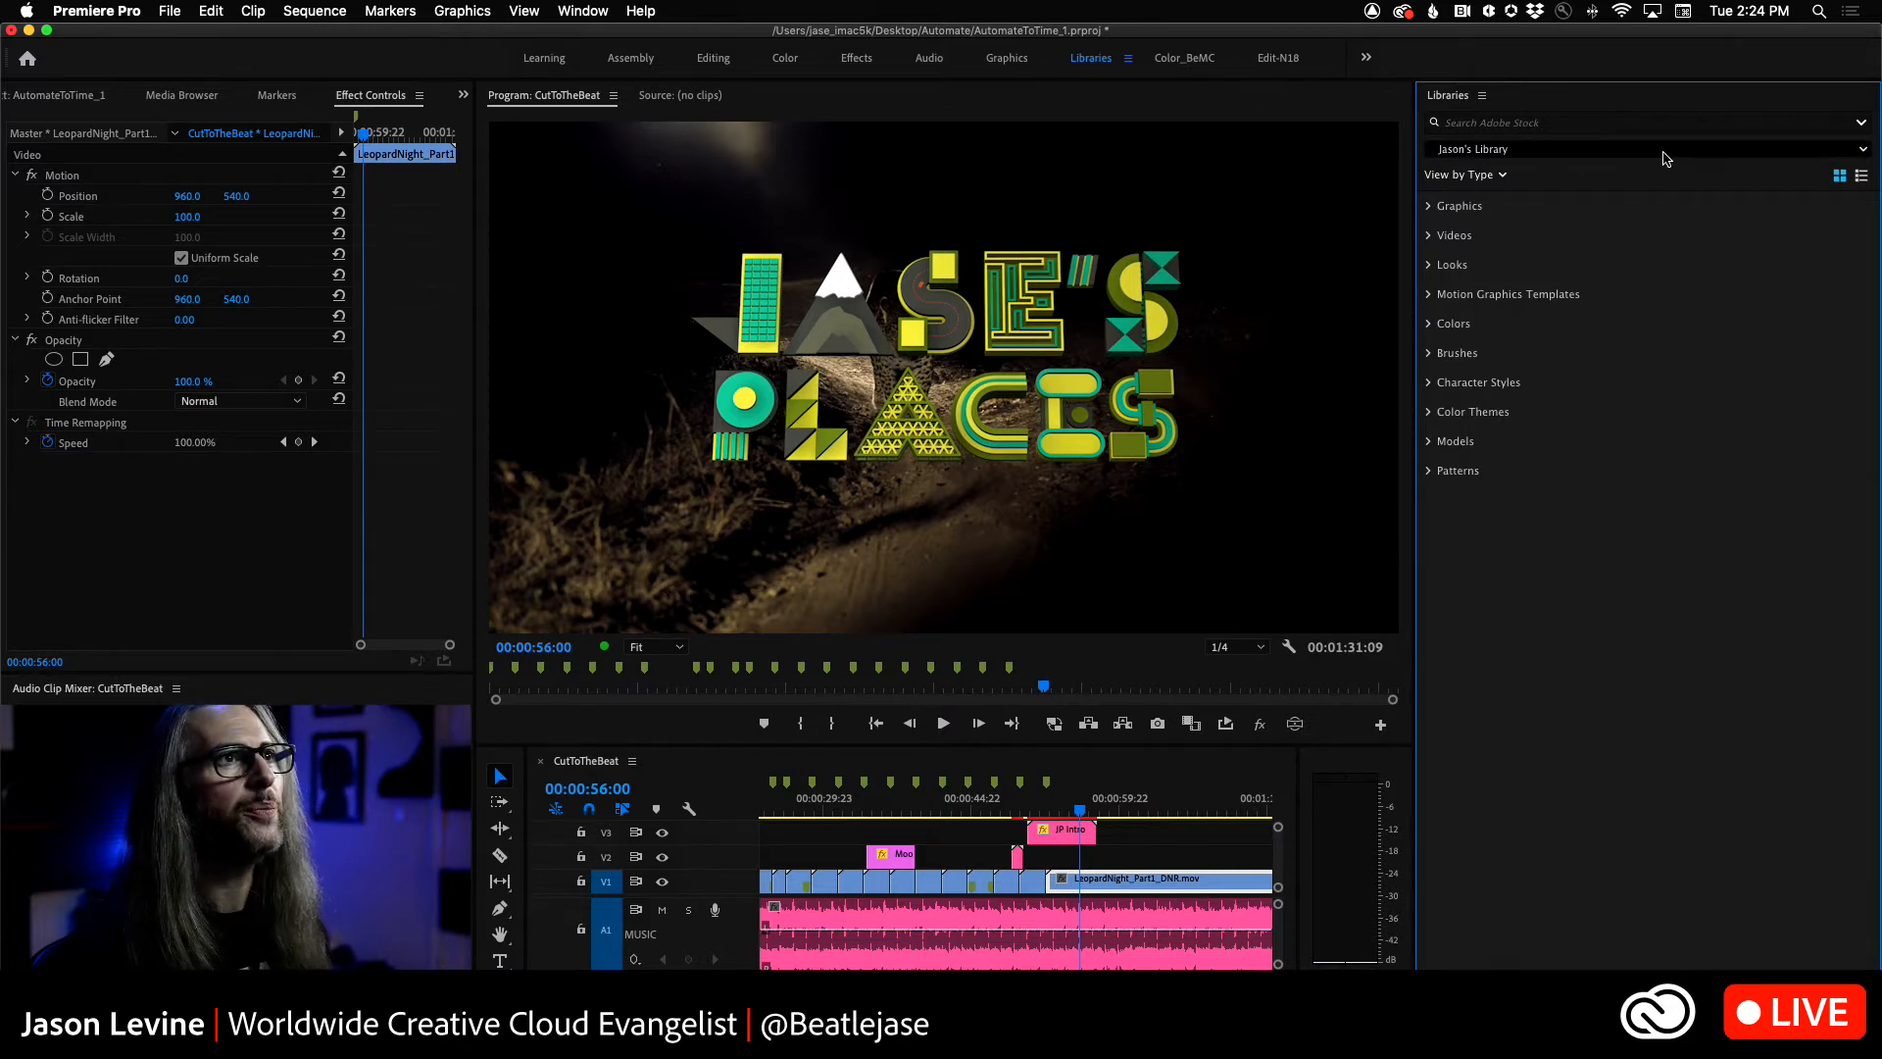
{"action": "left_click", "coordinate": [1601, 206]}
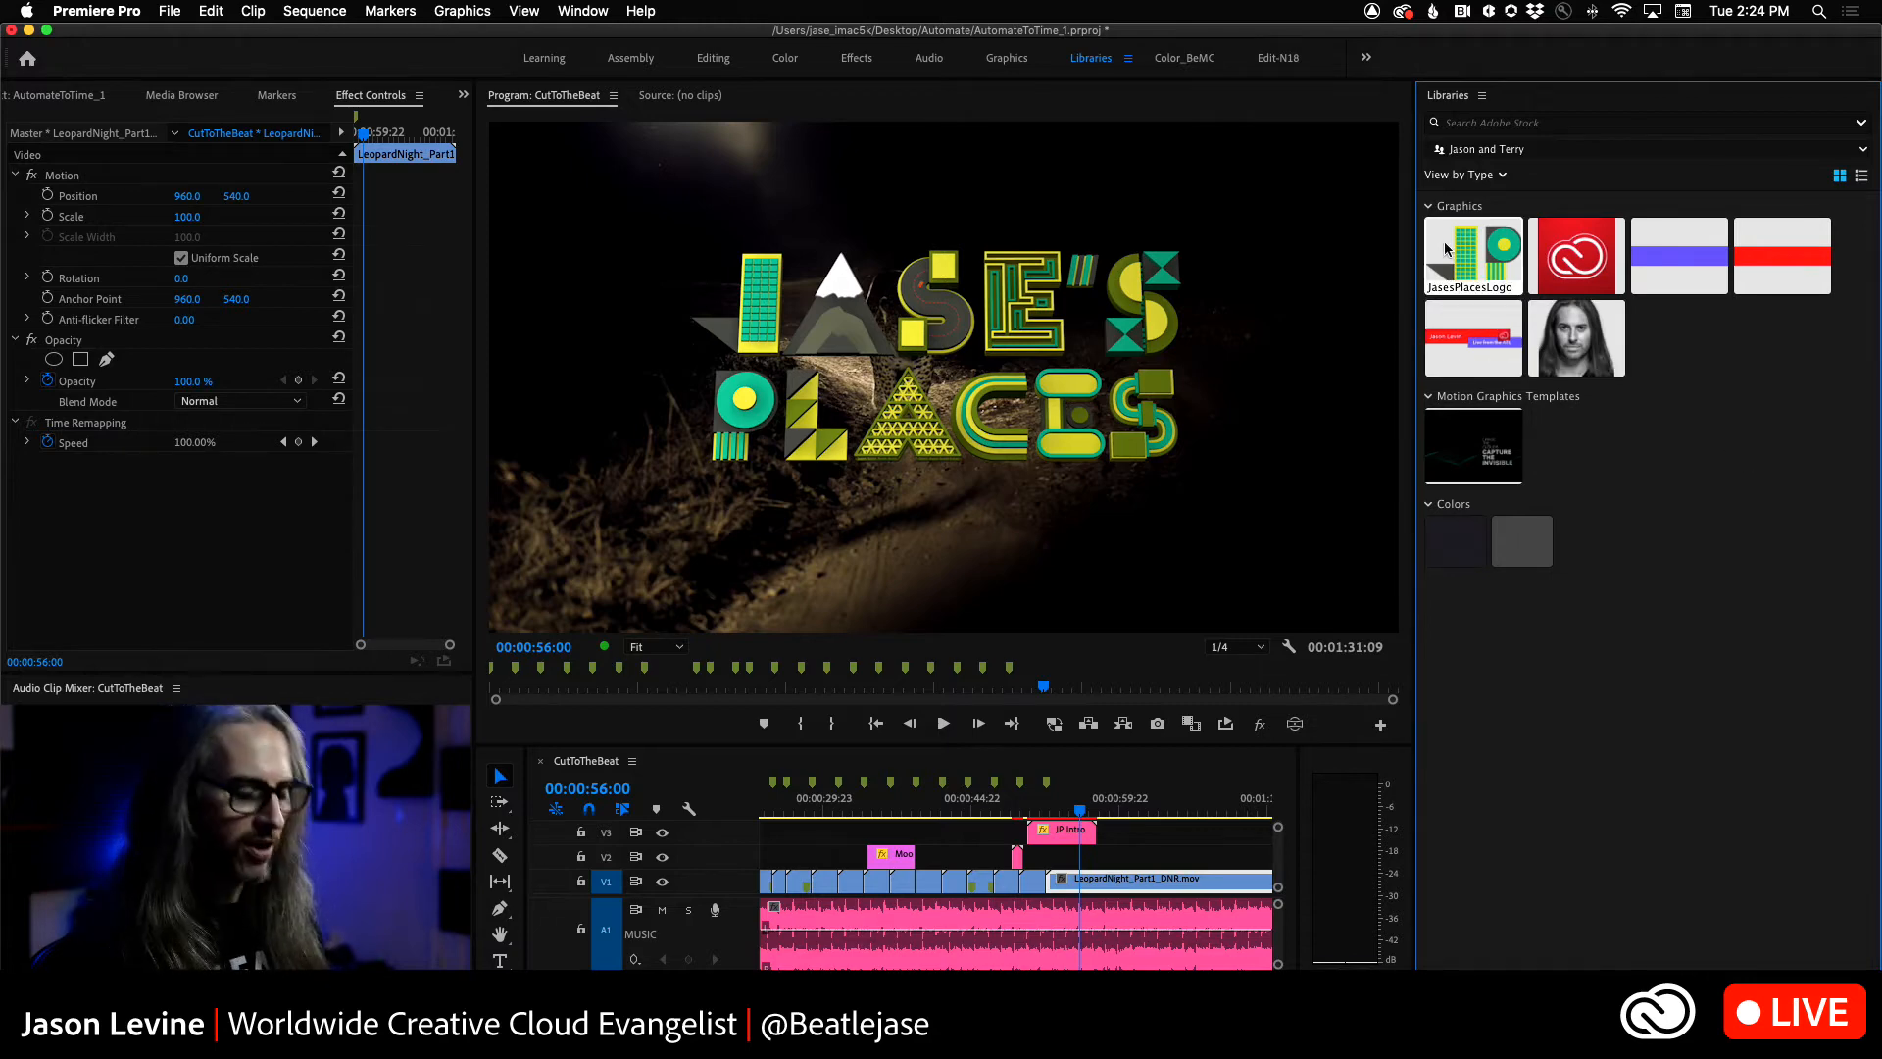
{"action": "mouse_move", "coordinate": [1446, 246]}
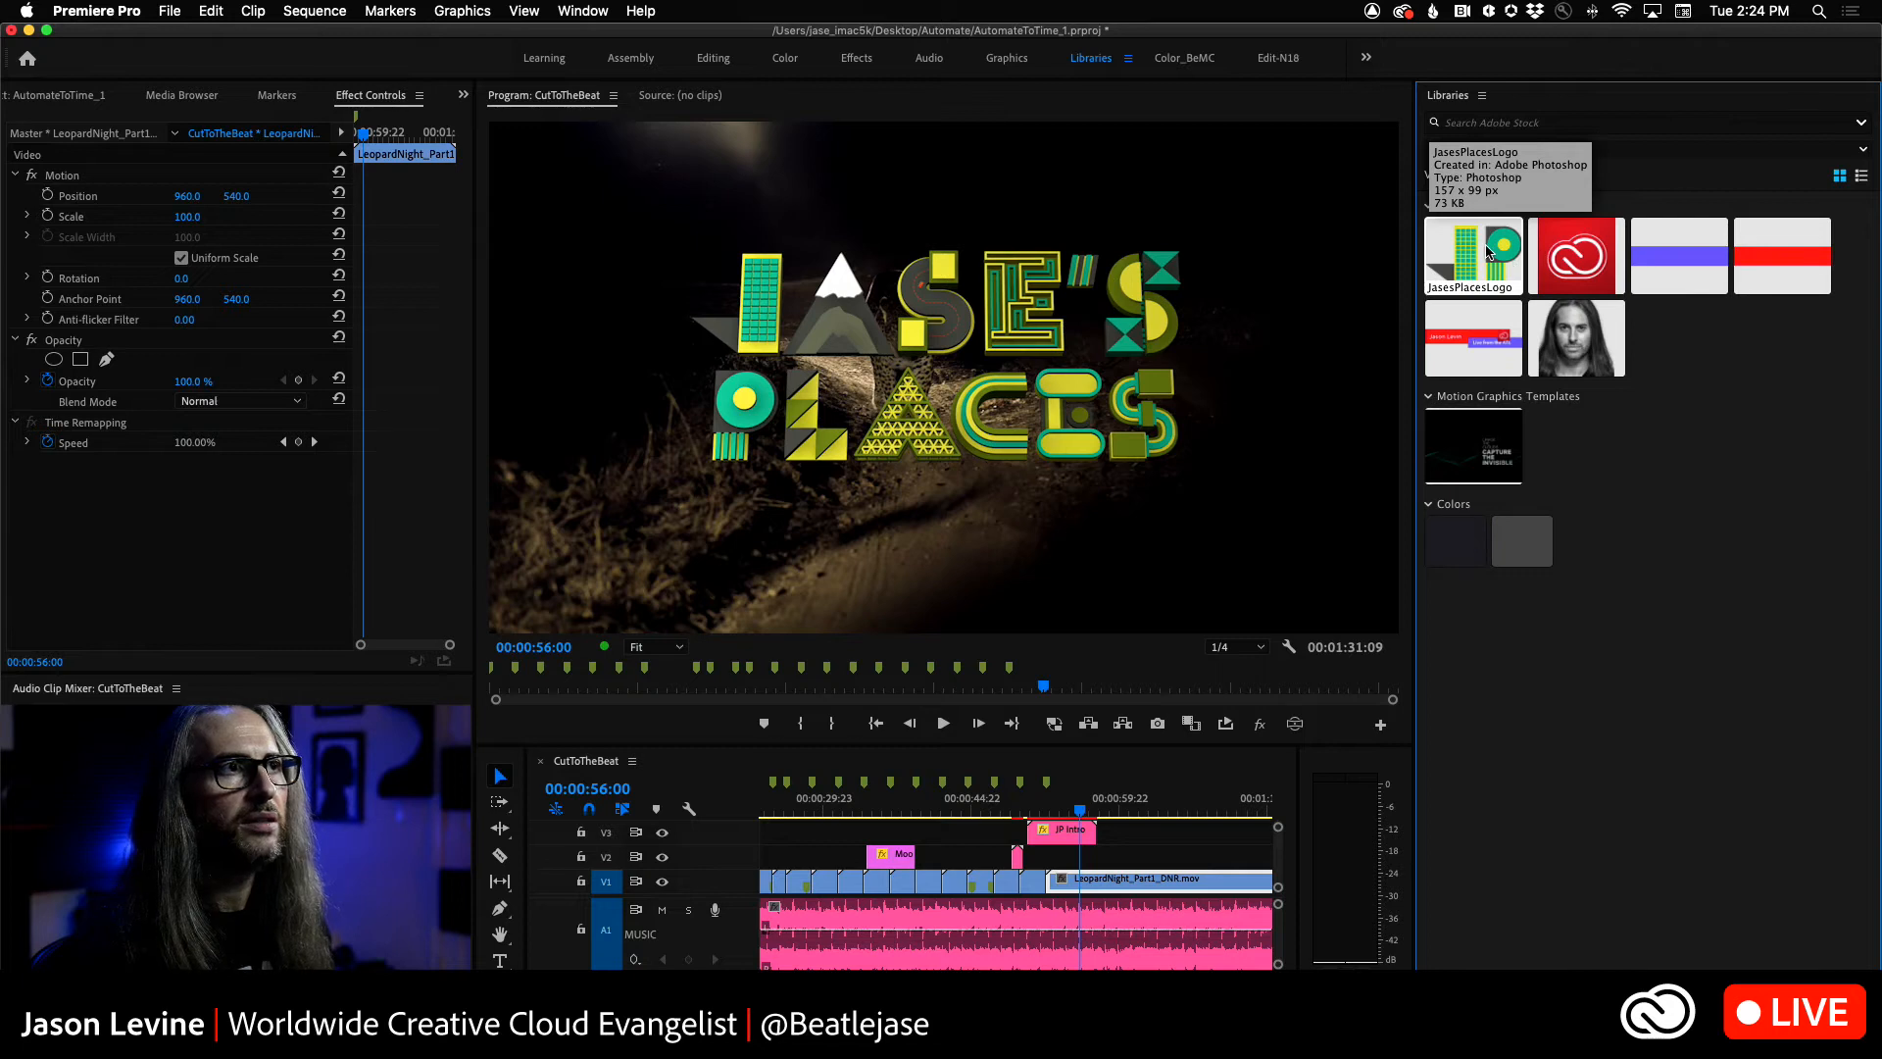
{"action": "left_click_drag", "start_coordinate": [1488, 252], "coordinate": [1063, 857]}
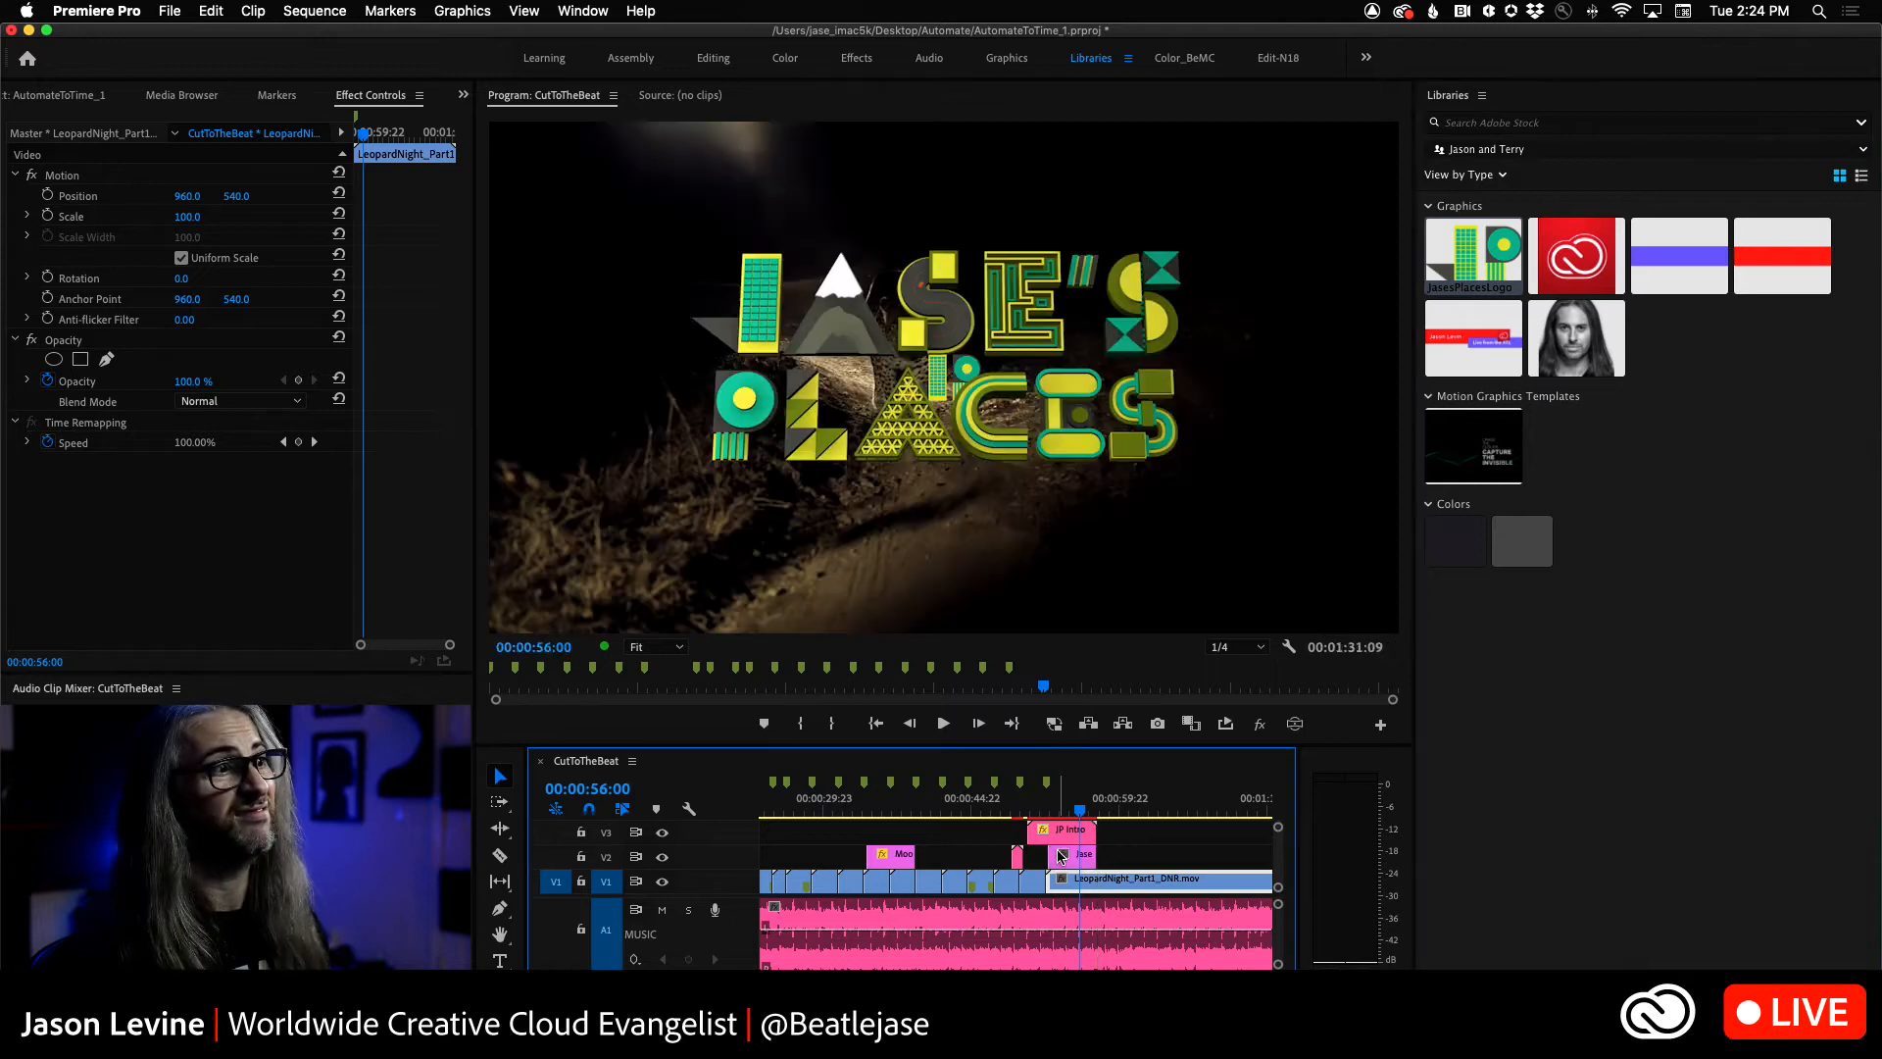
- At 00:00:56:10, reposition the JasesPlacesLogo clip to 1813, 997 in the frame's lower-right corner
{"action": "left_click", "coordinate": [1026, 815]}
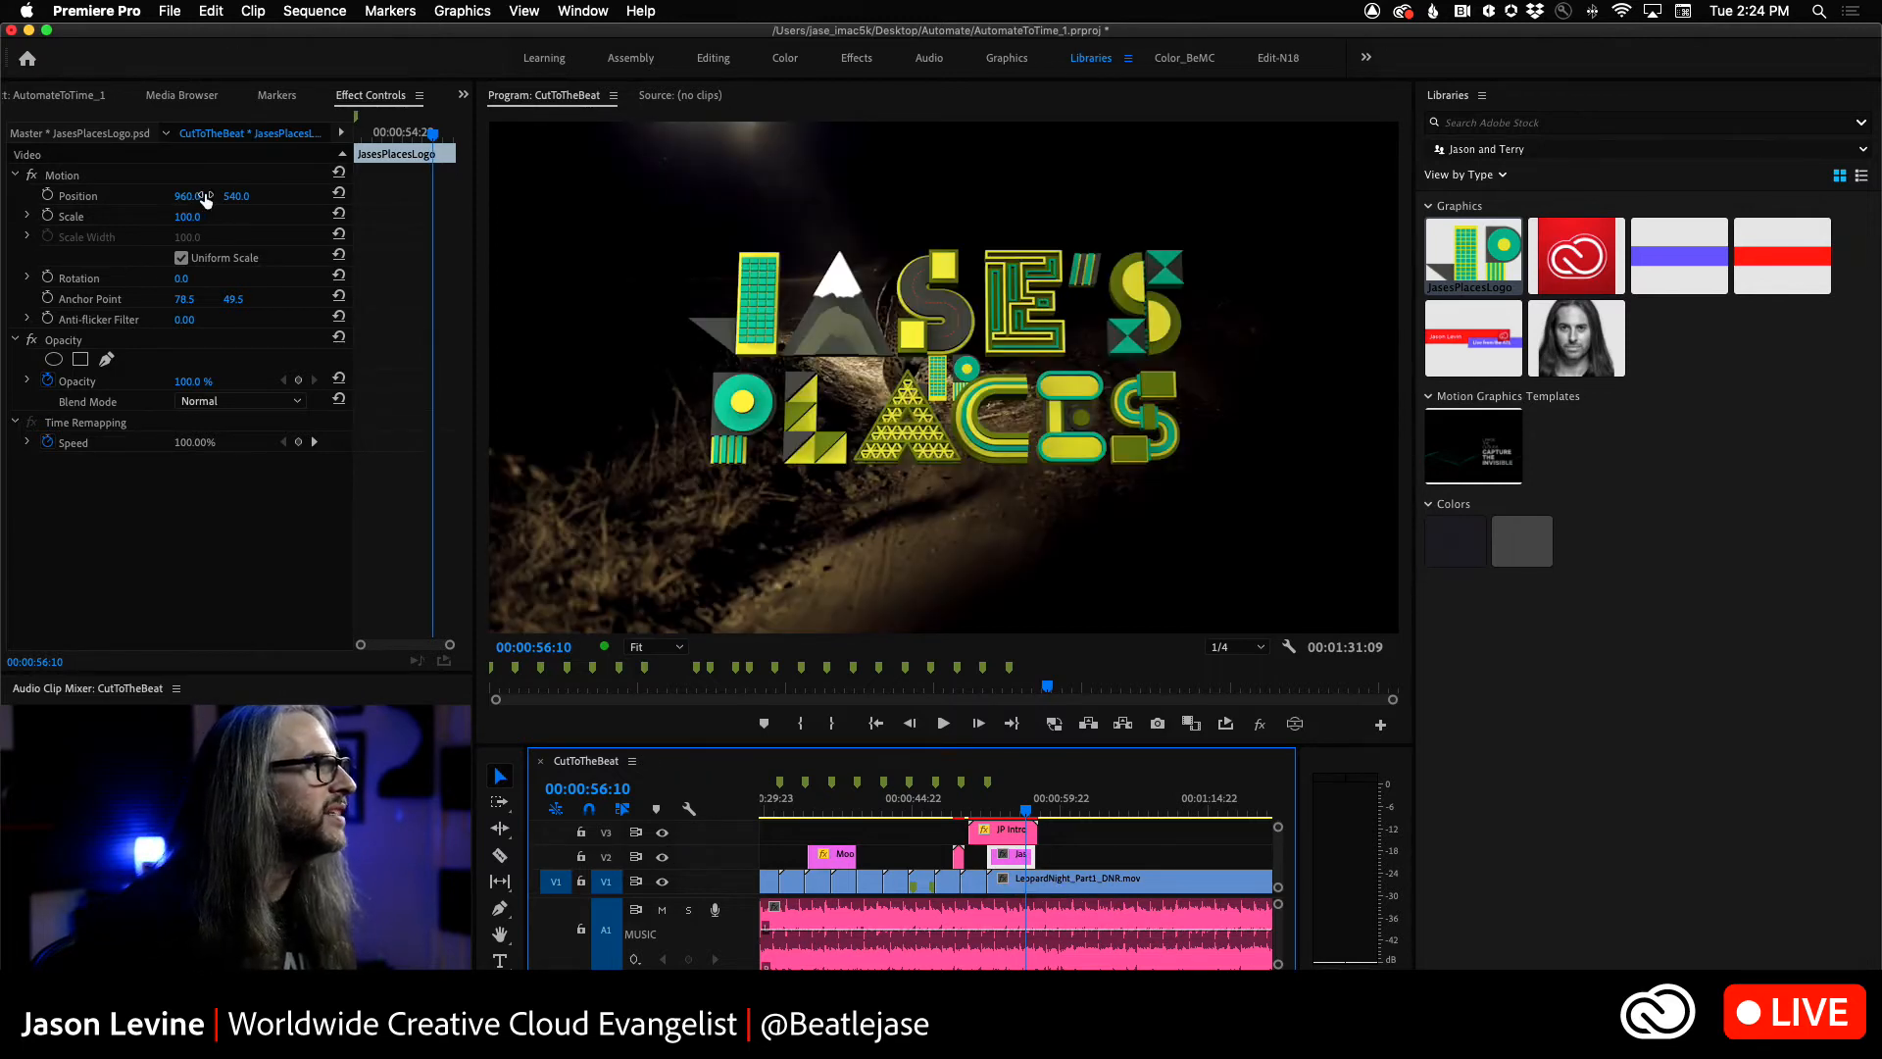
{"action": "left_click_drag", "start_coordinate": [232, 199], "coordinate": [618, 199]}
{"action": "left_click_drag", "start_coordinate": [183, 200], "coordinate": [1020, 200]}
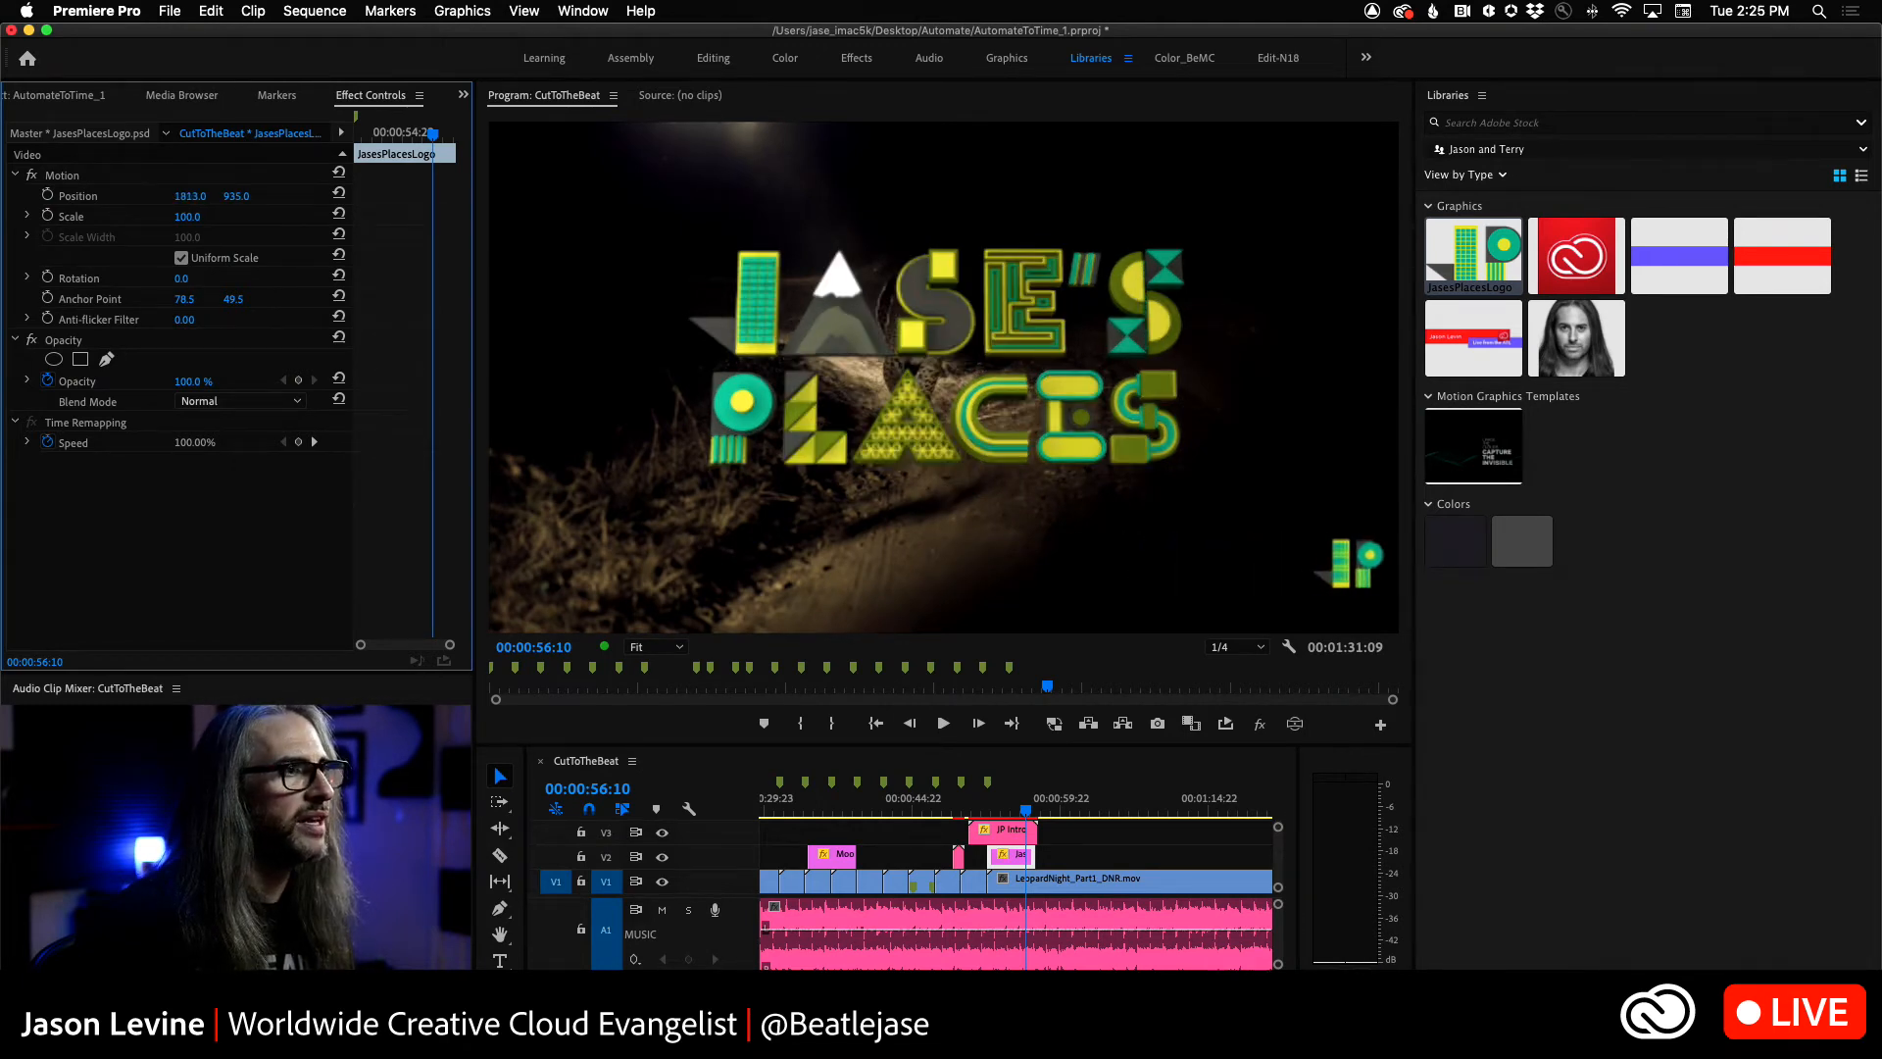
{"action": "left_click_drag", "start_coordinate": [234, 203], "coordinate": [294, 203]}
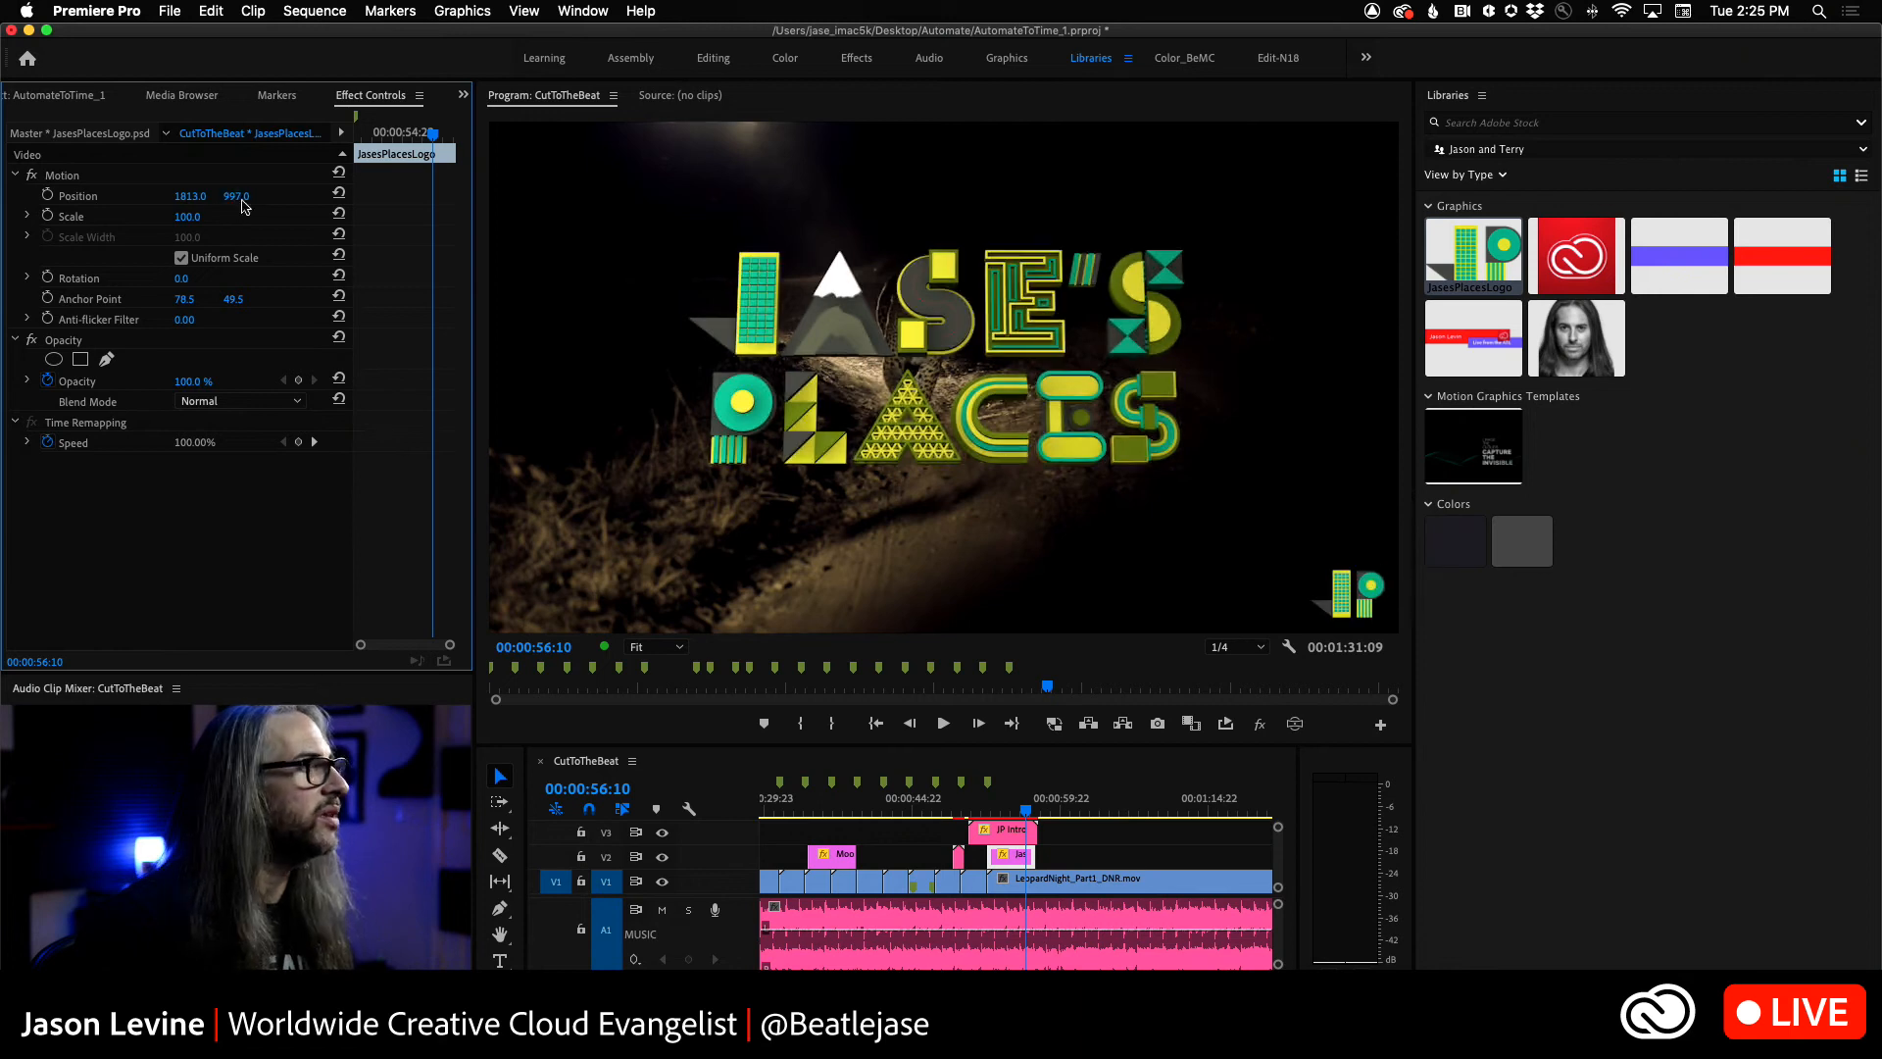
- Try the Screen blend mode on the logo clip, restore Normal, and set its opacity to 30%
{"action": "left_click", "coordinate": [201, 402]}
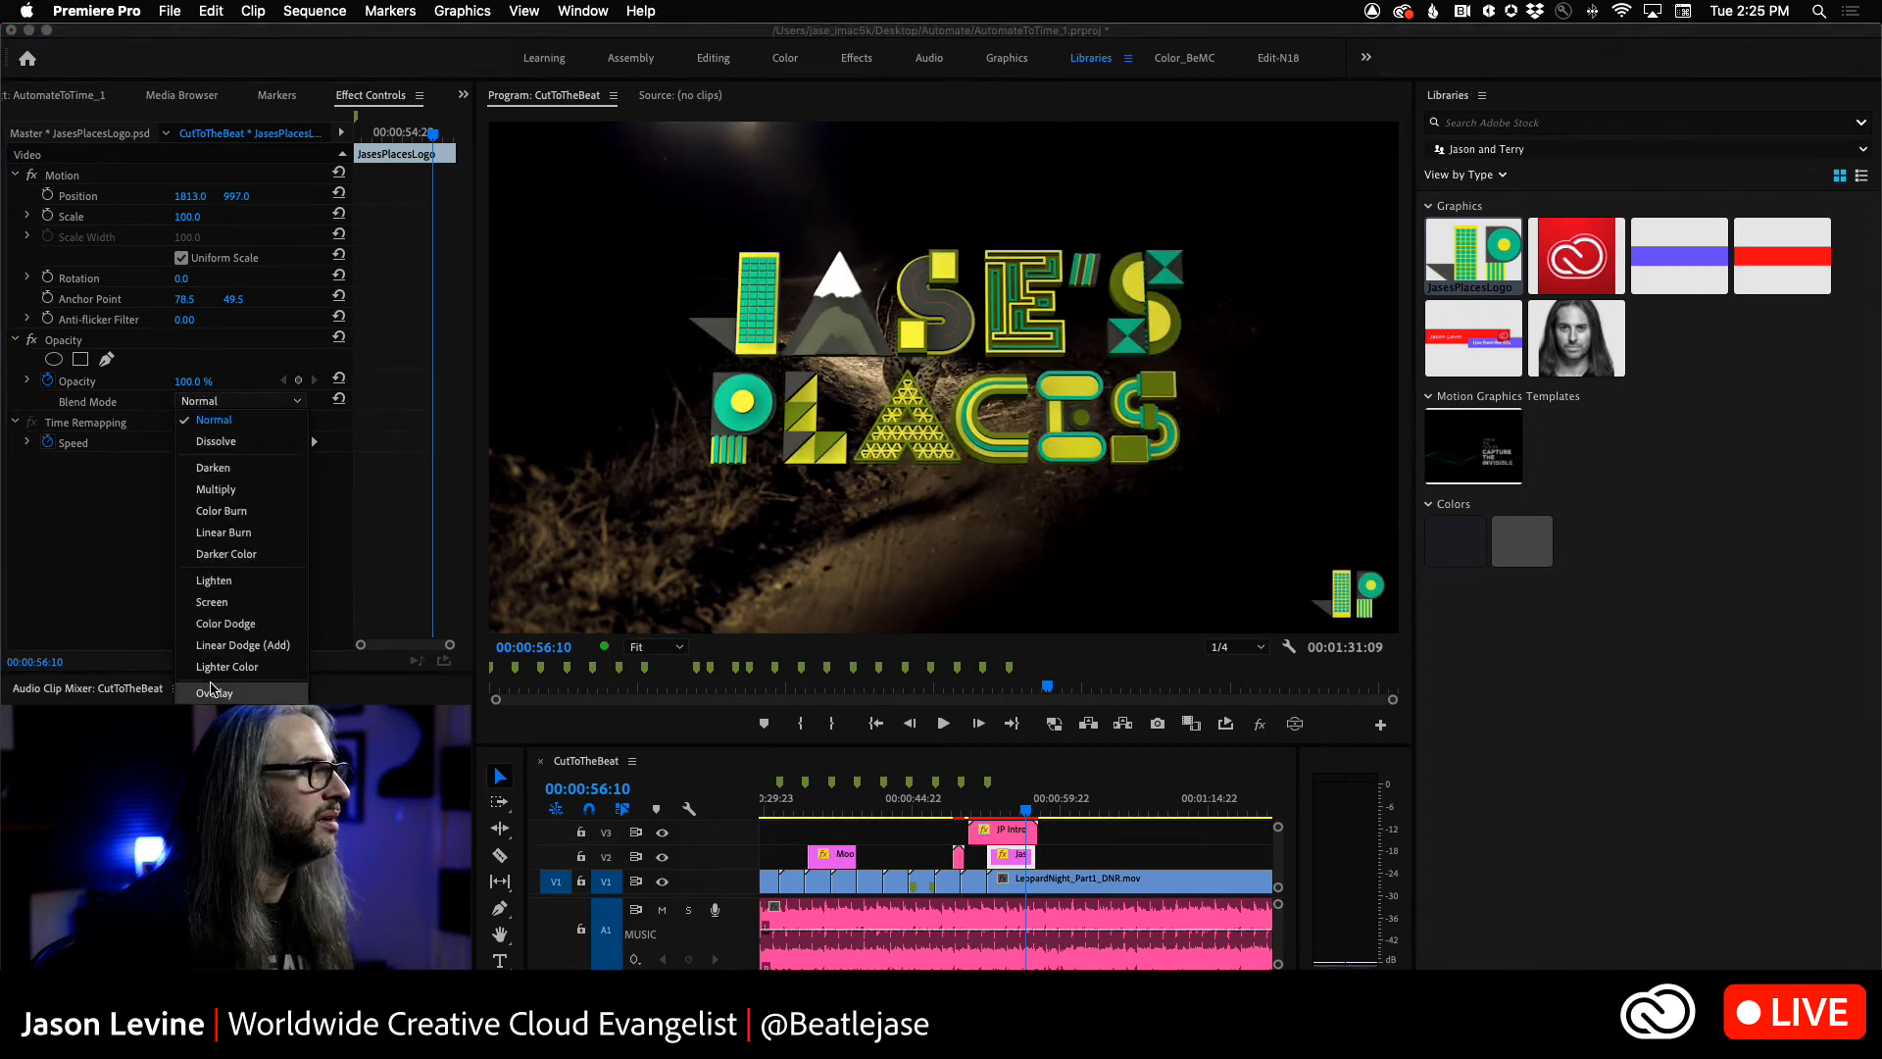
{"action": "left_click", "coordinate": [235, 604]}
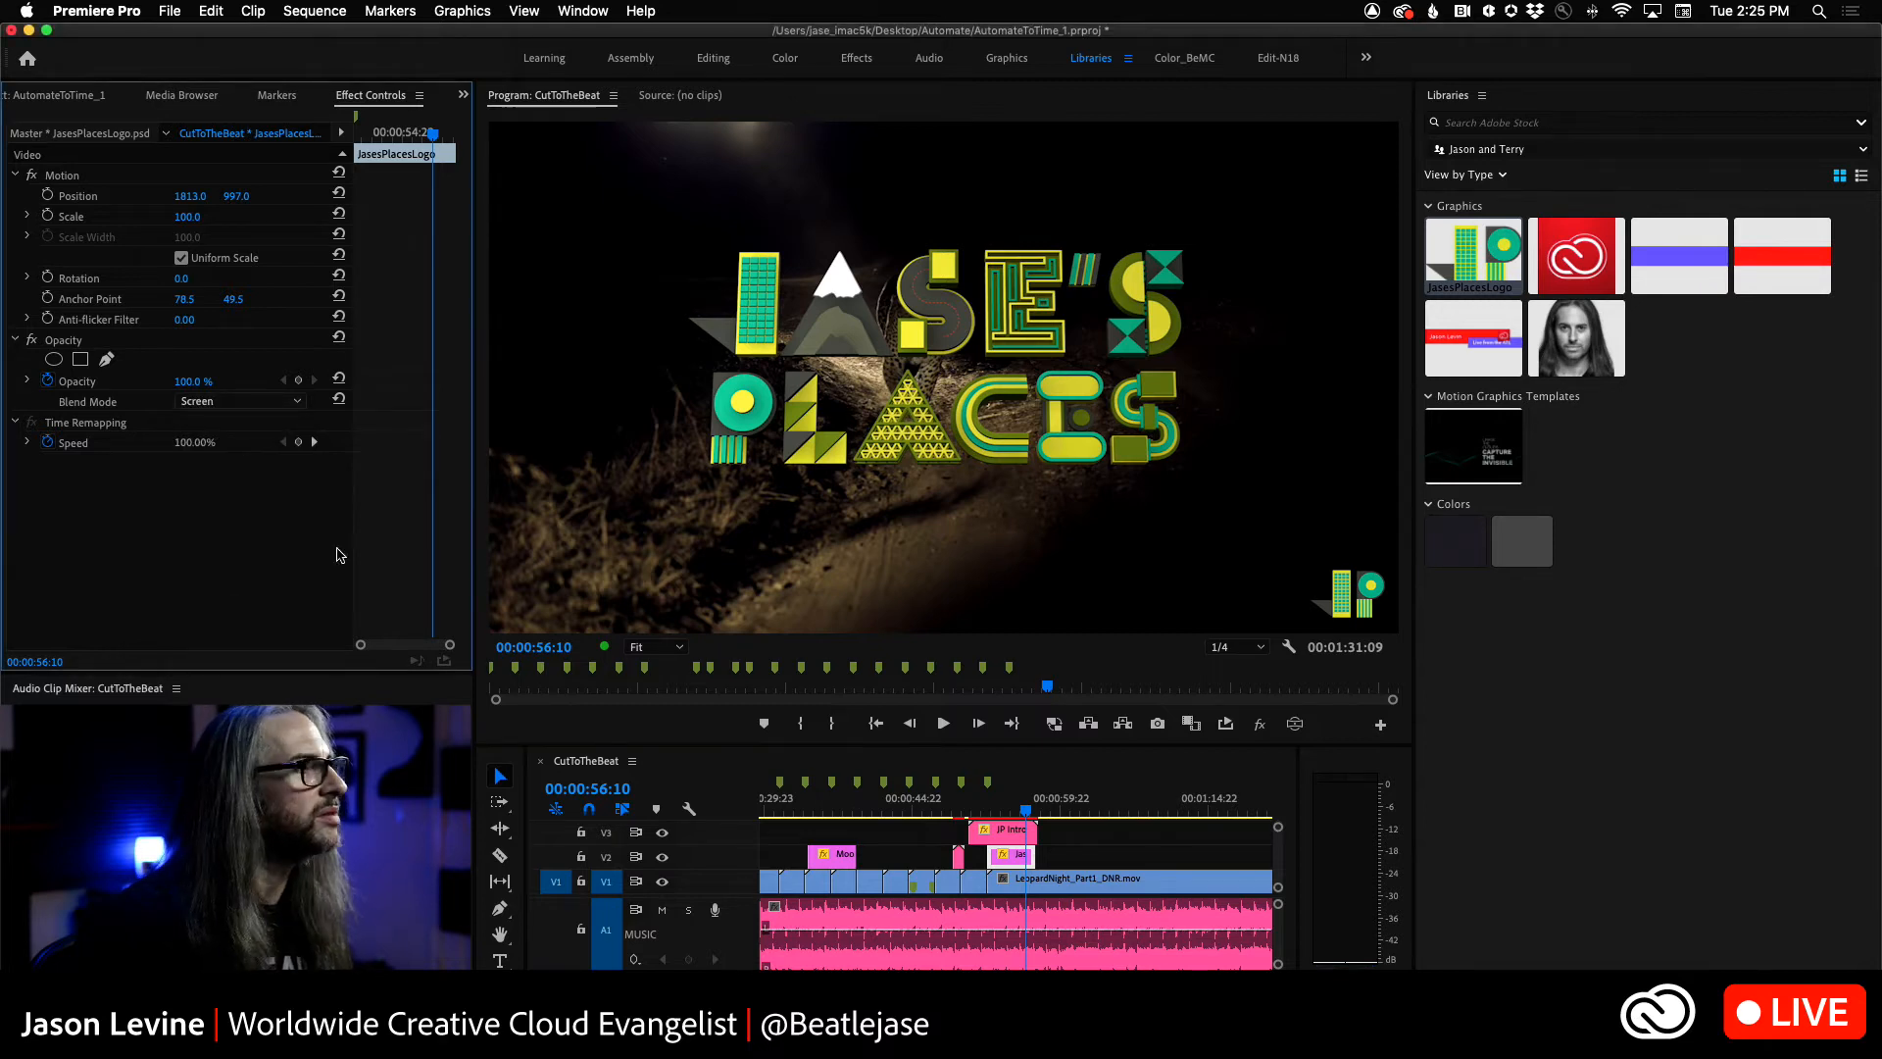
{"action": "left_click", "coordinate": [206, 402]}
{"action": "left_click", "coordinate": [210, 422]}
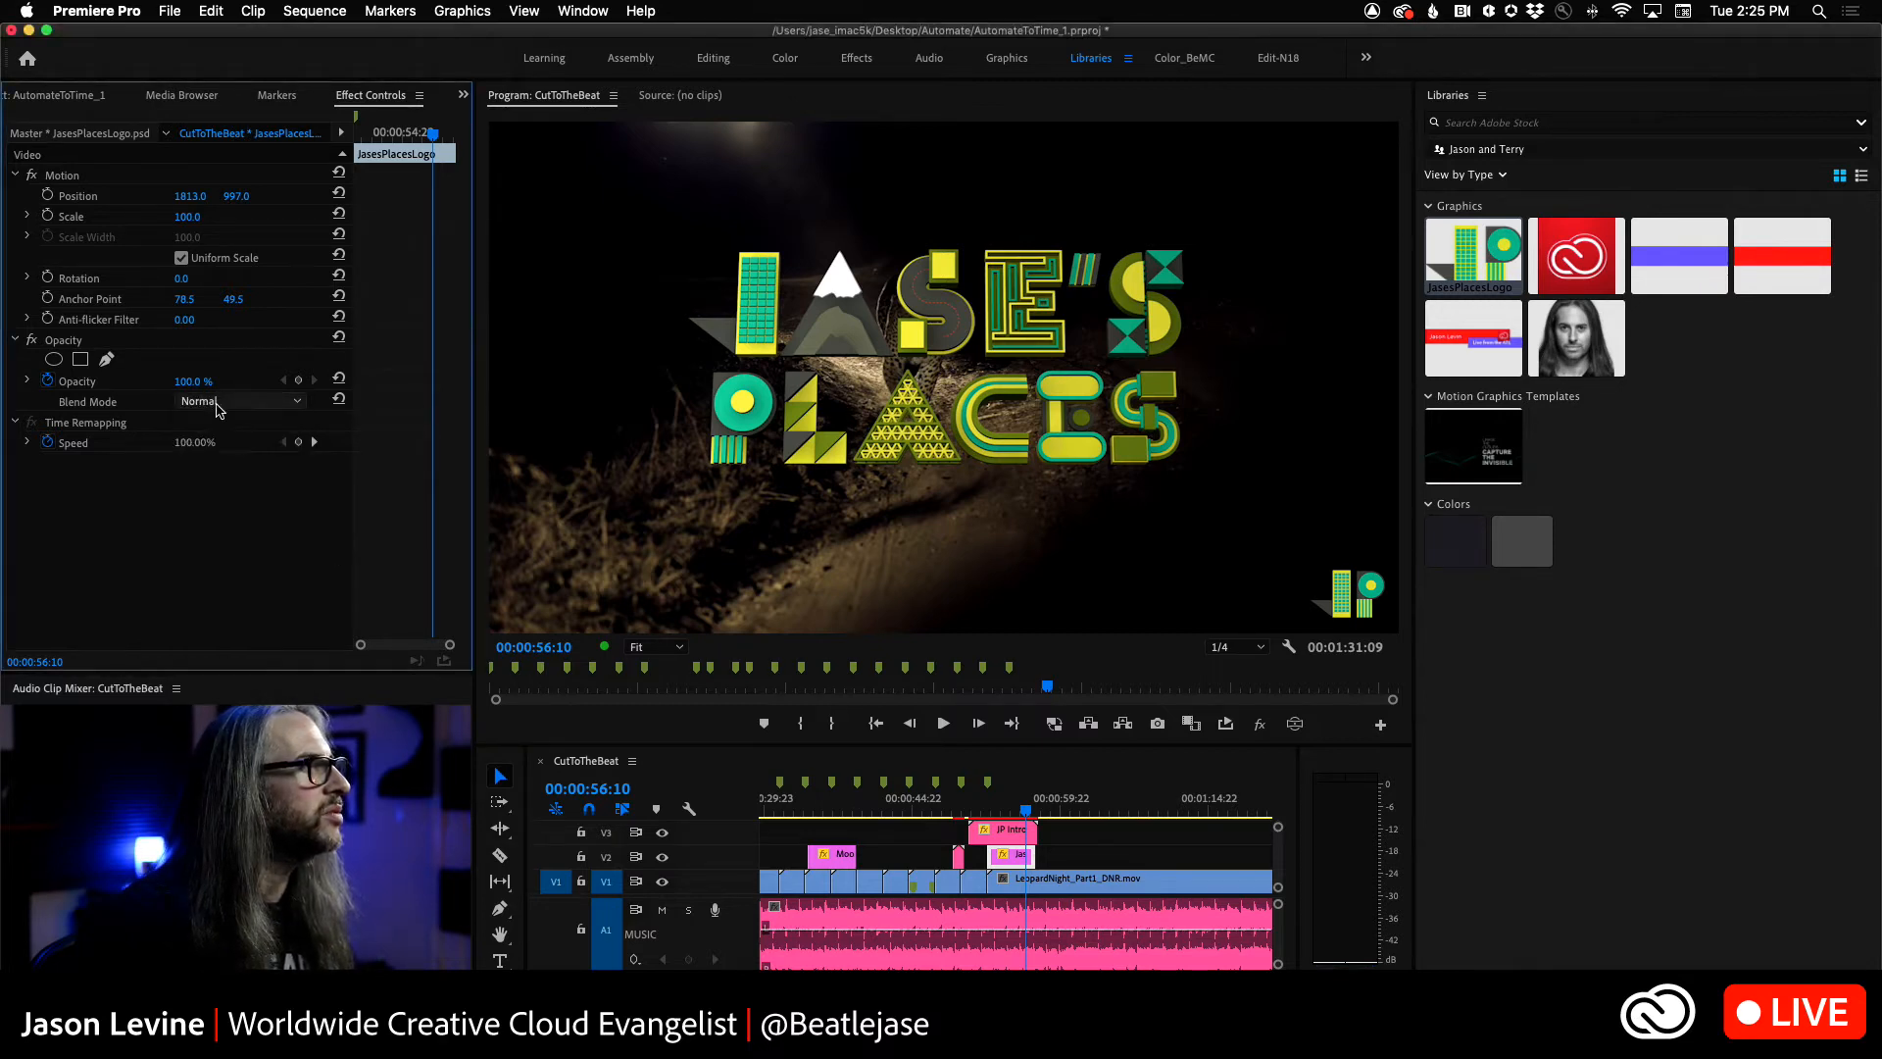
{"action": "left_click_drag", "start_coordinate": [191, 381], "coordinate": [136, 381]}
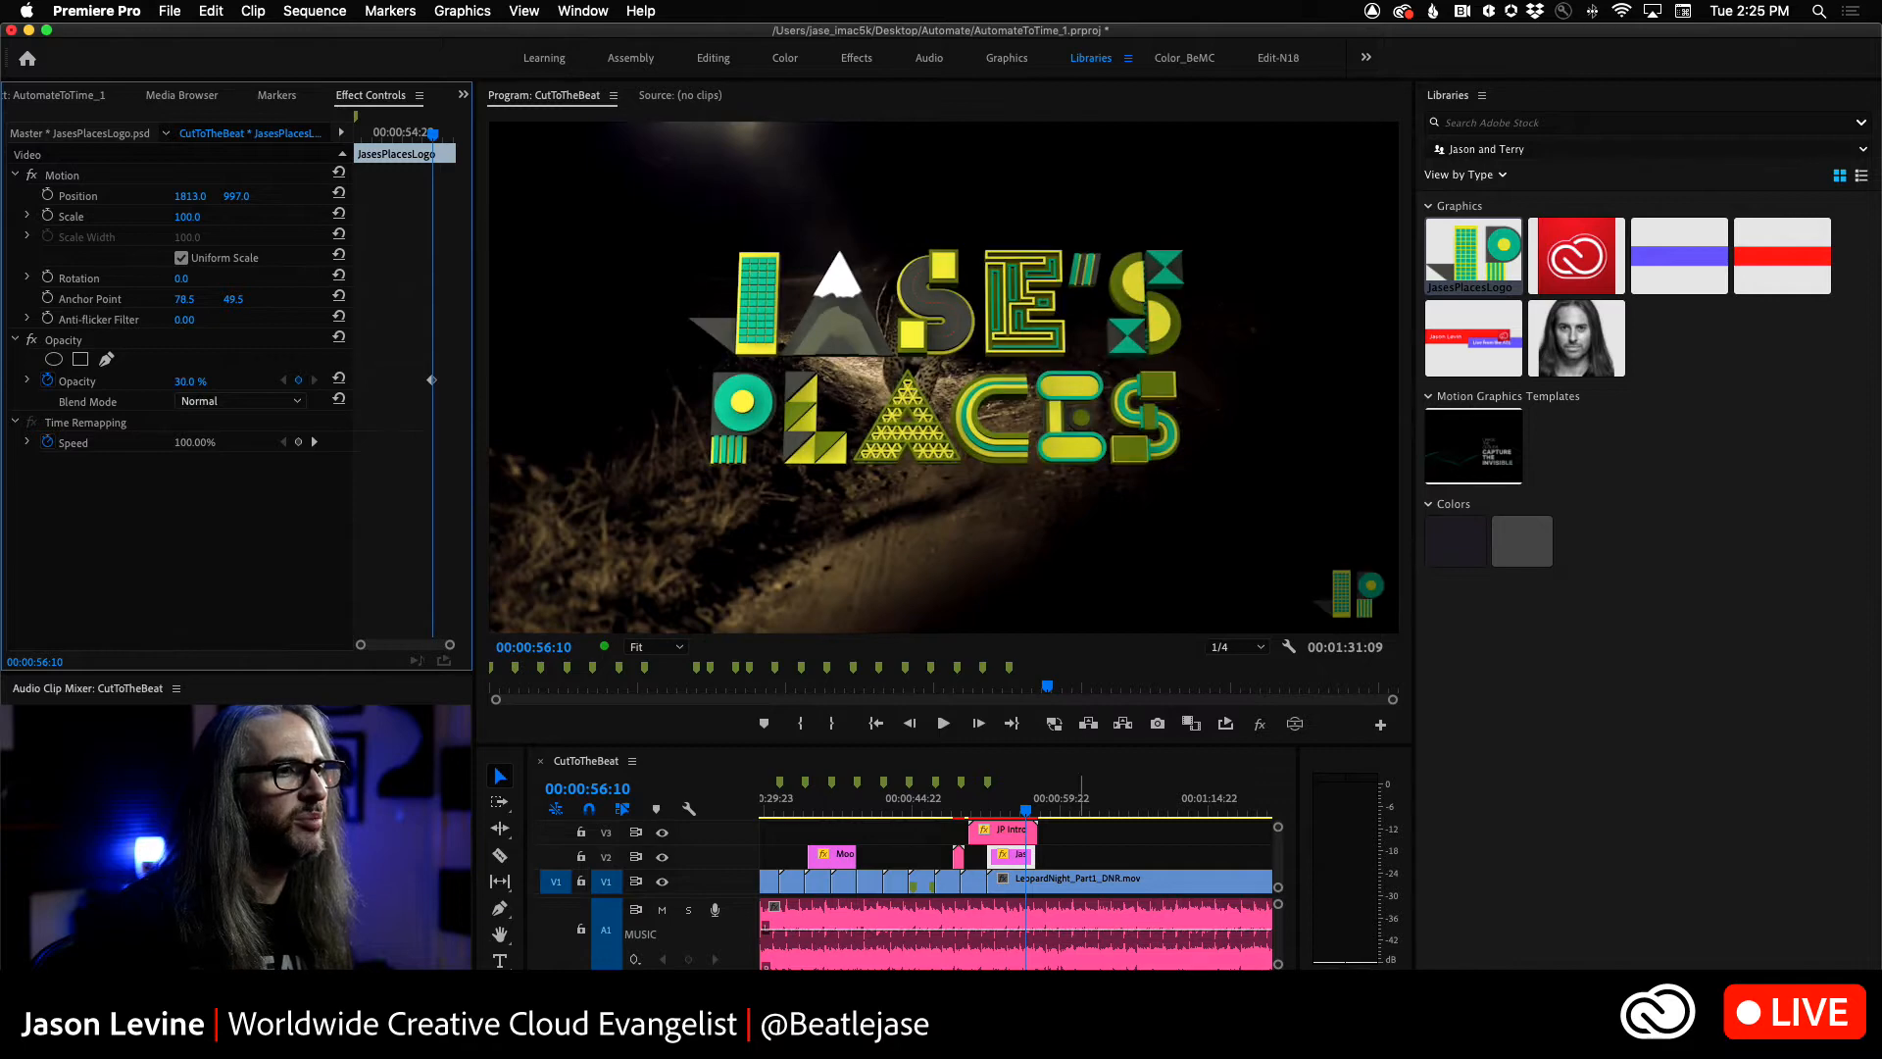
- Hide track V3 and extend both ends of the JasesPlacesLogo clip to cover the leopard footage, checking it at 00:01:16:22
{"action": "left_click", "coordinate": [660, 834]}
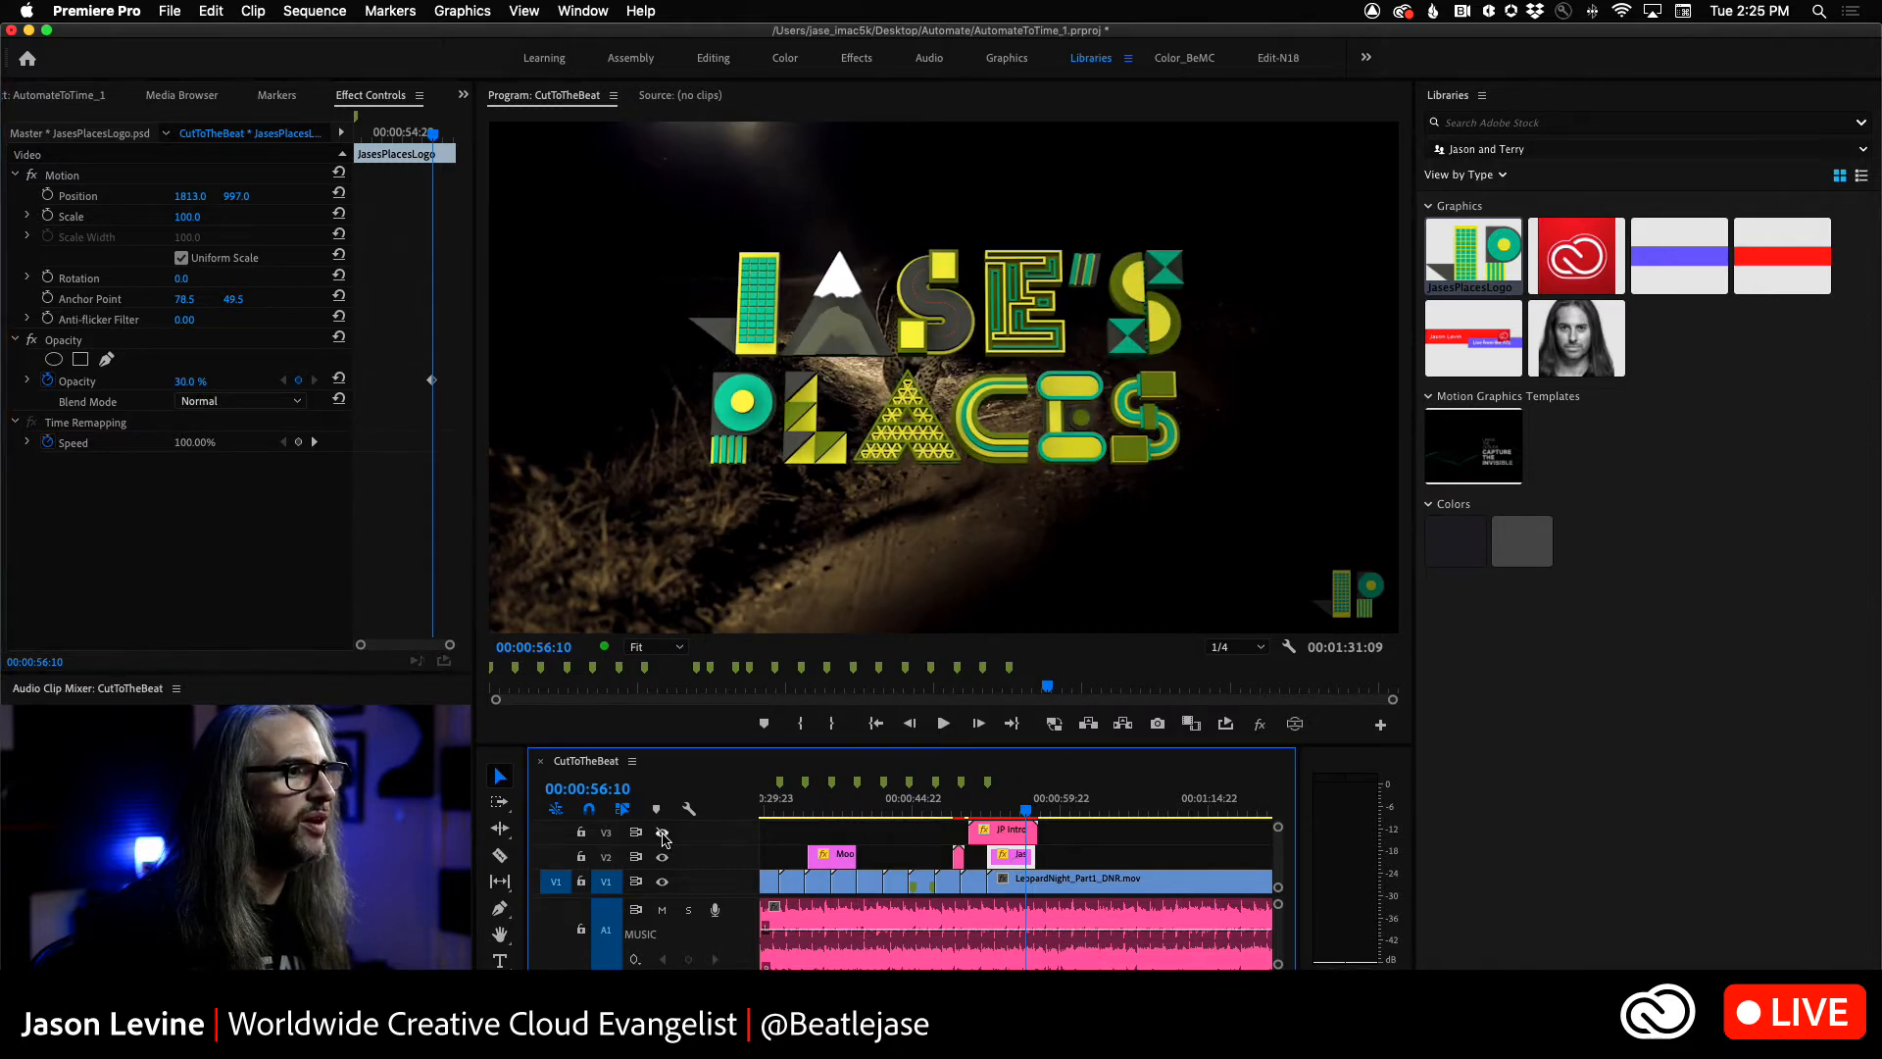
{"action": "left_click_drag", "start_coordinate": [1032, 856], "coordinate": [1268, 855]}
{"action": "left_click_drag", "start_coordinate": [975, 856], "coordinate": [962, 856]}
{"action": "left_click", "coordinate": [1069, 816]}
{"action": "left_click_drag", "start_coordinate": [1070, 821], "coordinate": [1224, 820]}
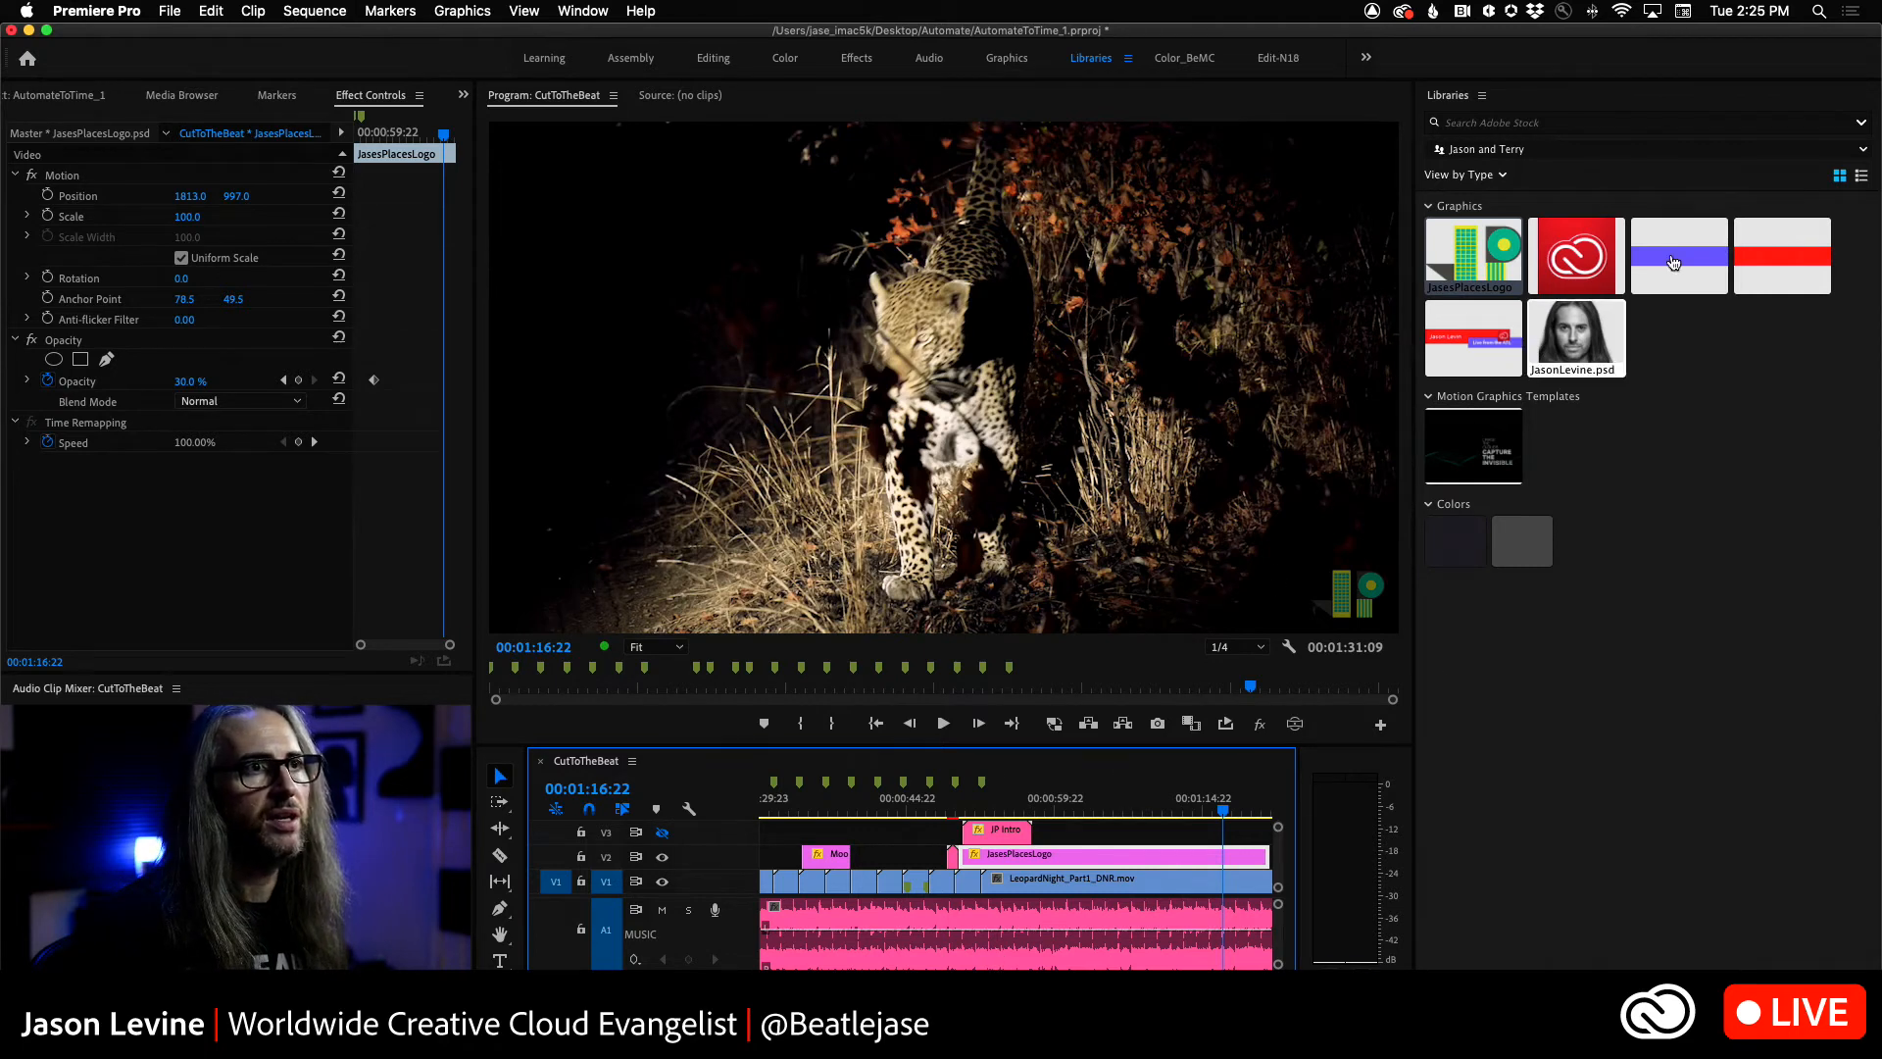
- Place the shared "Live from the ATL" lower-third graphic on V3 around 00:01:04:17, previewing it by showing and re-hiding the track
{"action": "left_click", "coordinate": [1474, 338]}
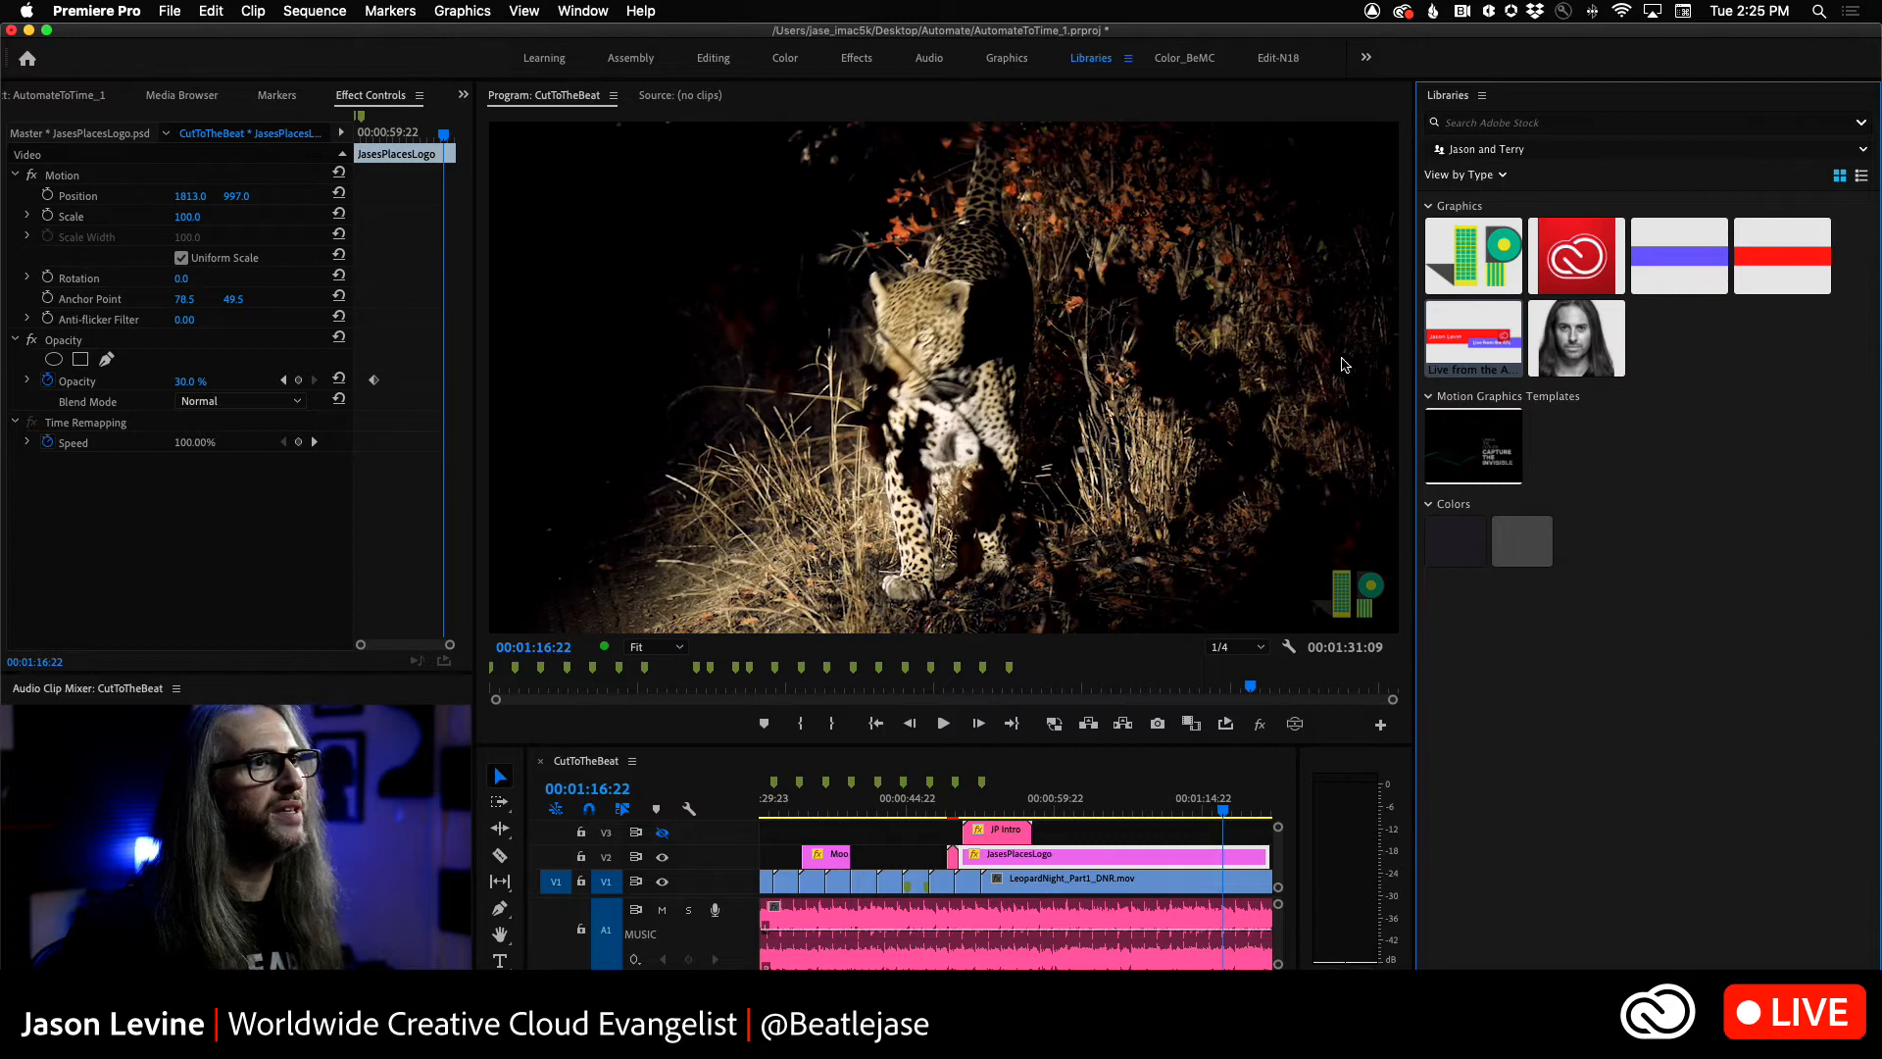
{"action": "left_click_drag", "start_coordinate": [1456, 345], "coordinate": [1100, 805]}
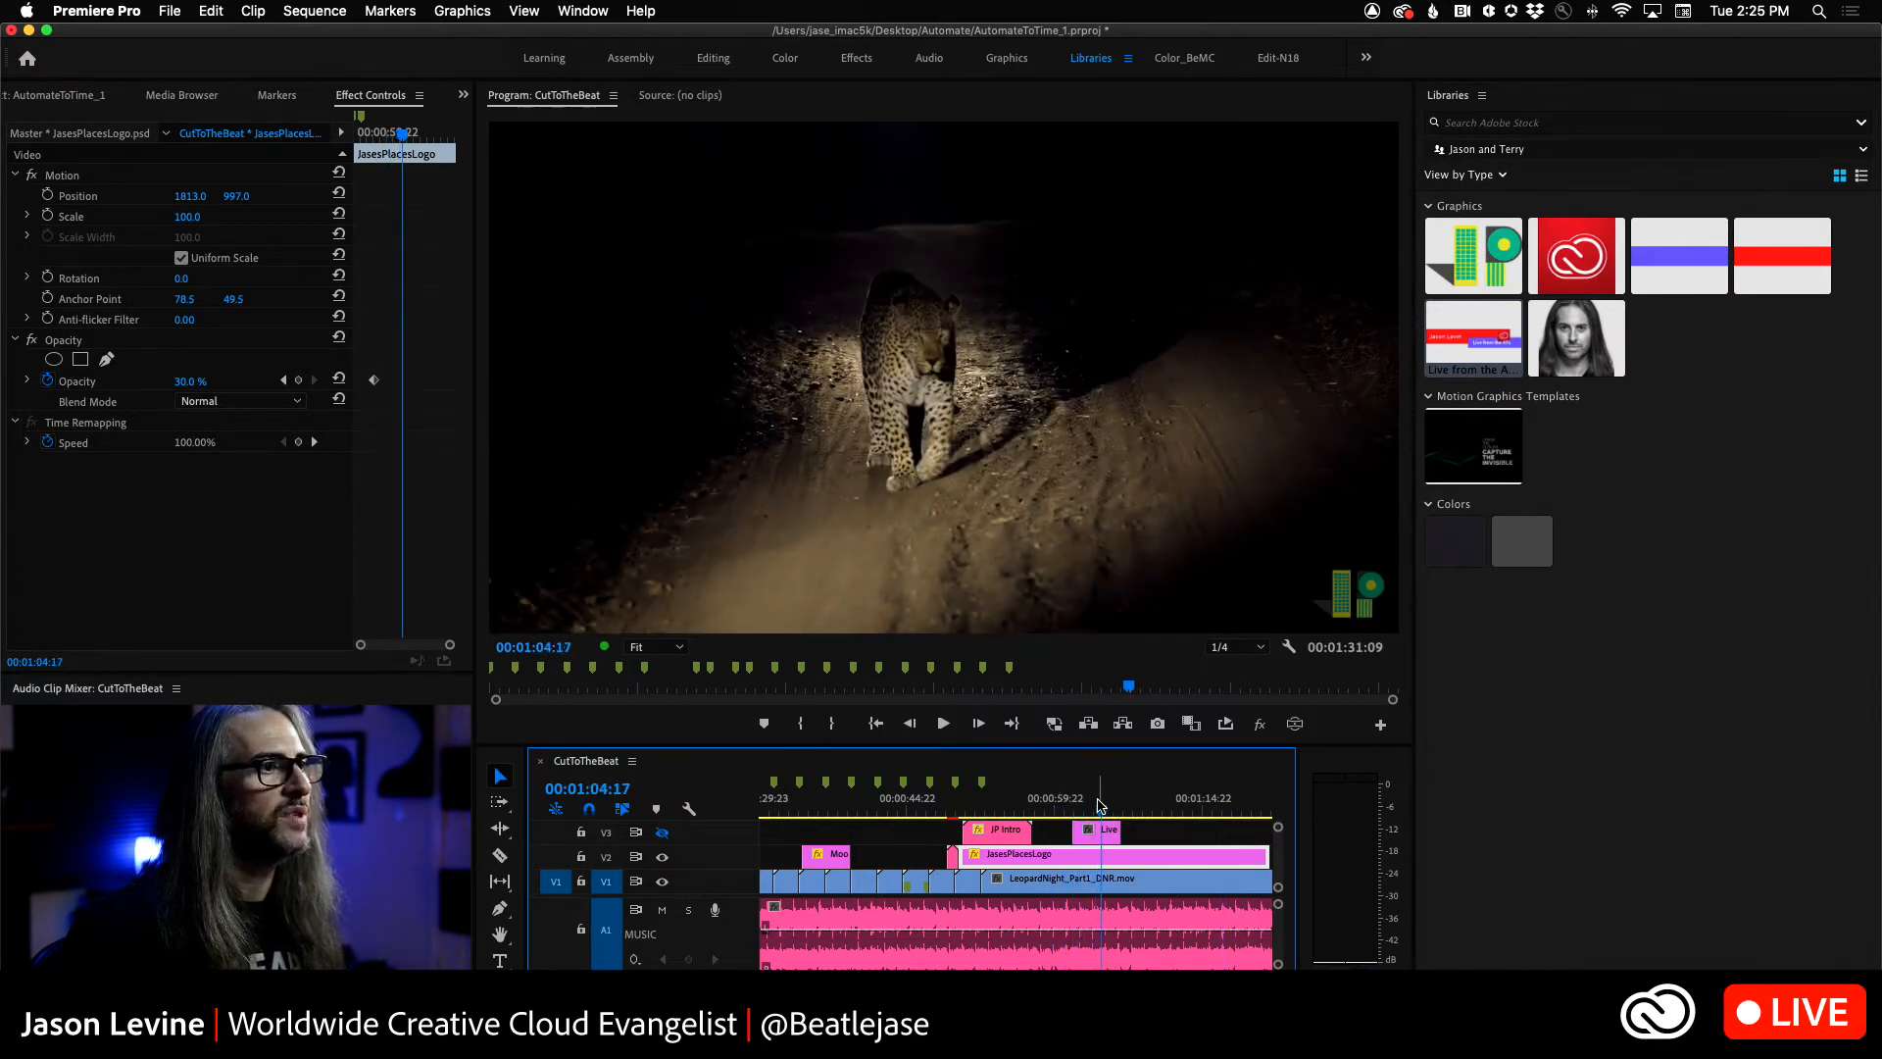
{"action": "left_click", "coordinate": [662, 832]}
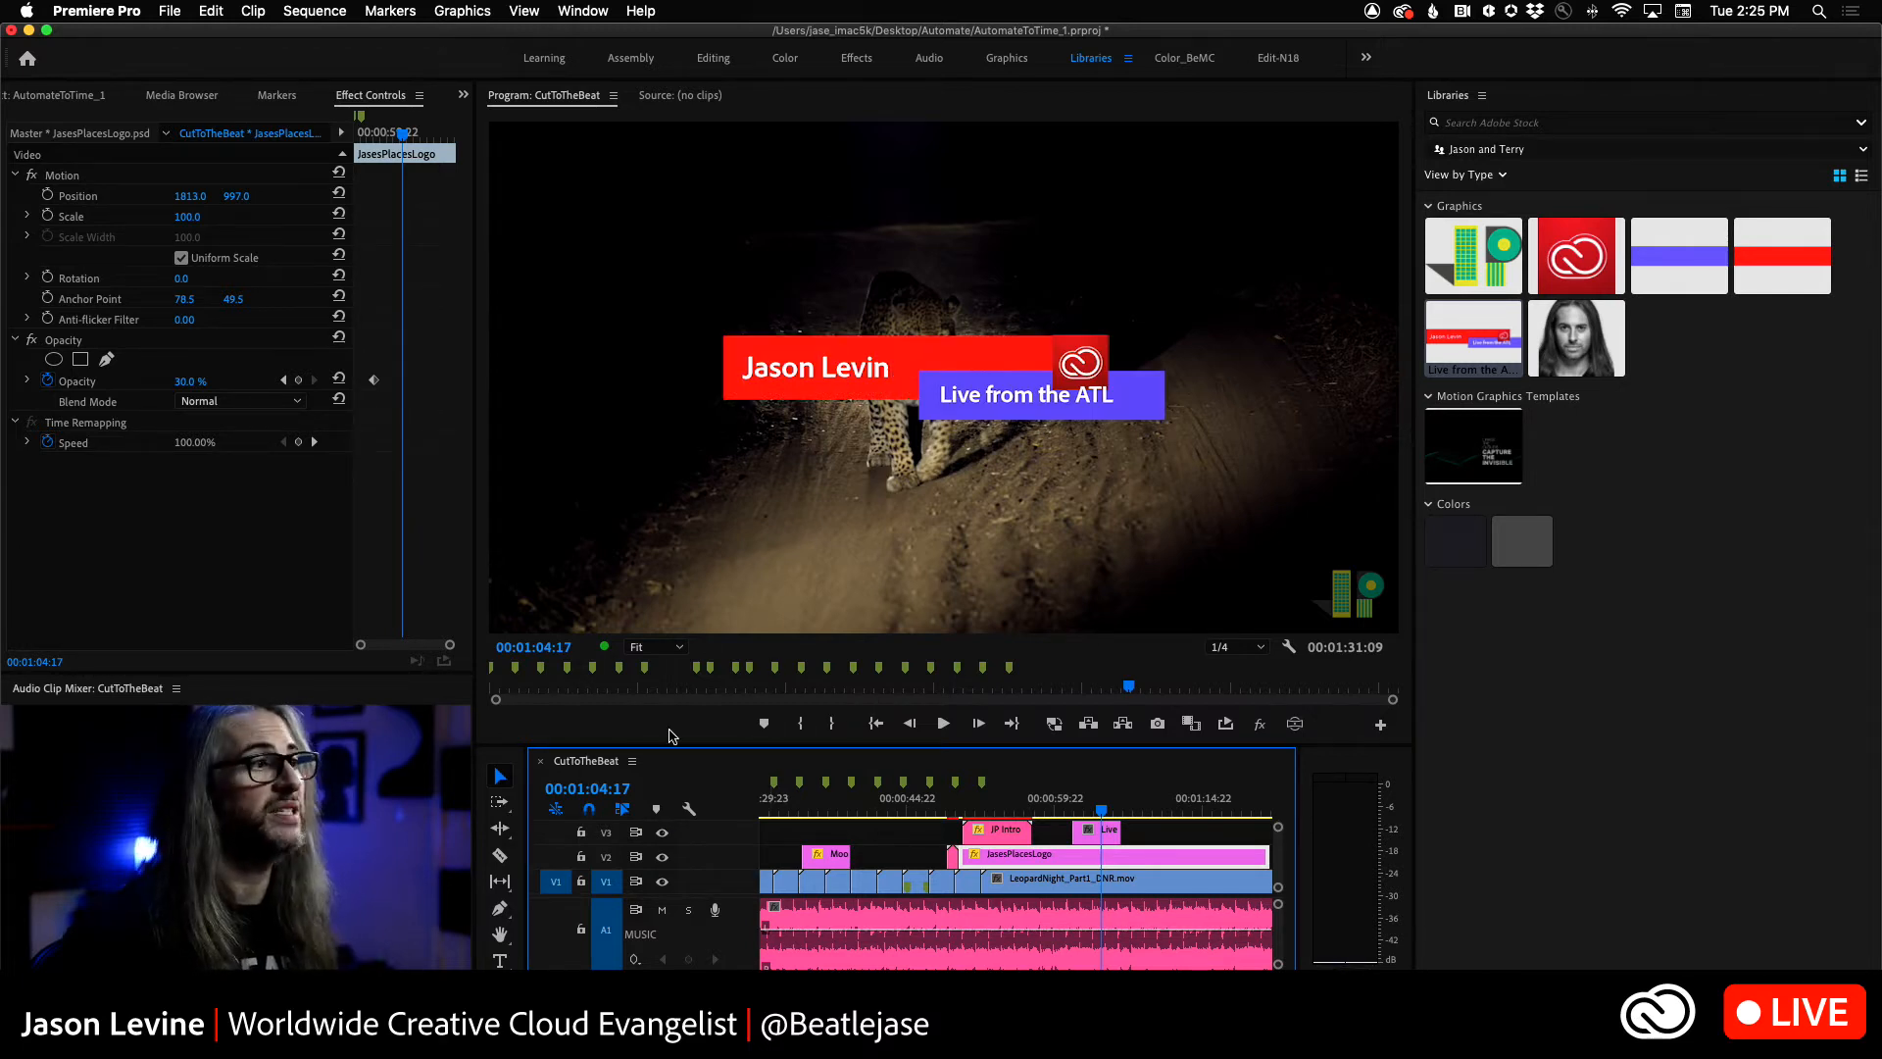
{"action": "left_click", "coordinate": [663, 833]}
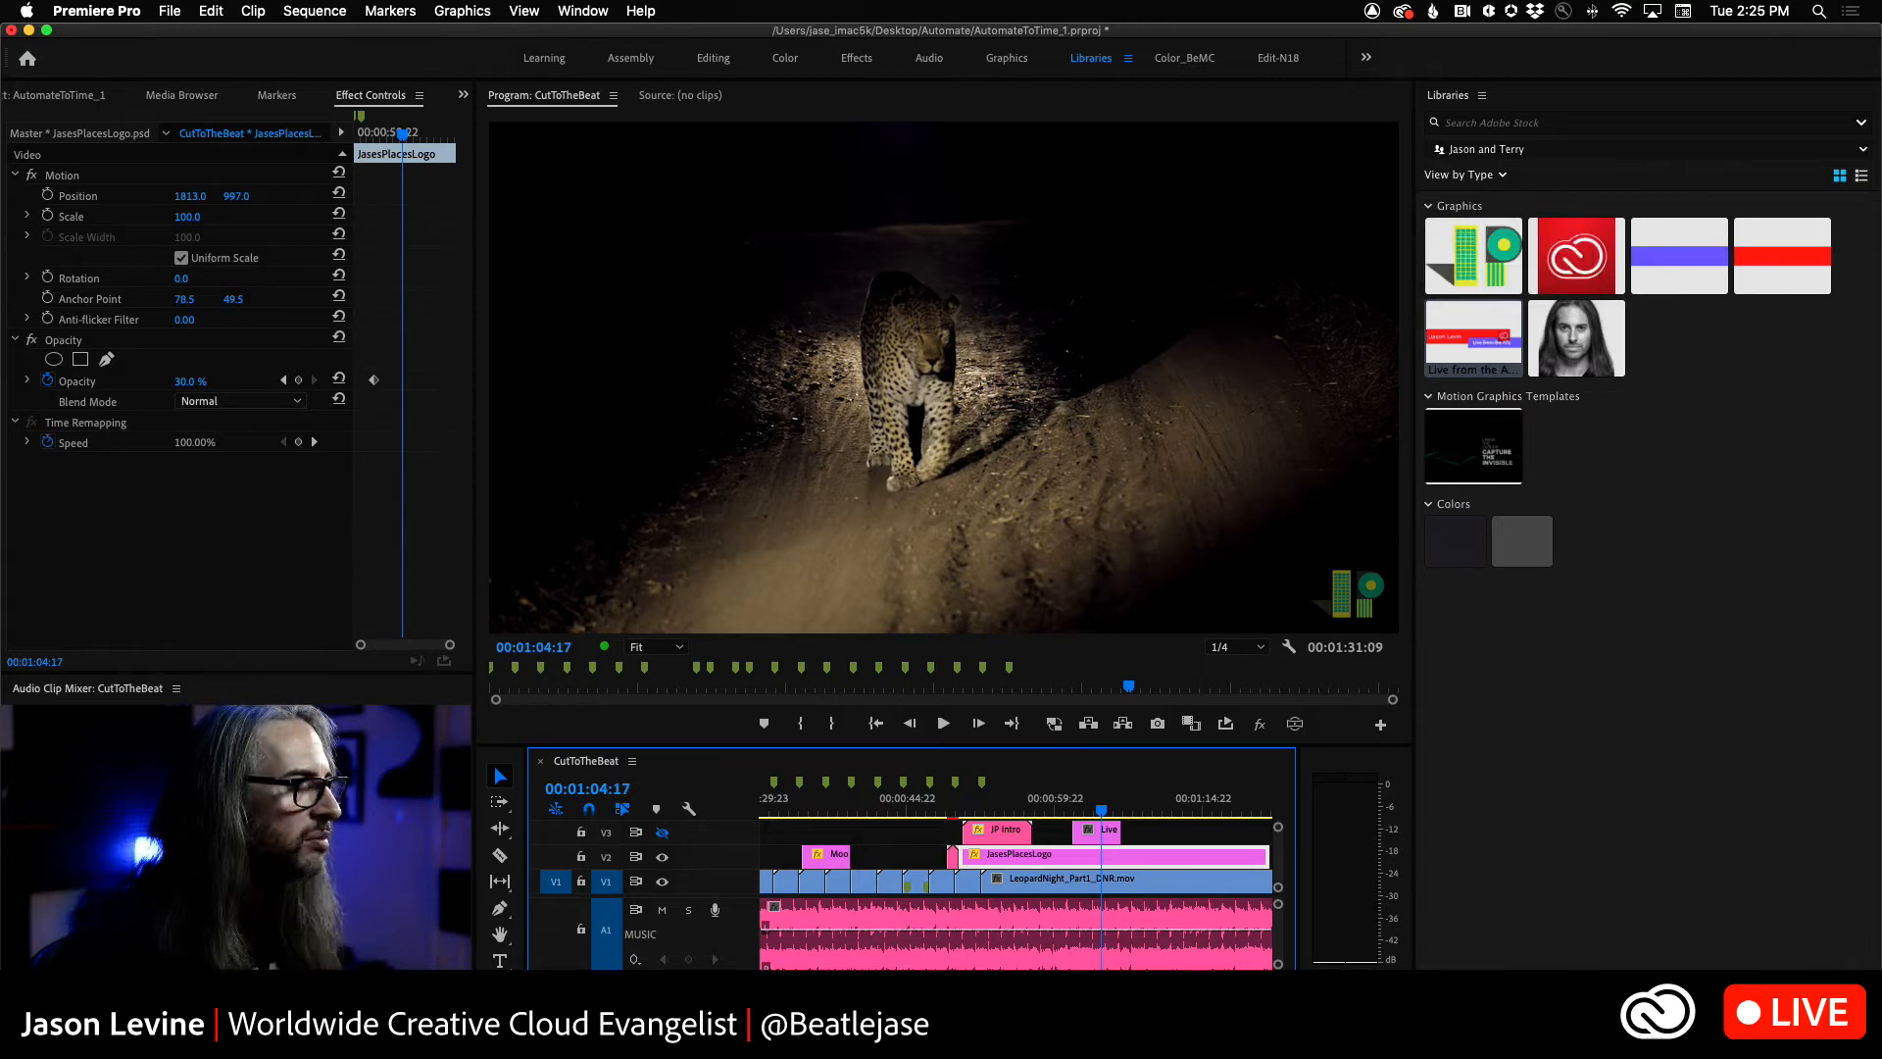
- Switch to Photoshop and open the recent cloud document FearTheQtip_RemixCover2.psdc
{"action": "key", "text": "super+Tab"}
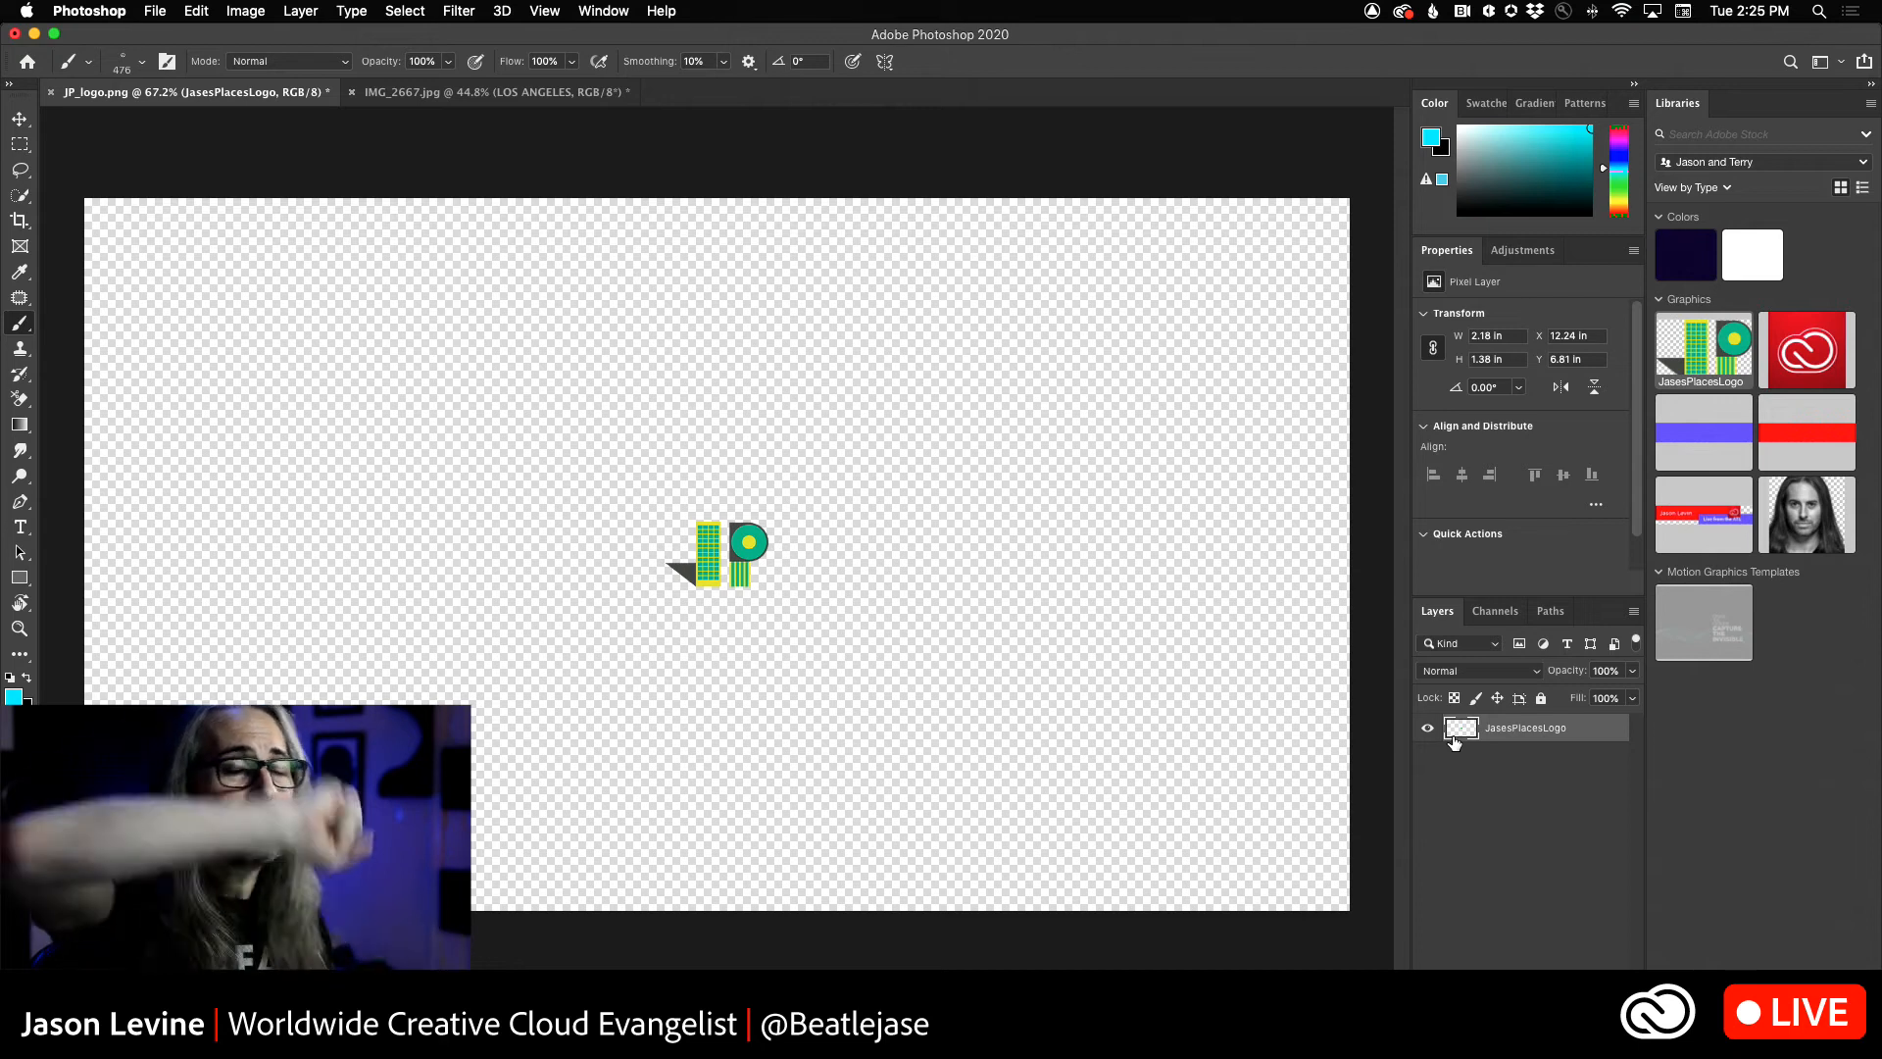
{"action": "left_click_drag", "start_coordinate": [1457, 738], "coordinate": [1473, 781]}
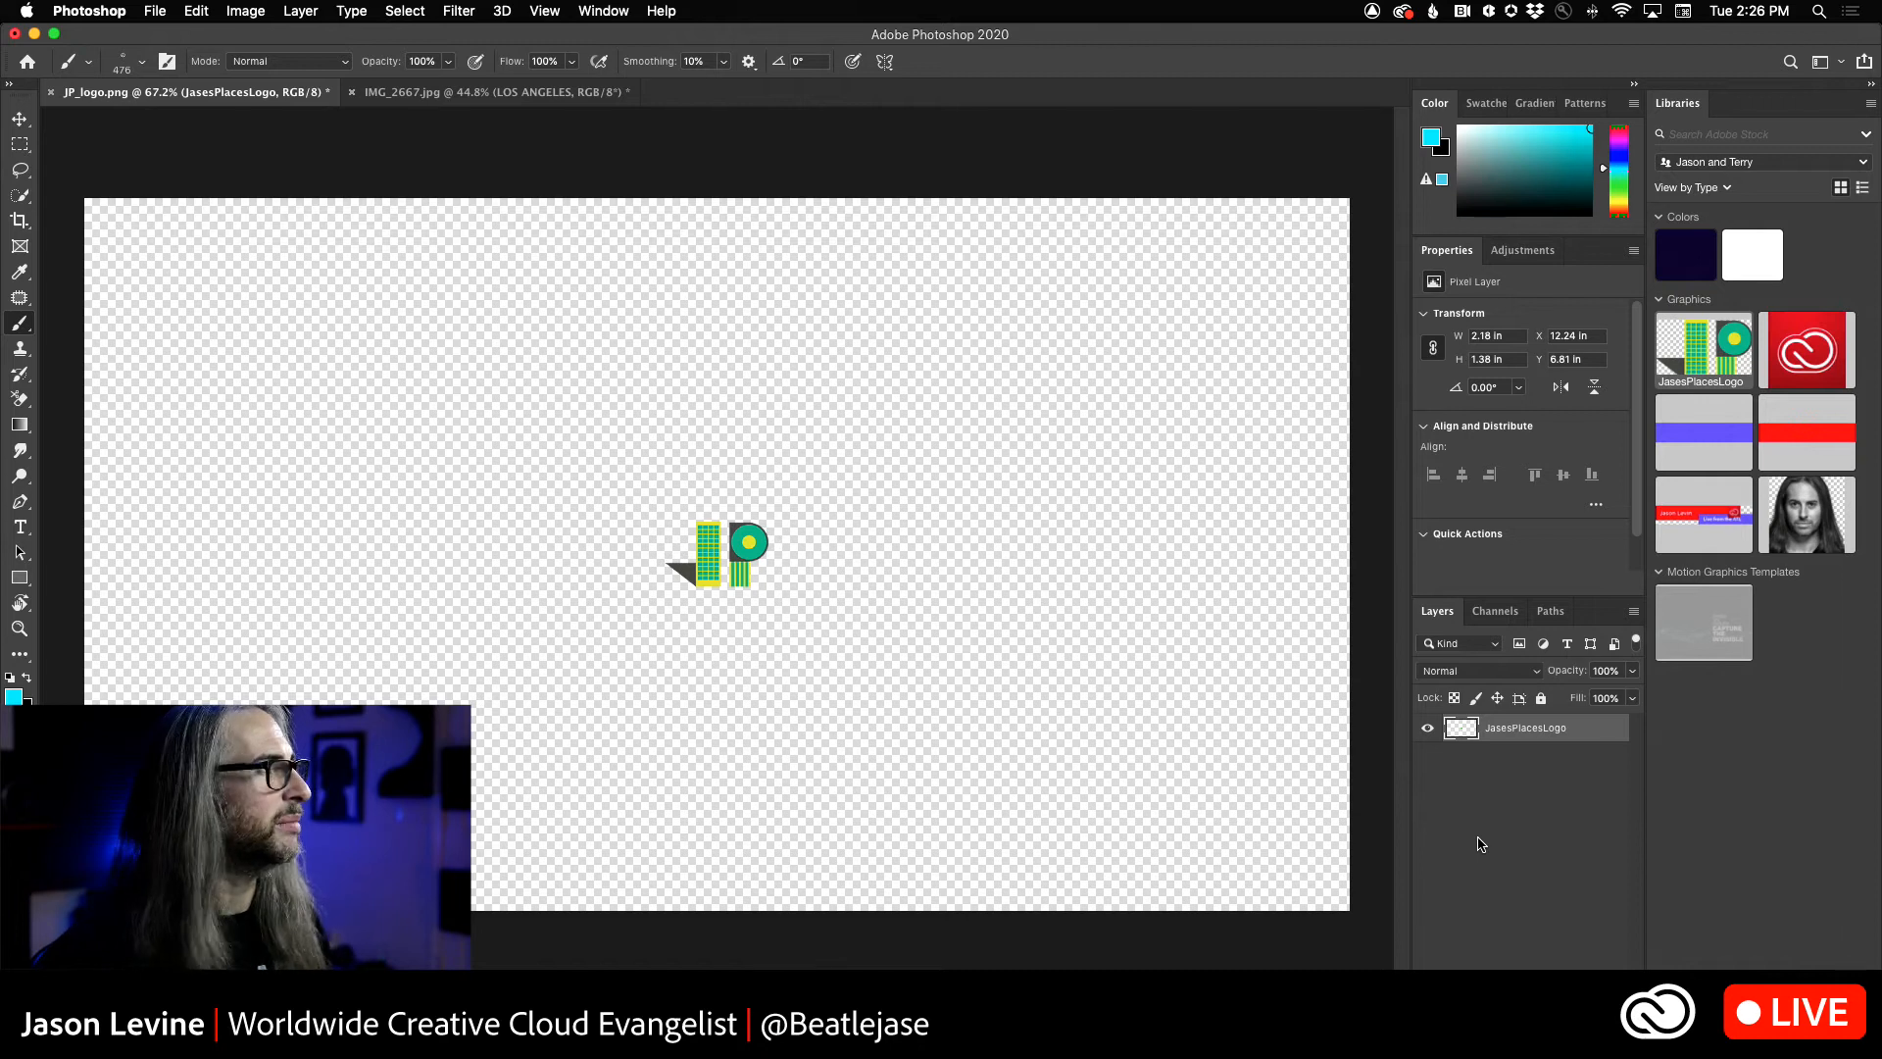
{"action": "left_click", "coordinate": [155, 11]}
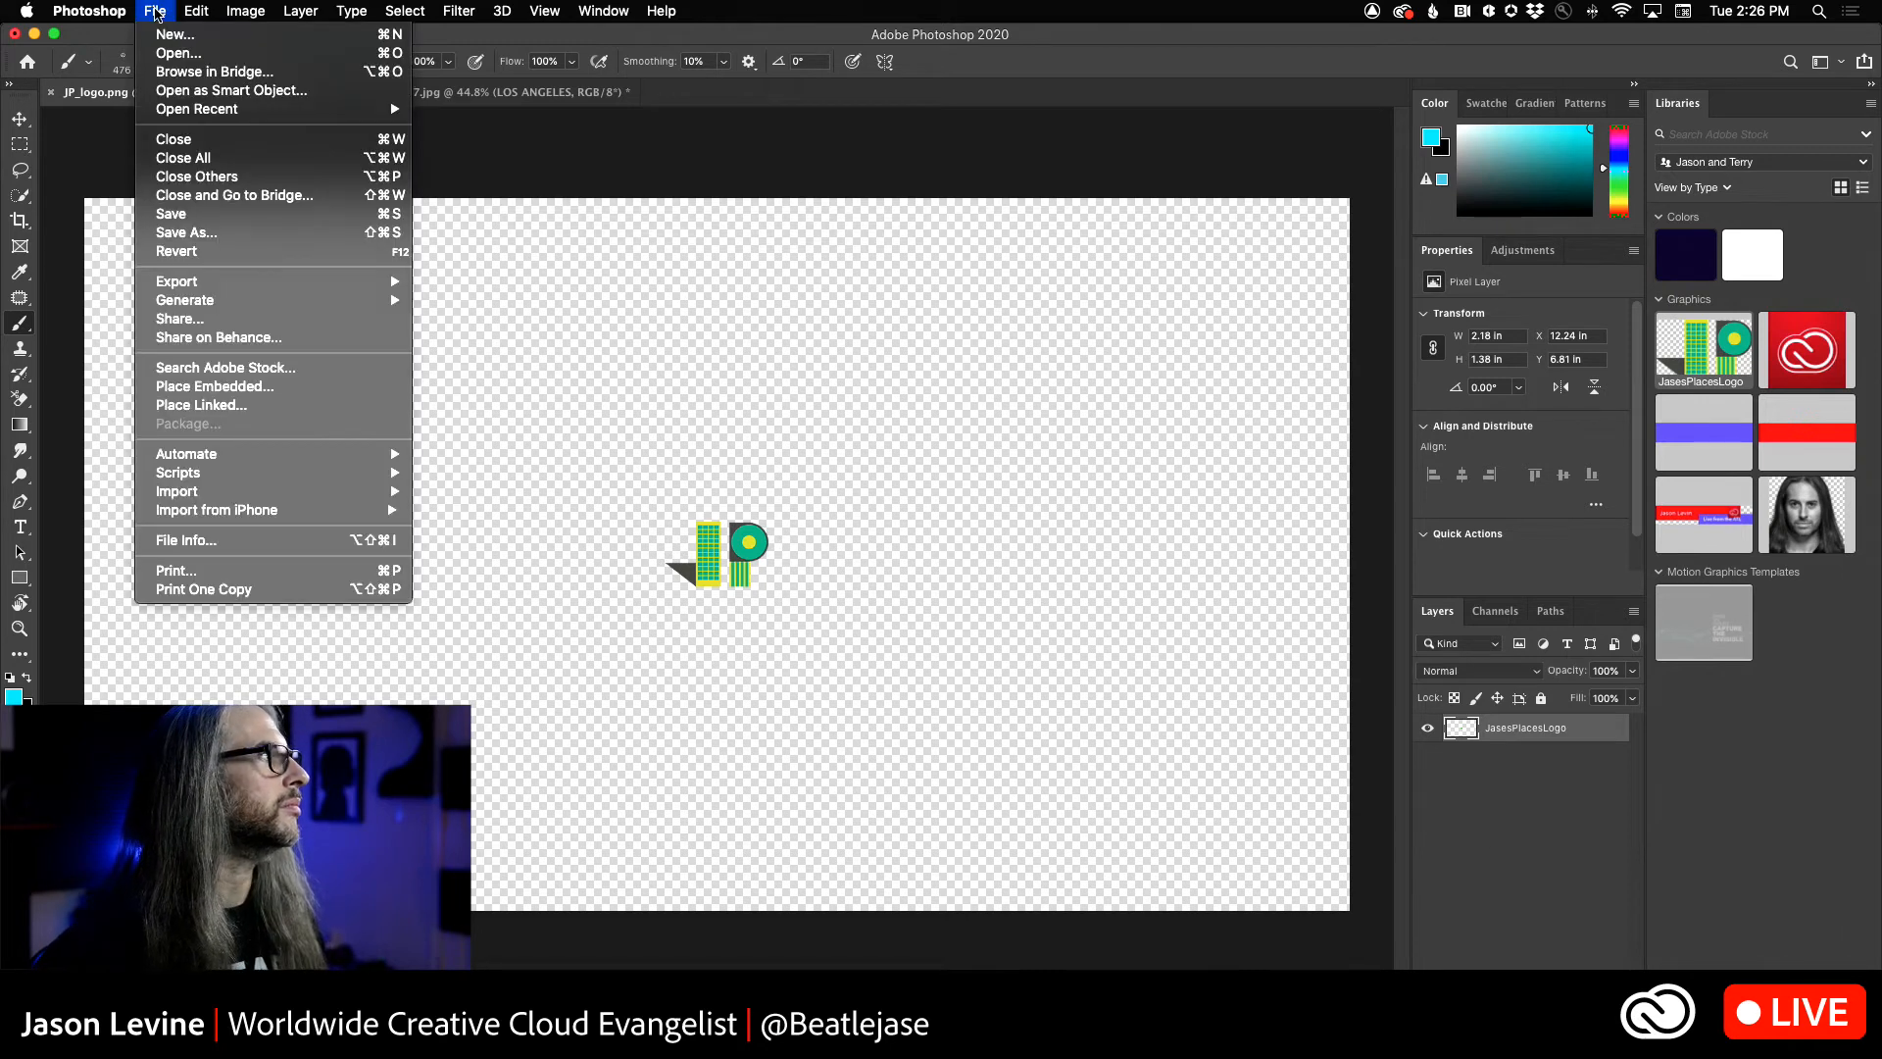
{"action": "mouse_move", "coordinate": [206, 117]}
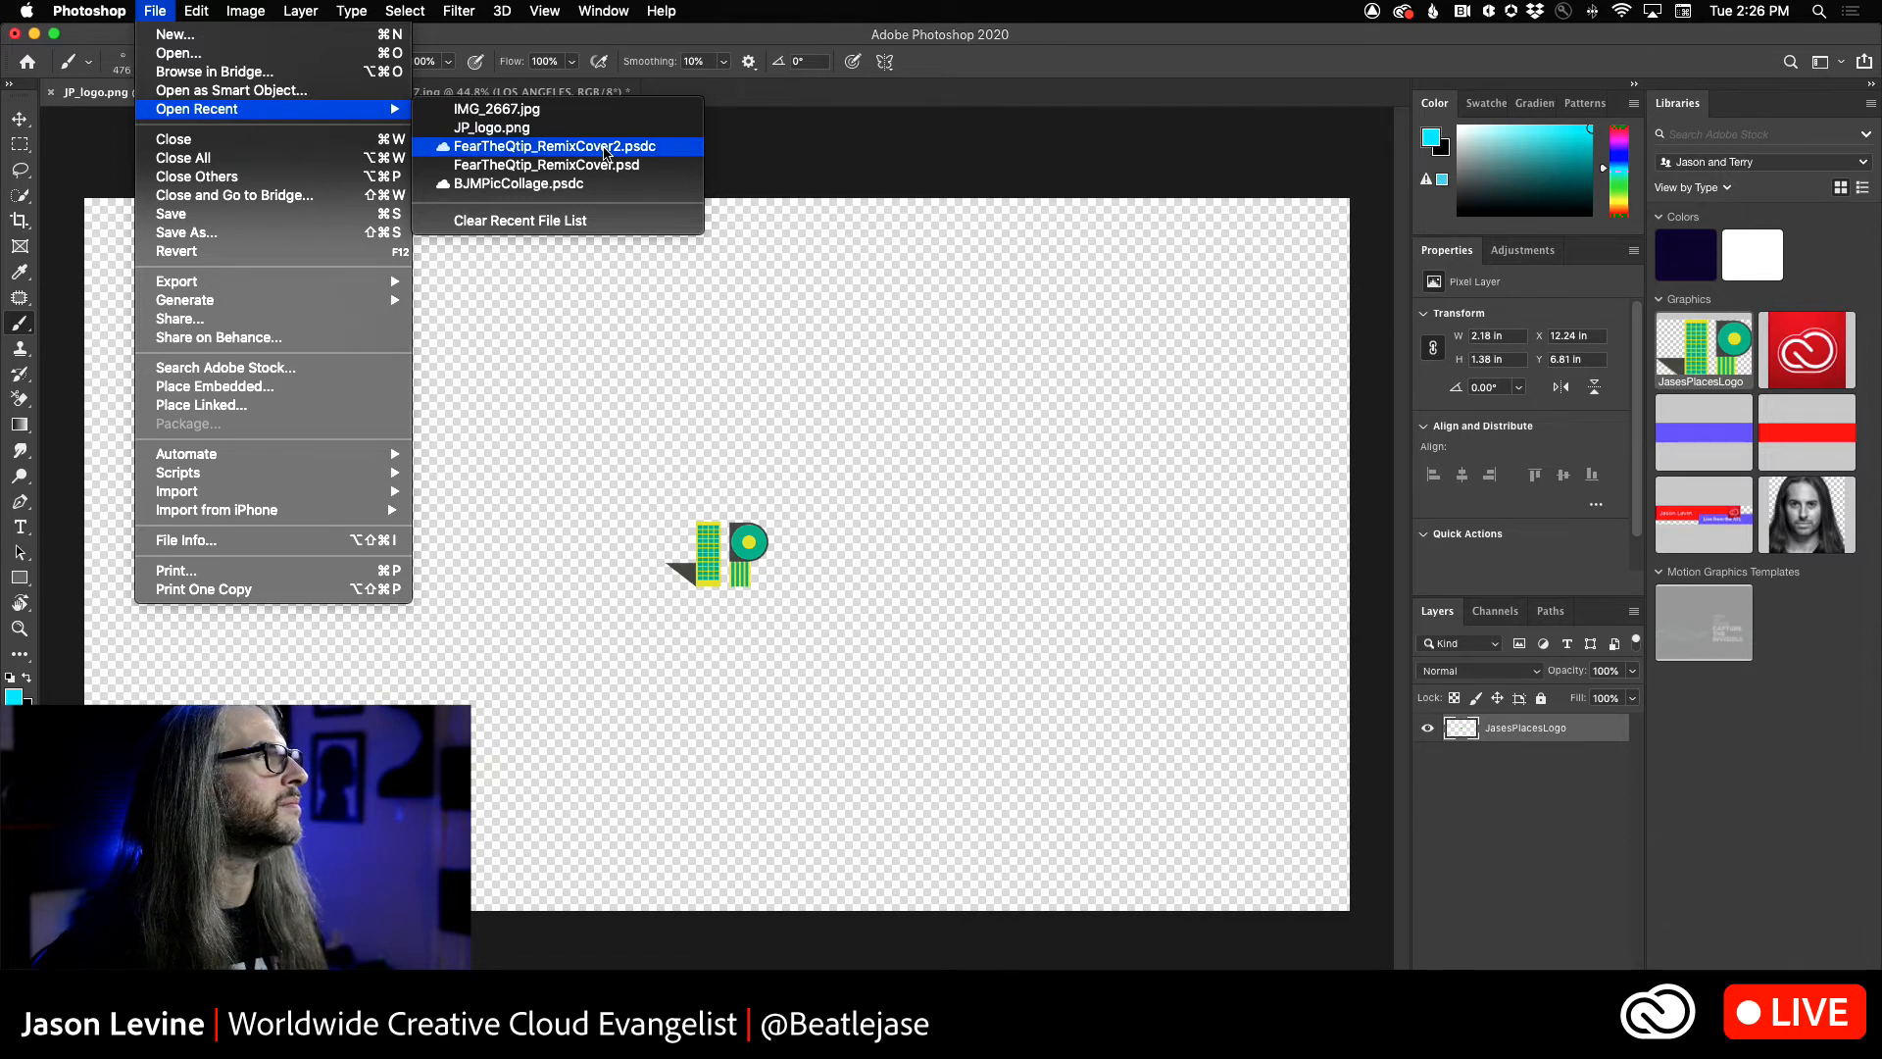
{"action": "left_click", "coordinate": [605, 149]}
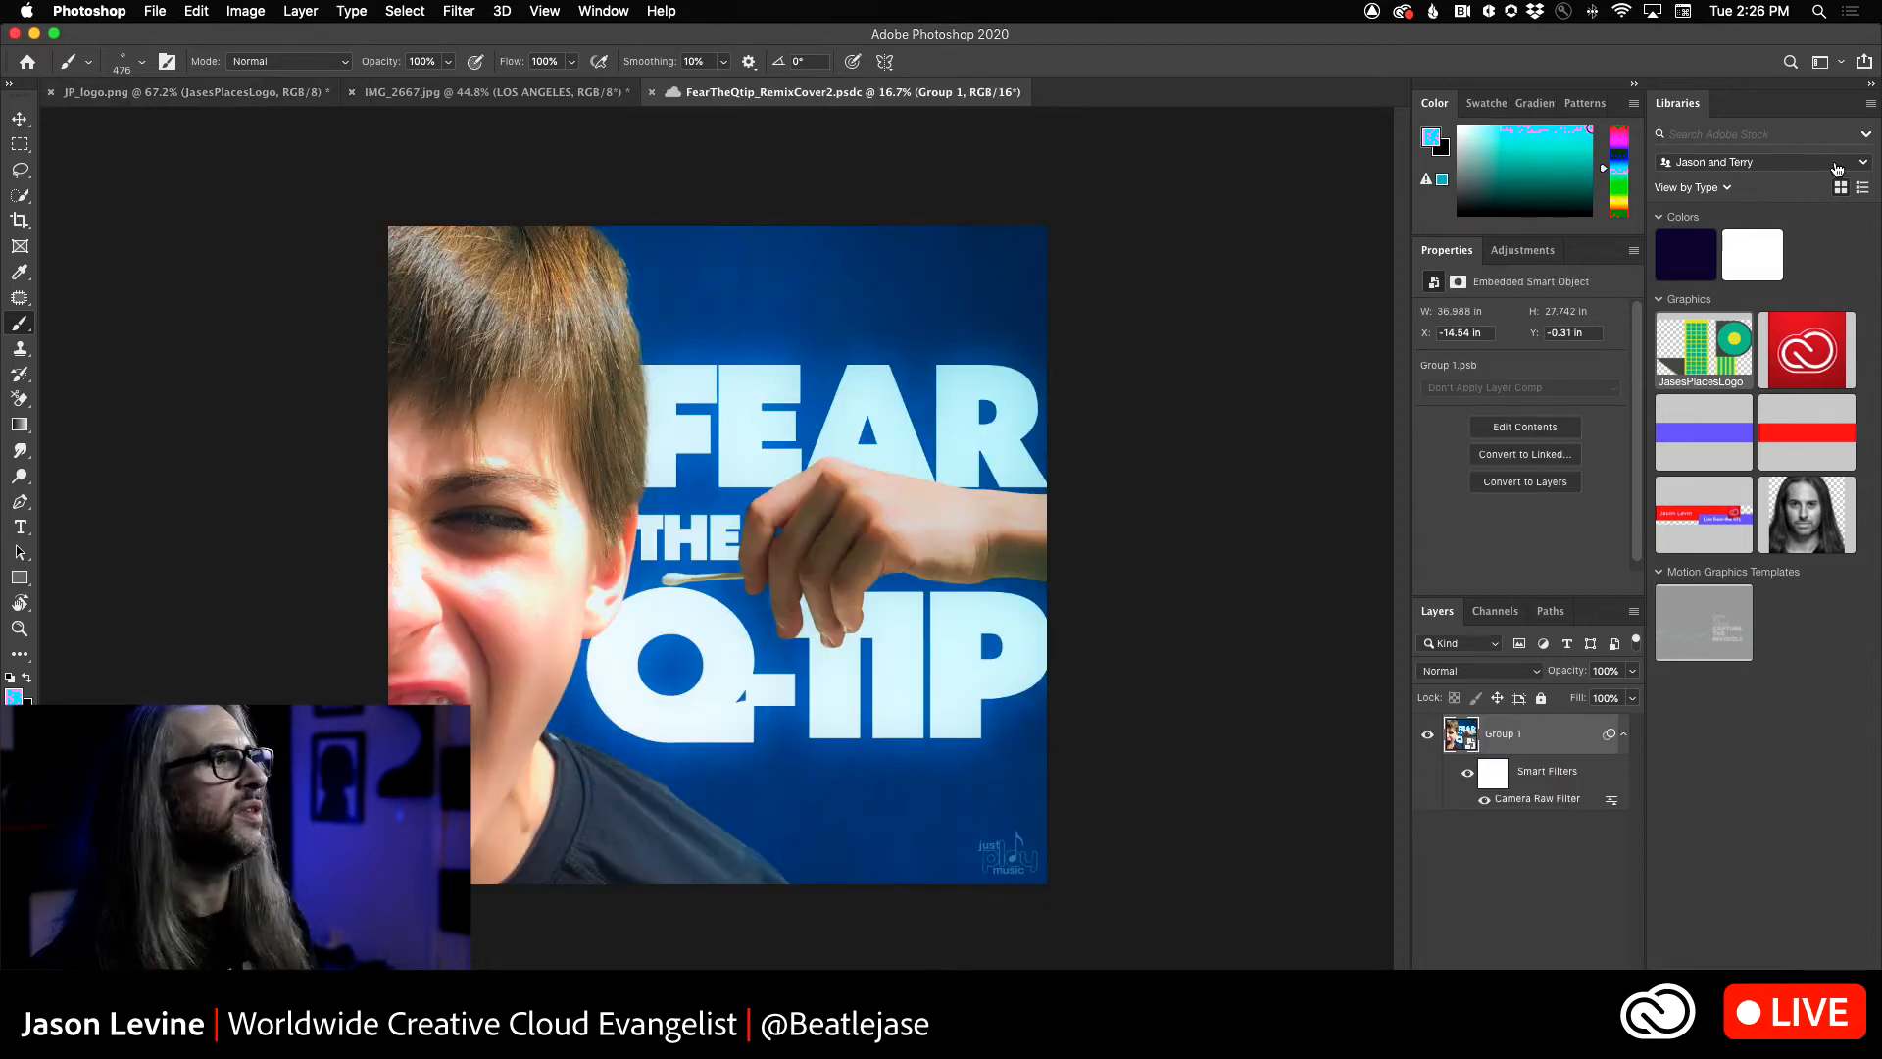
- Switch from the shared library to the presenter's personal library and add the Group 1 smart object to it
{"action": "left_click", "coordinate": [1836, 166]}
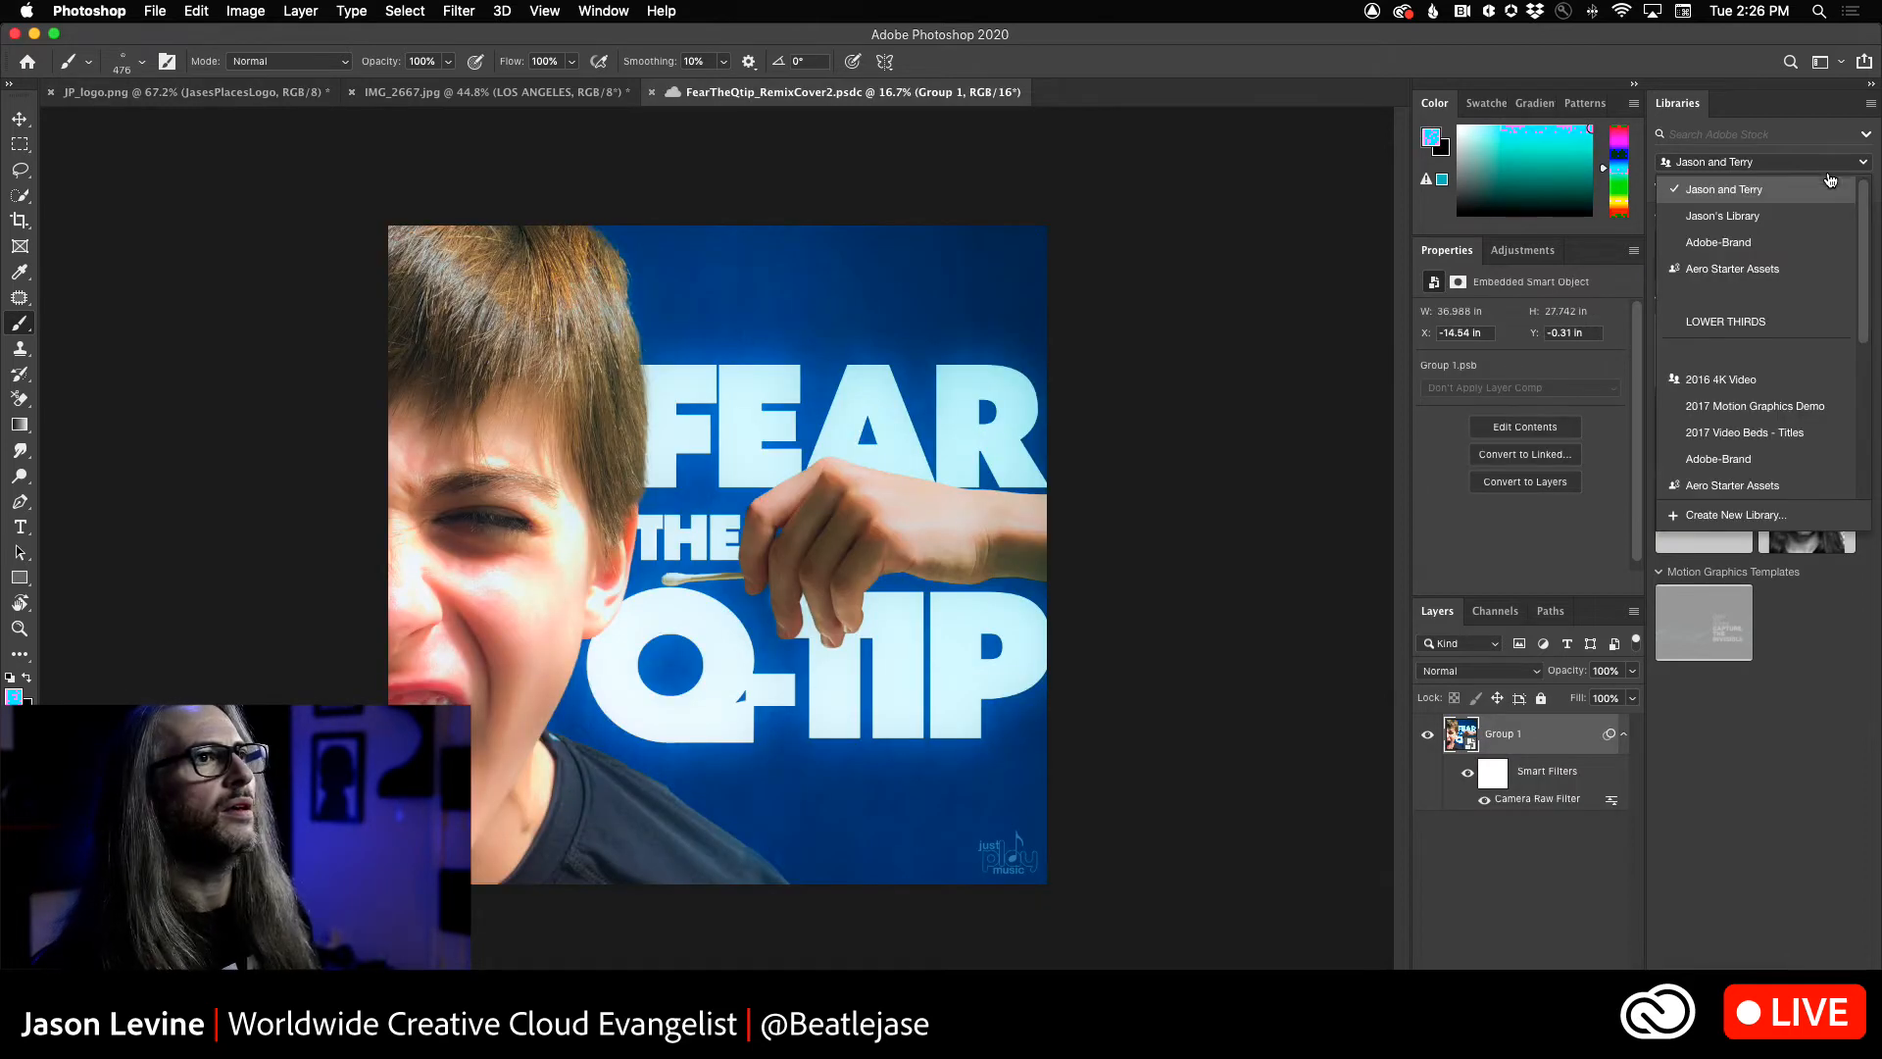
{"action": "left_click", "coordinate": [1771, 218]}
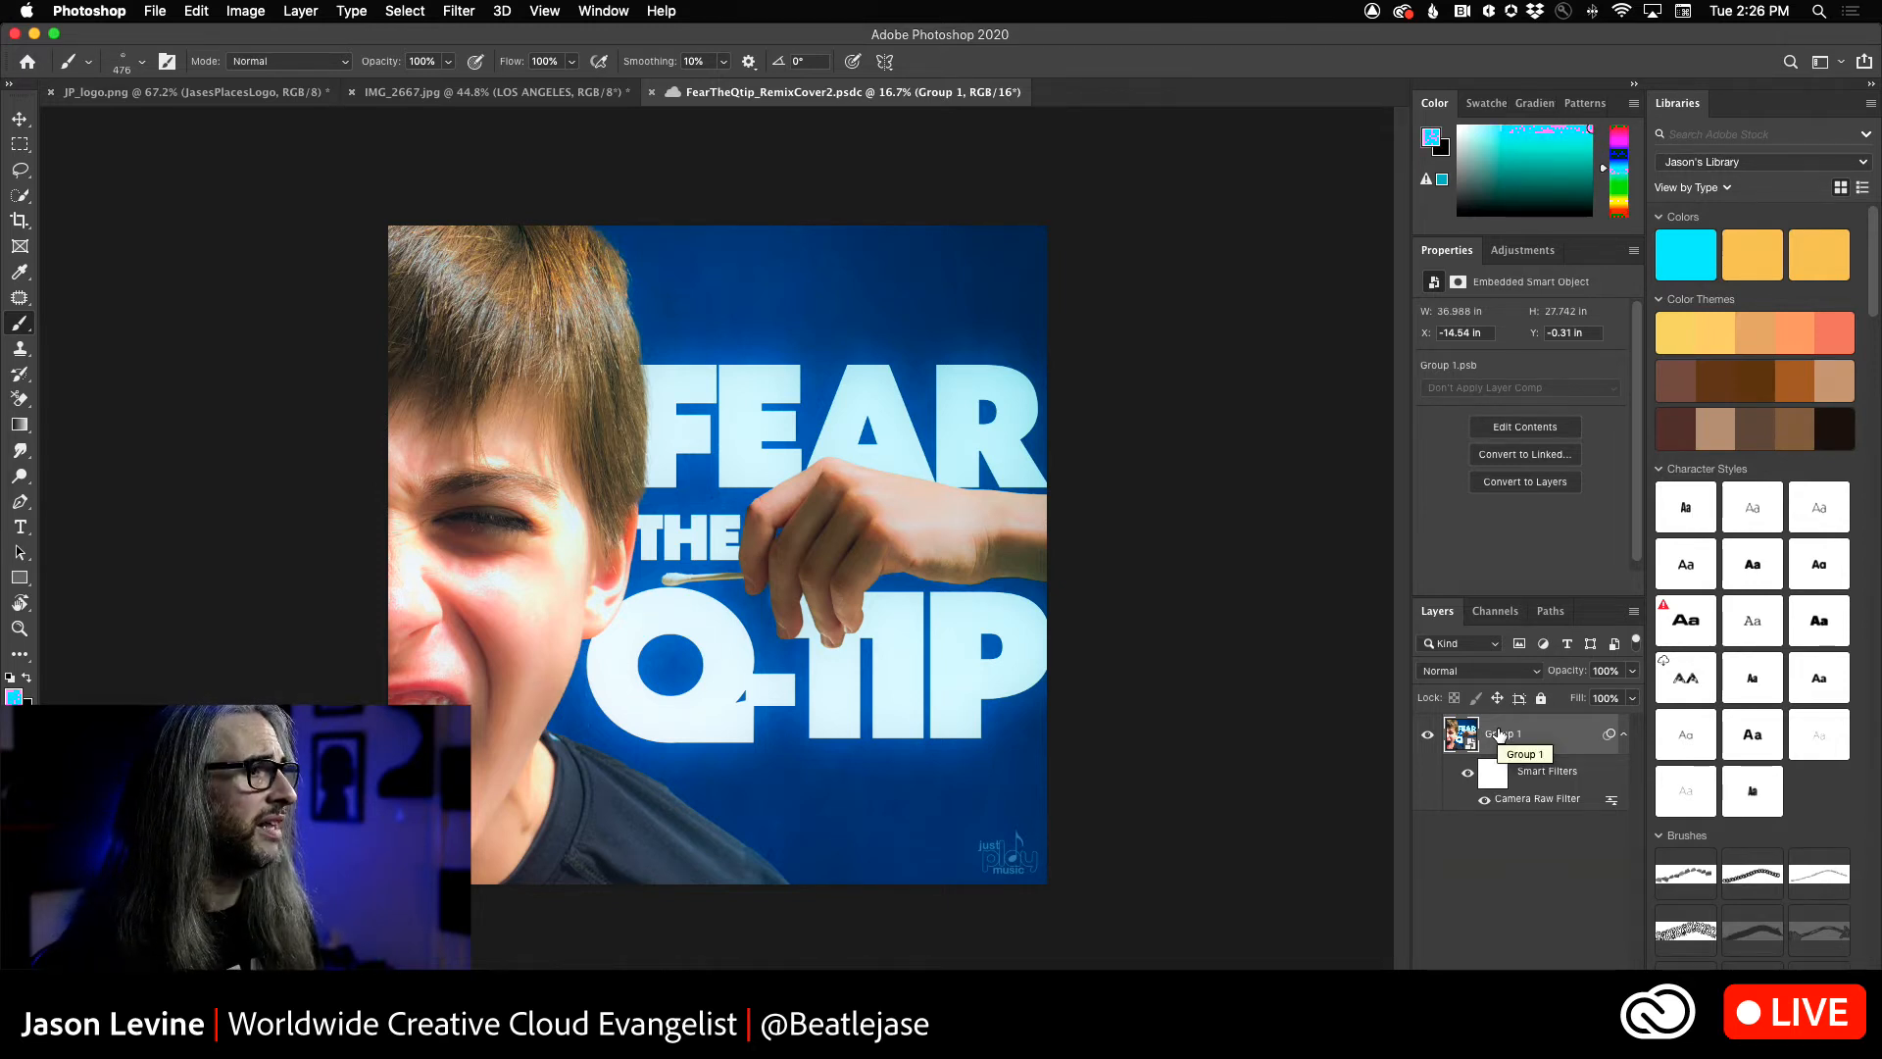
{"action": "left_click_drag", "start_coordinate": [1501, 736], "coordinate": [1751, 446]}
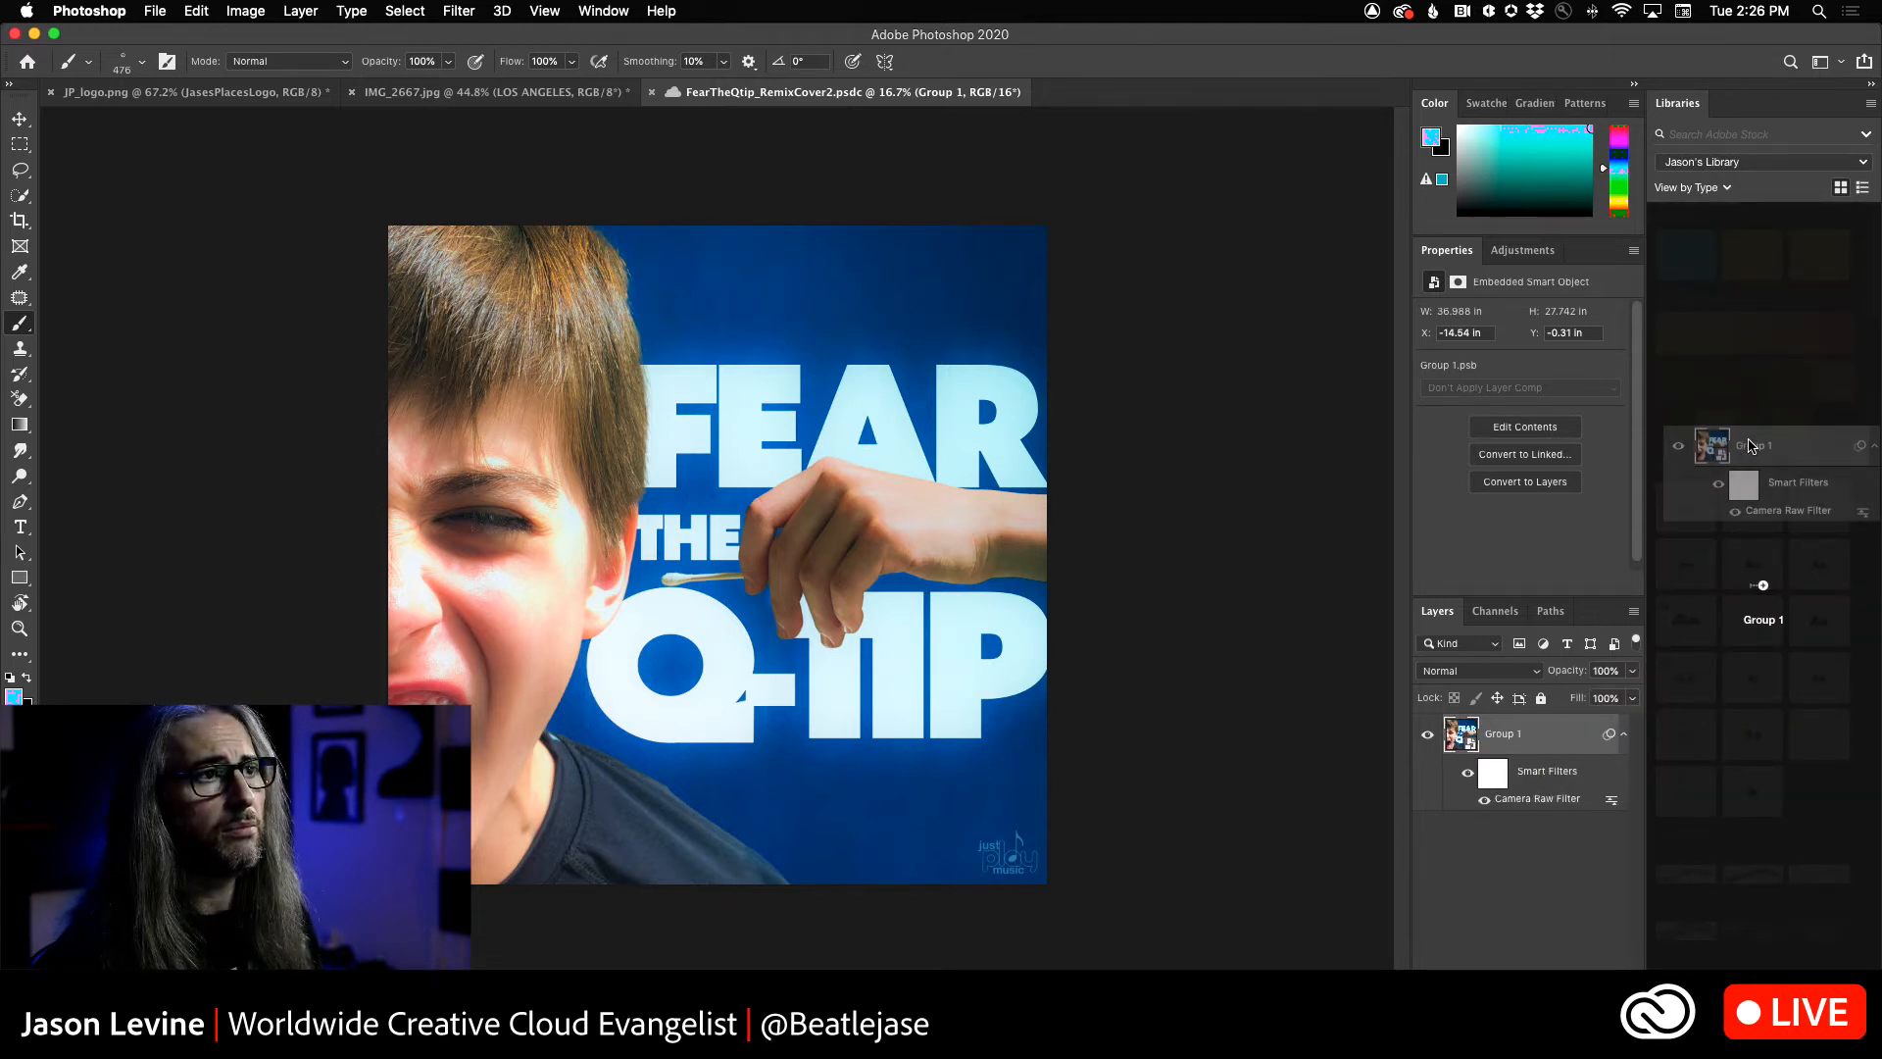
{"action": "left_click_drag", "start_coordinate": [1751, 446], "coordinate": [1752, 446]}
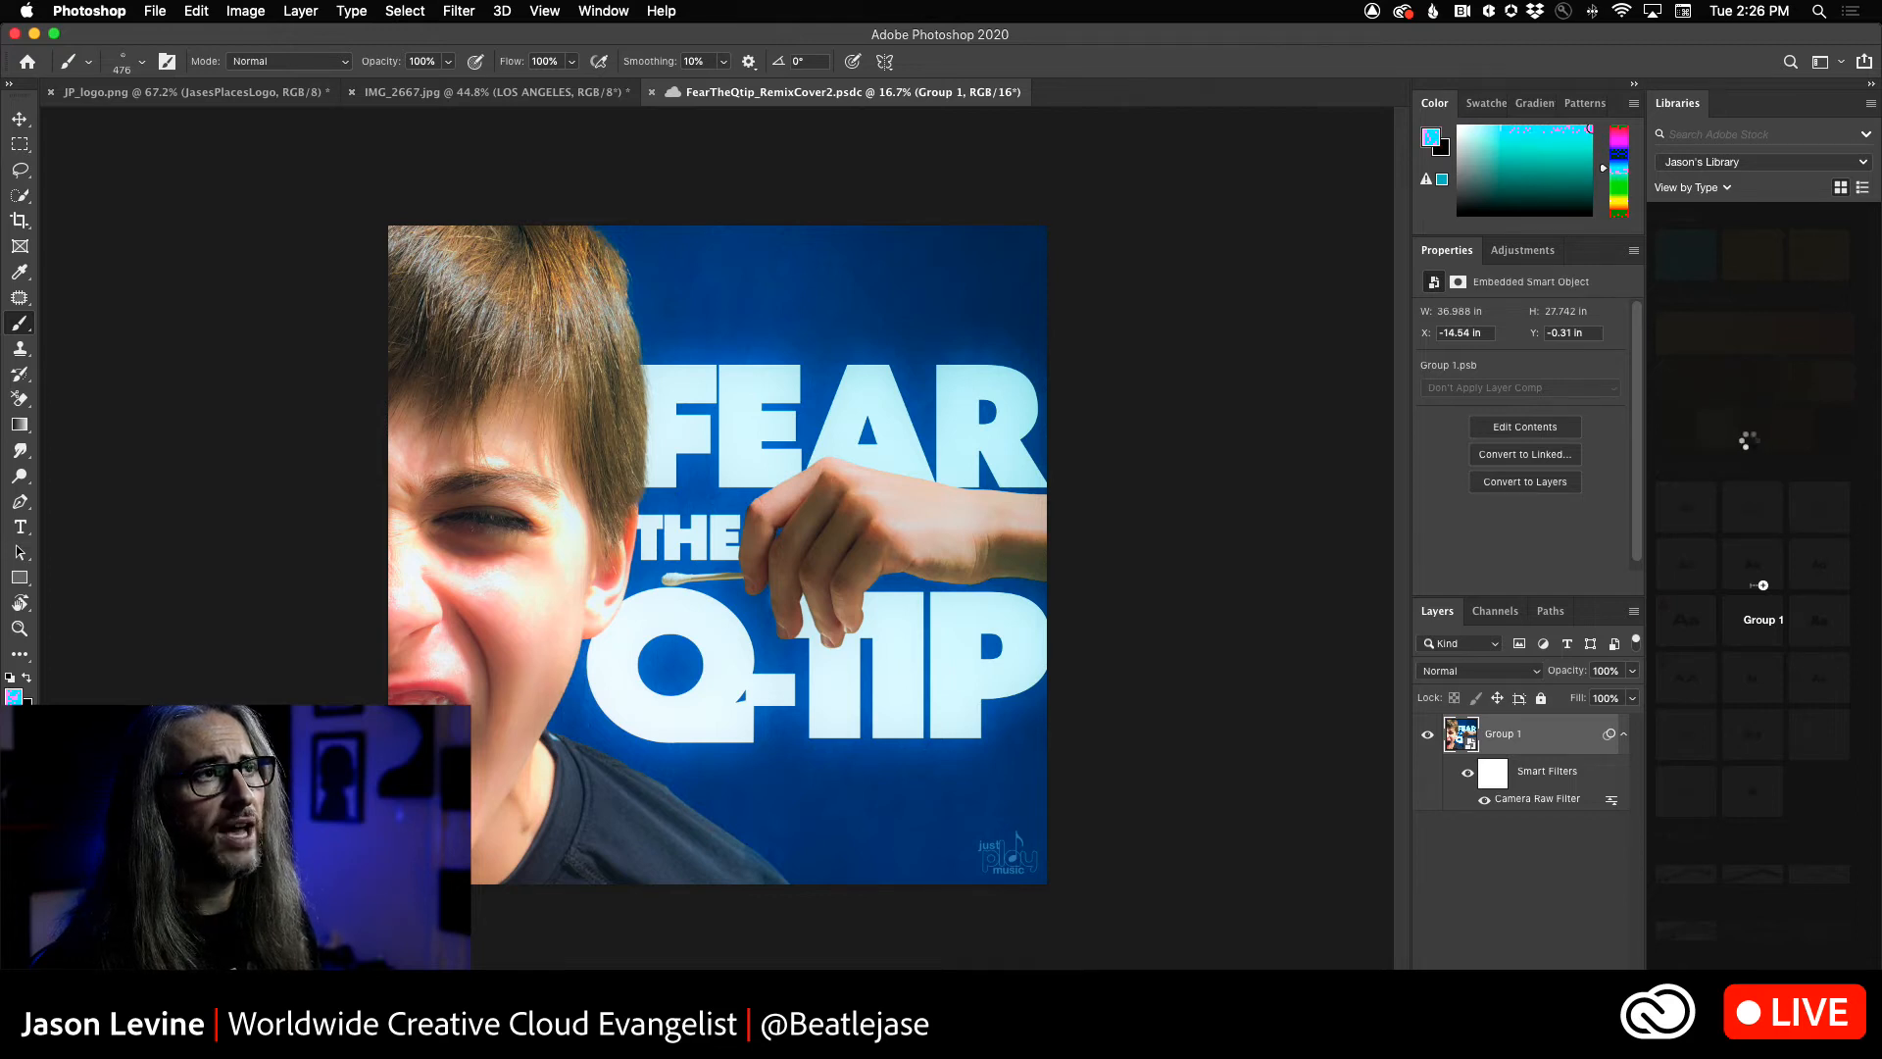